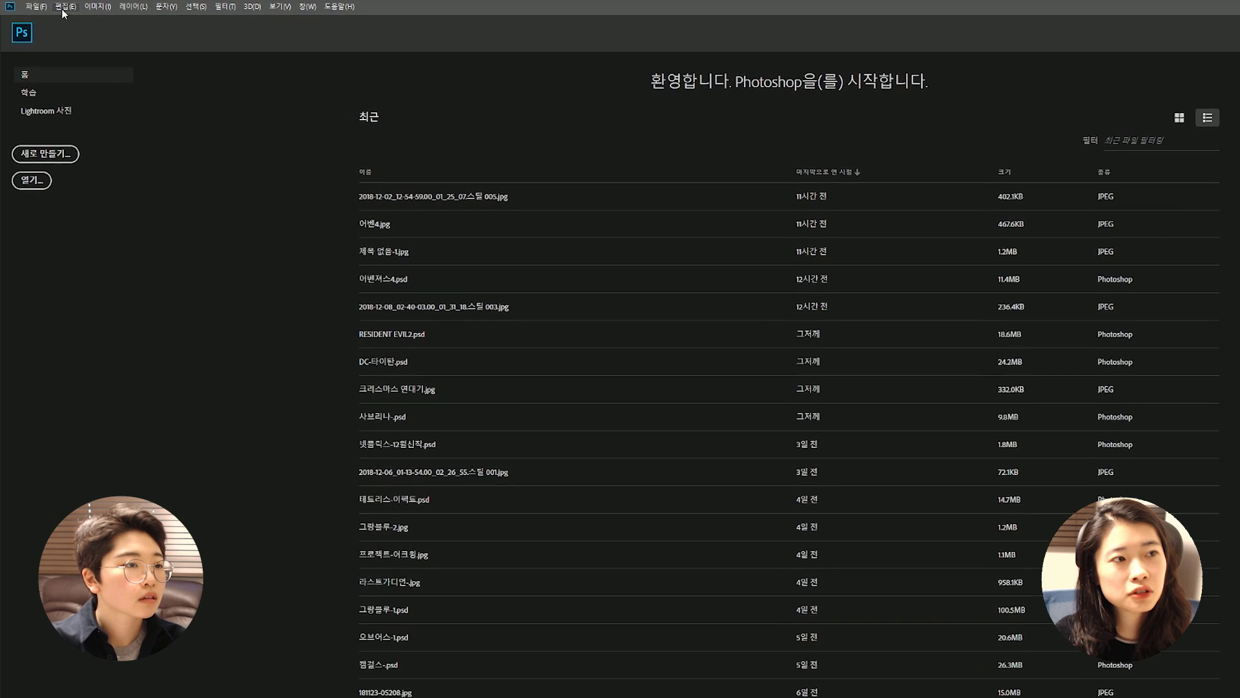
pyautogui.click(64, 13)
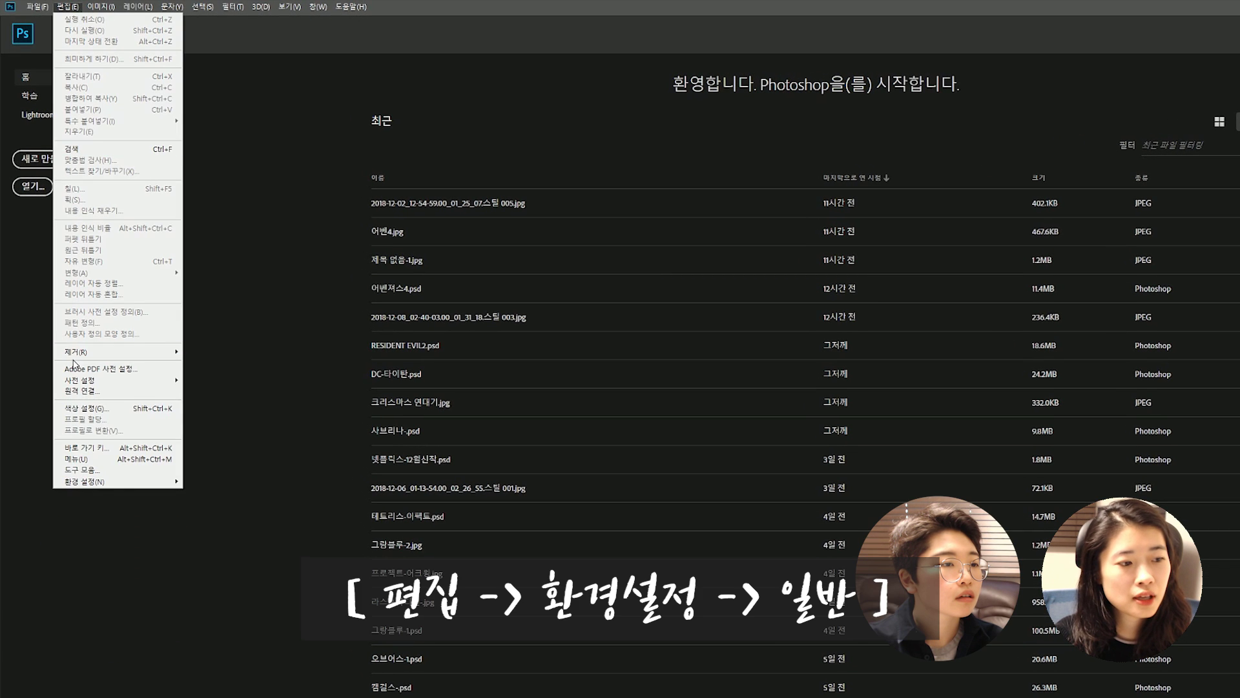
pyautogui.moveTo(125, 487)
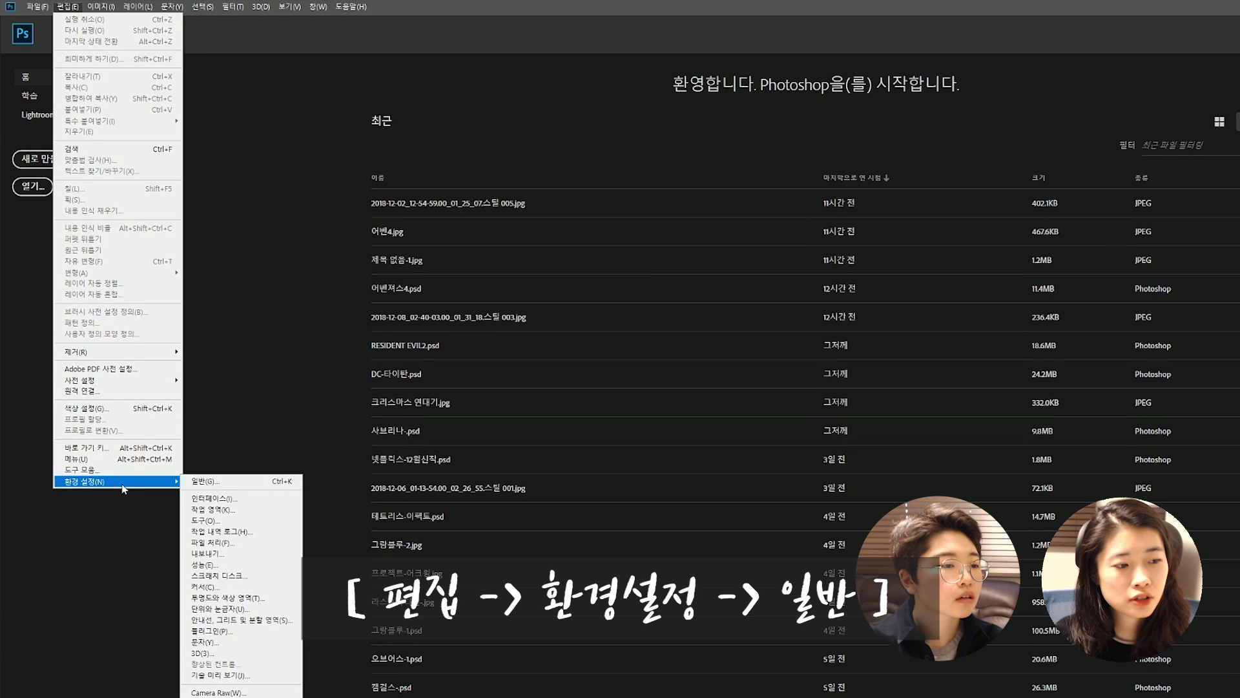
pyautogui.click(228, 485)
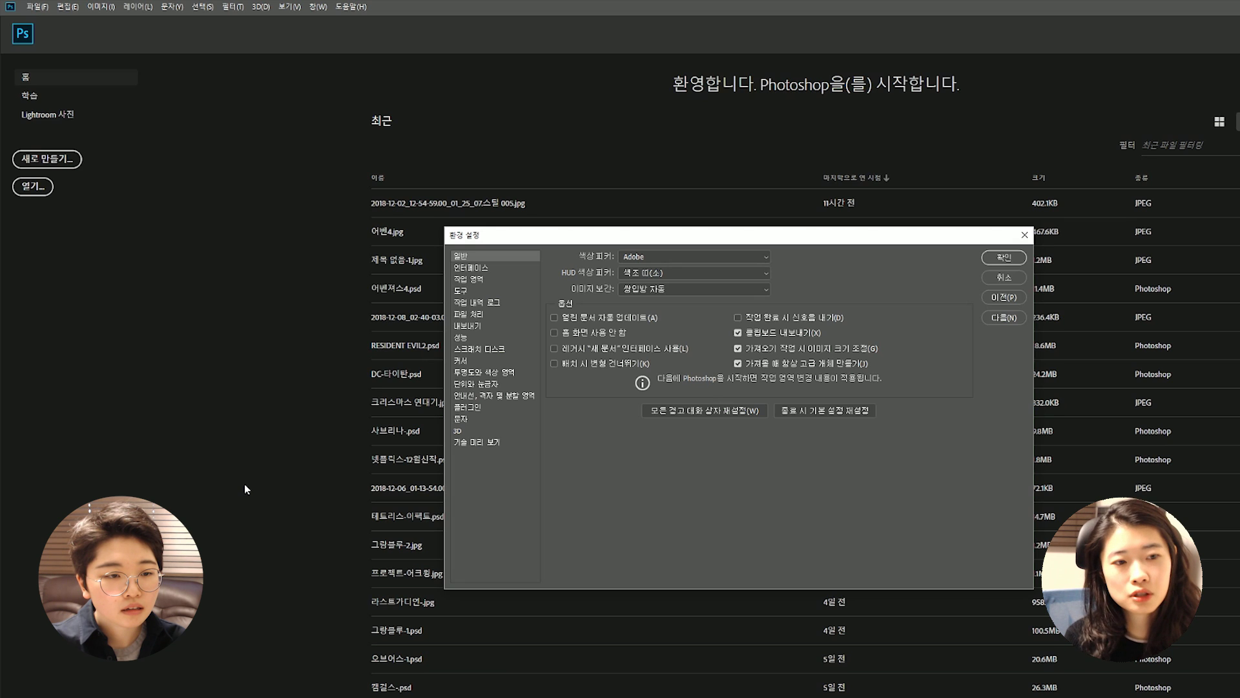
pyautogui.click(68, 6)
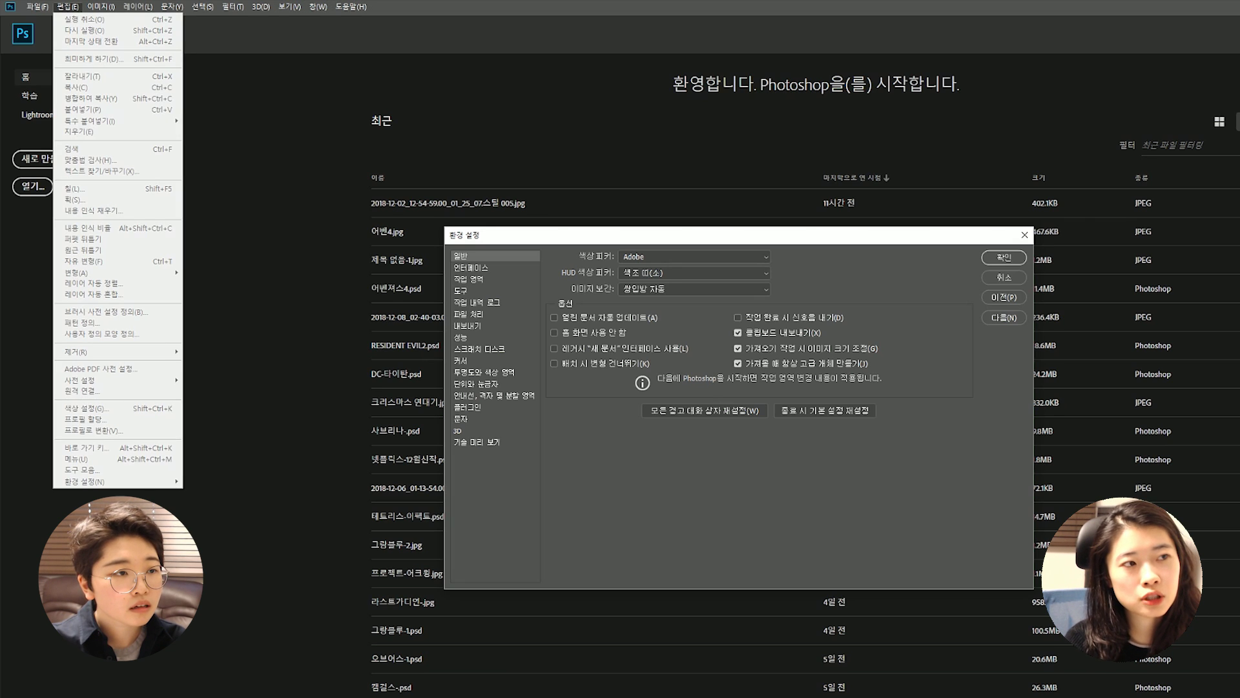
pyautogui.press('Escape')
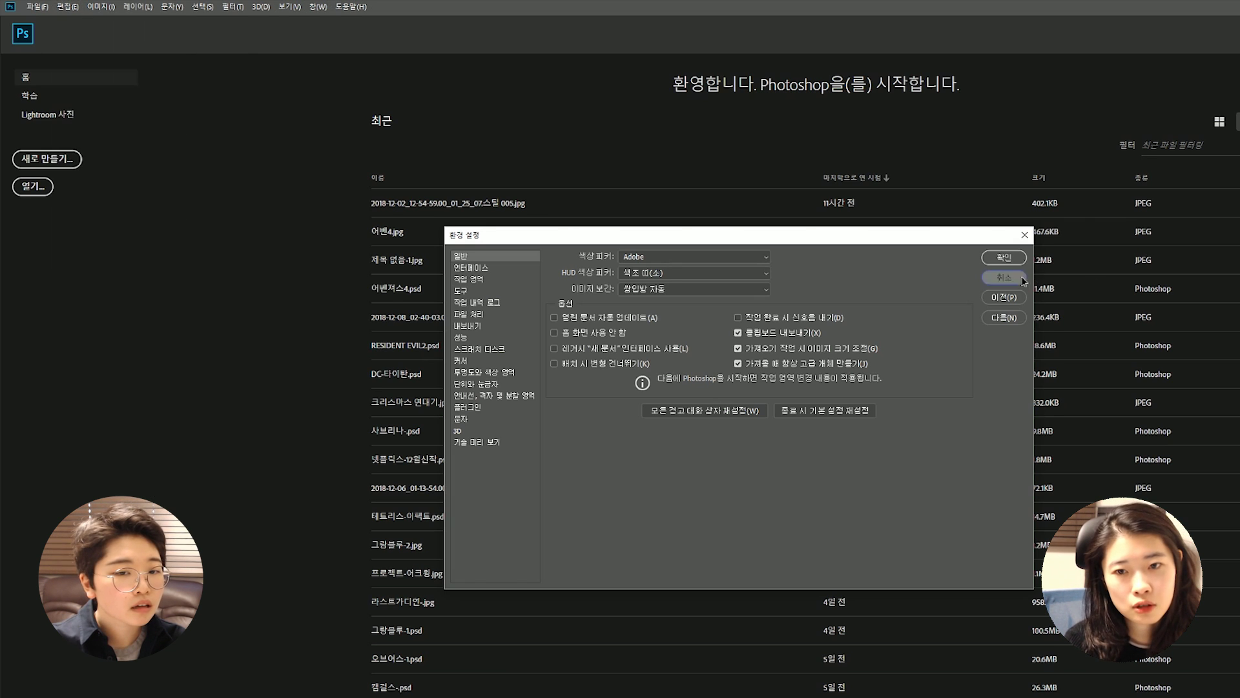
pyautogui.press('Escape')
# - Open the general preferences and look through the interface, workspace, tools, history log and file handling pages, returning to the general page
pyautogui.click(67, 6)
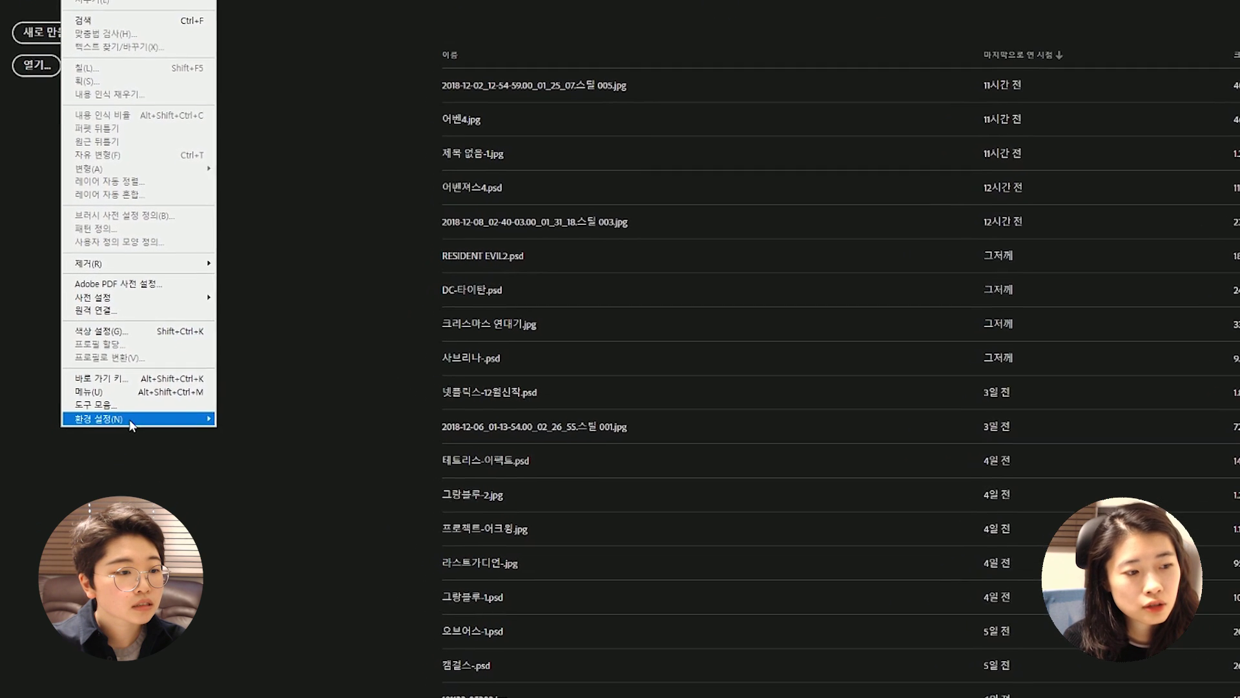
pyautogui.moveTo(158, 484)
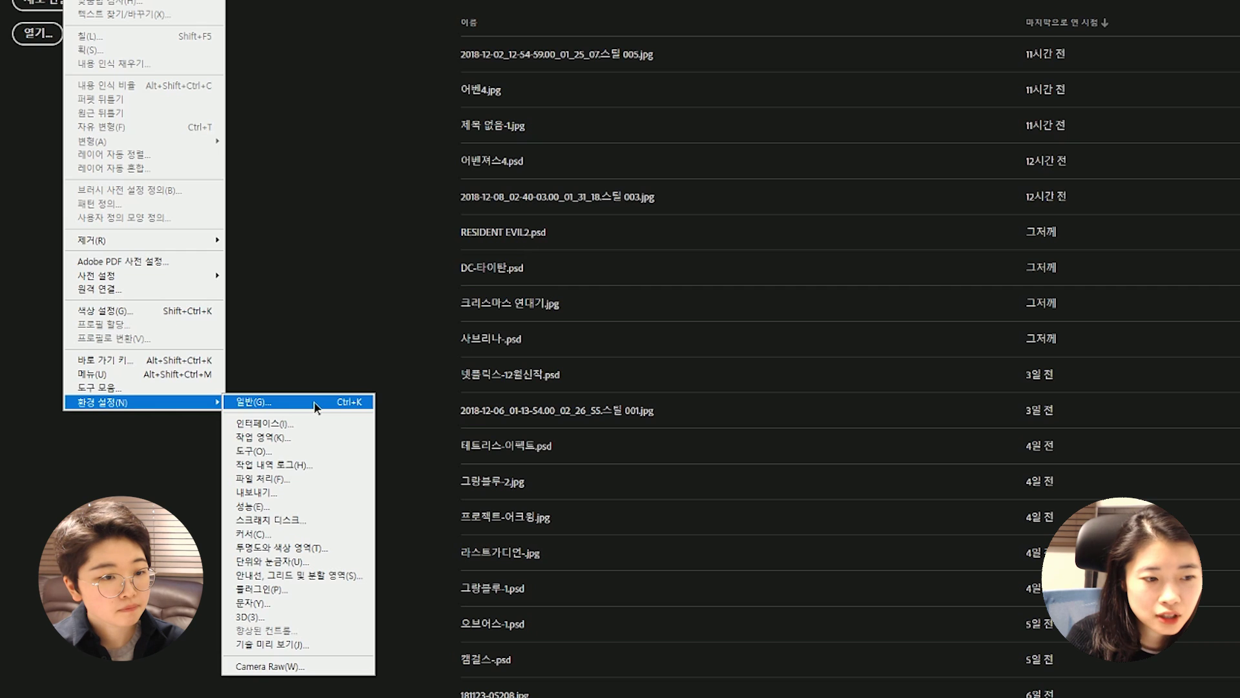
pyautogui.click(317, 404)
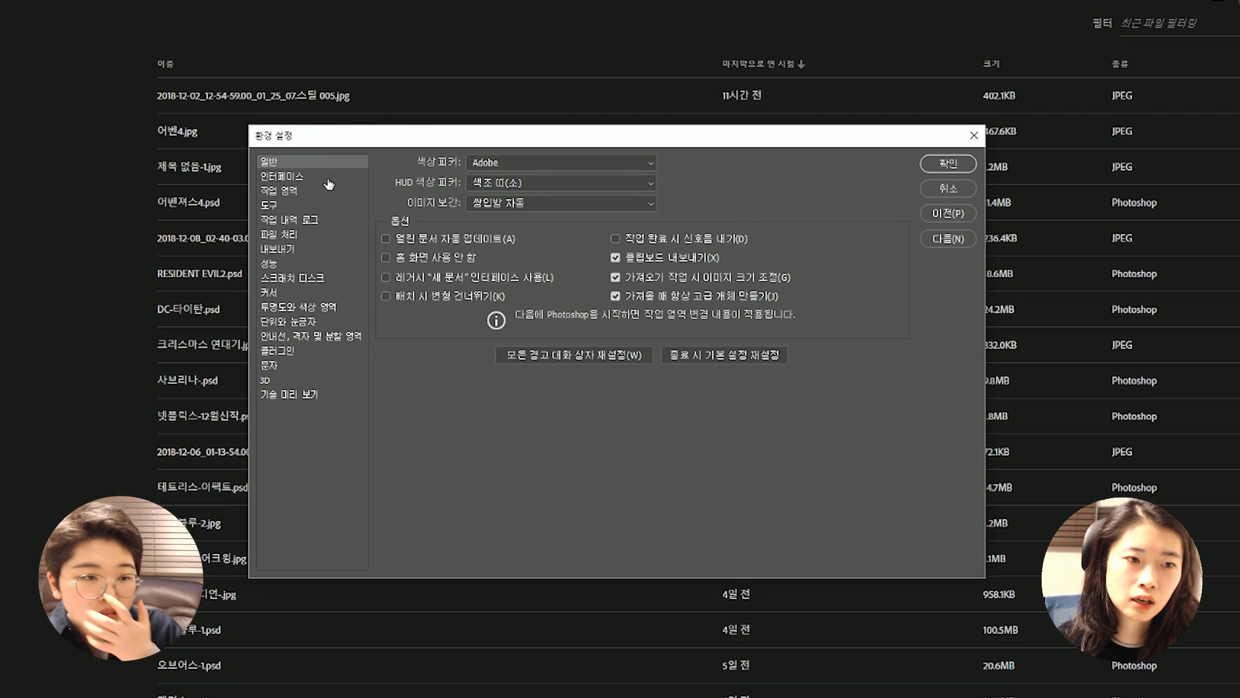
pyautogui.click(298, 183)
pyautogui.click(294, 192)
pyautogui.click(292, 206)
pyautogui.click(292, 220)
pyautogui.click(291, 237)
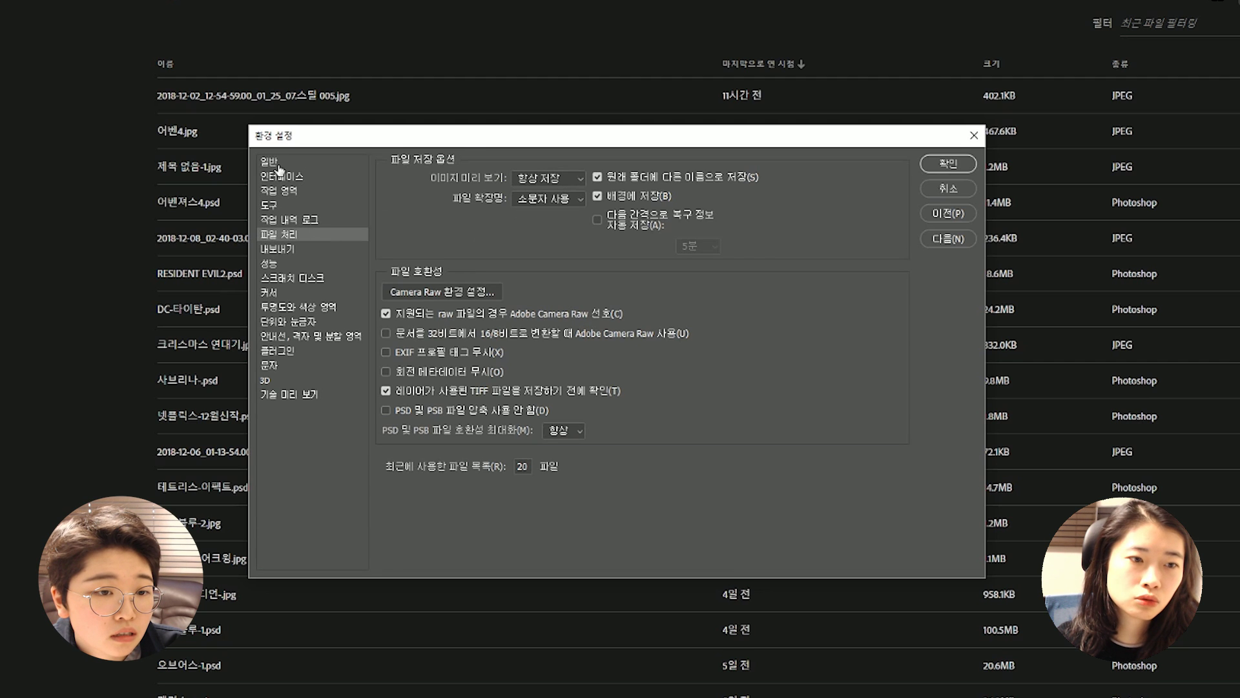
pyautogui.click(278, 166)
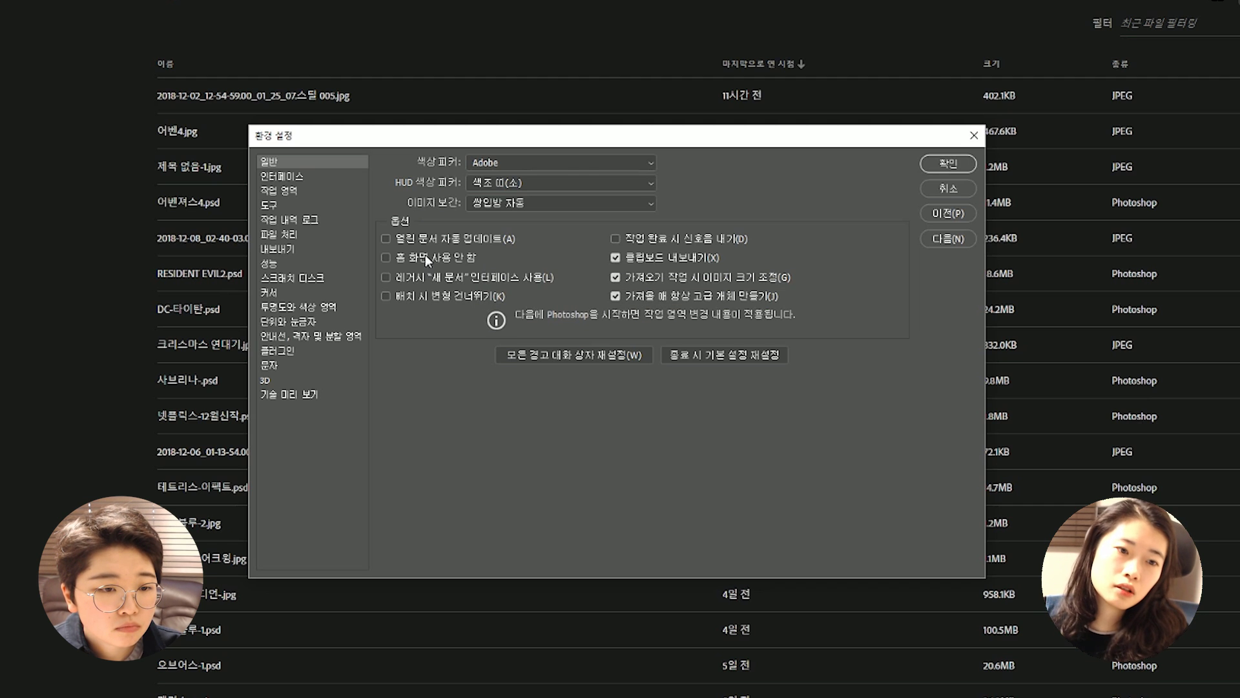
# - Turn on the general preference that disables the home screen, apply it, and close Photoshop so that it can be restarted
pyautogui.moveTo(831, 132); pyautogui.dragTo(1239, 180)
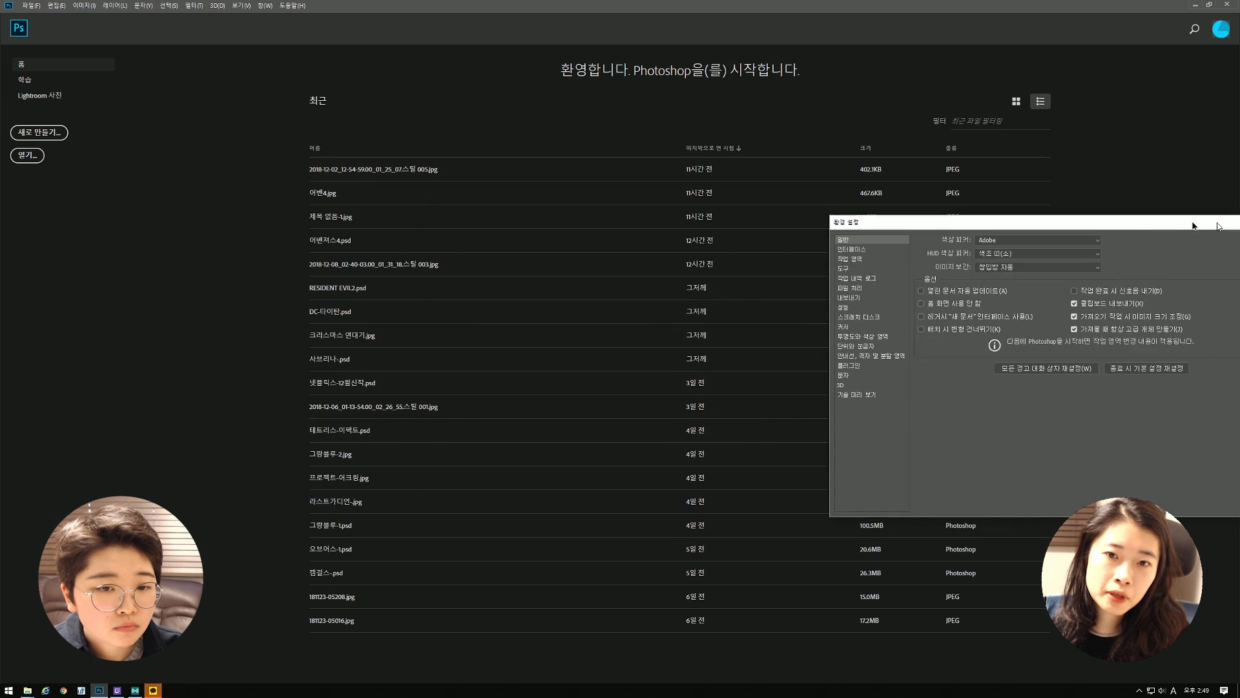
pyautogui.moveTo(1219, 226); pyautogui.dragTo(132, 329)
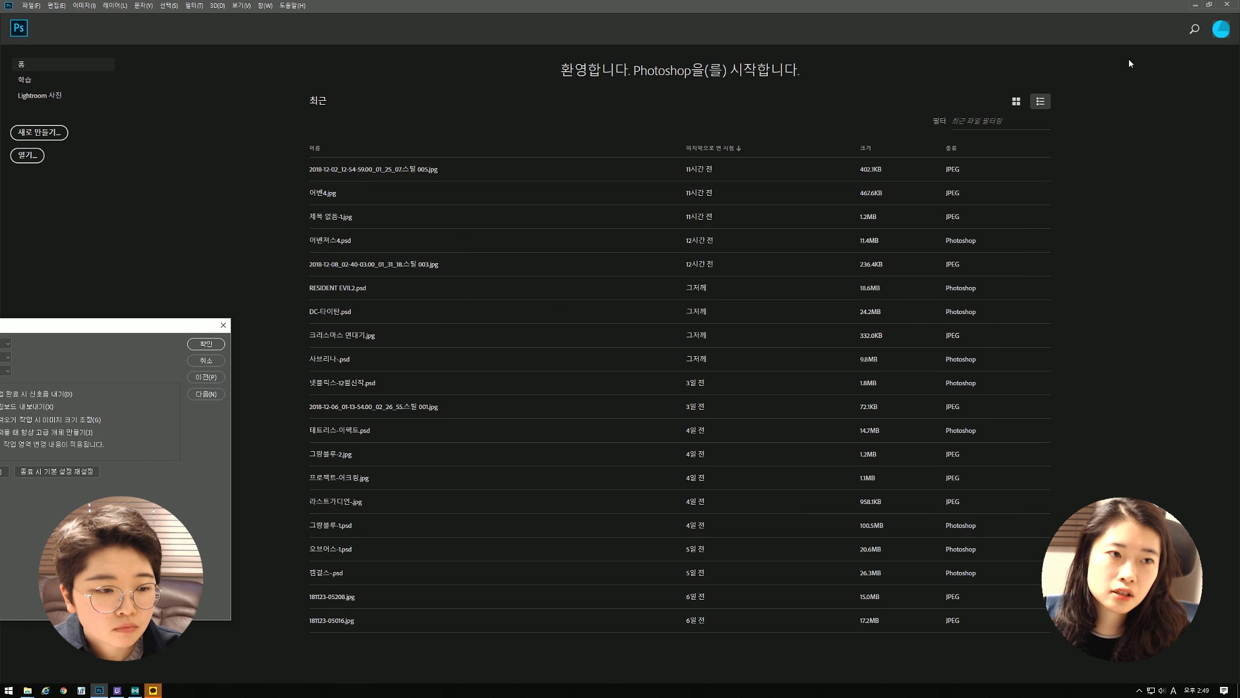
pyautogui.moveTo(131, 327); pyautogui.dragTo(835, 197)
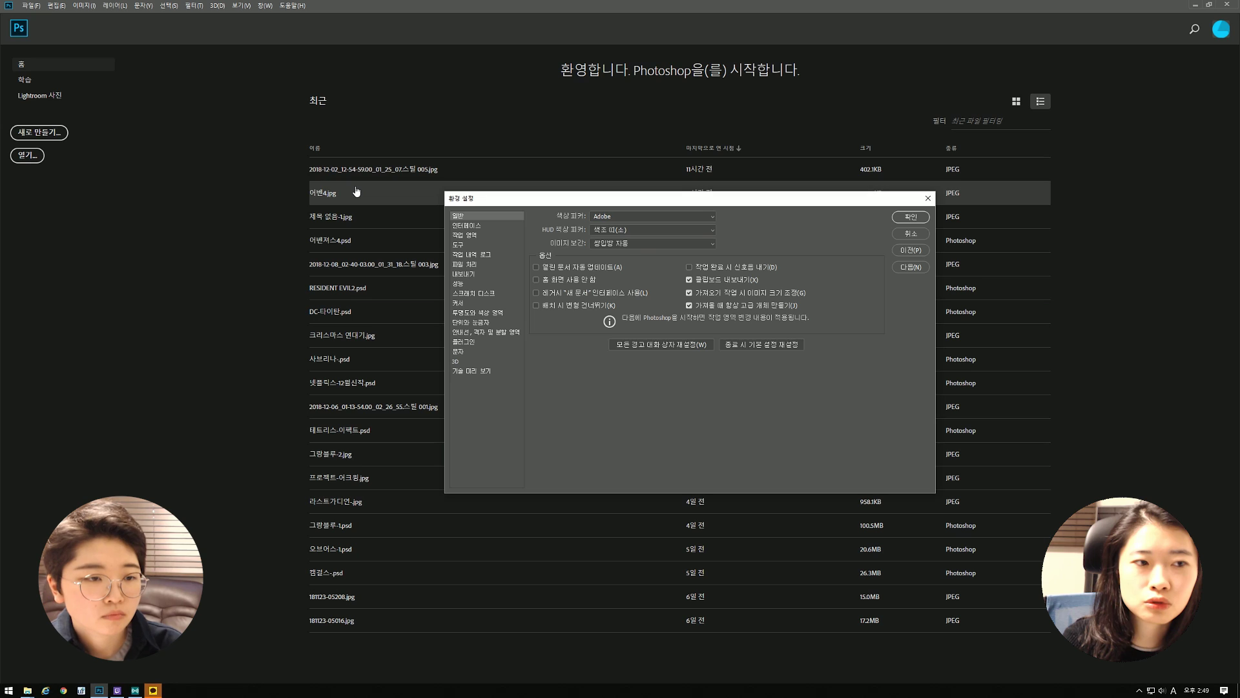
pyautogui.click(571, 281)
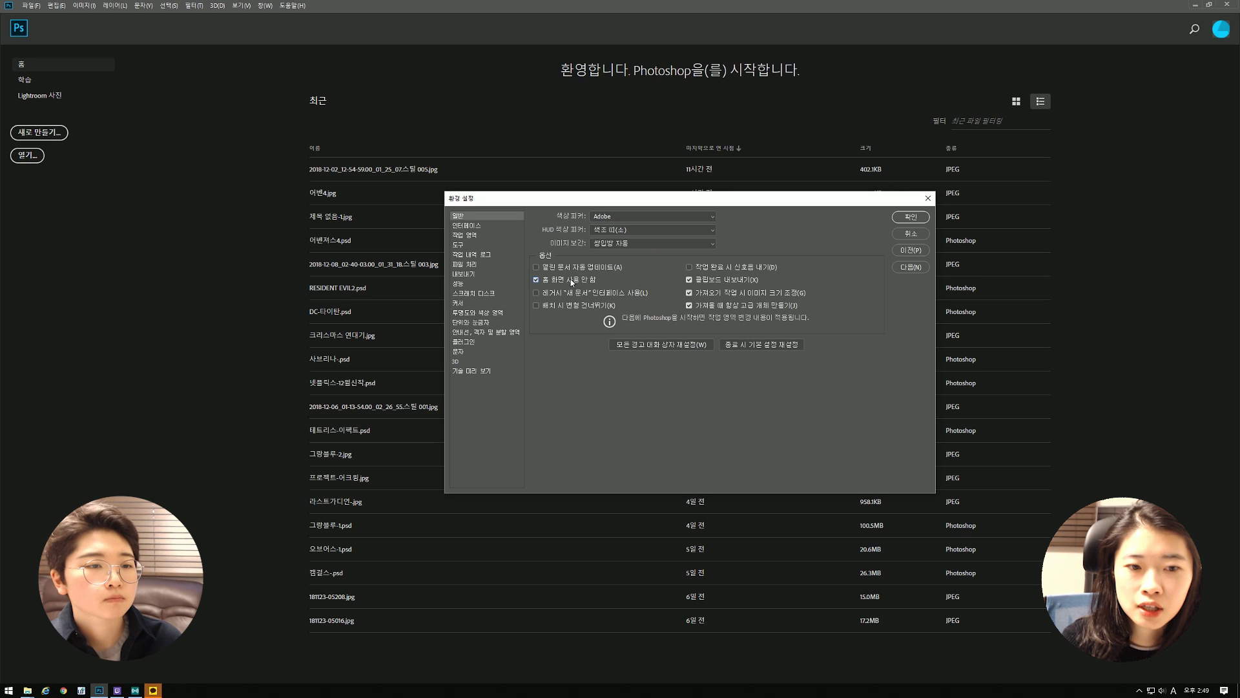
pyautogui.click(918, 222)
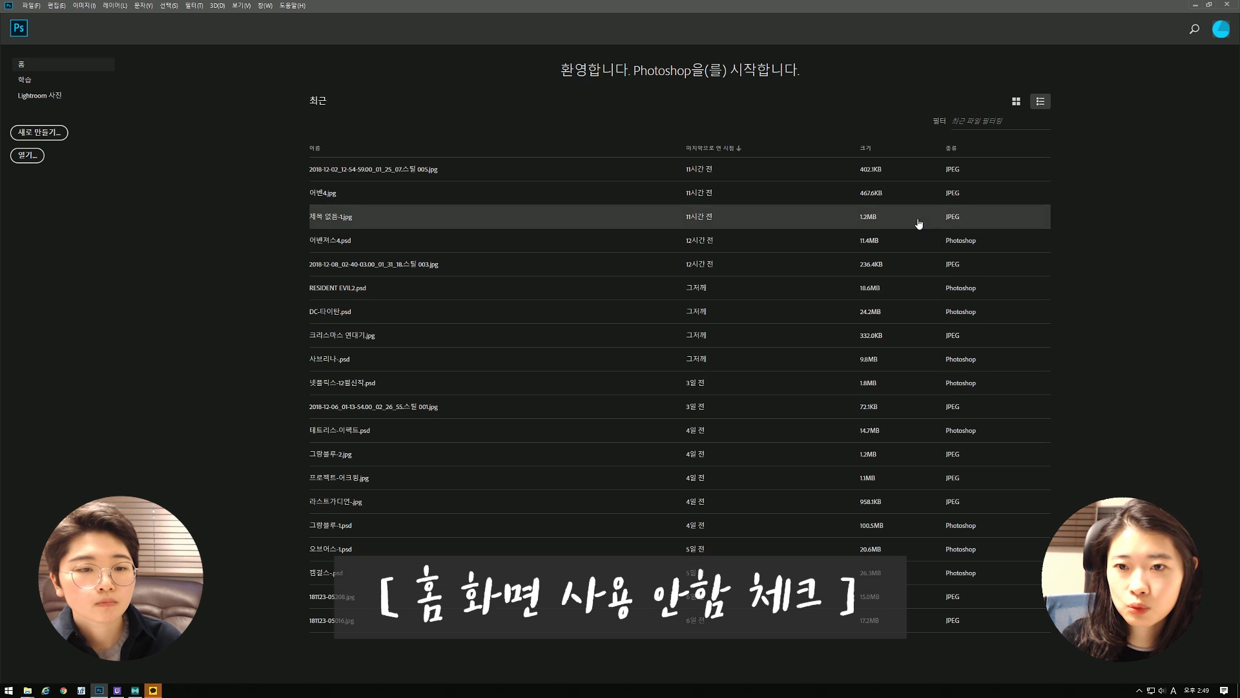
pyautogui.click(1228, 6)
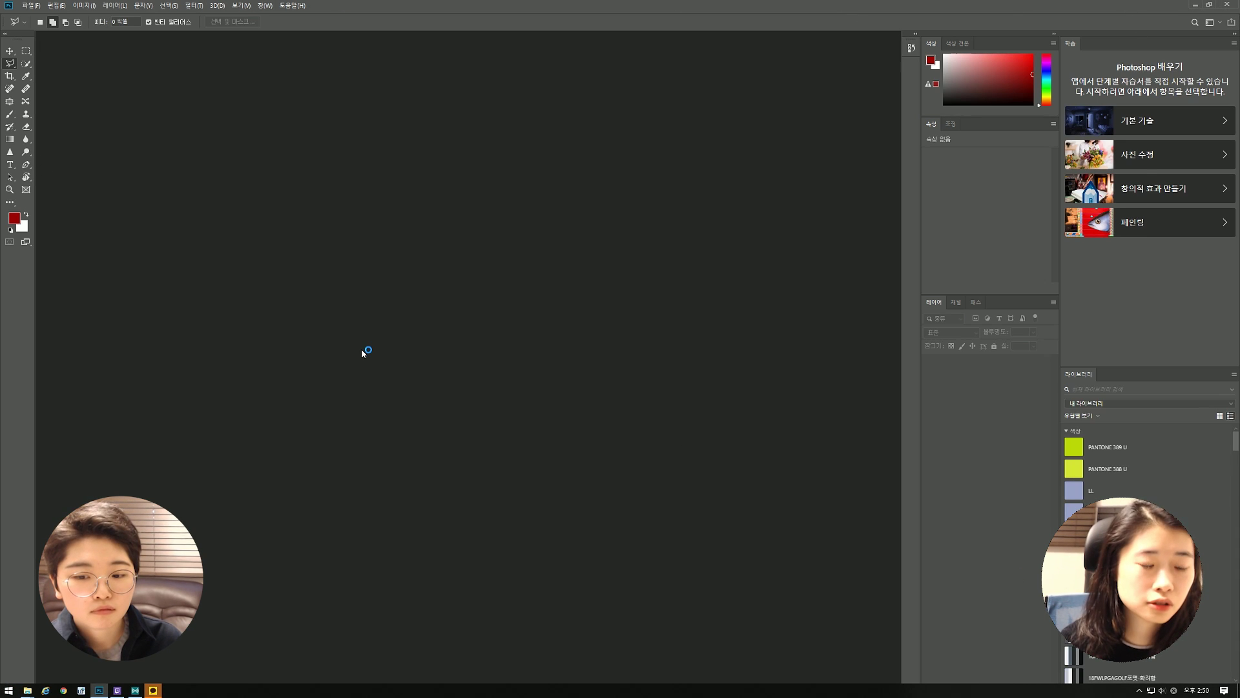
# - Open the general preferences, examine the legacy "New Document" interface option, and close them without changes
pyautogui.press('i')
pyautogui.hotkey('ctrl', 'k')
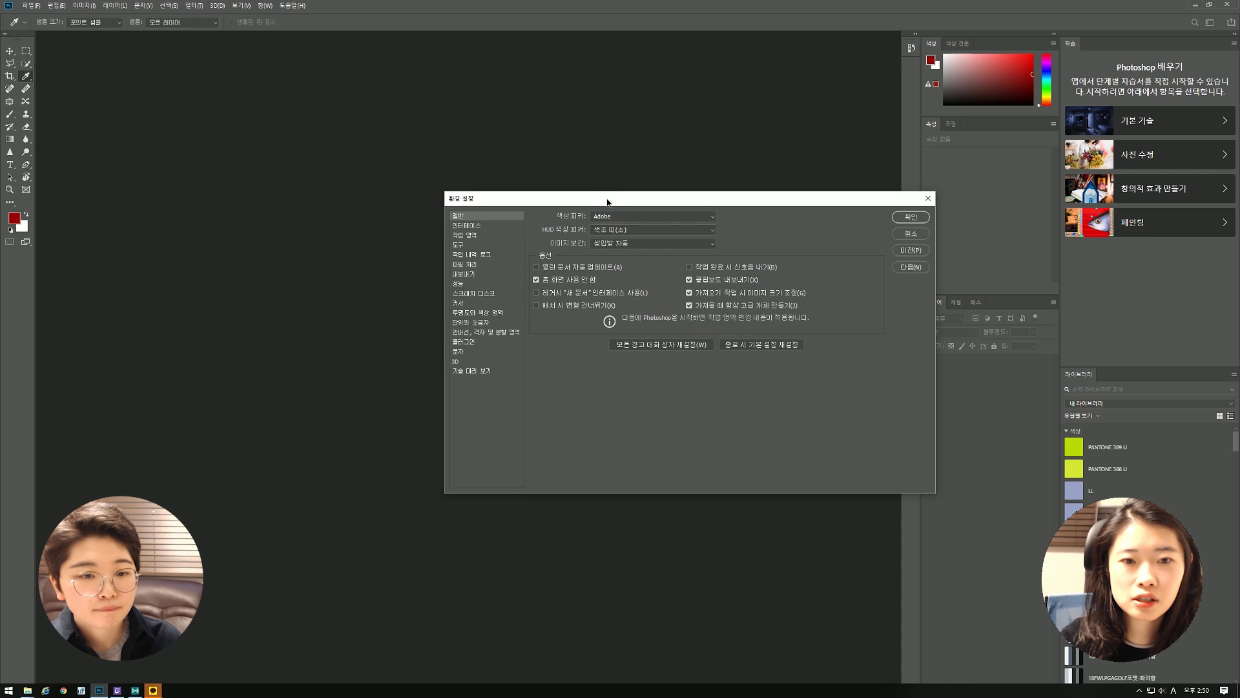
pyautogui.moveTo(607, 203); pyautogui.dragTo(579, 185)
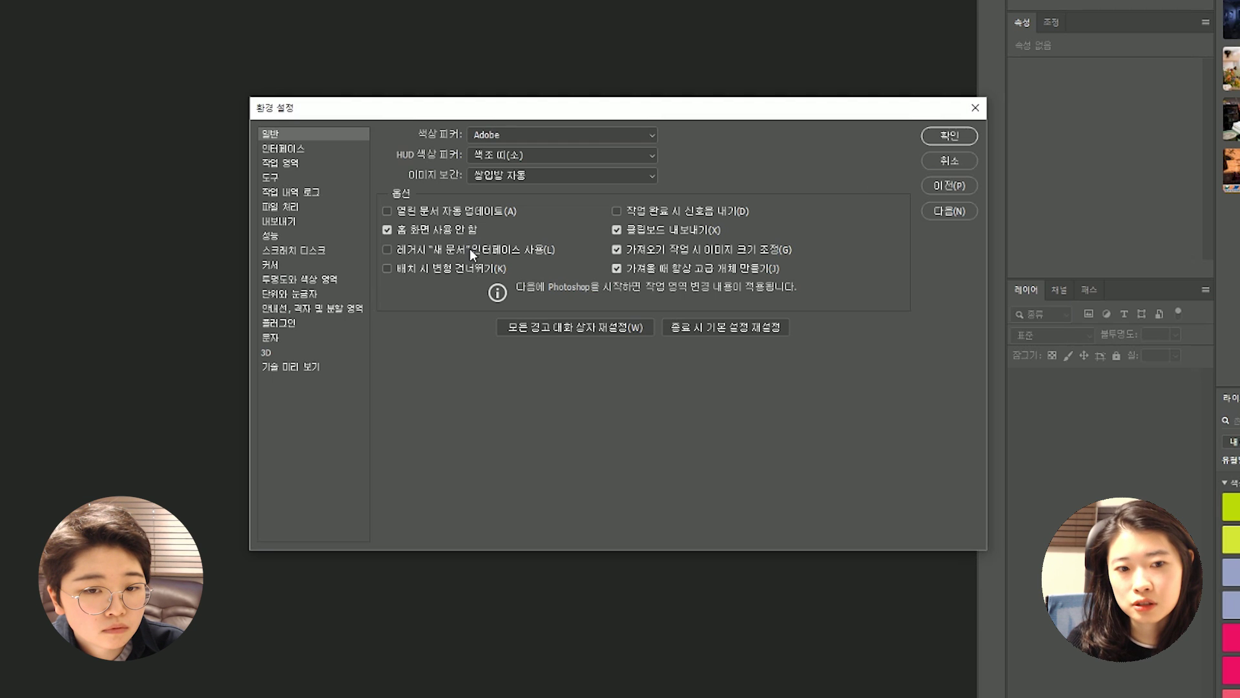
pyautogui.click(976, 108)
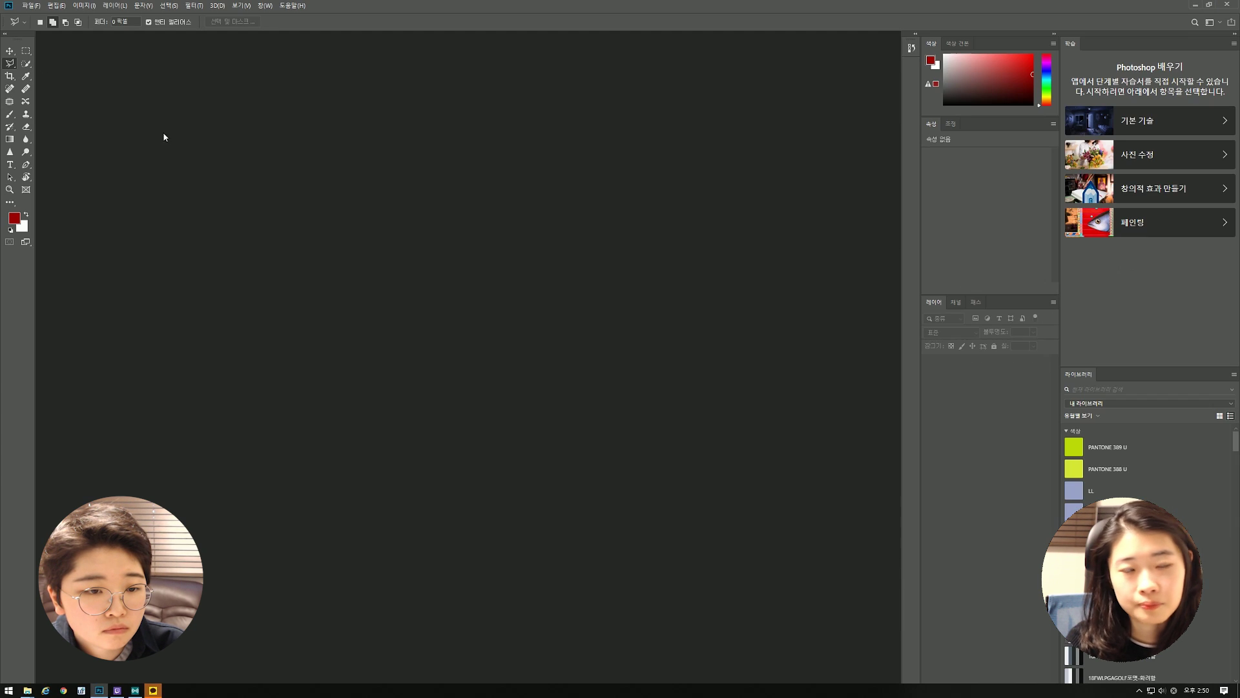
# - Create a new document from the A4 print preset (210 x 297 mm, 300 ppi) after viewing the photo presets, and close it
pyautogui.click(31, 6)
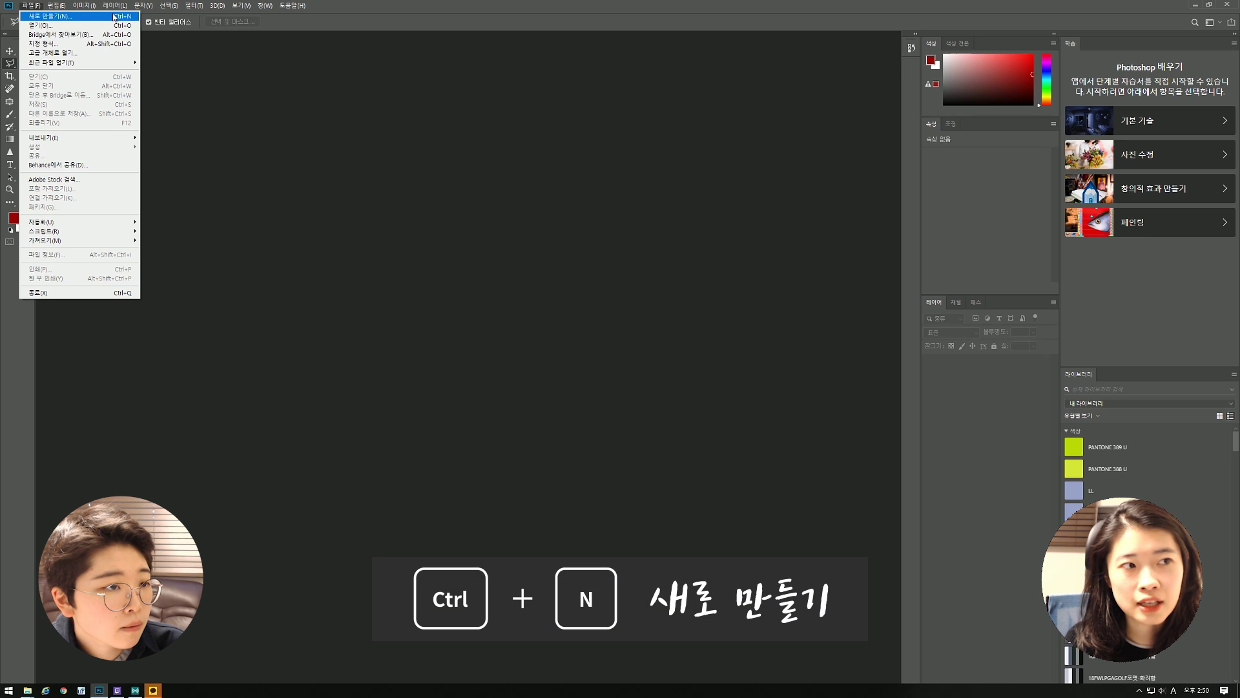
pyautogui.click(54, 17)
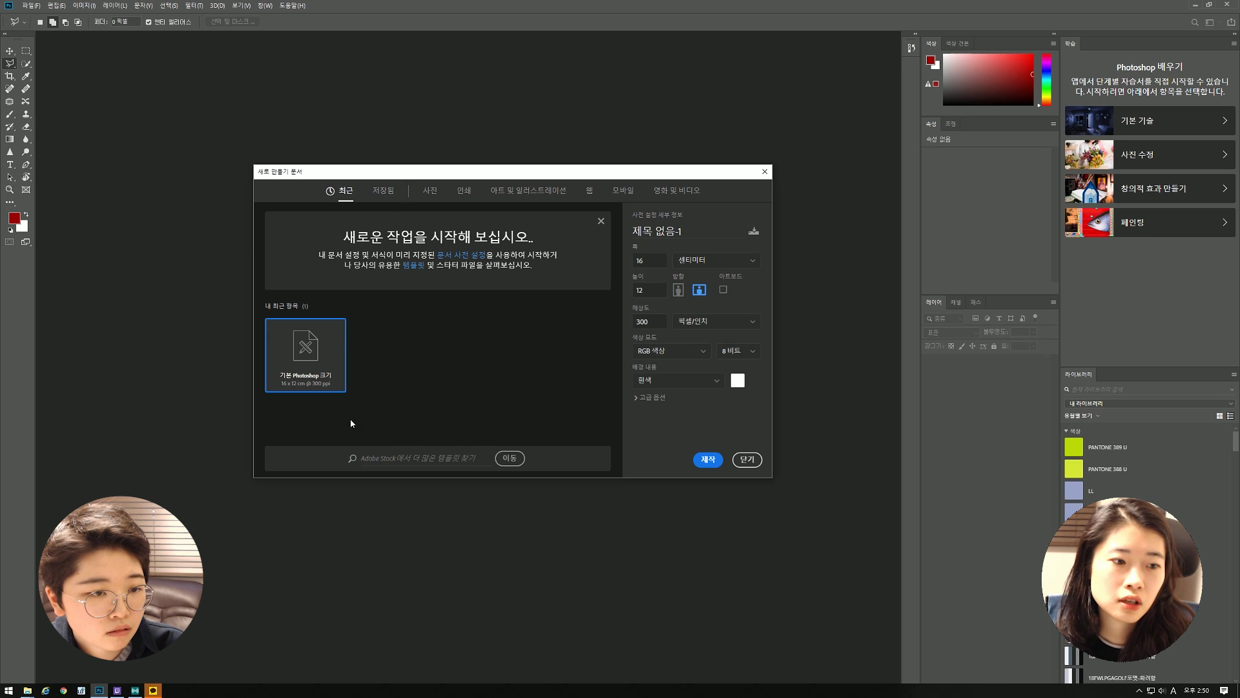
pyautogui.click(430, 191)
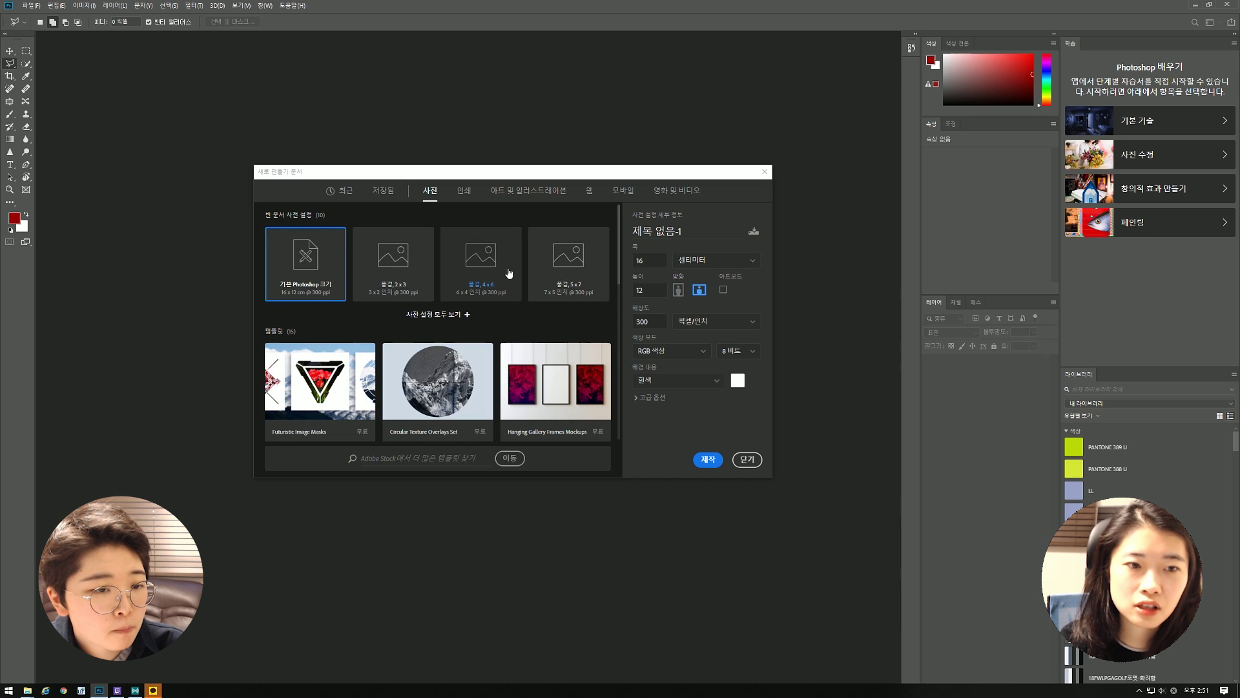
pyautogui.click(460, 200)
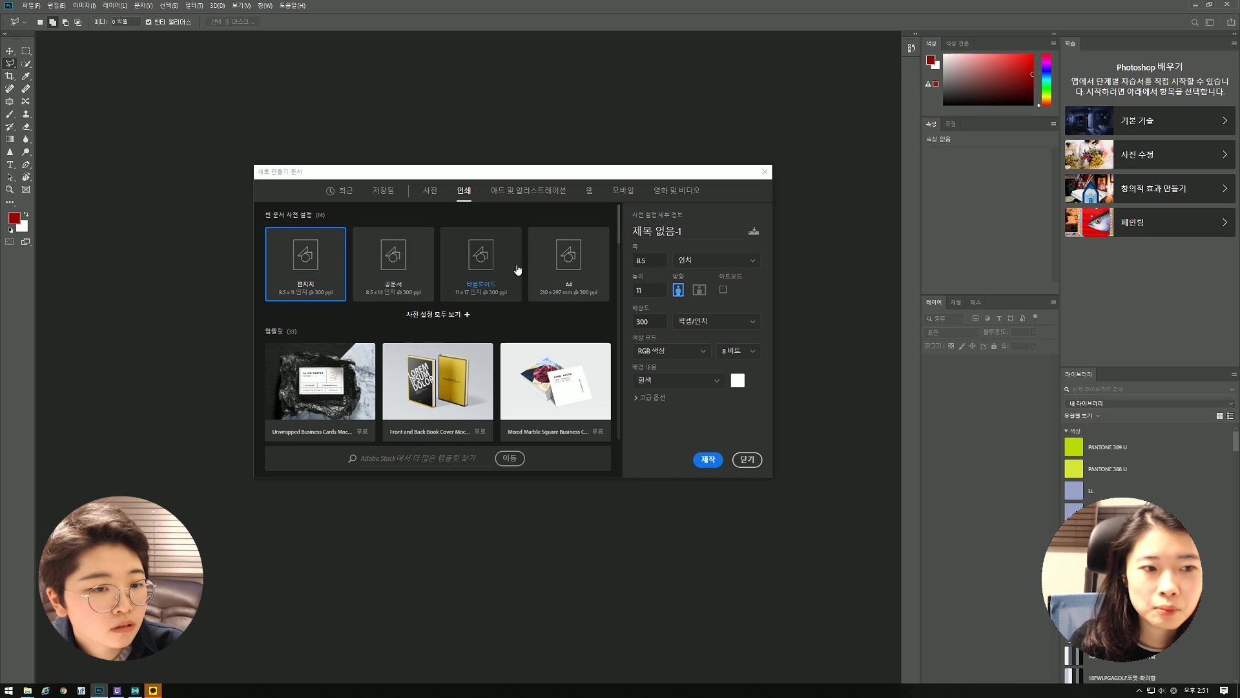
pyautogui.click(457, 268)
pyautogui.click(574, 277)
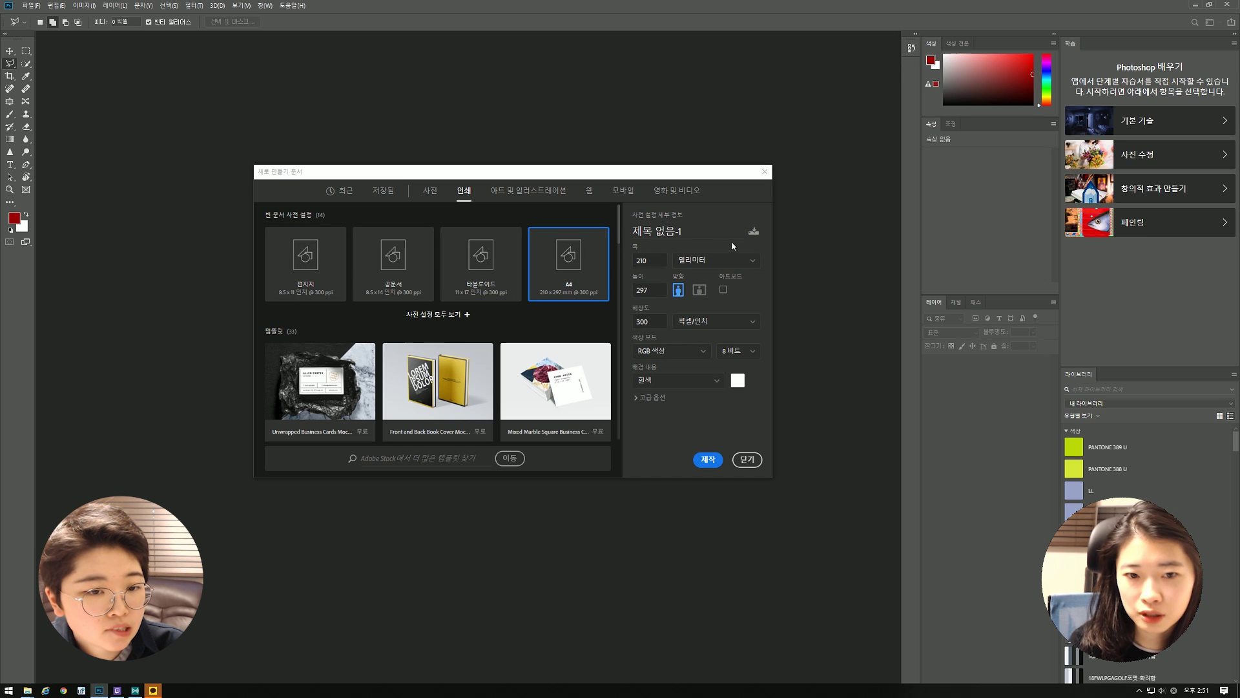
pyautogui.click(702, 462)
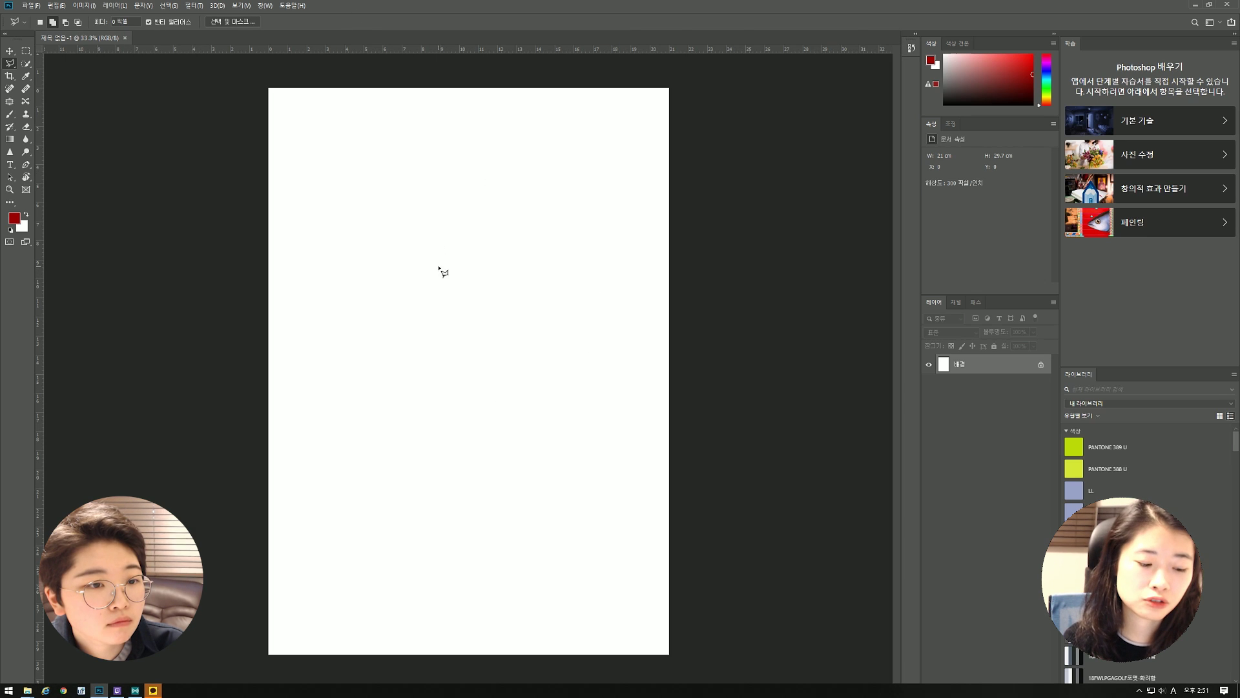
pyautogui.hotkey('ctrl', 'w')
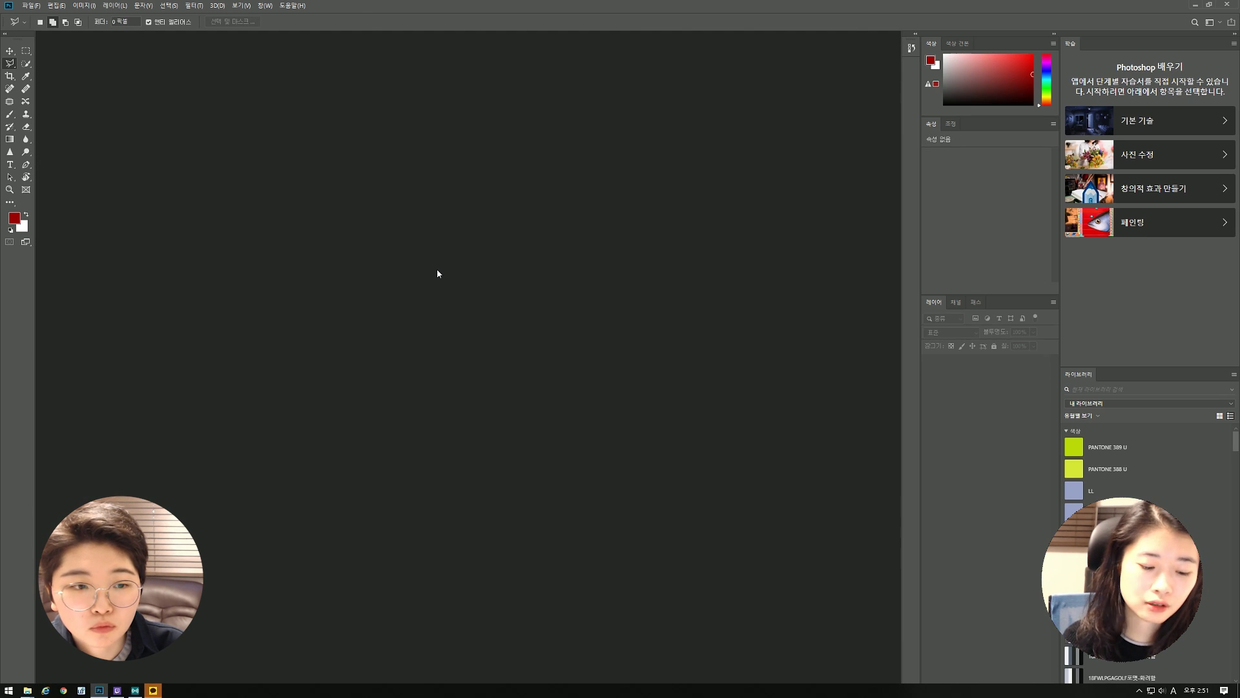
# - Enable the legacy "New Document" interface in the general preferences and apply it
pyautogui.hotkey('ctrl', 'k')
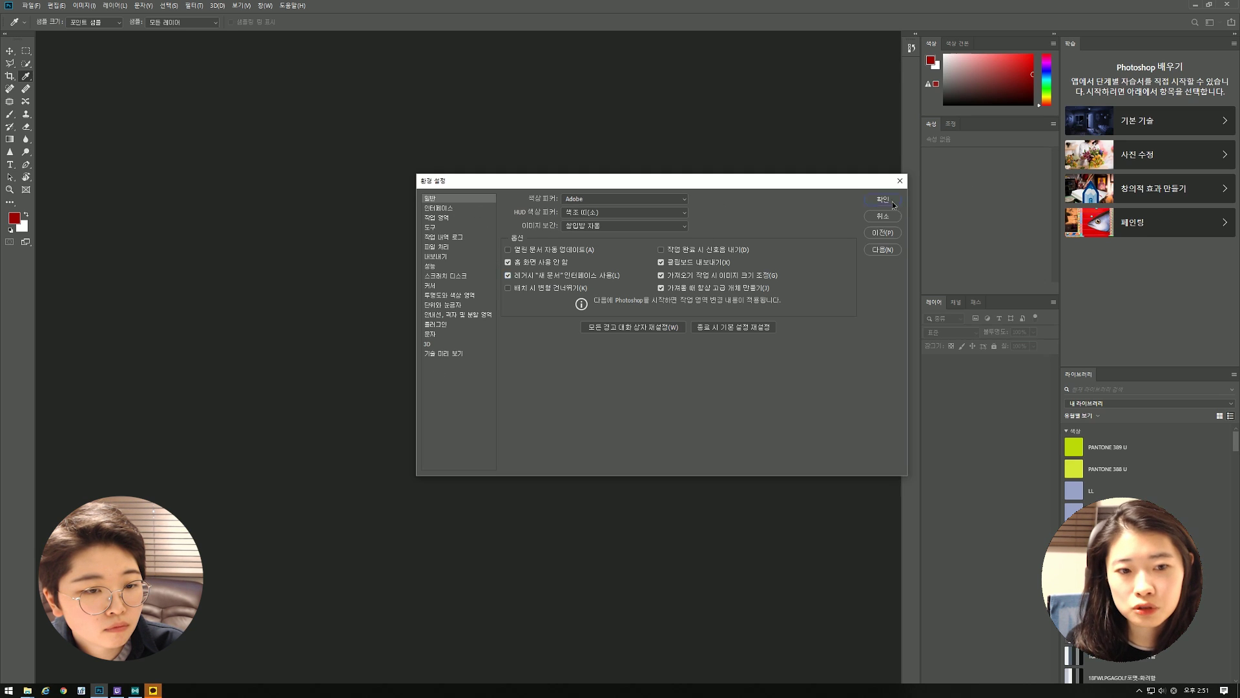
pyautogui.press('Return')
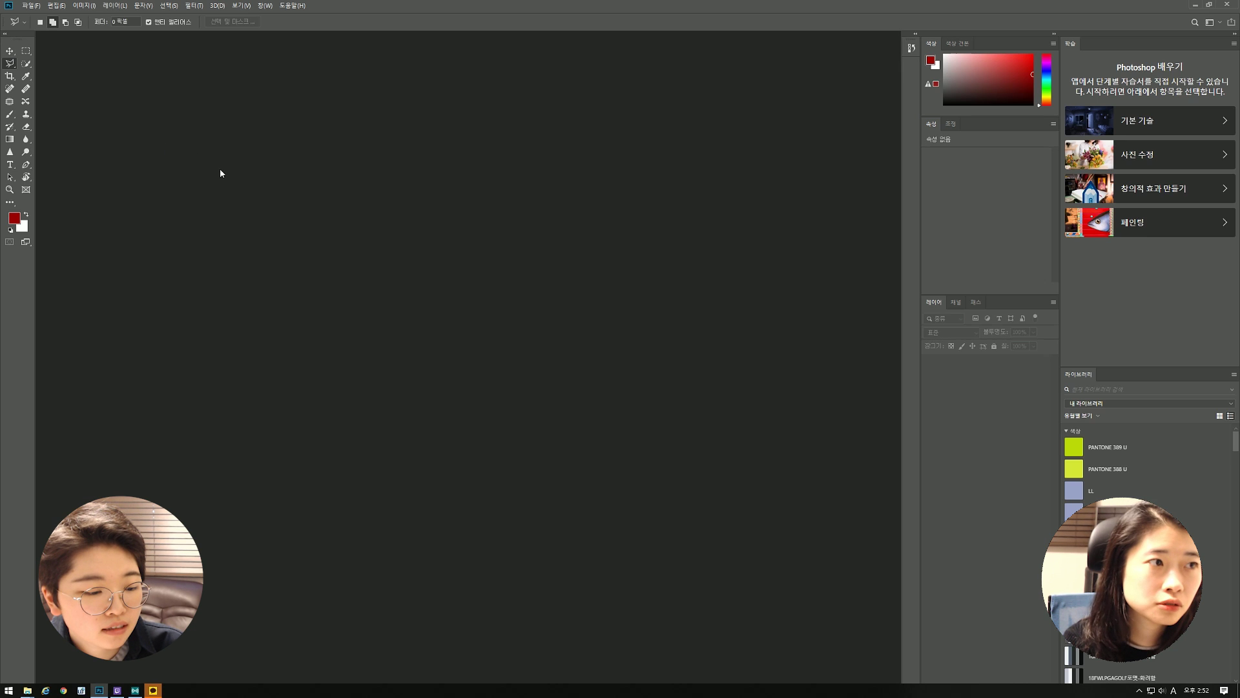
# - Open the legacy new document dialog, examine the available document types, and choose international paper
pyautogui.click(31, 6)
pyautogui.click(33, 18)
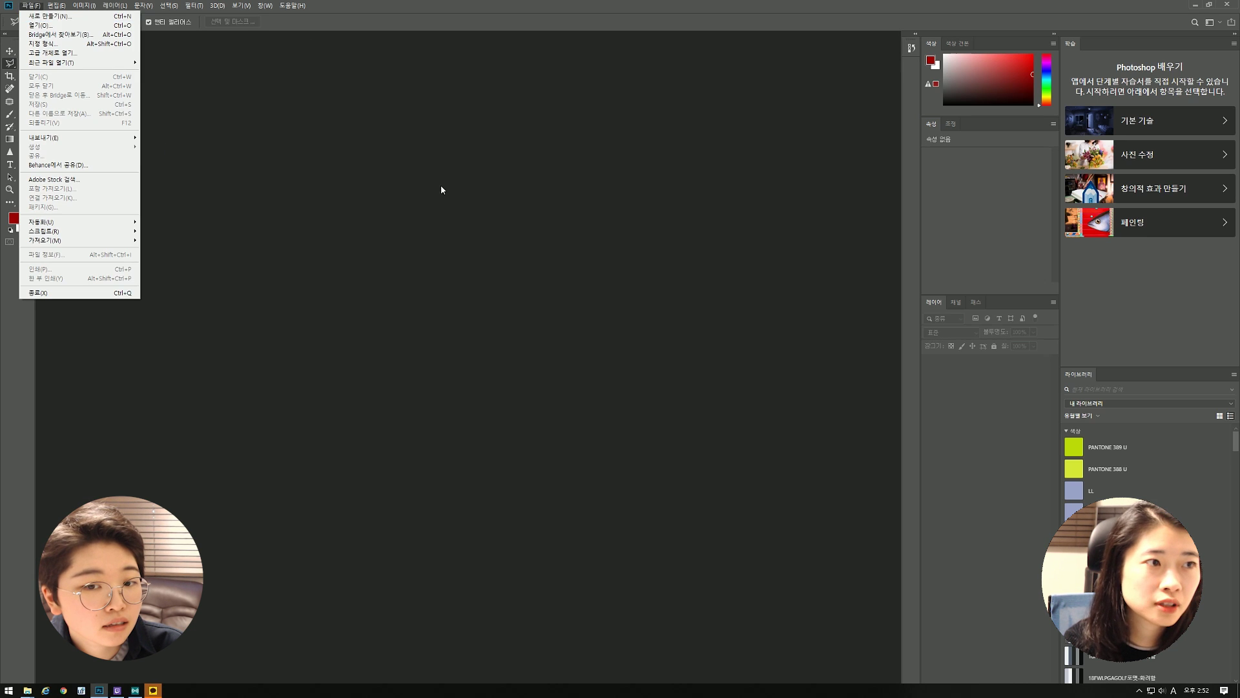
pyautogui.moveTo(454, 259); pyautogui.dragTo(528, 213)
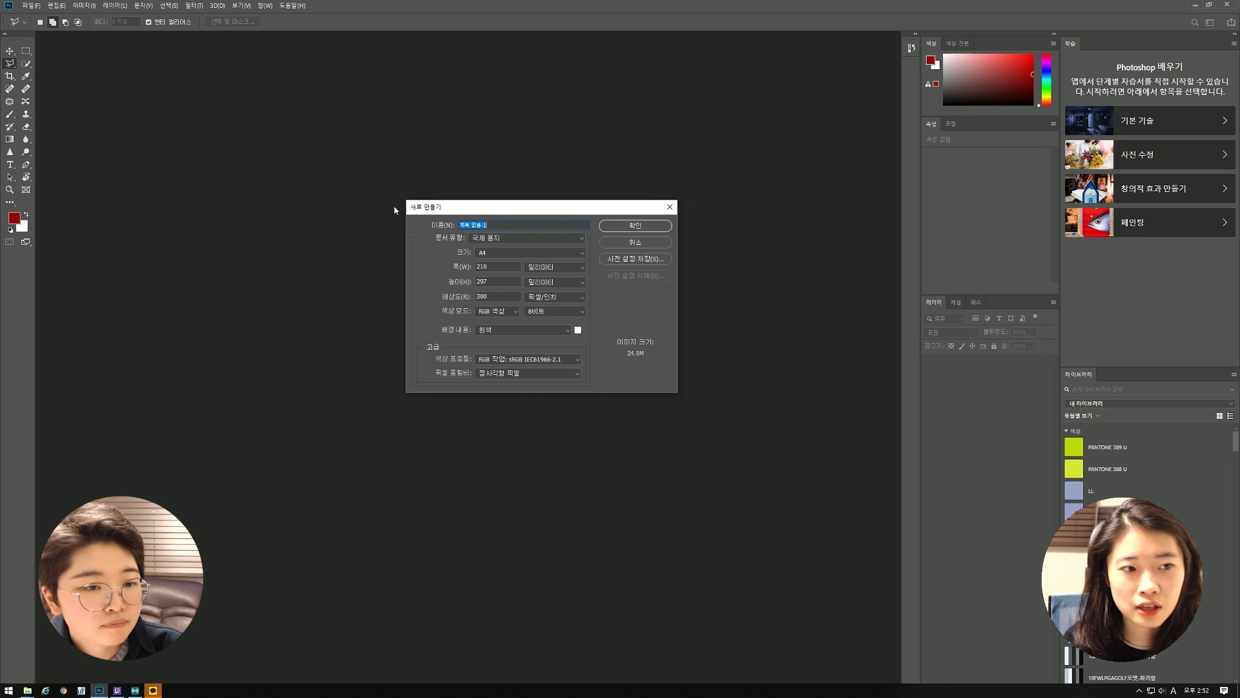
pyautogui.click(496, 238)
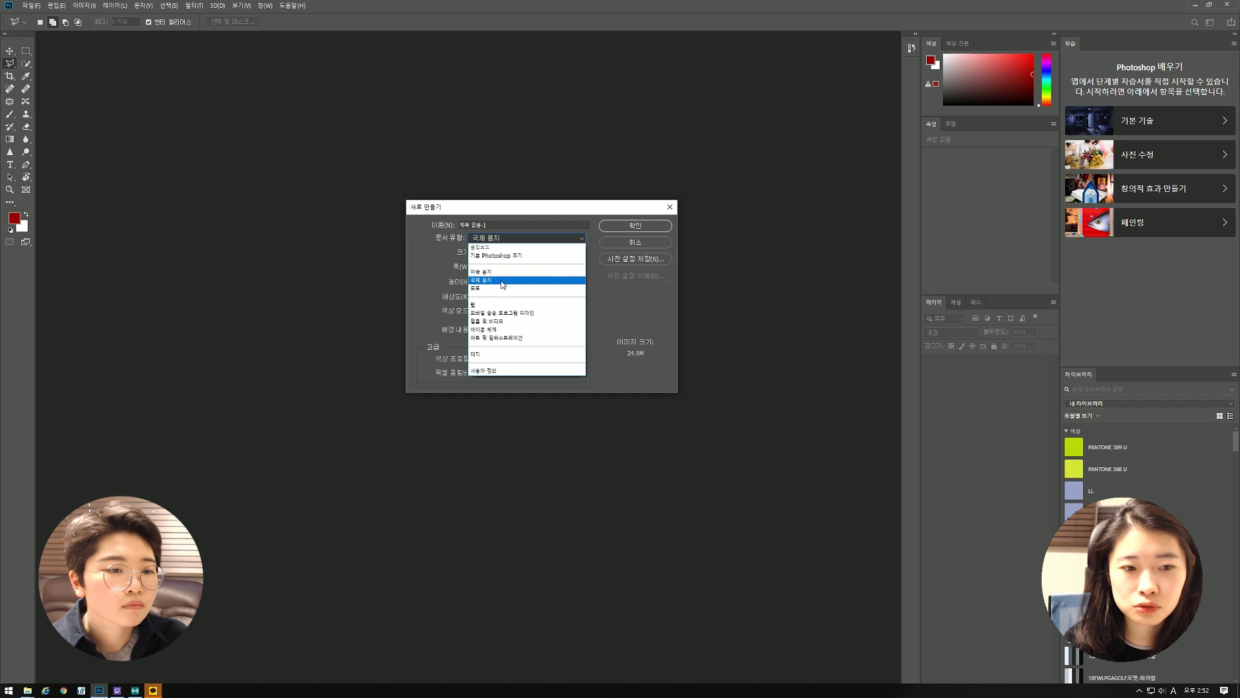
pyautogui.click(503, 280)
# - Try the A5 and A4 sizes for the international paper document, and cancel creating it
pyautogui.click(503, 254)
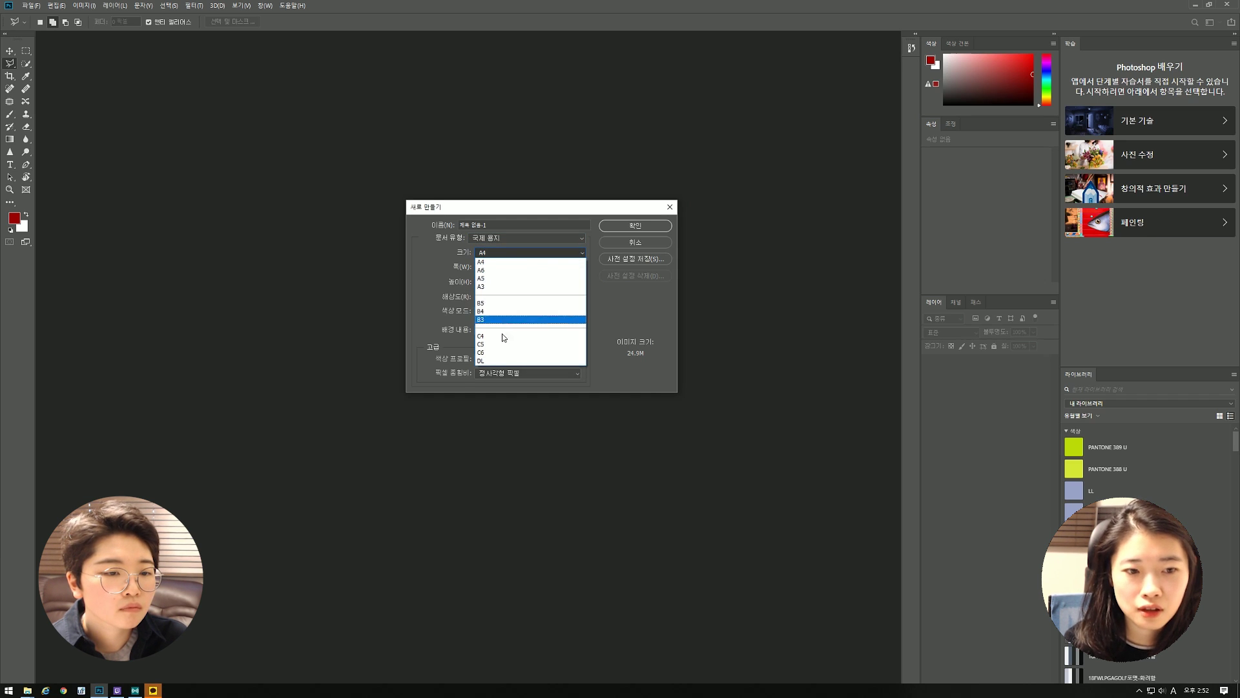
pyautogui.click(521, 271)
pyautogui.click(499, 256)
pyautogui.click(491, 277)
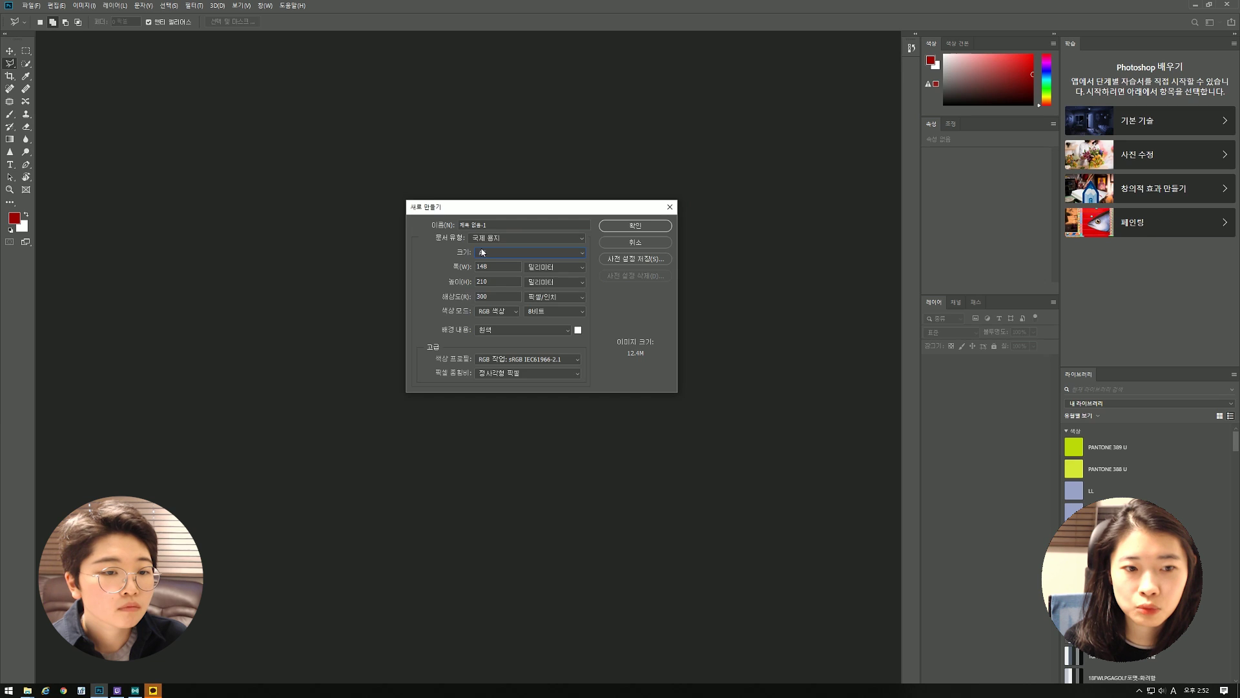
pyautogui.click(480, 253)
pyautogui.click(489, 263)
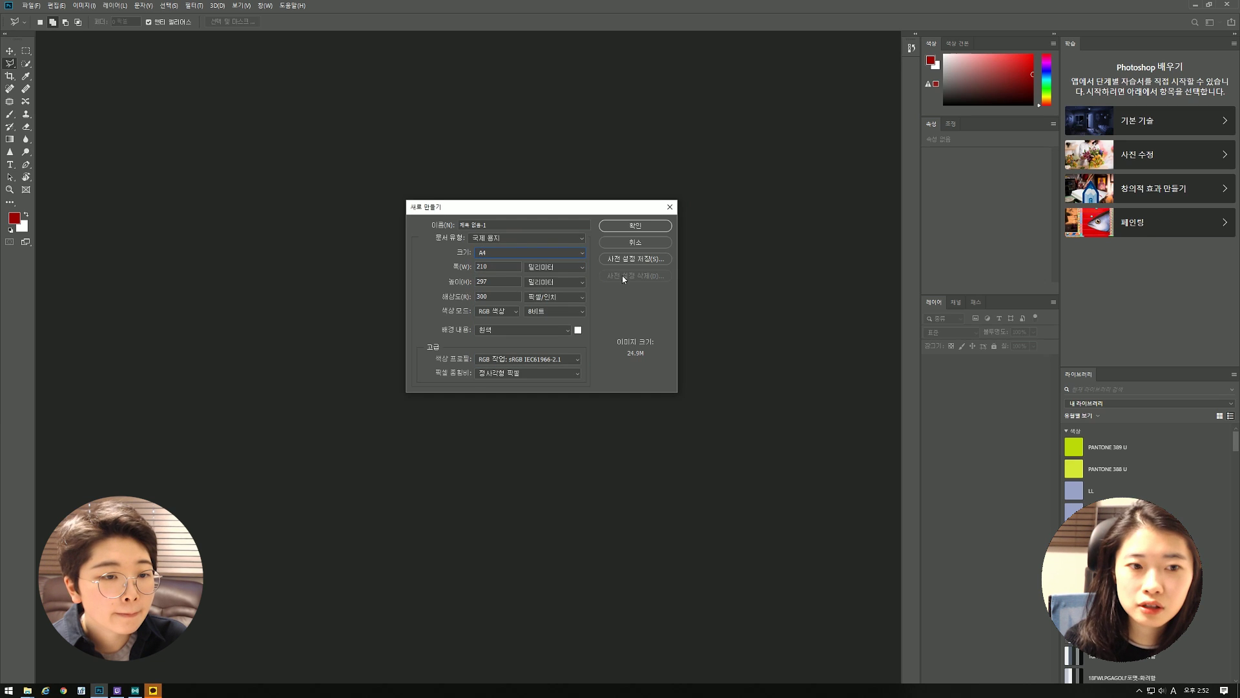
pyautogui.click(636, 247)
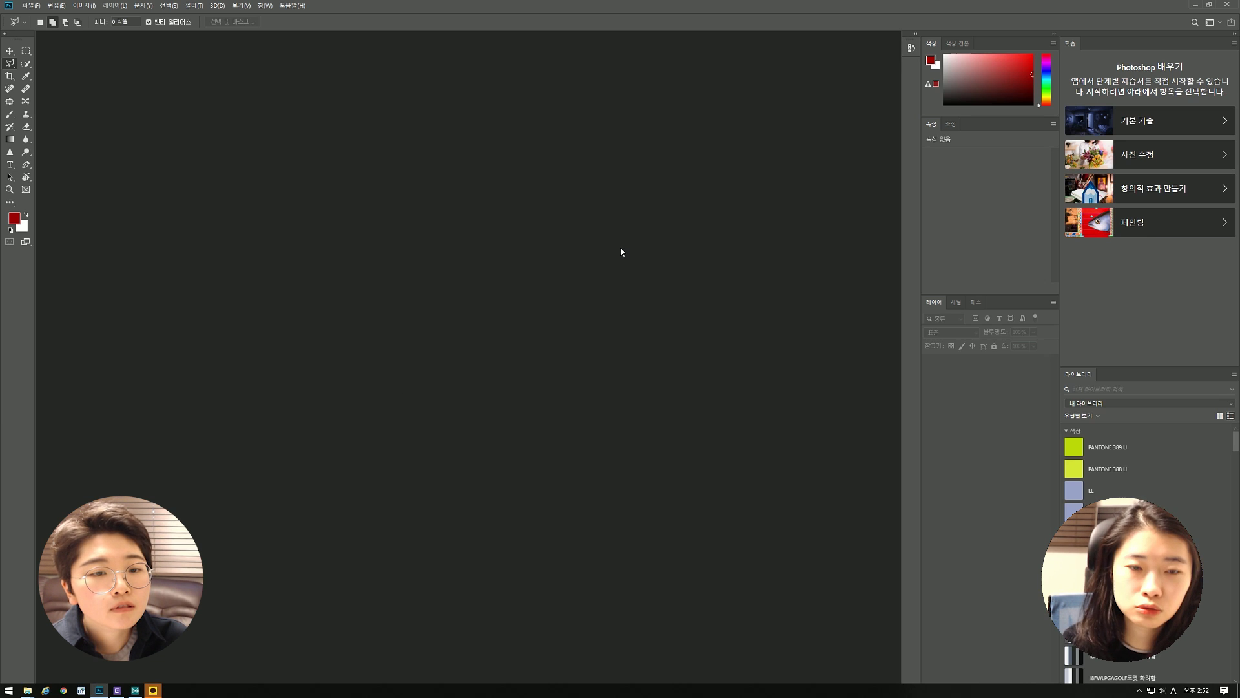
# - Disable the legacy "New Document" interface in the general preferences and apply the change
pyautogui.hotkey('ctrl', 'k')
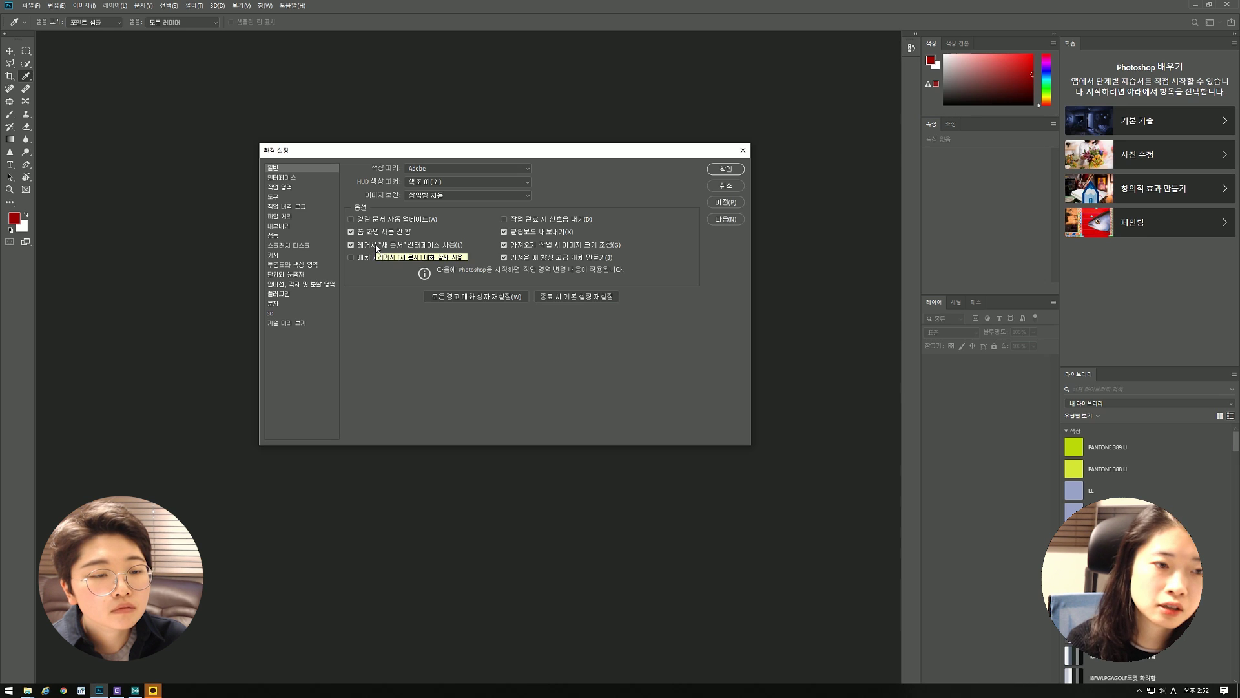
pyautogui.click(376, 246)
pyautogui.click(725, 168)
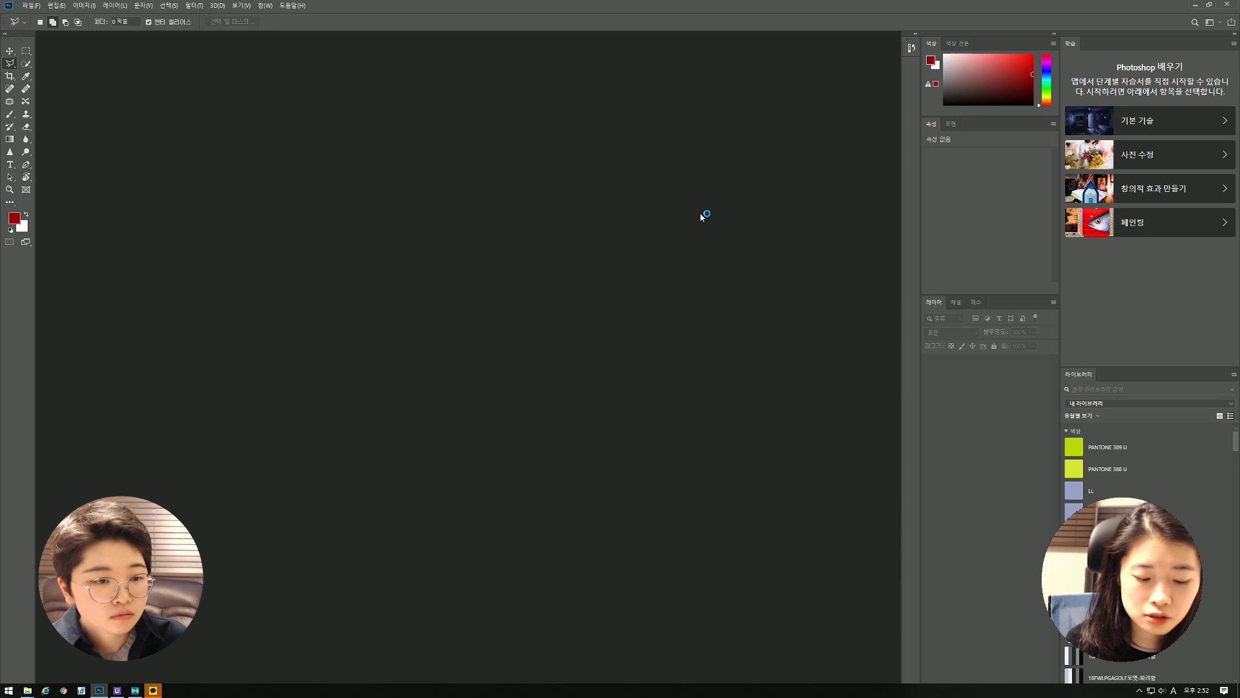
# - Examine the photo, print, and art and illustration presets in the new document dialog, and close it without creating a document
pyautogui.hotkey('ctrl', 'n')
pyautogui.click(497, 156)
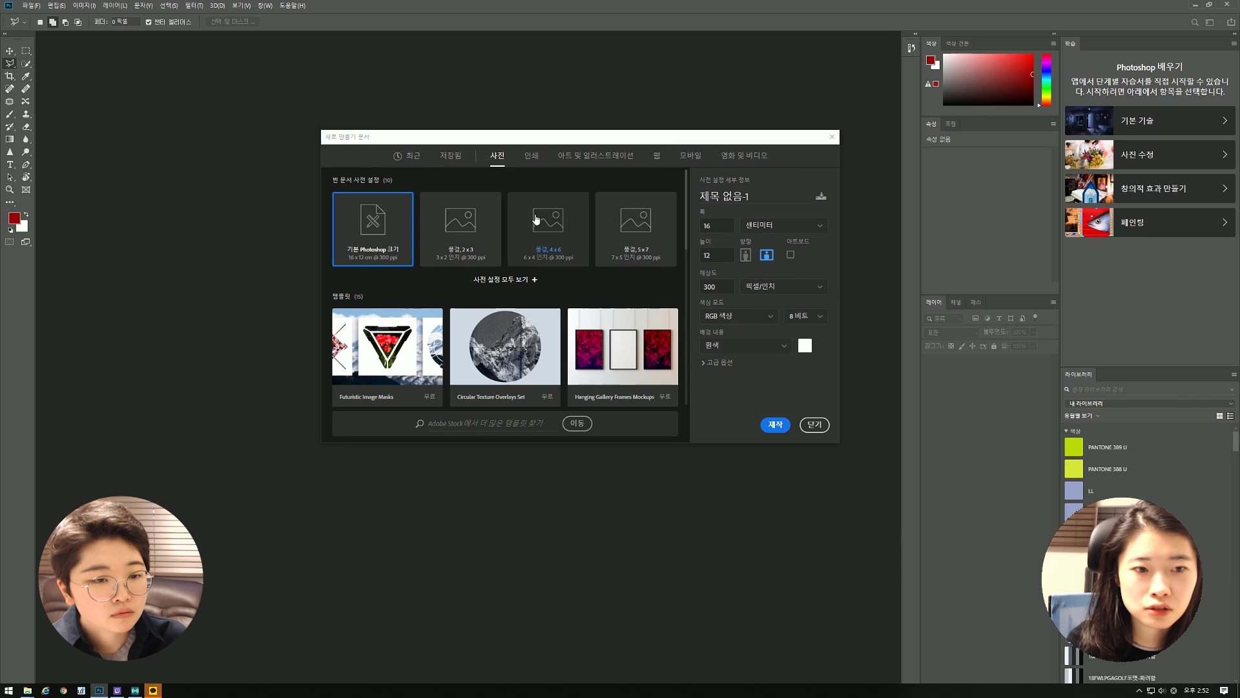
pyautogui.click(533, 160)
pyautogui.click(591, 162)
pyautogui.click(815, 423)
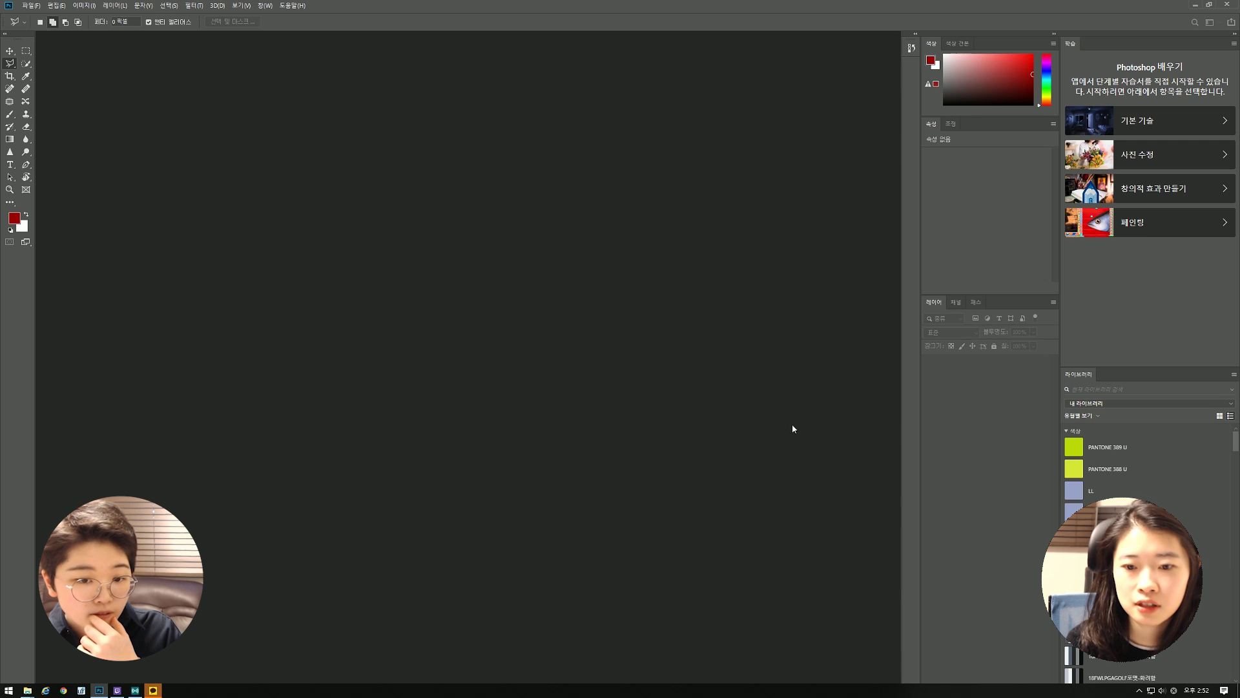
# - Turn off the option to always create smart objects when placing in the general preferences
pyautogui.press('i')
pyautogui.hotkey('ctrl', 'k')
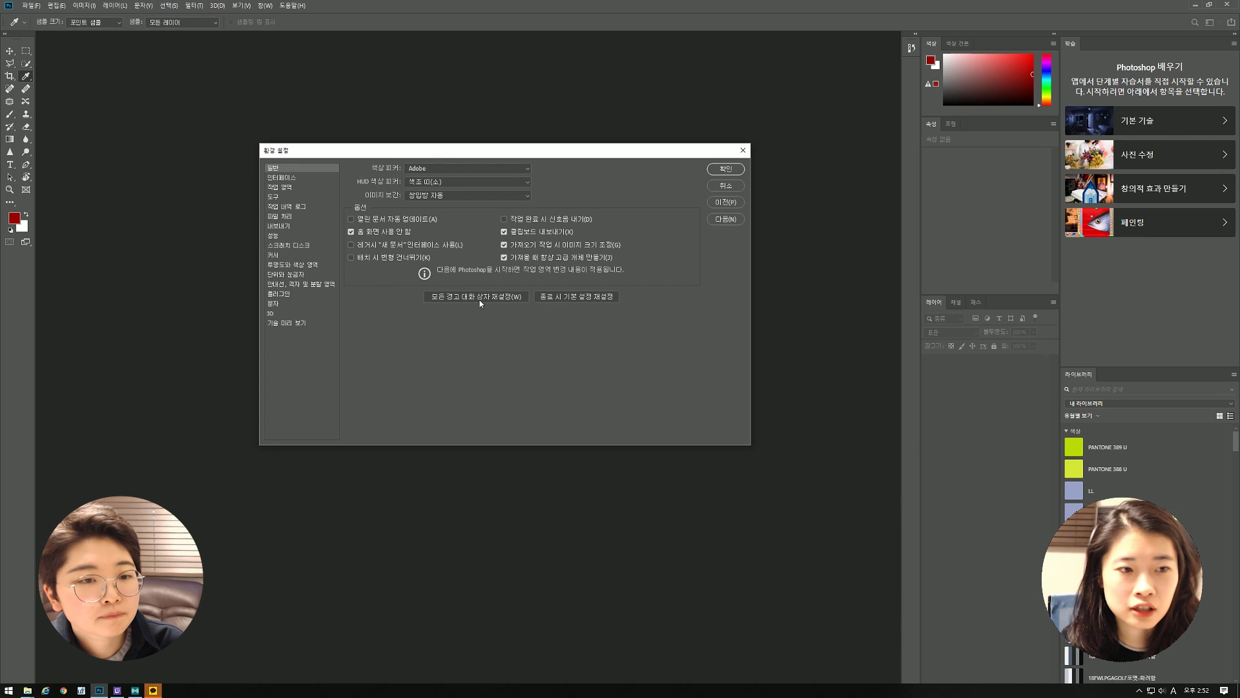
pyautogui.moveTo(476, 150); pyautogui.dragTo(618, 165)
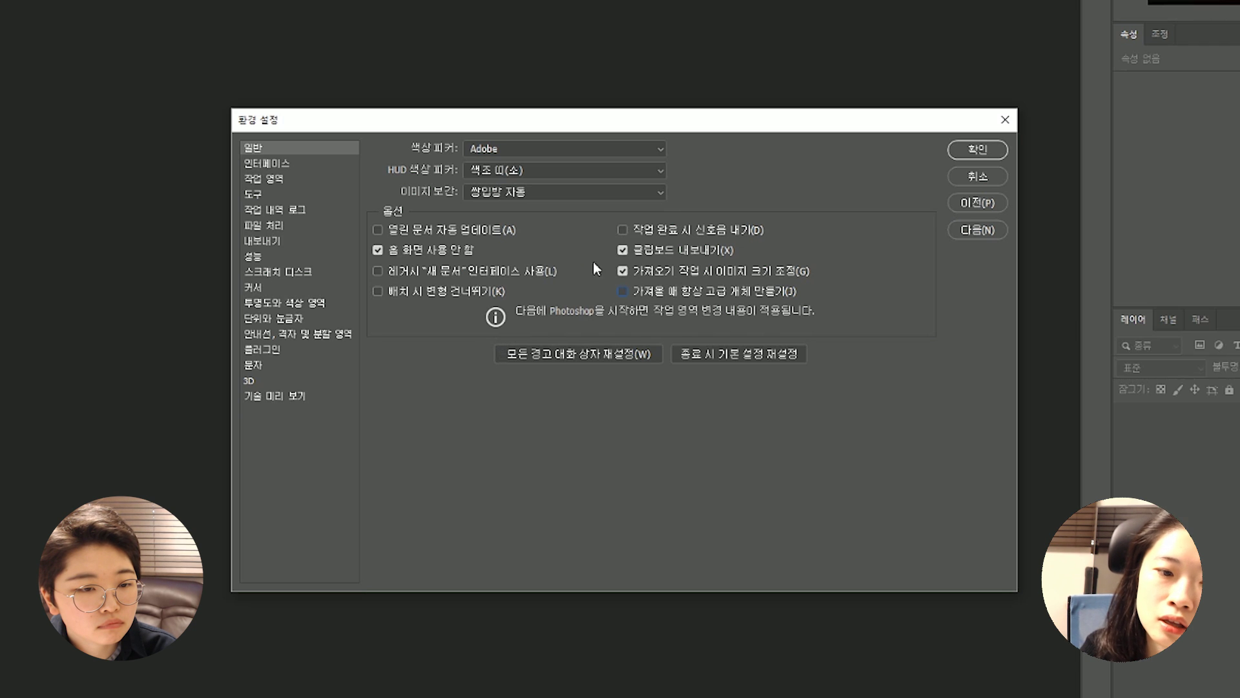
pyautogui.moveTo(851, 121); pyautogui.dragTo(810, 125)
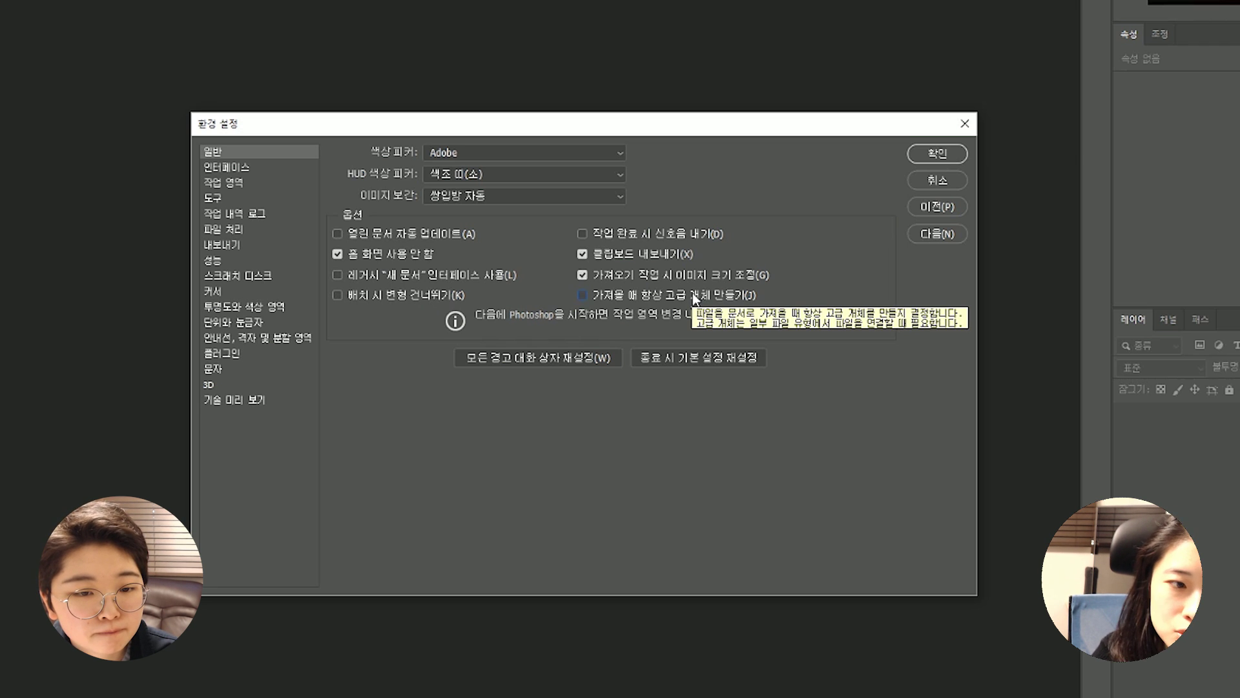
# - Try the light grey, darkest and lightest colour themes in the interface preferences, and return to the medium dark grey theme
pyautogui.click(227, 168)
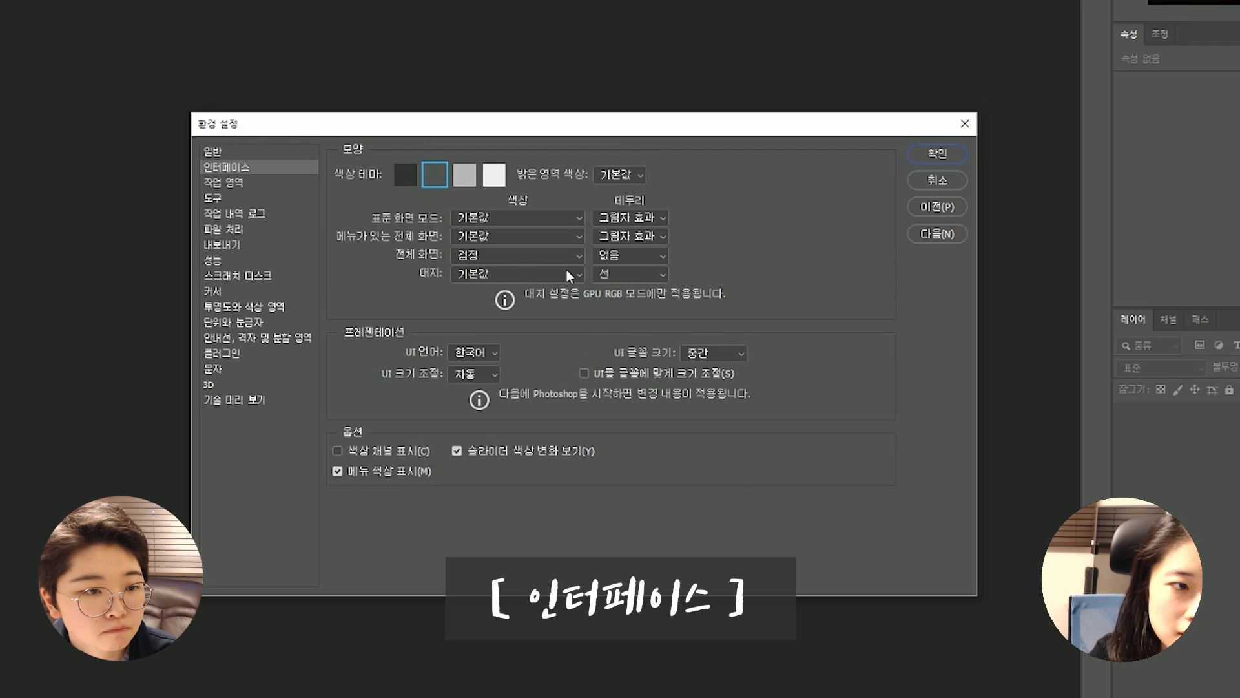
pyautogui.moveTo(740, 123); pyautogui.dragTo(725, 125)
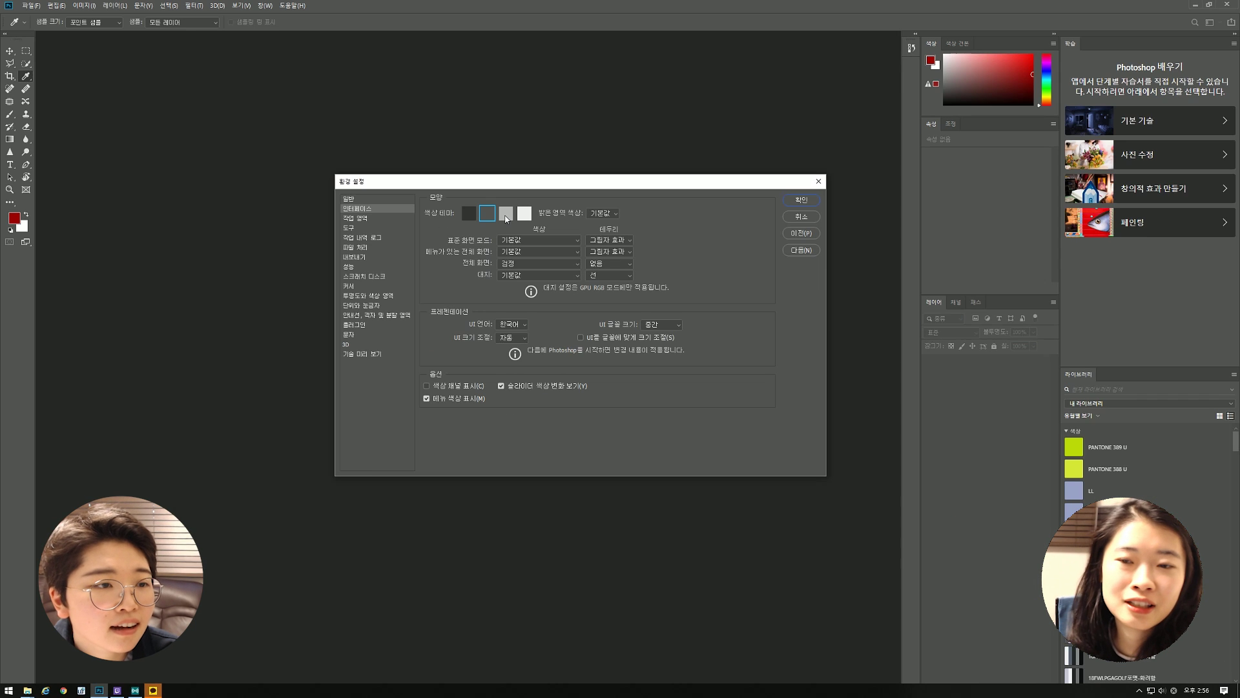
pyautogui.click(506, 214)
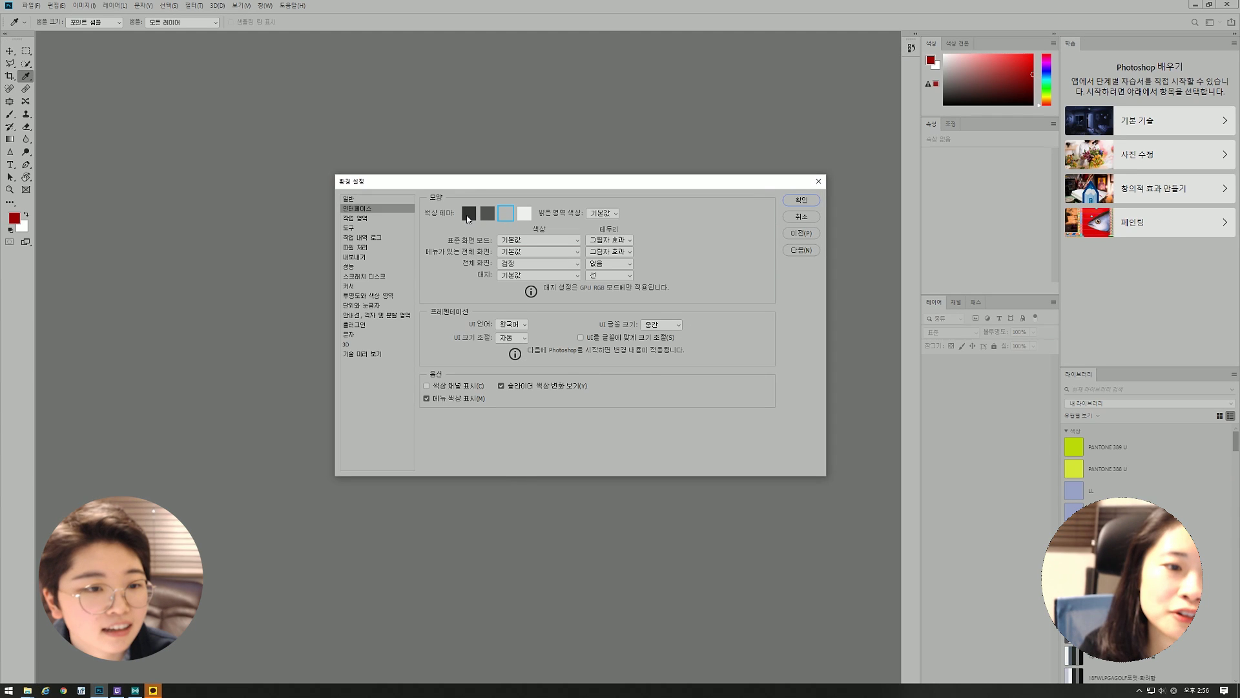
pyautogui.click(468, 215)
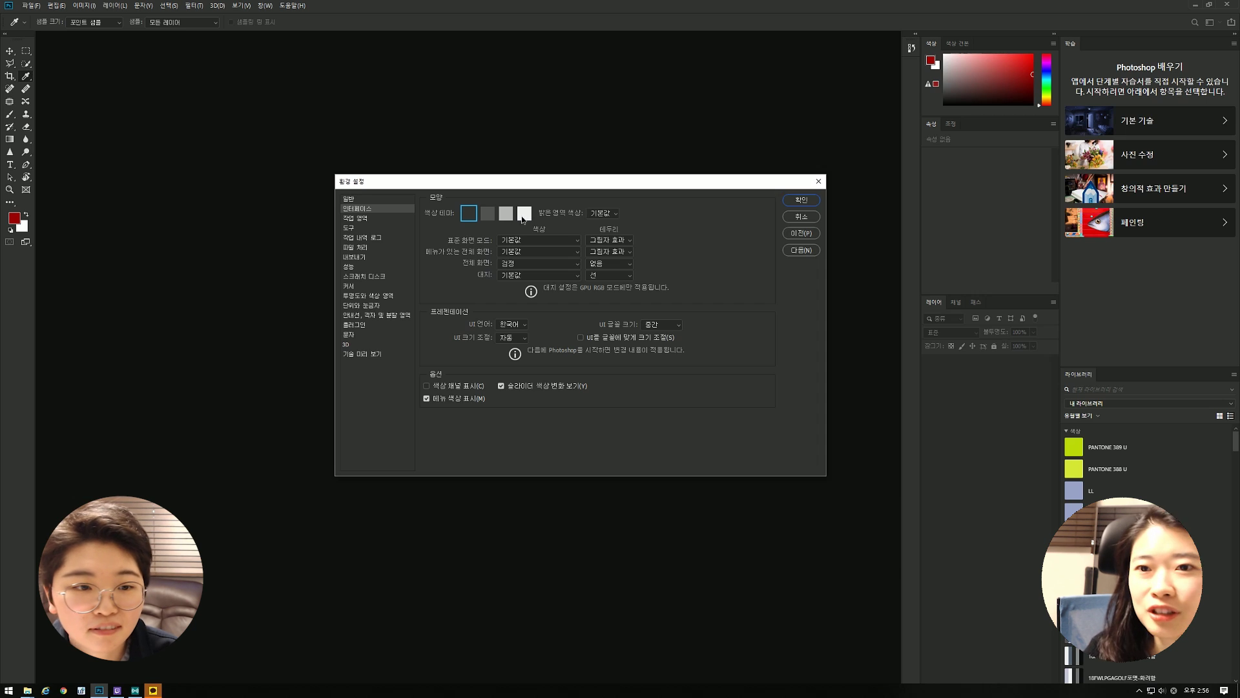
pyautogui.click(524, 214)
pyautogui.click(488, 219)
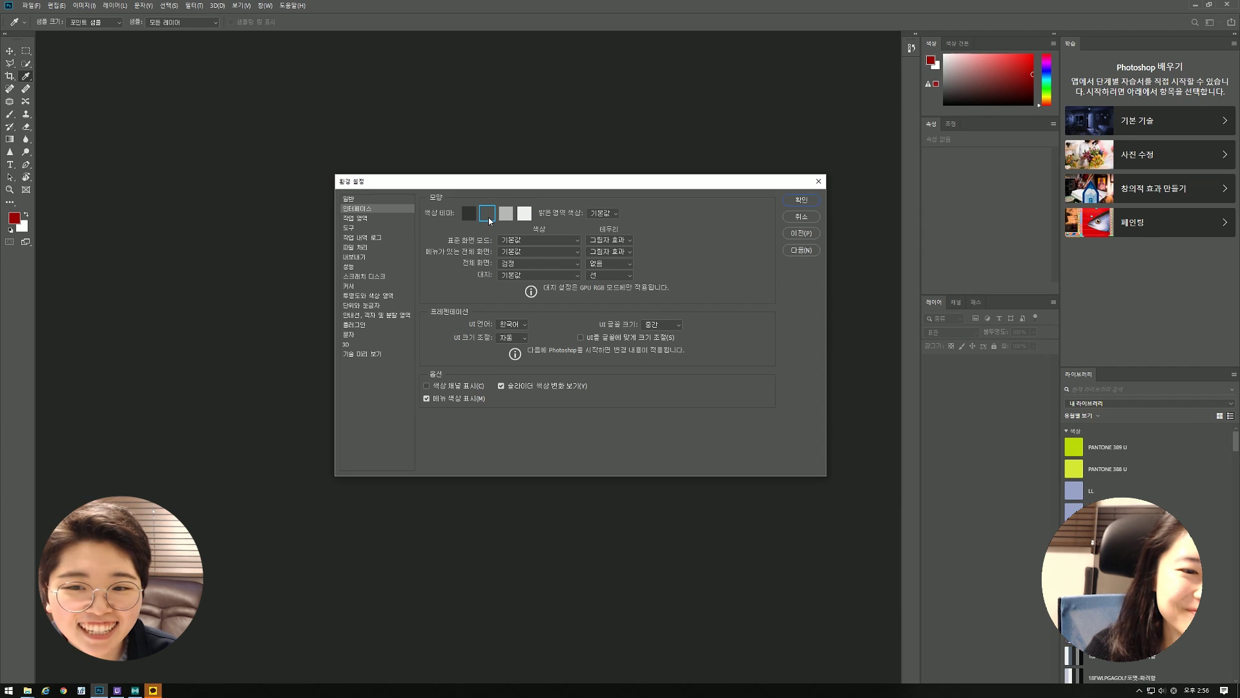
# - Examine the workspace preferences, including the option to open documents as tabs, and apply the preferences
pyautogui.click(357, 219)
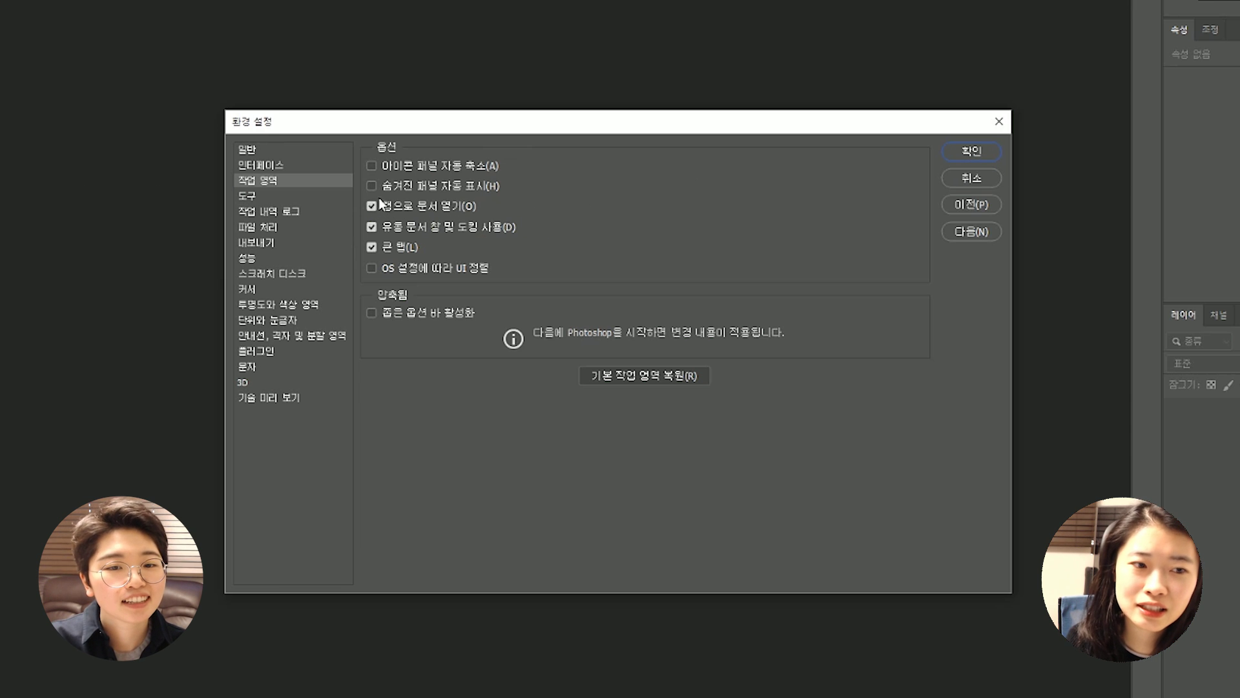
pyautogui.click(977, 154)
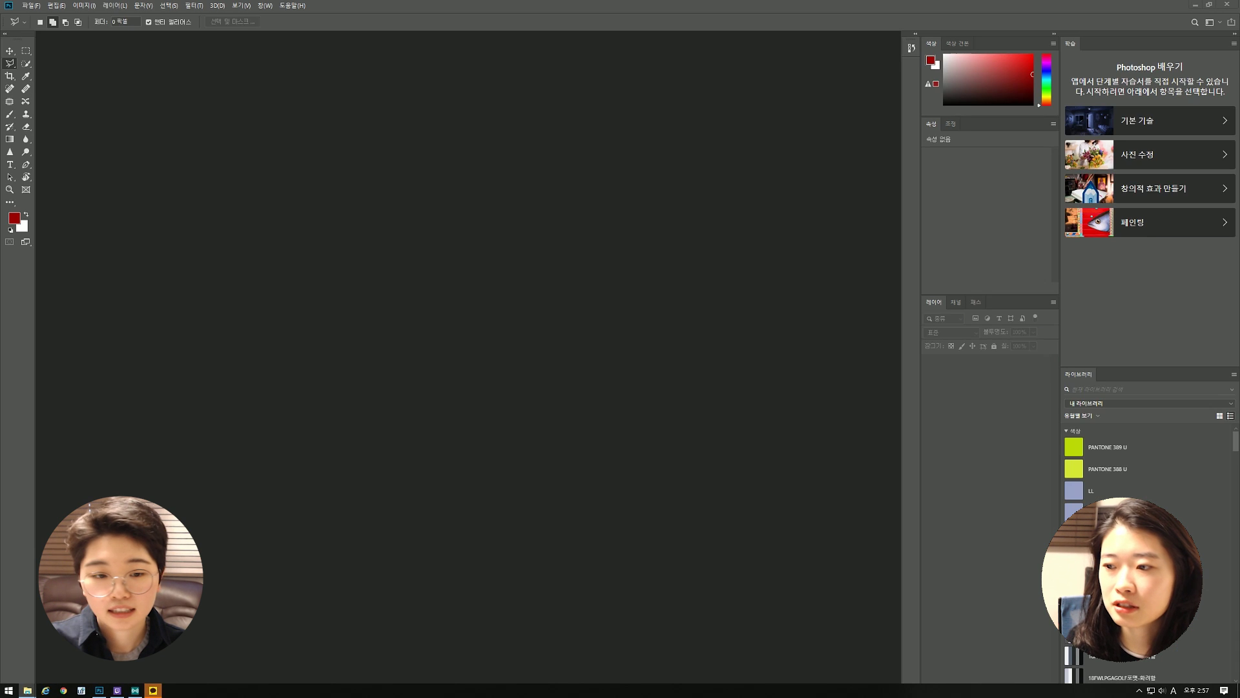
# - Open the autumn leaves, g.jpg and sailboat images as tabbed documents, assigning the working RGB profile sRGB IEC61966-2.1 when asked
pyautogui.press('i')
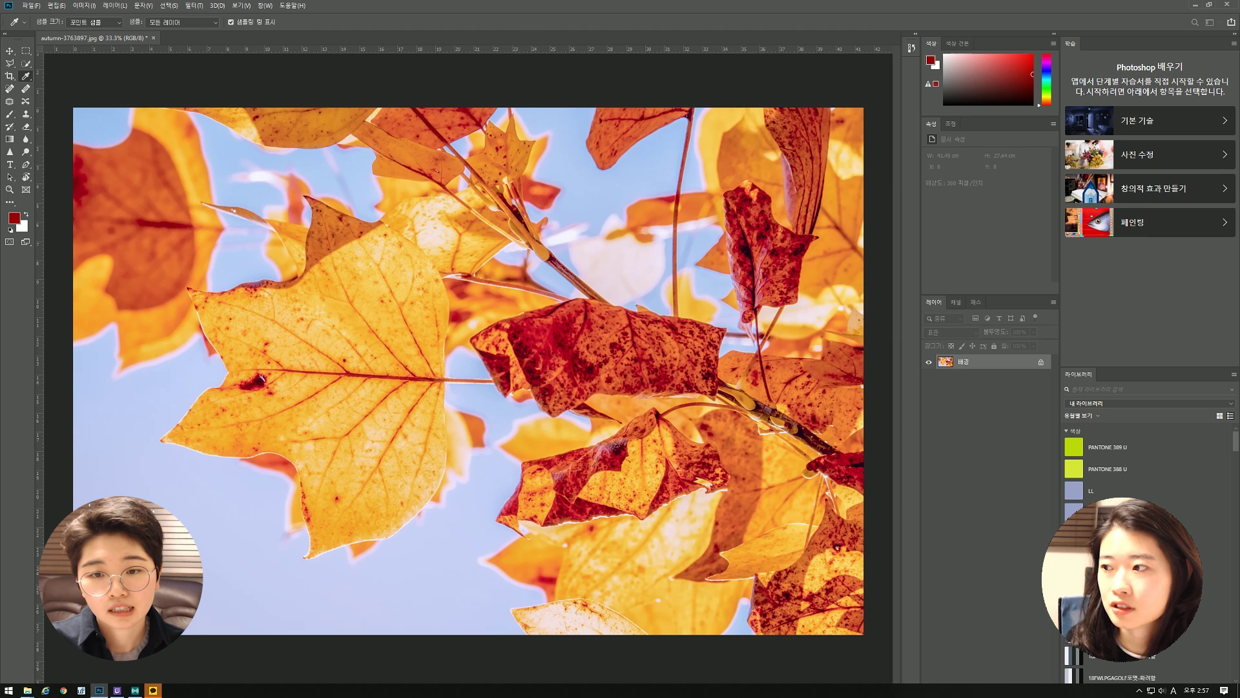
pyautogui.moveTo(374, 123); pyautogui.dragTo(537, 272)
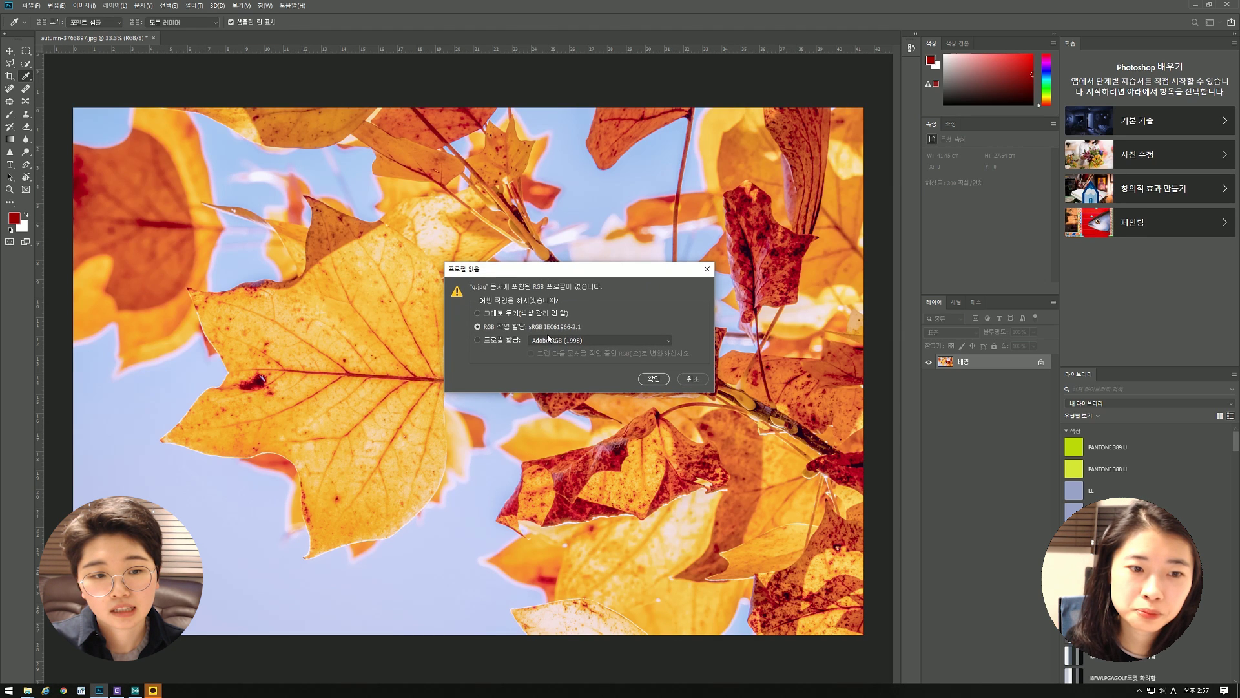
pyautogui.click(652, 379)
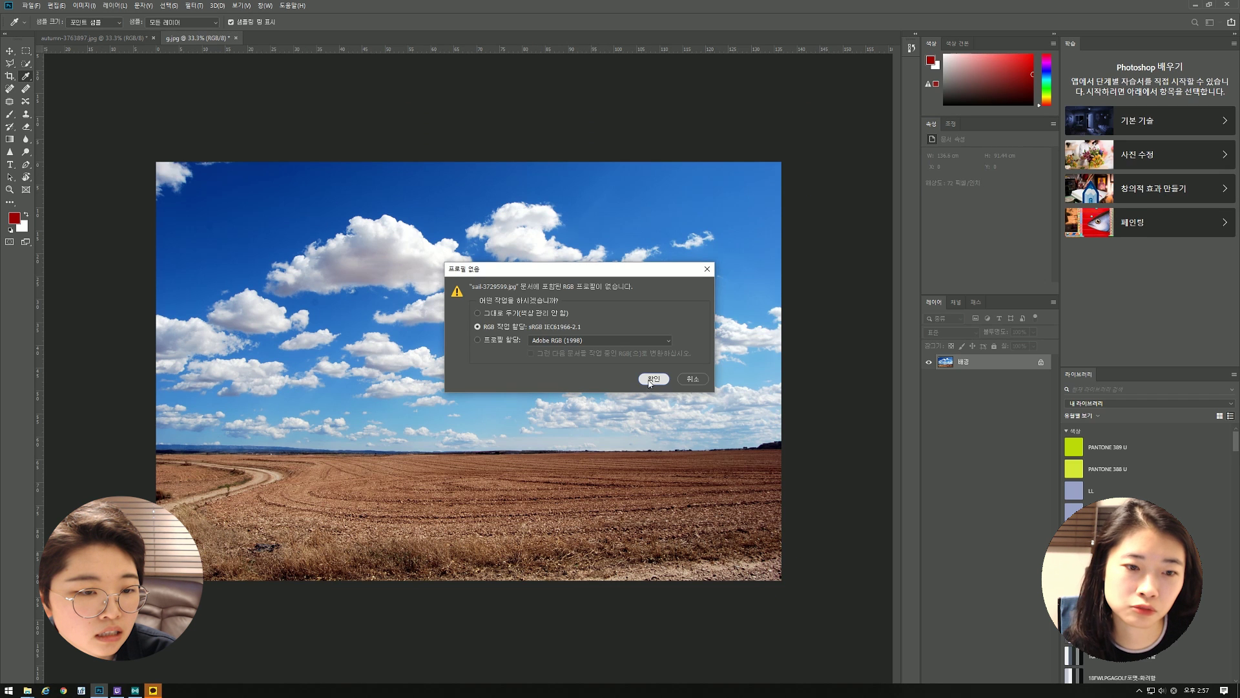
pyautogui.click(653, 379)
pyautogui.press('l')
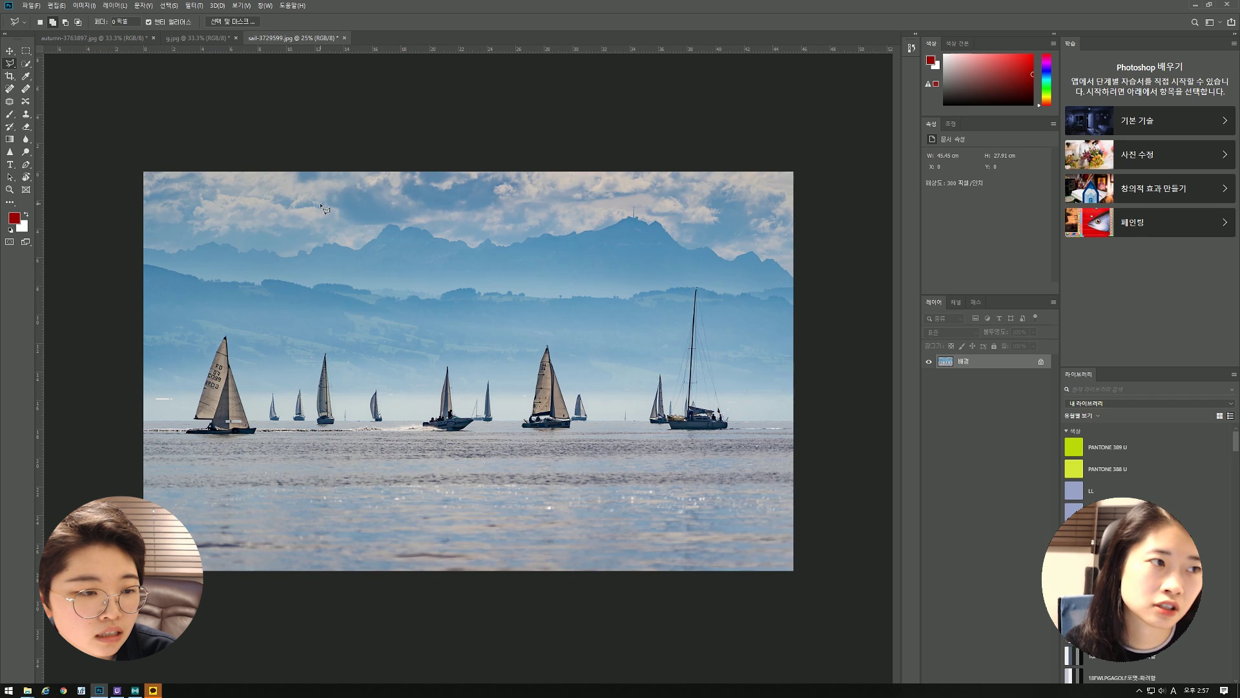
# - Switch back and forth between the three tabbed images to compare how each document is displayed
pyautogui.click(99, 40)
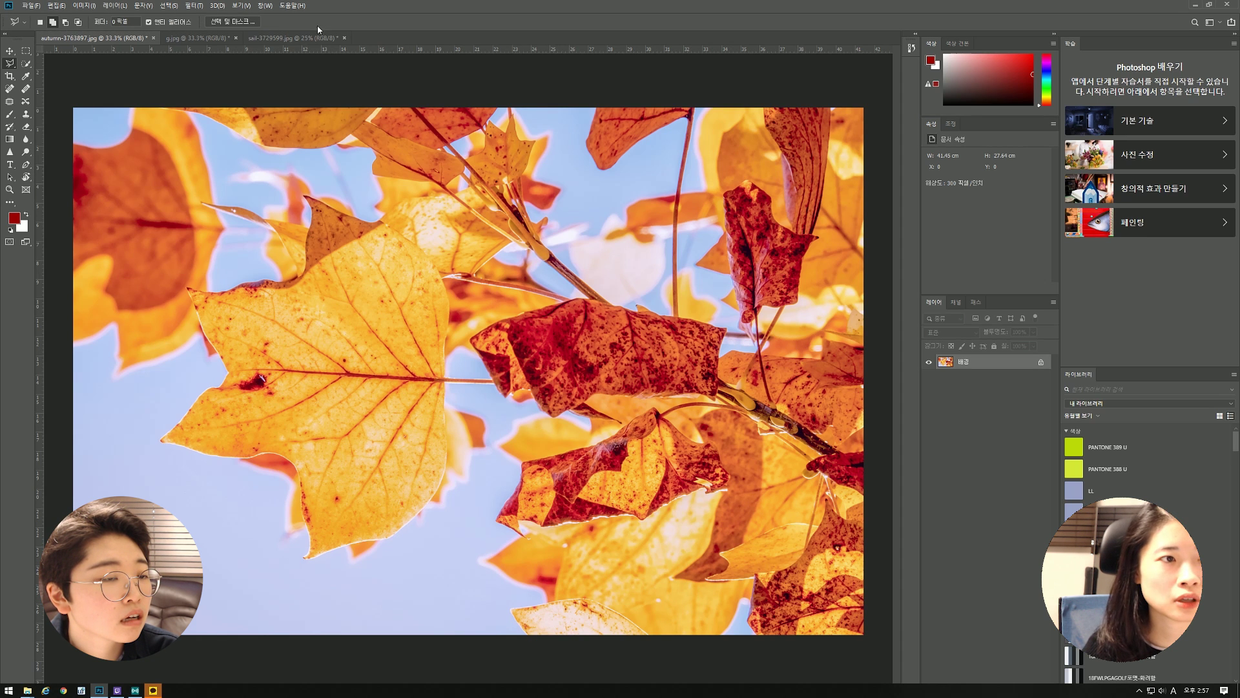
pyautogui.click(163, 36)
pyautogui.click(269, 40)
pyautogui.click(139, 41)
pyautogui.click(184, 37)
pyautogui.click(285, 37)
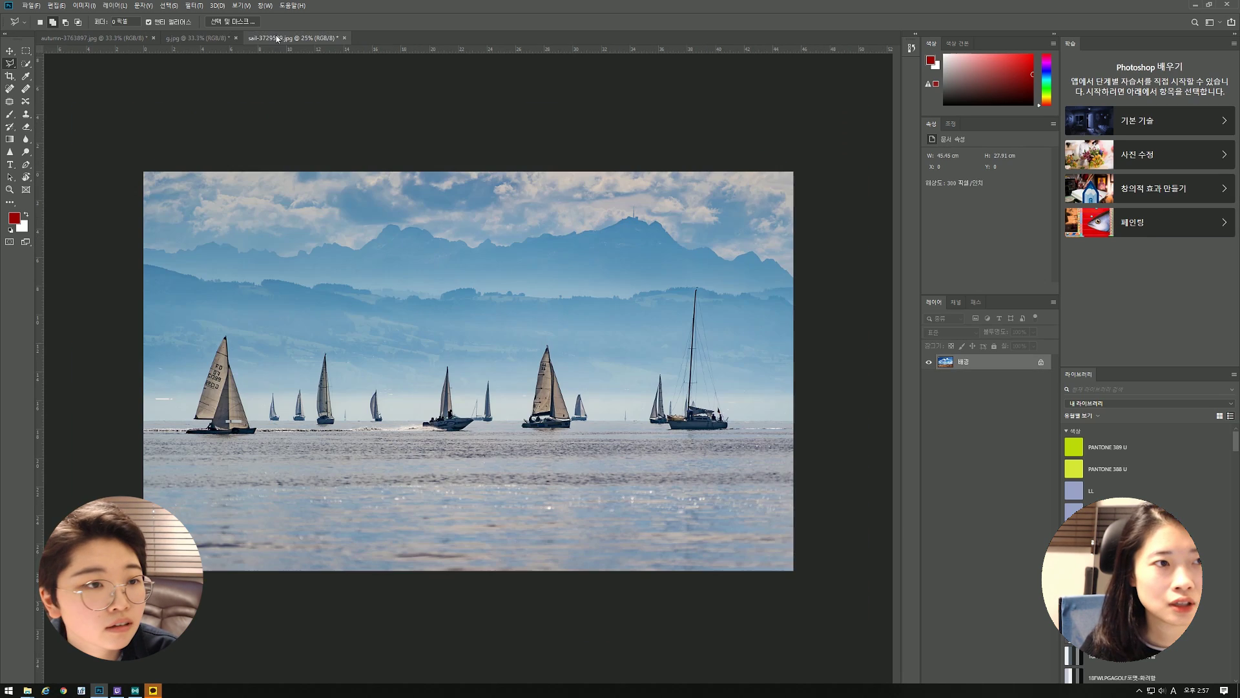
pyautogui.click(121, 40)
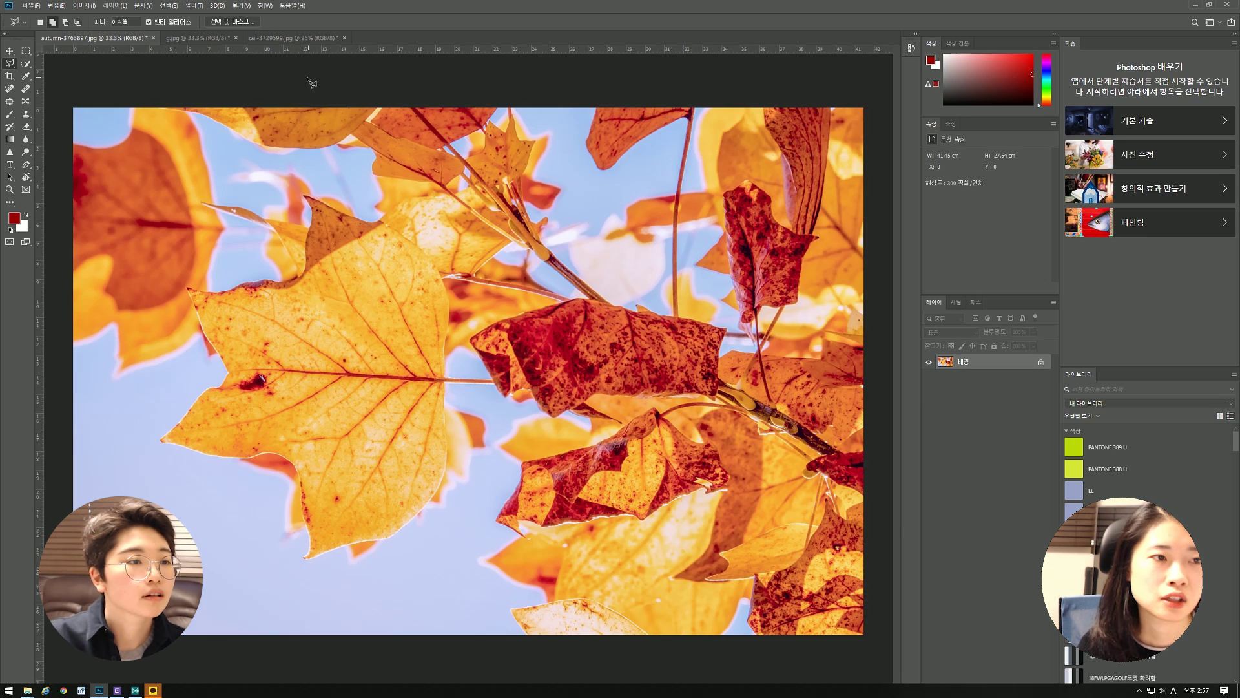
pyautogui.click(208, 40)
pyautogui.click(297, 40)
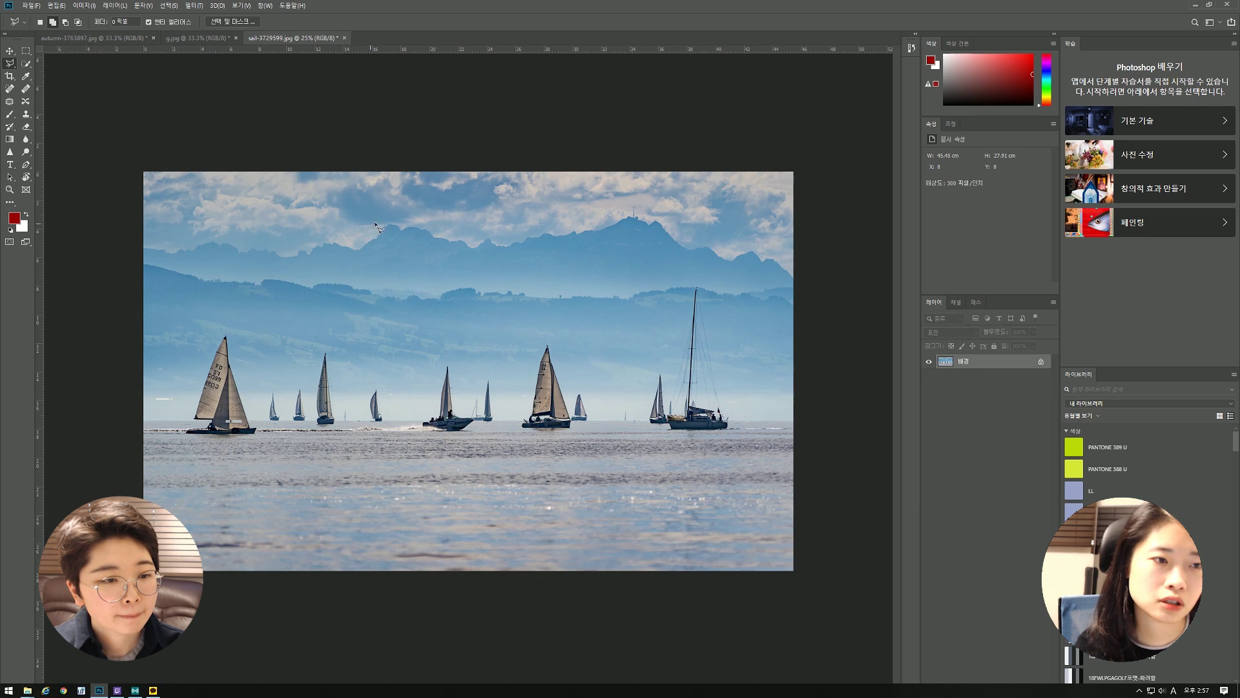
# - Close all three tabbed images
pyautogui.hotkey('ctrl', 'w')
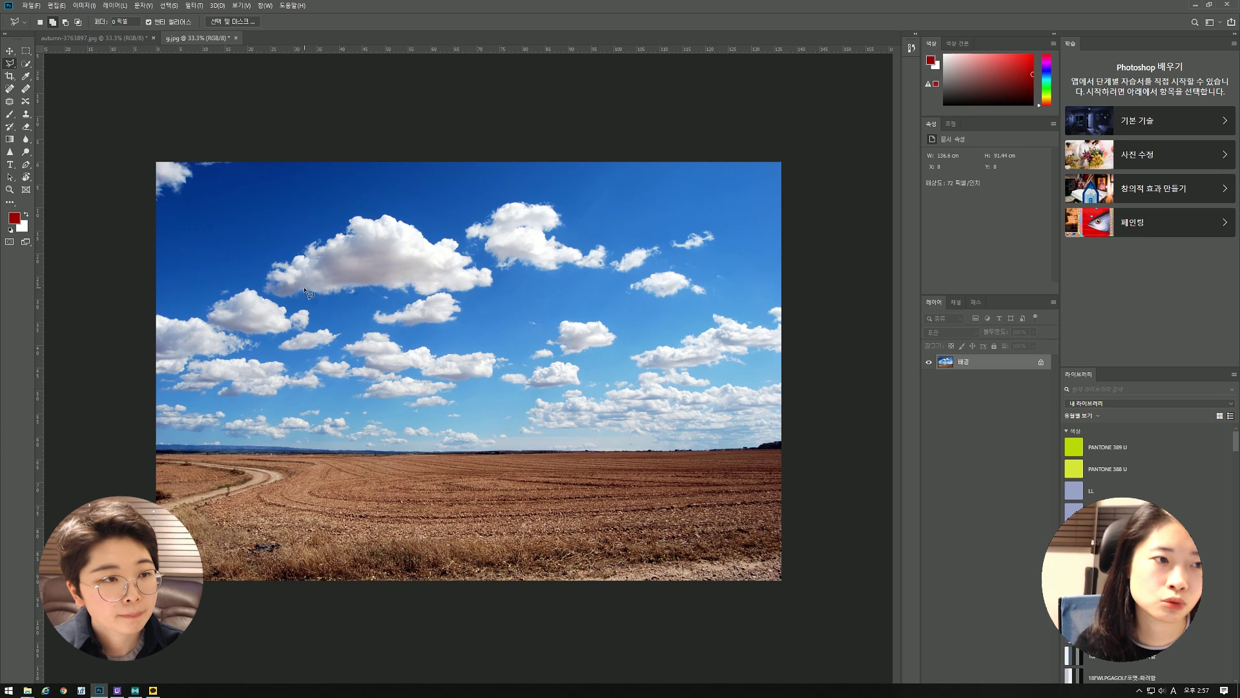
pyautogui.hotkey('ctrl', 'w')
pyautogui.hotkey('ctrl', 'w')
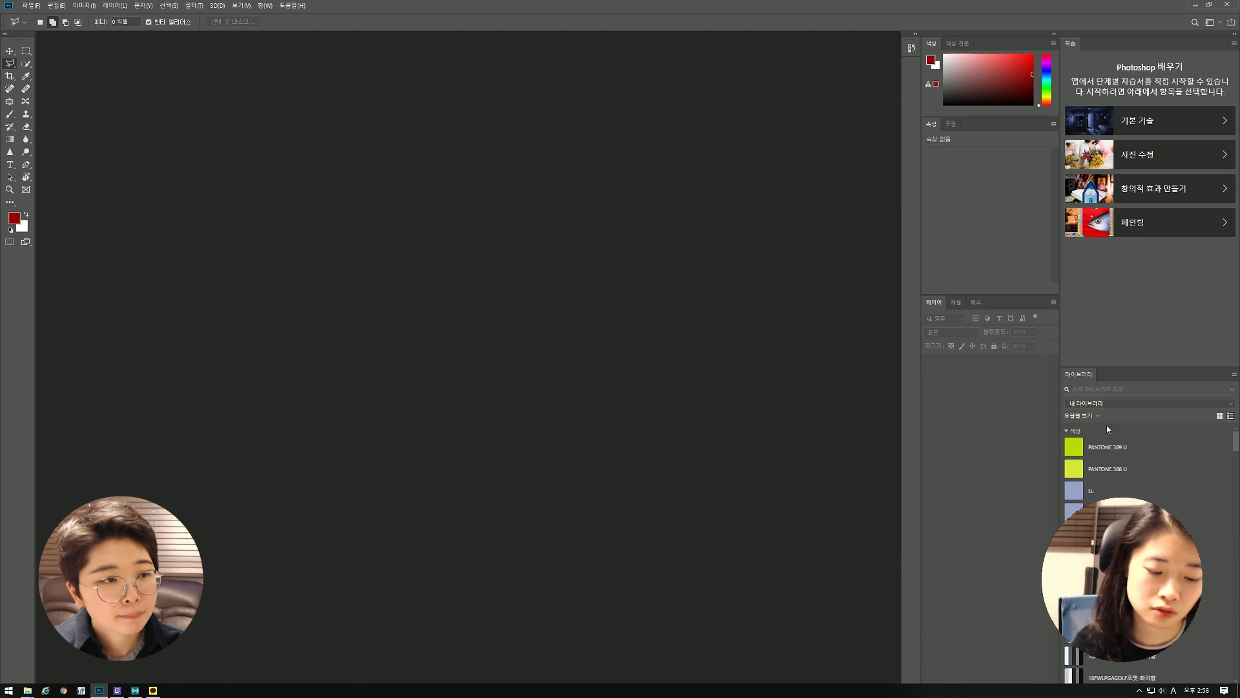
# - Disable opening documents as tabs in the workspace preferences and apply the change
pyautogui.hotkey('ctrl', 'k')
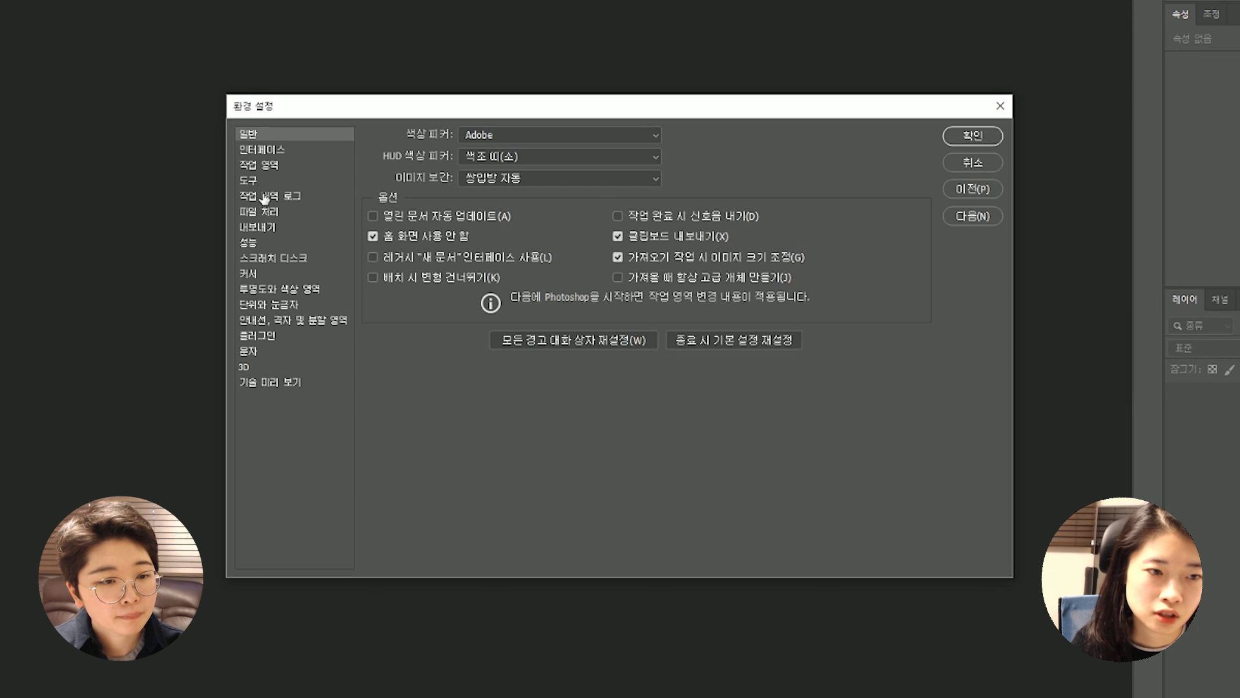
pyautogui.click(253, 167)
pyautogui.click(431, 195)
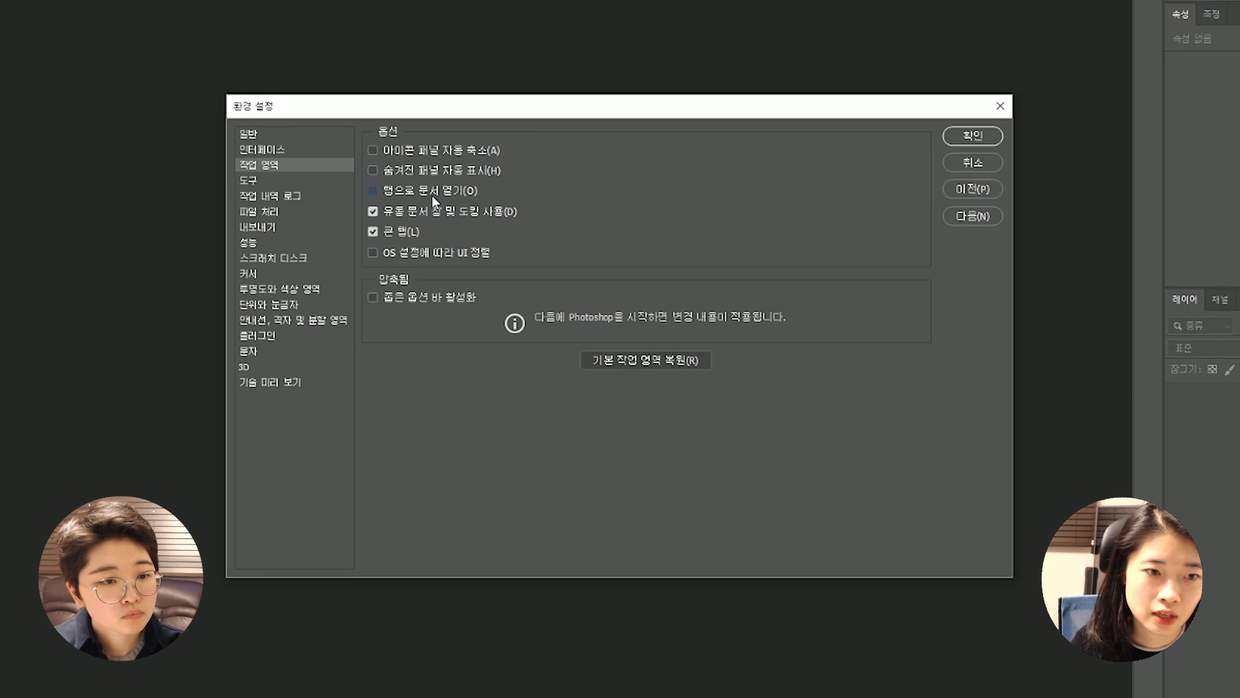
pyautogui.click(975, 136)
# - Open the three images in floating windows with the sRGB IEC61966-2.1 working profile, and spread the sailboat and autumn windows apart
pyautogui.moveTo(0, 281); pyautogui.dragTo(444, 343)
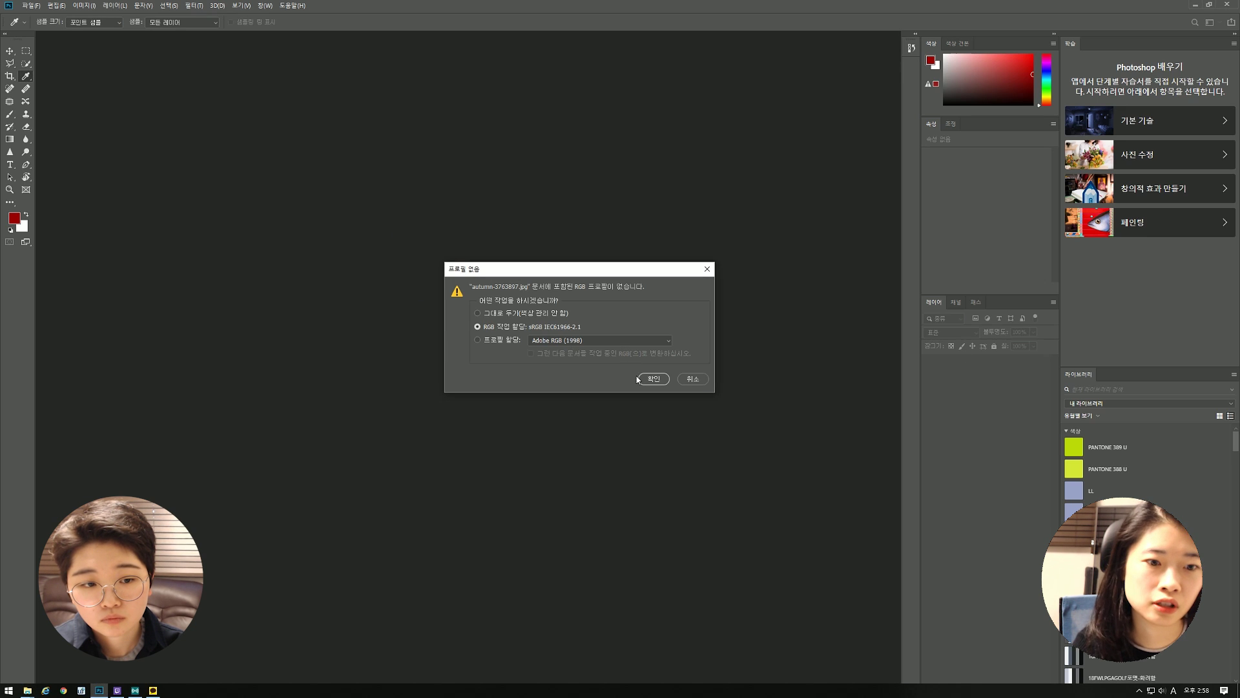
pyautogui.click(649, 378)
pyautogui.click(648, 378)
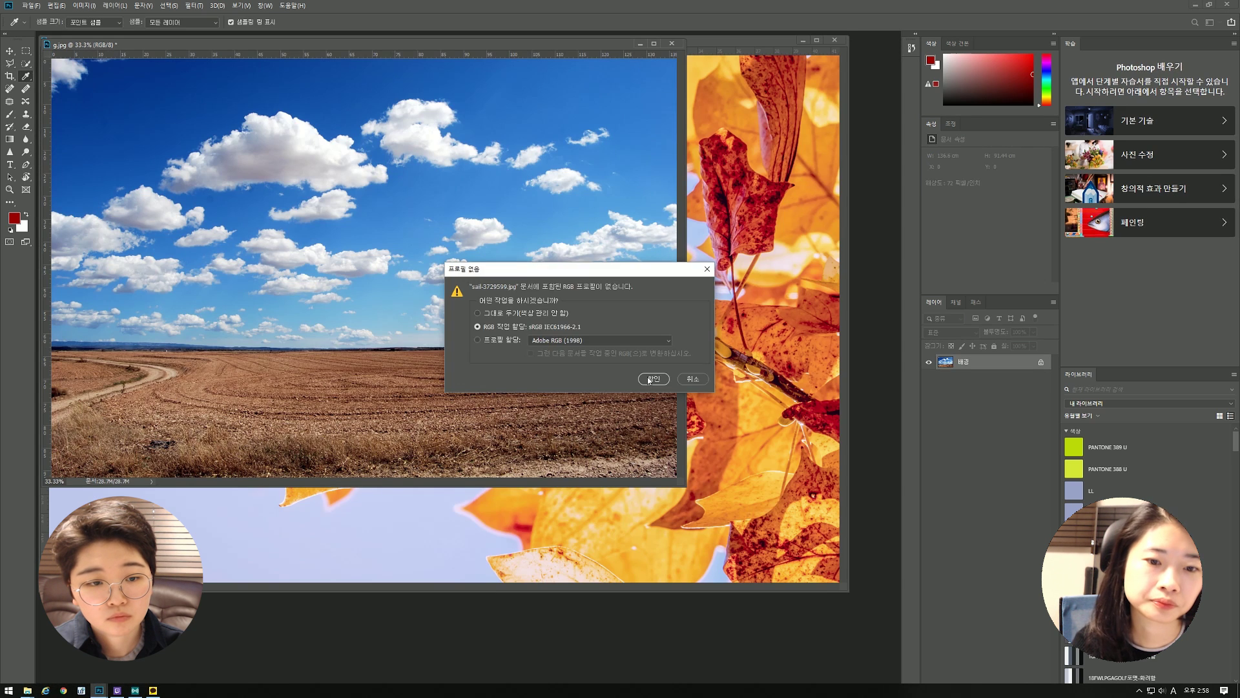
pyautogui.click(647, 378)
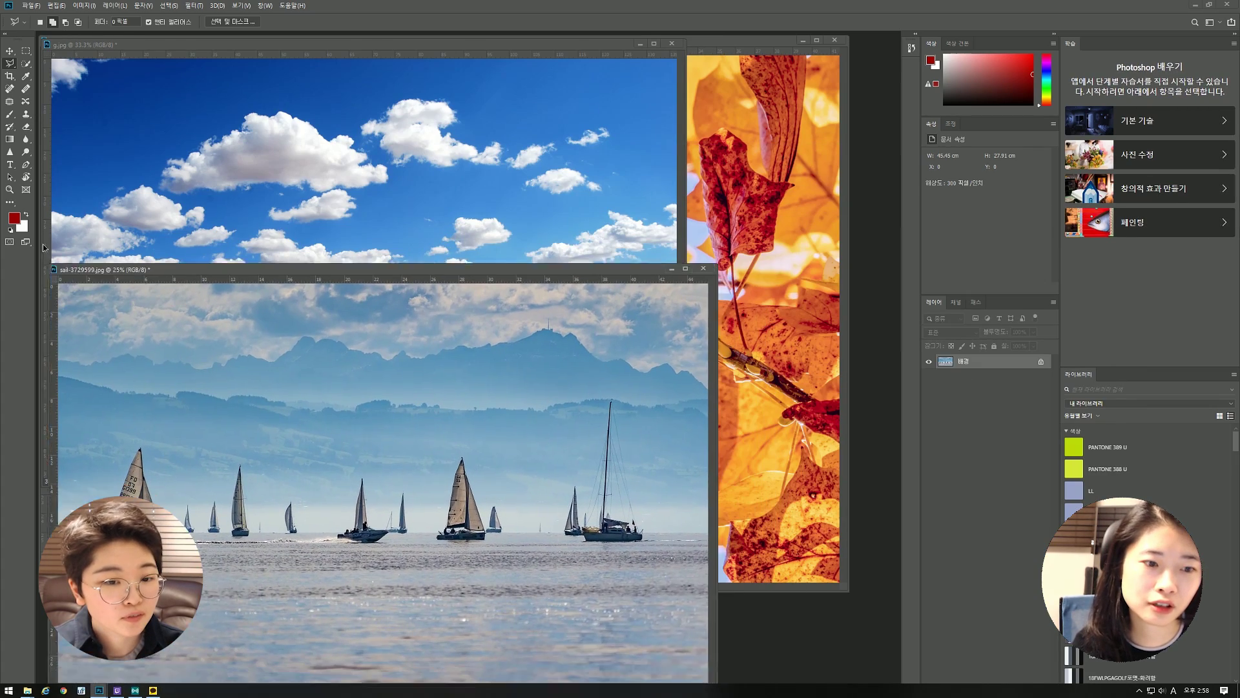
pyautogui.moveTo(44, 247); pyautogui.dragTo(44, 248)
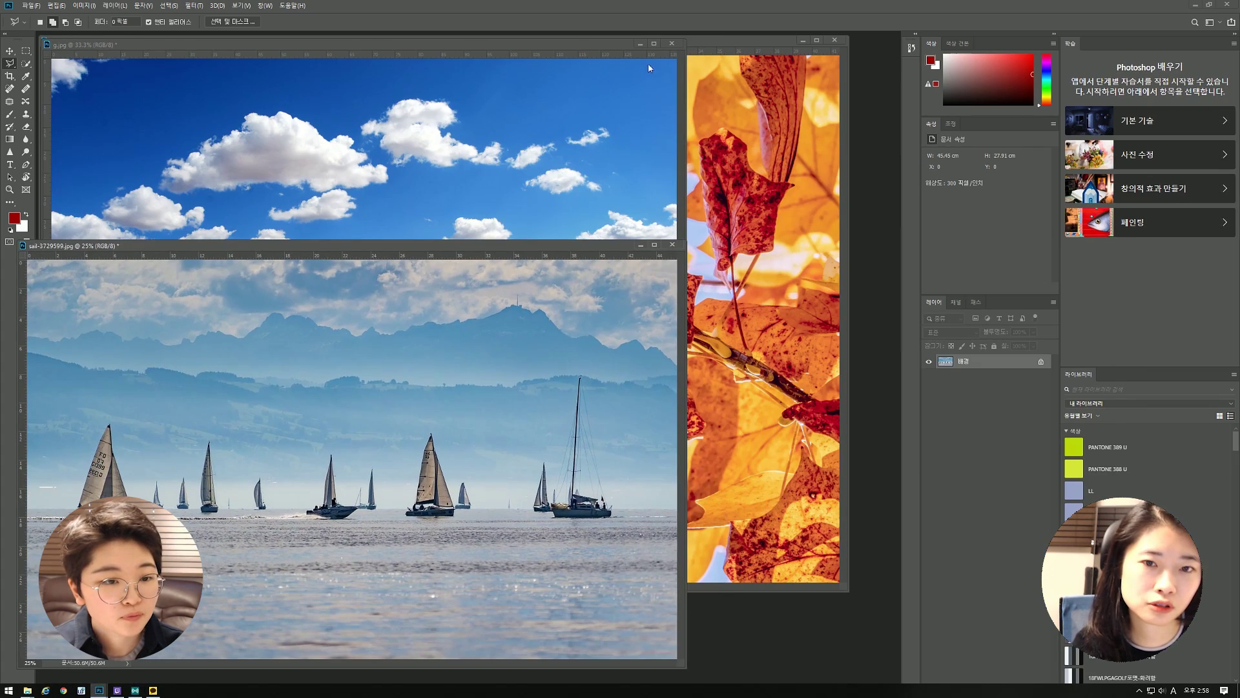
pyautogui.moveTo(706, 47); pyautogui.dragTo(426, 139)
# - Copy the autumn leaves image into the g.jpg window with the Move tool, and delete the copied layer
pyautogui.press('v')
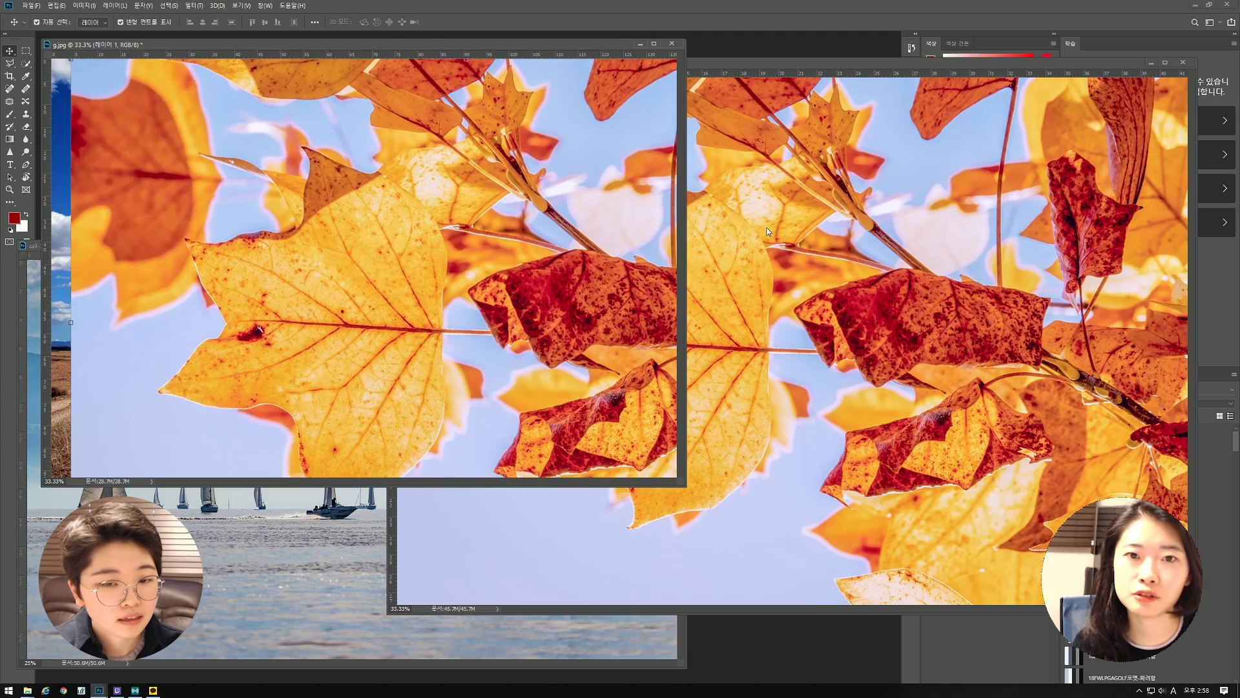
pyautogui.moveTo(592, 245); pyautogui.dragTo(447, 259)
pyautogui.press('Delete')
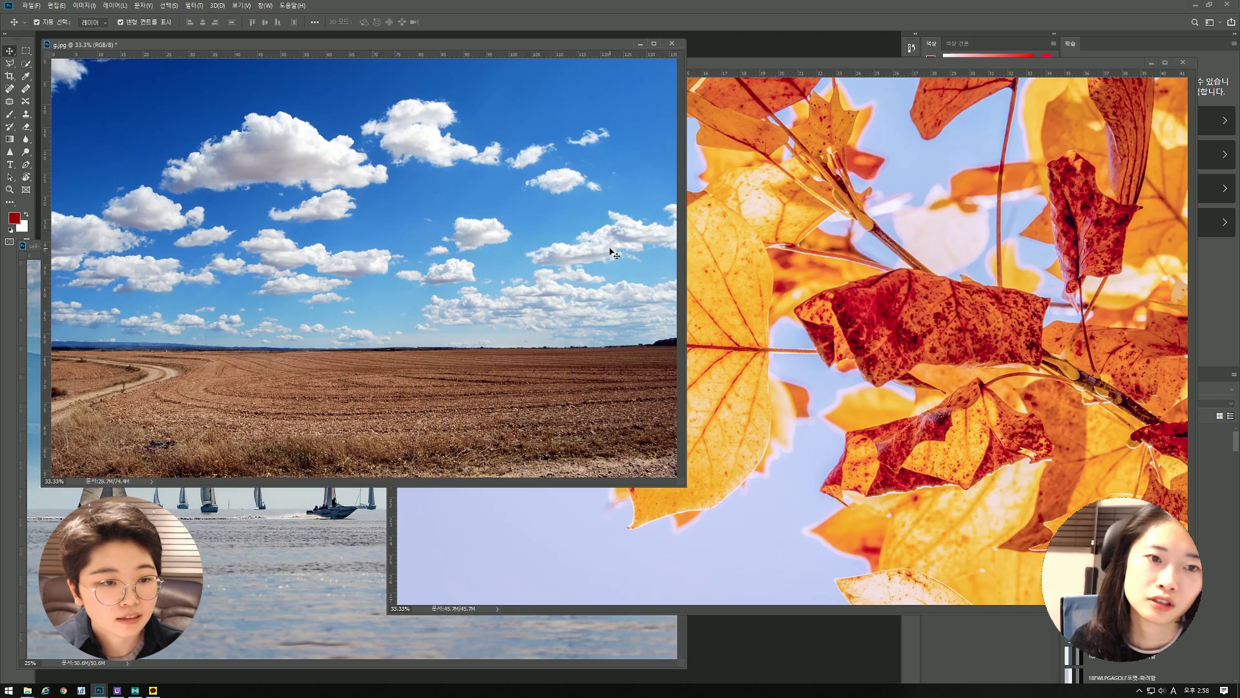
# - Close the g.jpg, autumn leaves and sailboat floating windows without saving
pyautogui.hotkey('ctrl', 'w')
pyautogui.click(639, 256)
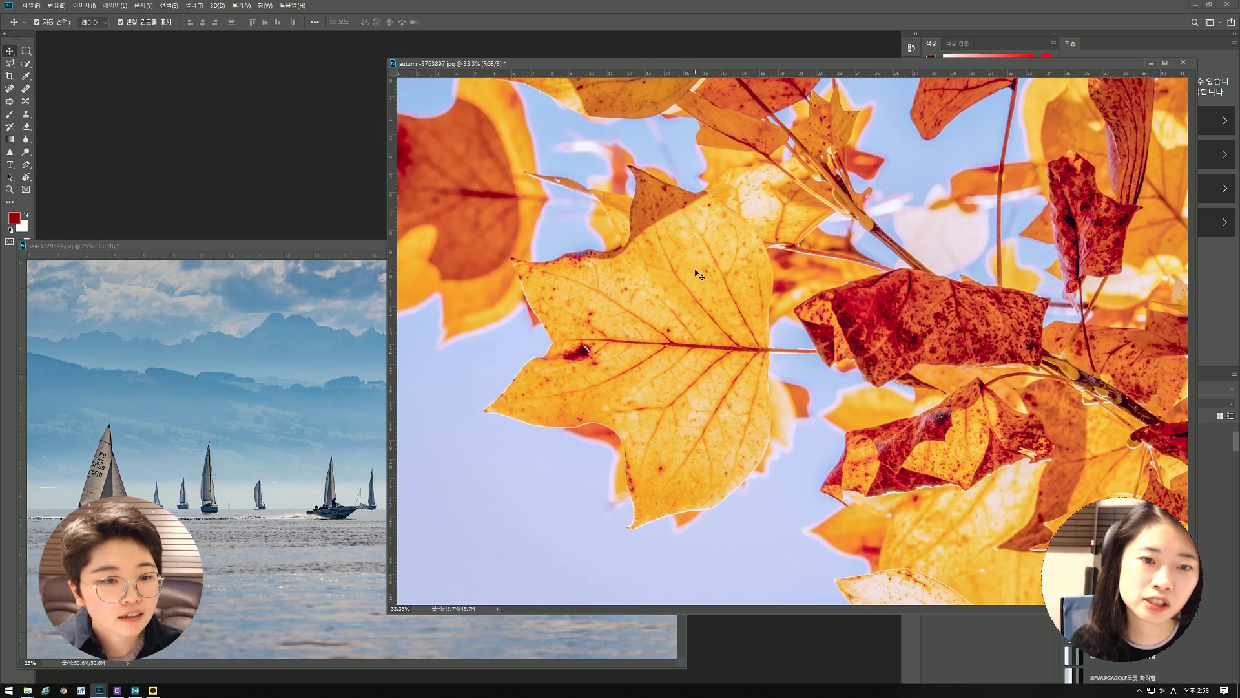
pyautogui.hotkey('ctrl', 'w')
pyautogui.moveTo(468, 243); pyautogui.dragTo(611, 124)
pyautogui.hotkey('ctrl', 'w')
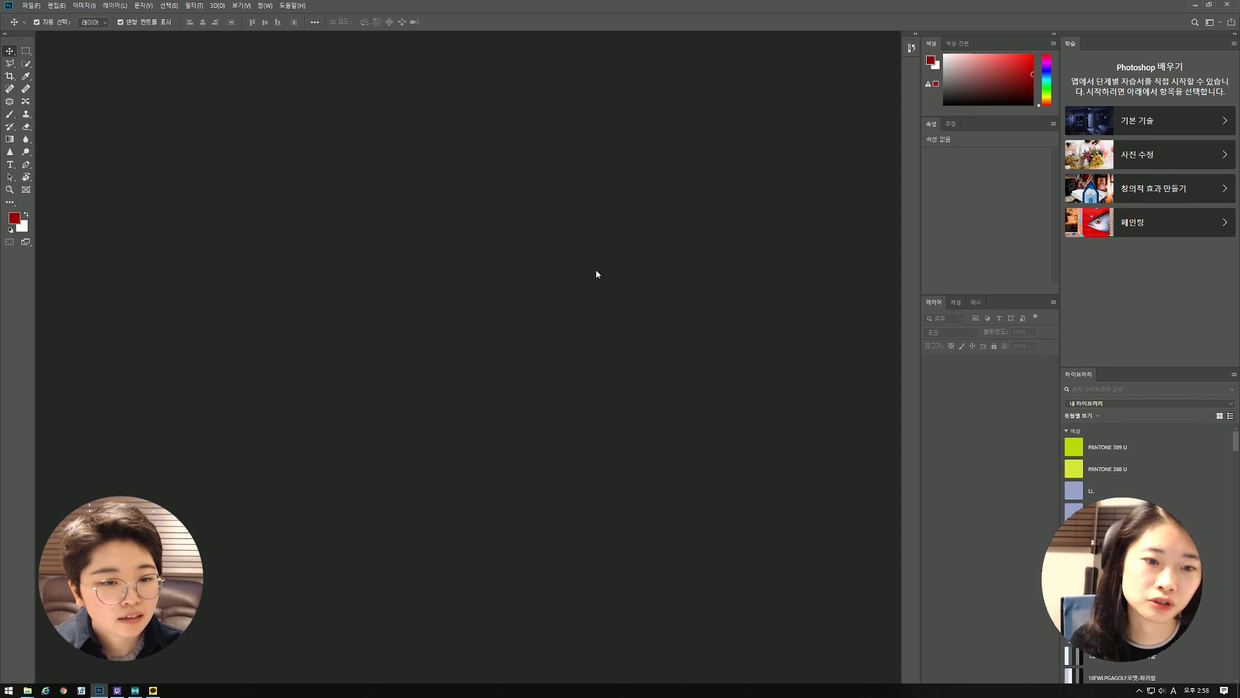
# - Enable docking of floating document windows in the workspace preferences and apply the change
pyautogui.hotkey('ctrl', 'k')
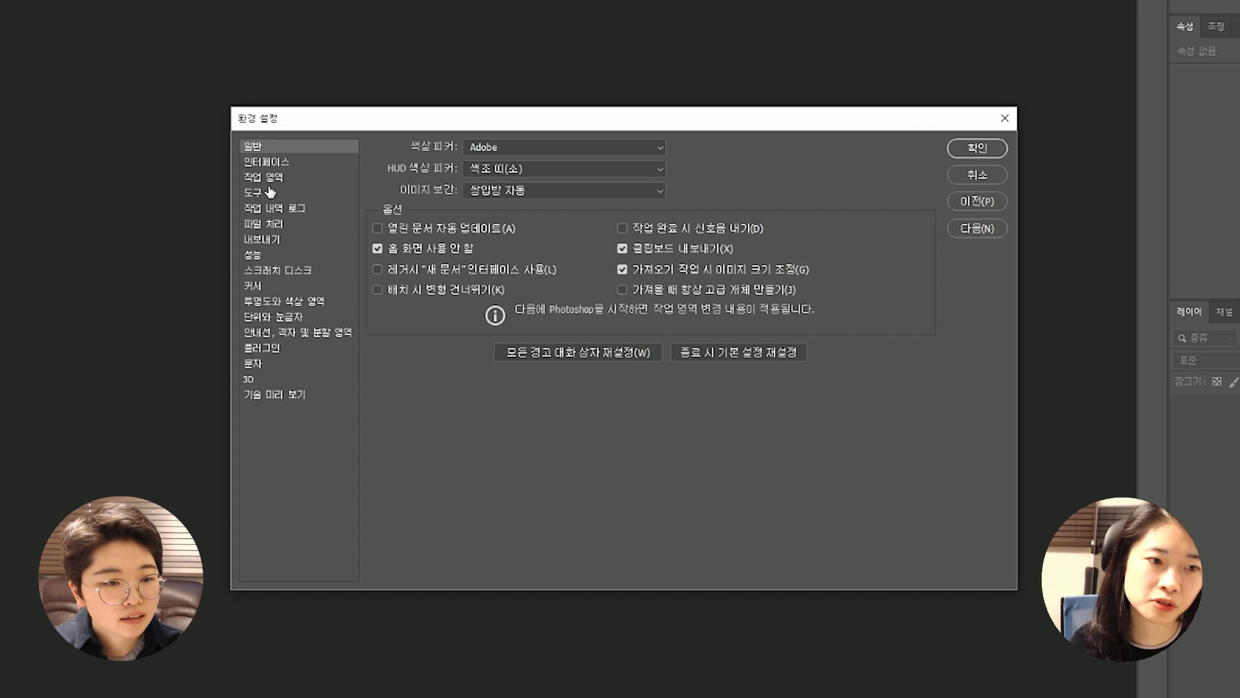
pyautogui.click(359, 227)
pyautogui.click(267, 179)
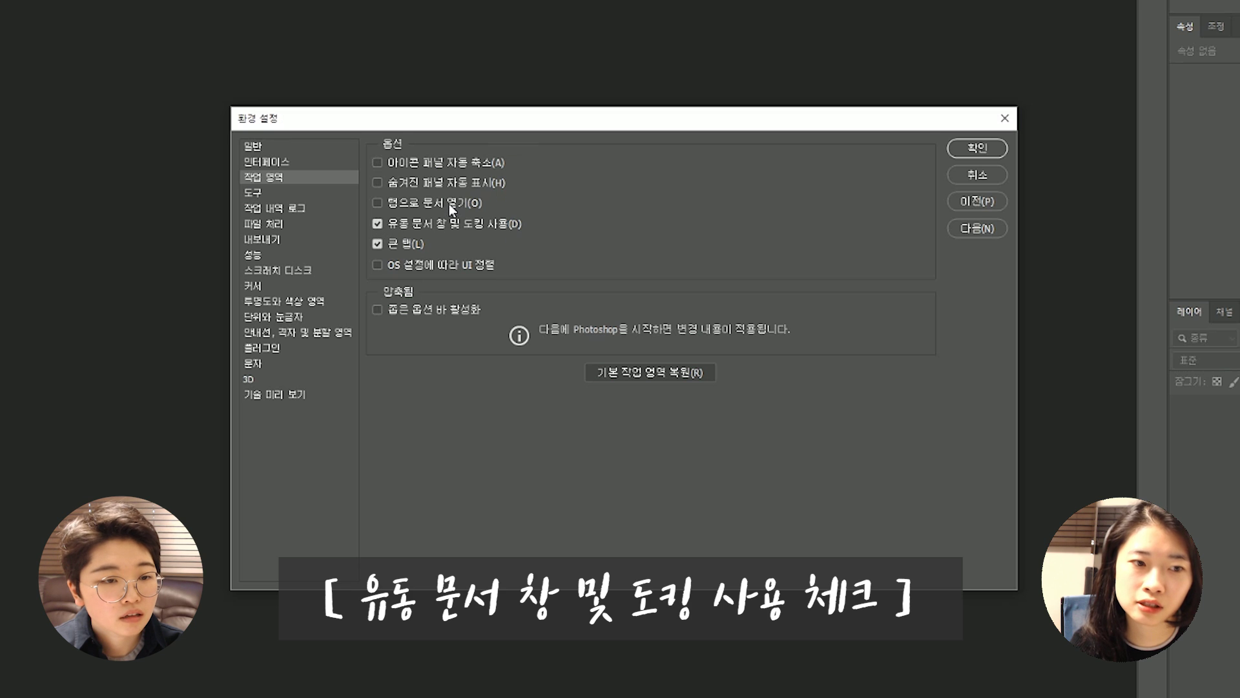
pyautogui.click(980, 149)
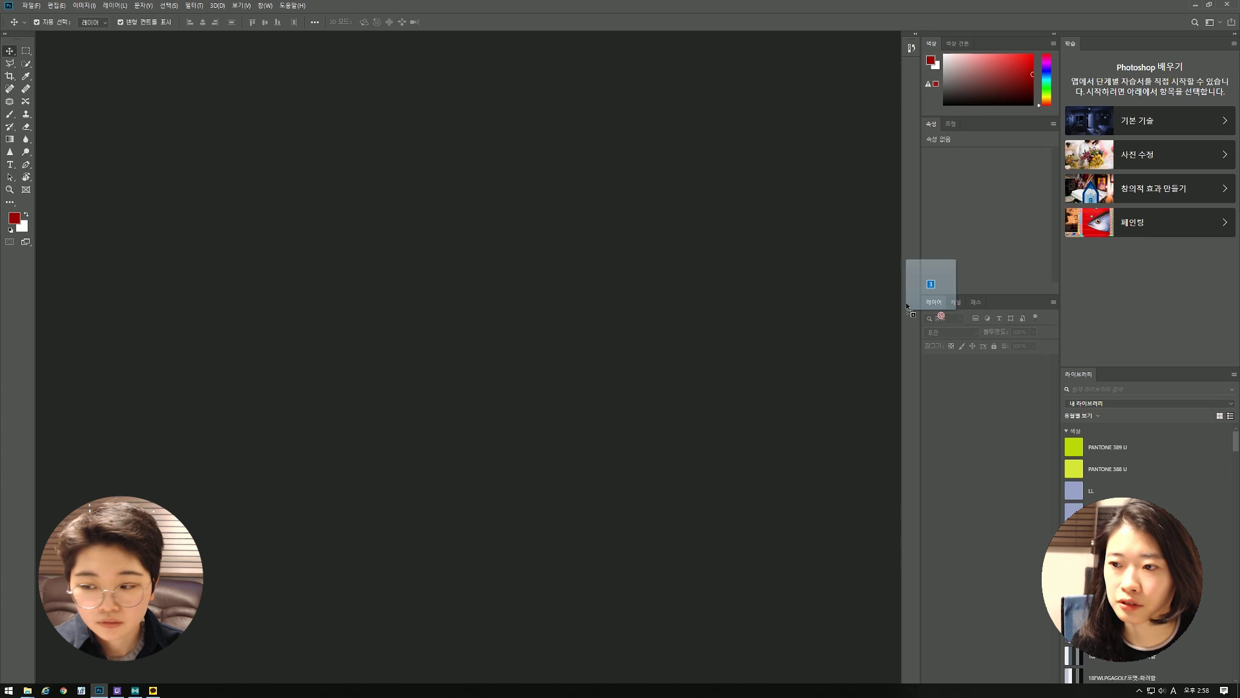
# - Open the three images in floating windows with the sRGB IEC61966-2.1 working profile, and select the Move tool
pyautogui.moveTo(907, 309); pyautogui.dragTo(794, 335)
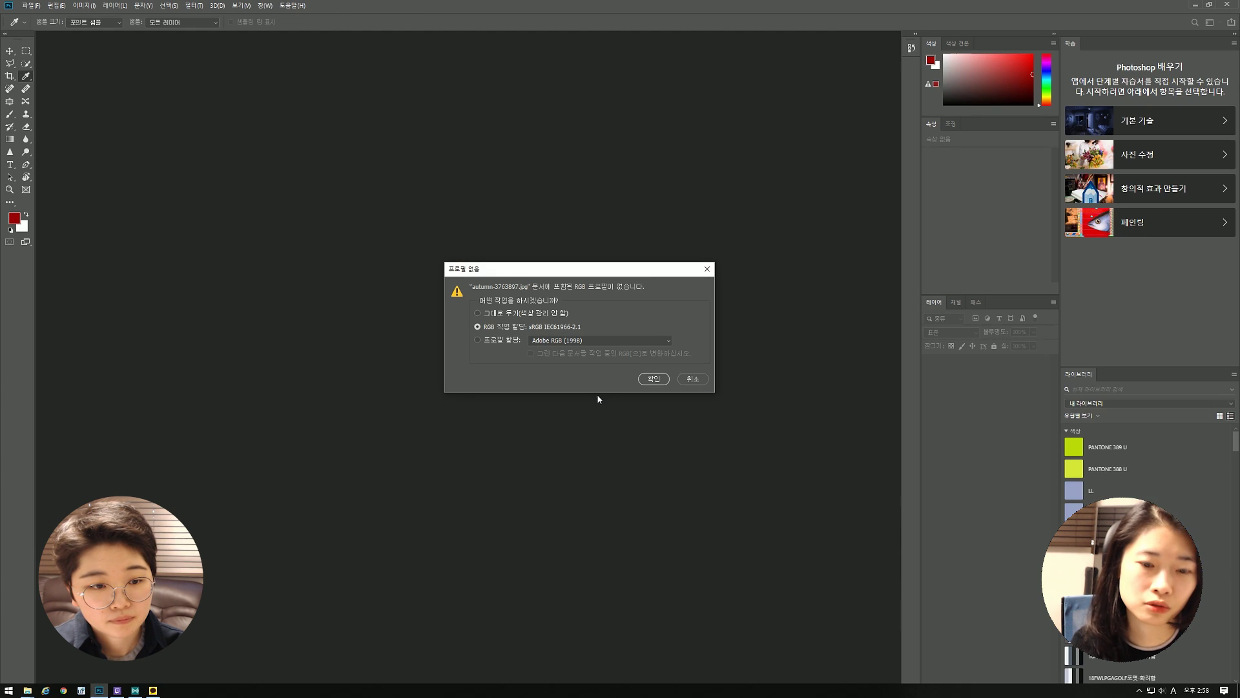
pyautogui.press('Return')
pyautogui.press('v')
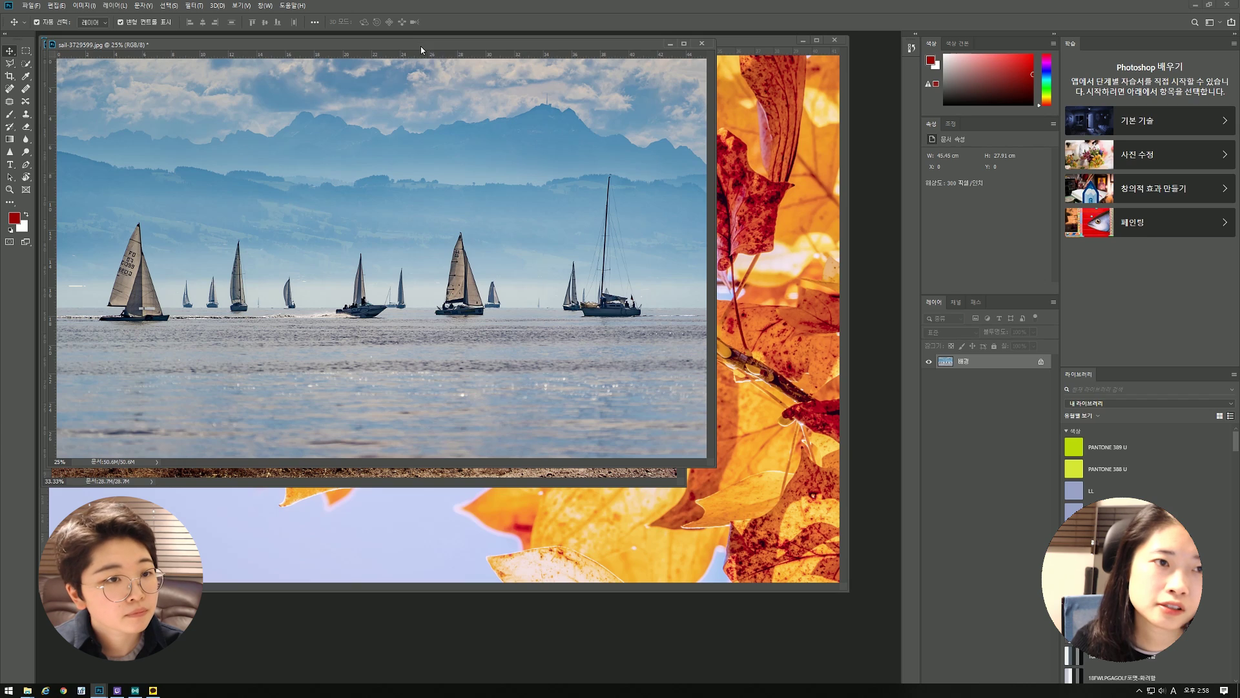
# - Dock the floating sailboat and autumn leaves windows as tabs in the document area, and close the images
pyautogui.moveTo(593, 50); pyautogui.dragTo(516, 33)
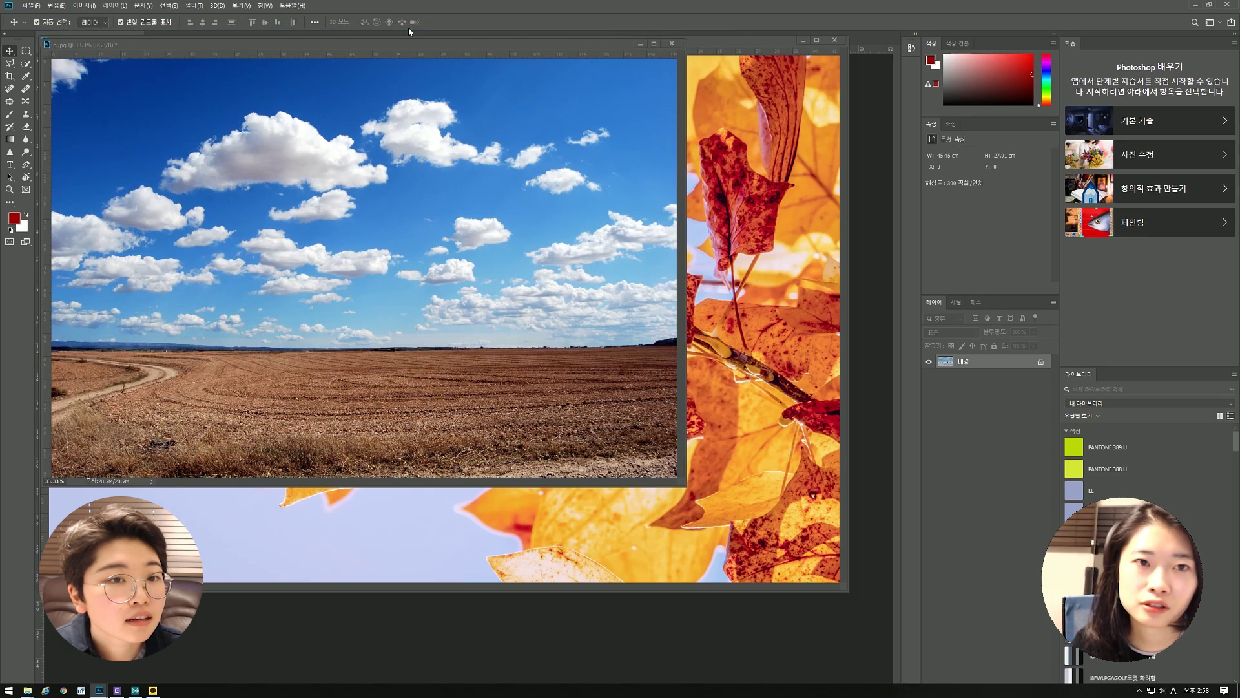
pyautogui.moveTo(60, 40); pyautogui.dragTo(198, 47)
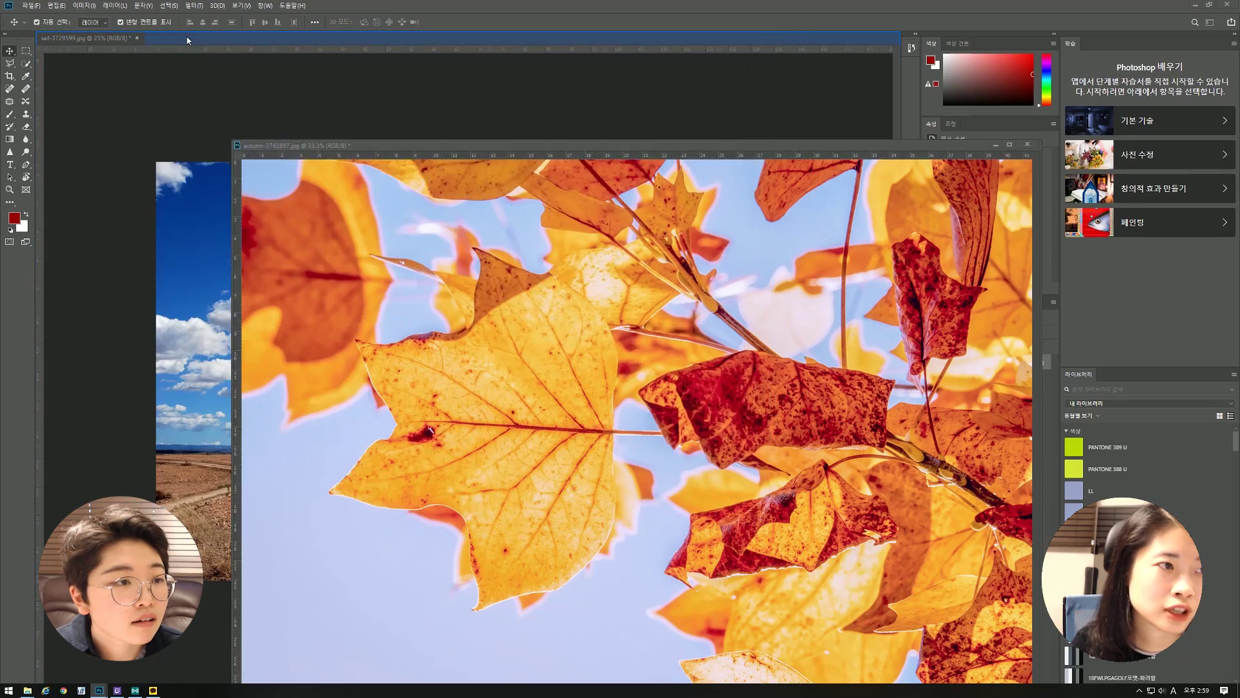
pyautogui.moveTo(339, 147); pyautogui.dragTo(369, 39)
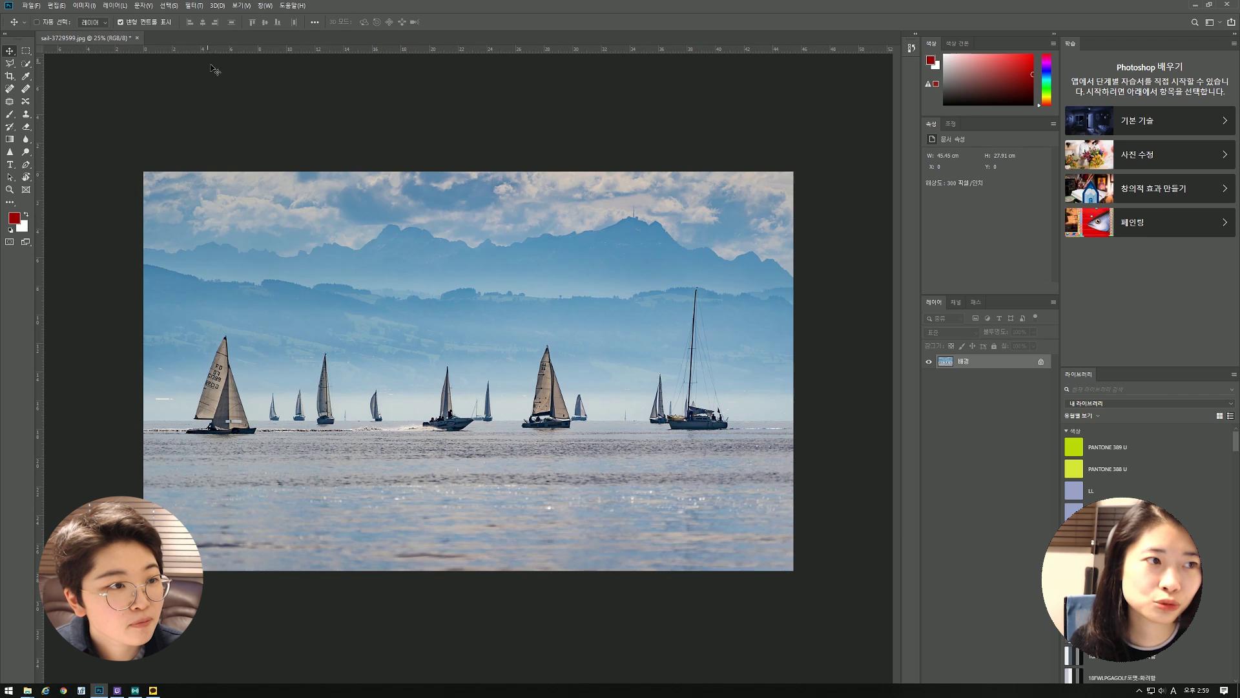
pyautogui.hotkey('ctrl', 'w')
# - Disable docking of floating document windows in the workspace preferences and apply the change
pyautogui.hotkey('ctrl', 'k')
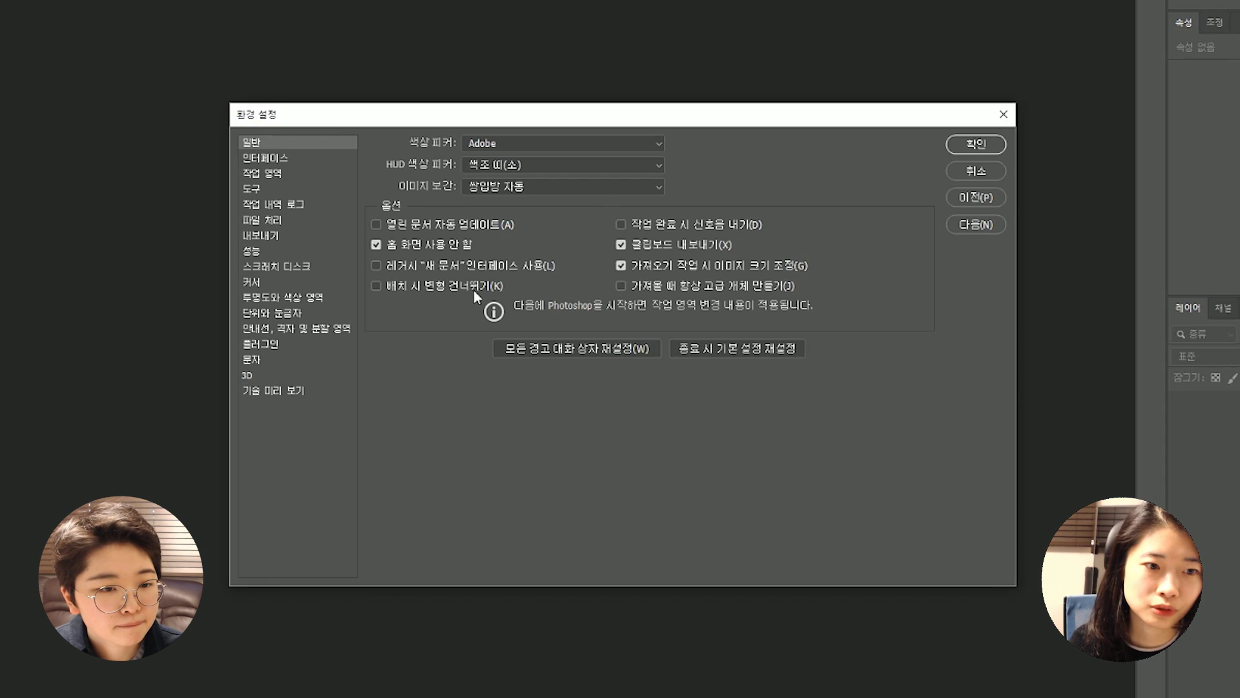
pyautogui.click(379, 217)
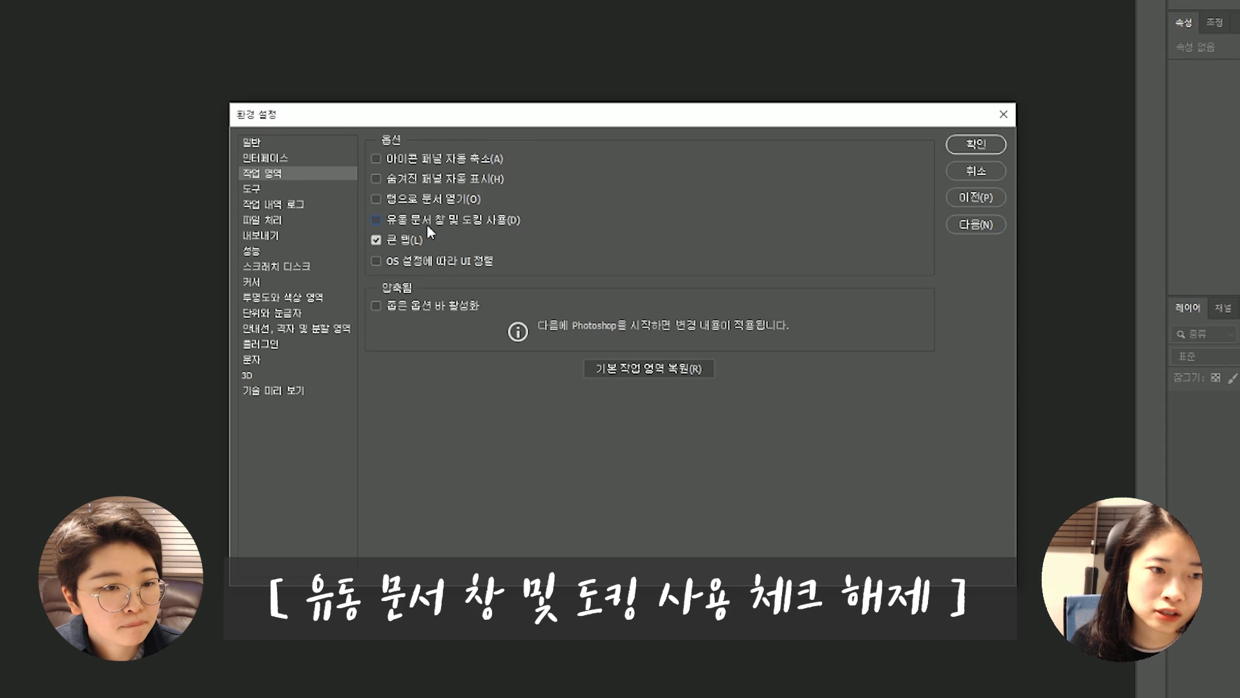
pyautogui.click(974, 146)
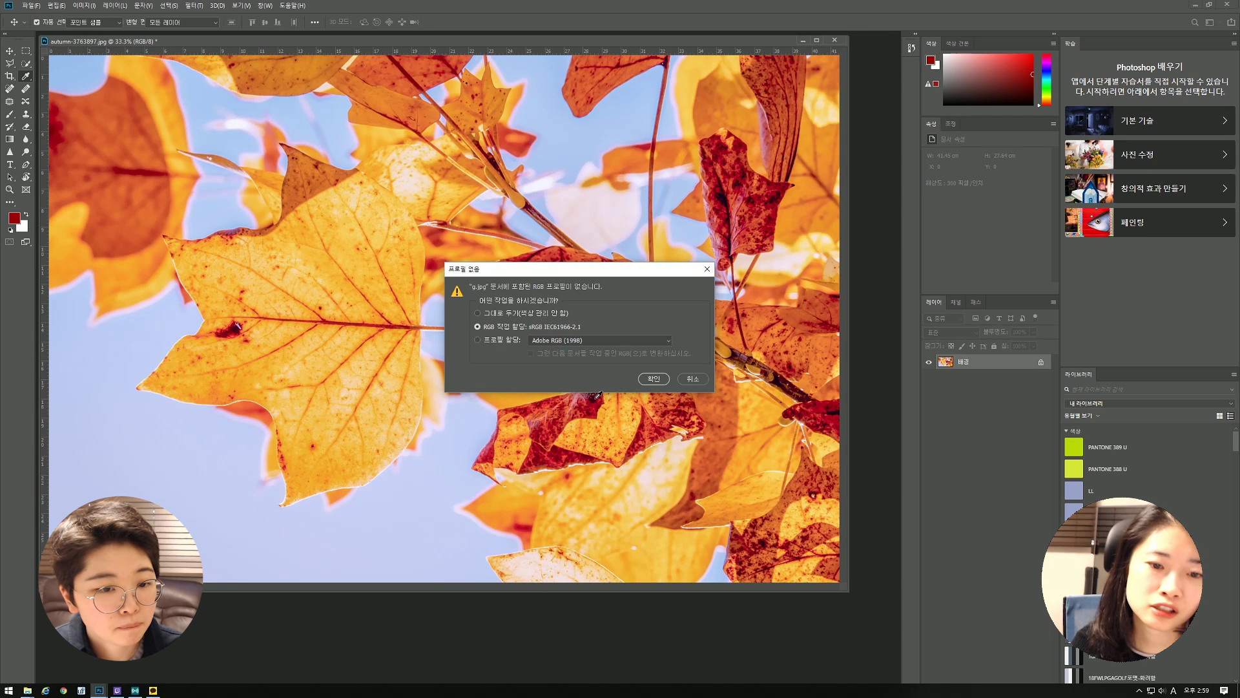
# - Open the three images with the sRGB IEC61966-2.1 working profile and move the floating sailboat window near the top of the document area
pyautogui.press('Return')
pyautogui.press('Return')
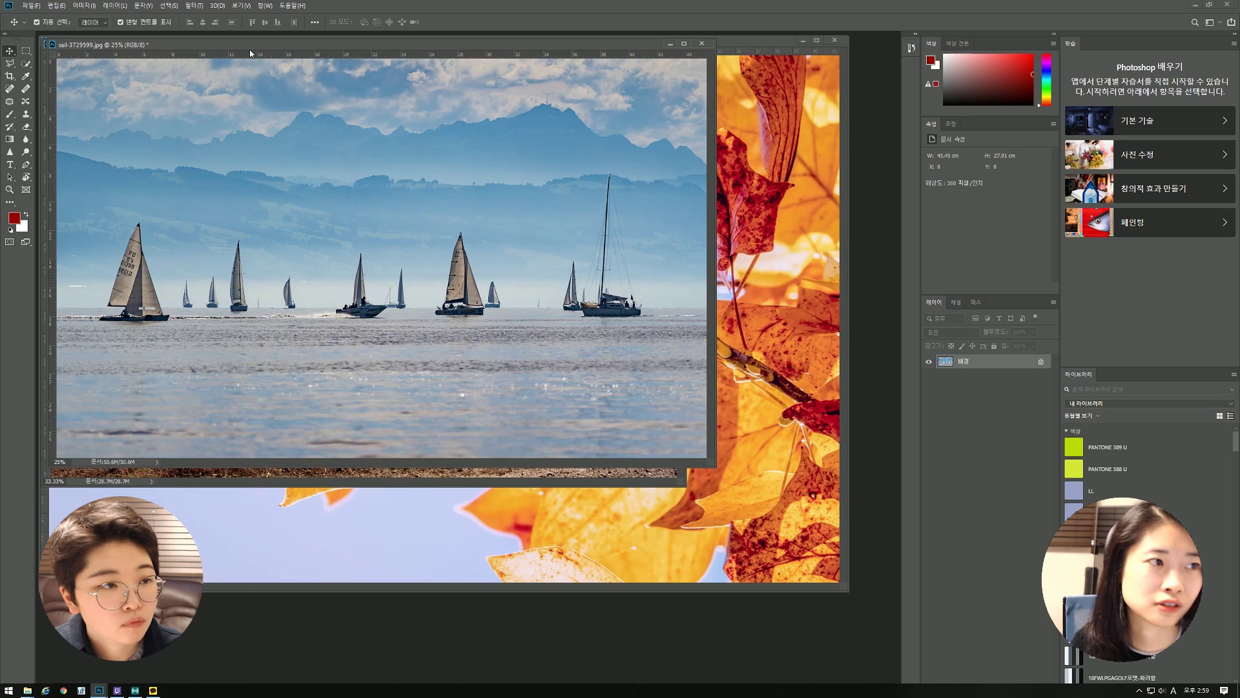
pyautogui.moveTo(250, 50); pyautogui.dragTo(387, 63)
pyautogui.moveTo(511, 64)
pyautogui.mouseDown()
pyautogui.moveTo(515, 33)
pyautogui.moveTo(511, 65)
pyautogui.mouseUp()
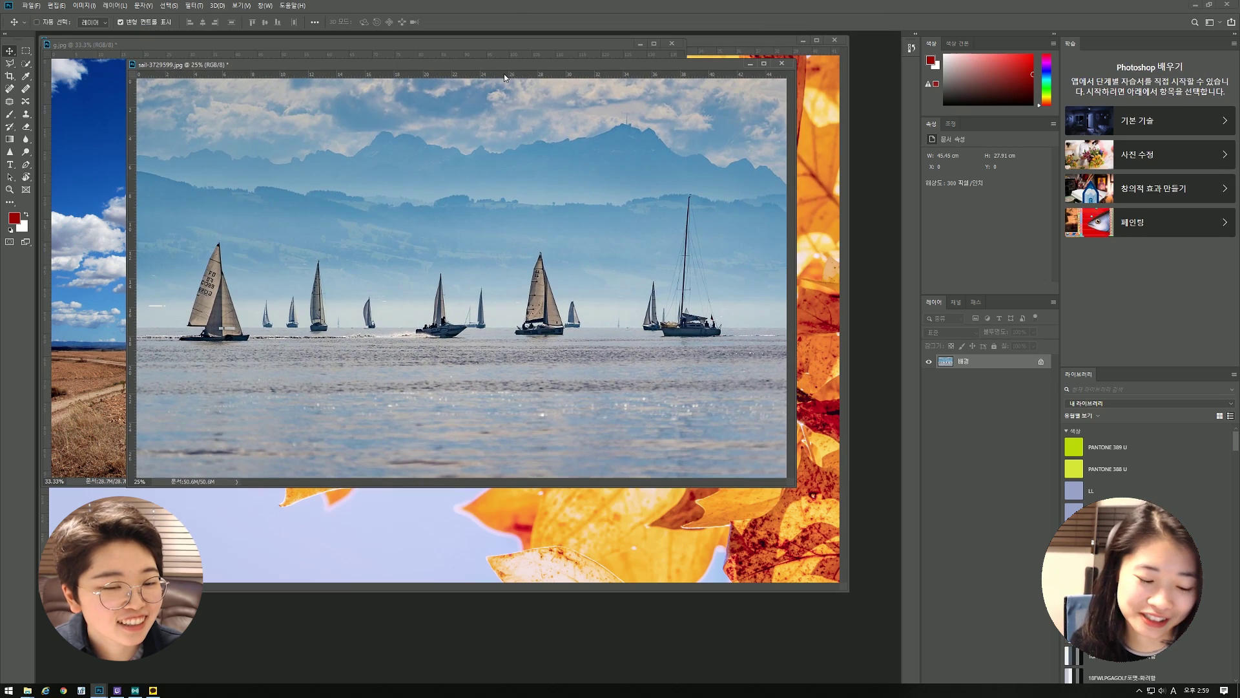
# - Enable docking of floating document windows in the workspace preferences, review the tools preferences, and close the dialog
pyautogui.hotkey('ctrl', 'k')
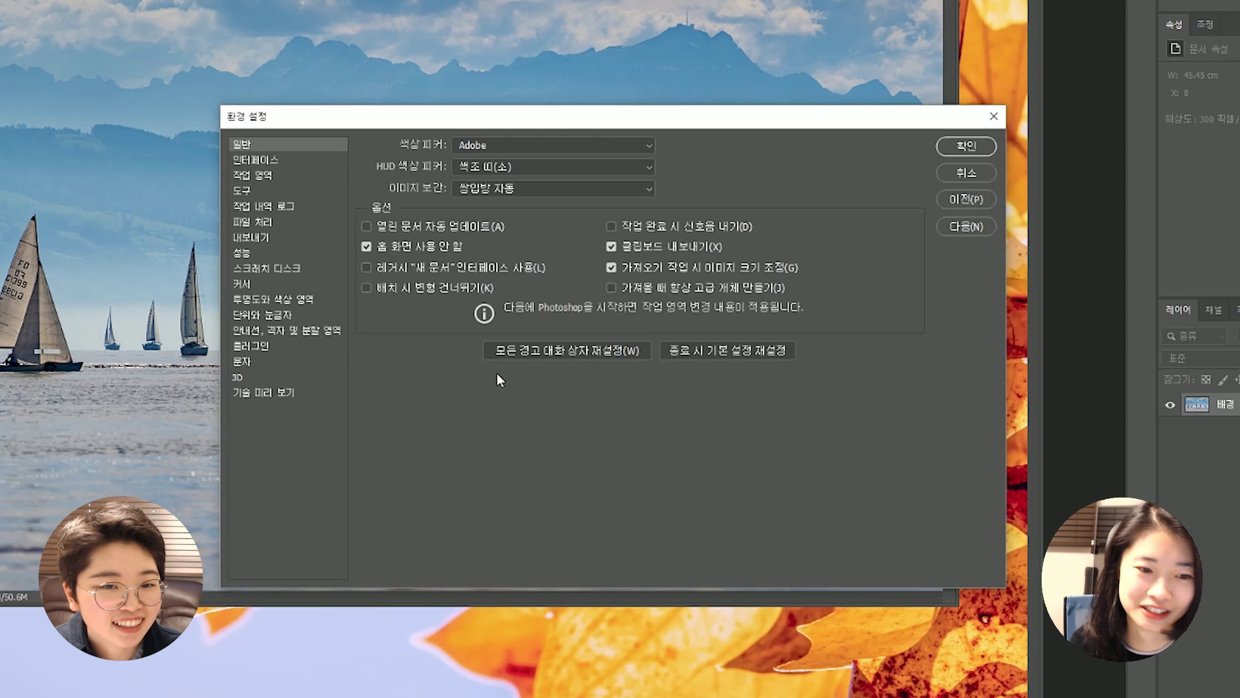
pyautogui.click(256, 179)
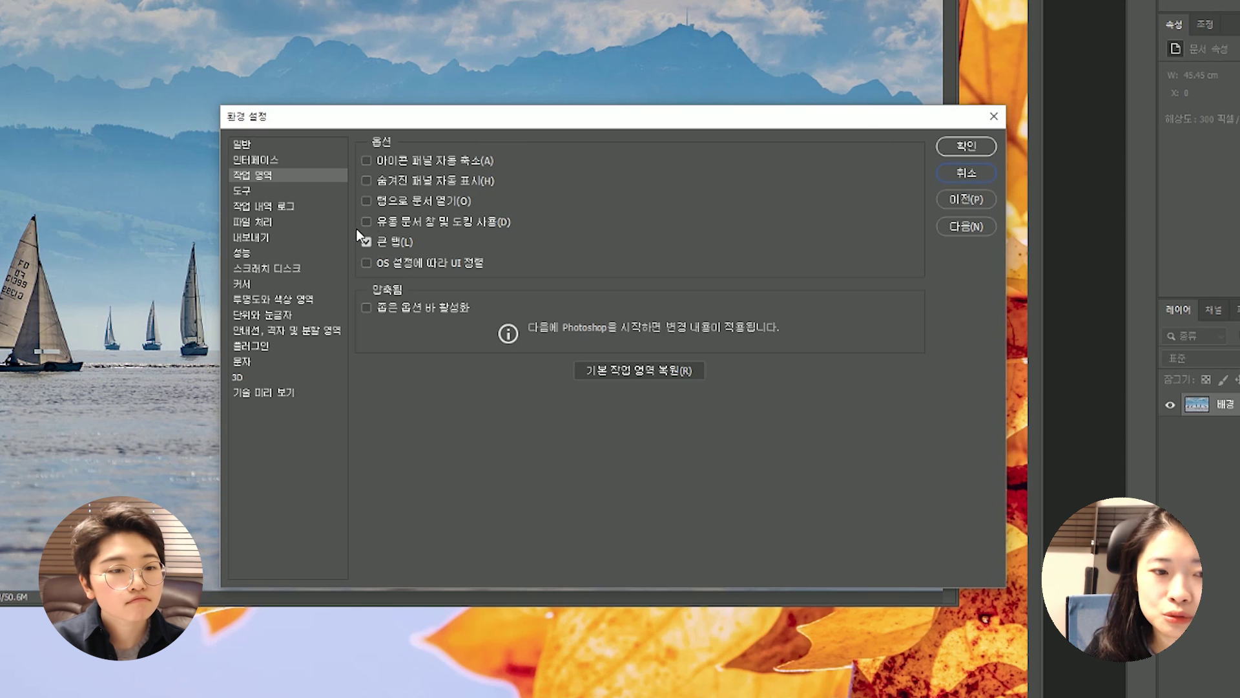
pyautogui.click(431, 222)
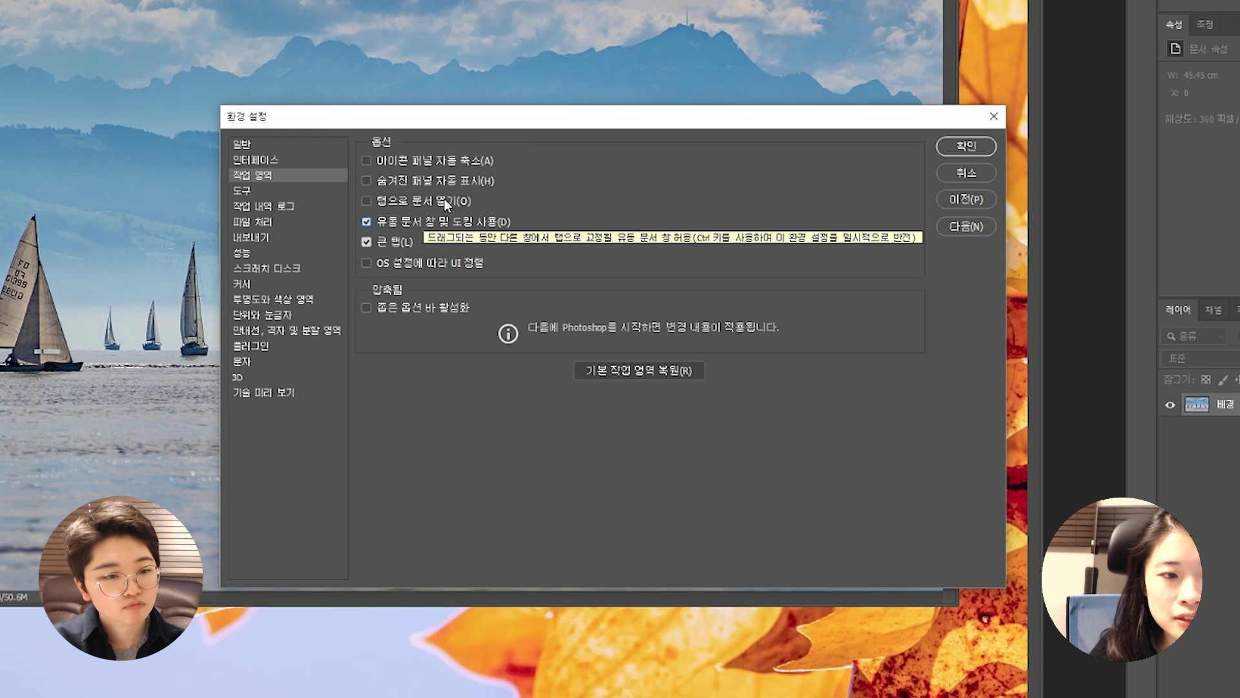
pyautogui.click(244, 191)
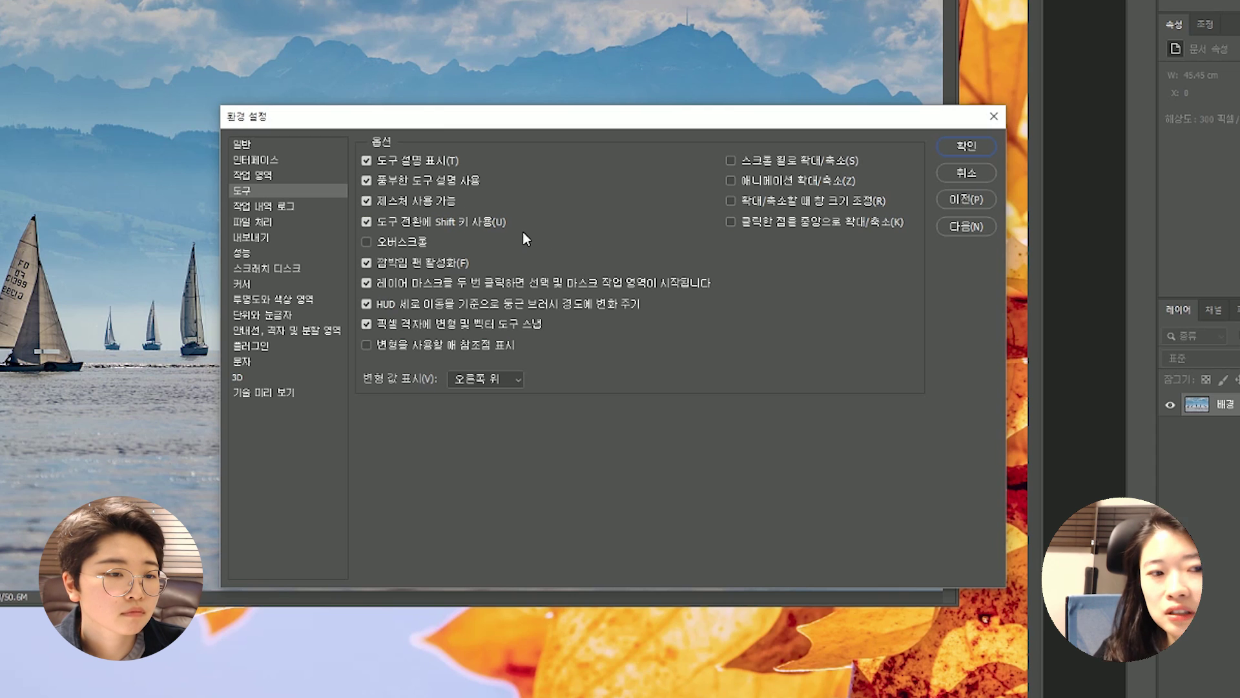
pyautogui.click(945, 173)
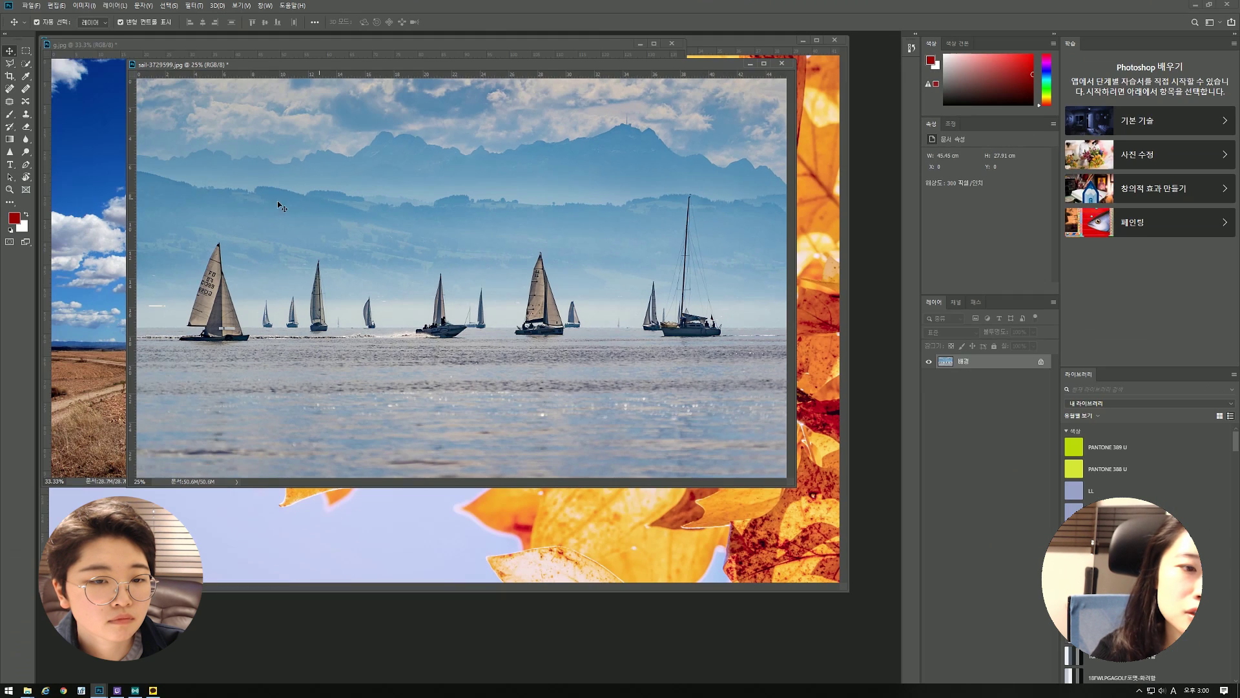
# - Show the tools grouped with the Crop tool and switch to the Lasso tool
pyautogui.click(24, 64)
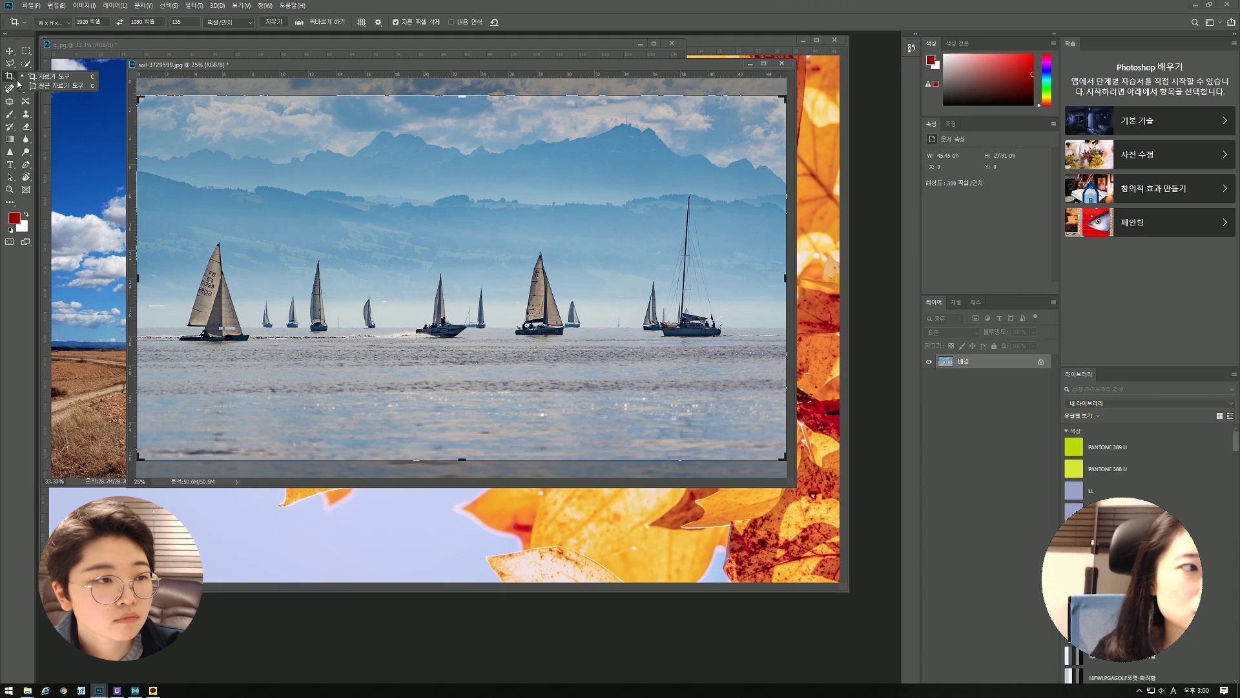
pyautogui.click(10, 63)
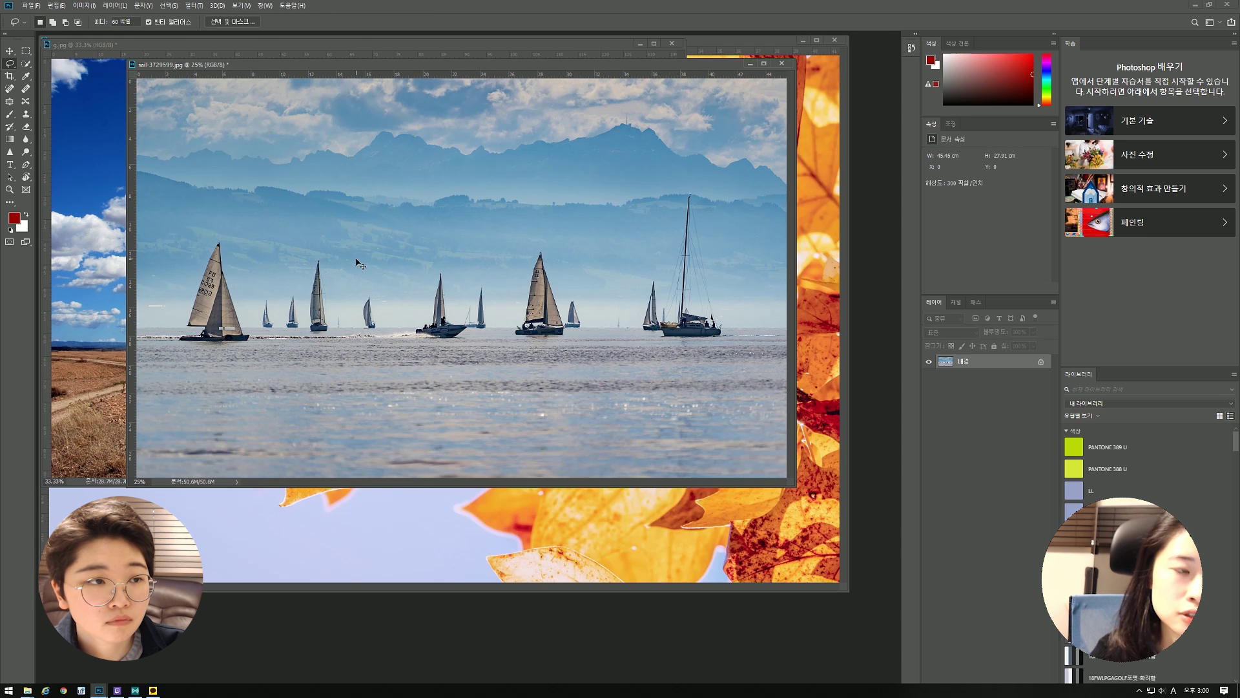
# - Examine the flick panning option in the tools preferences and close the dialog with the option enabled
pyautogui.hotkey('ctrl', 'k')
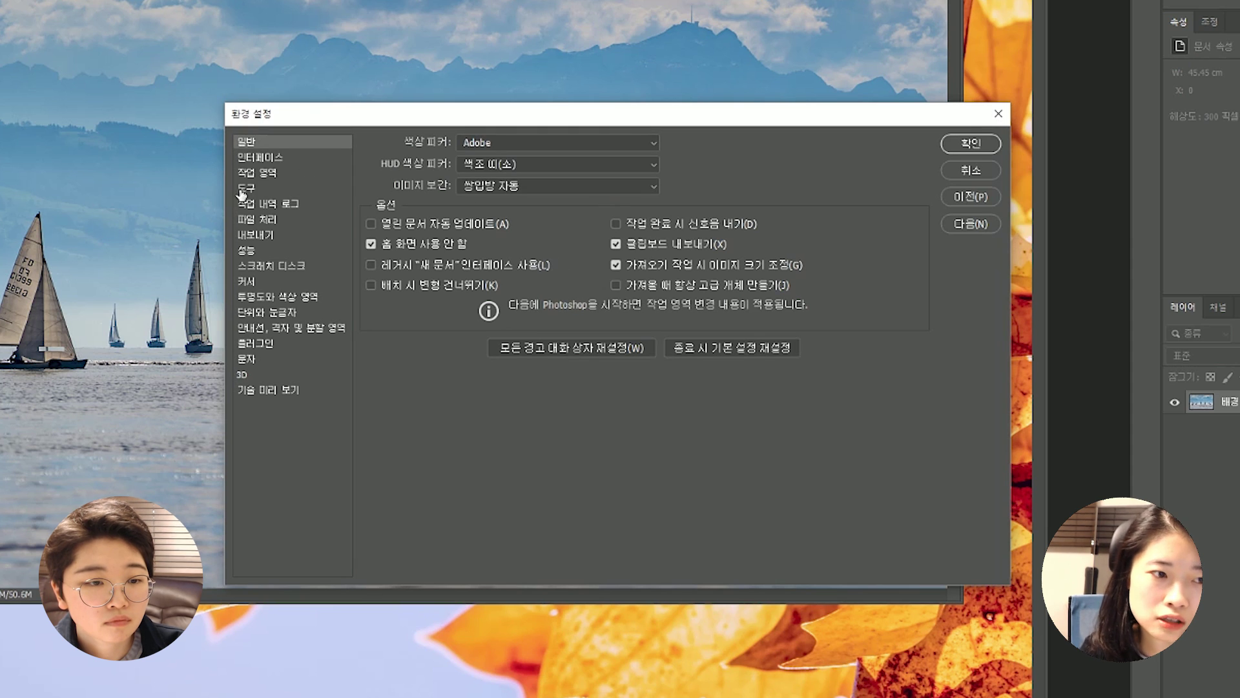
pyautogui.click(347, 232)
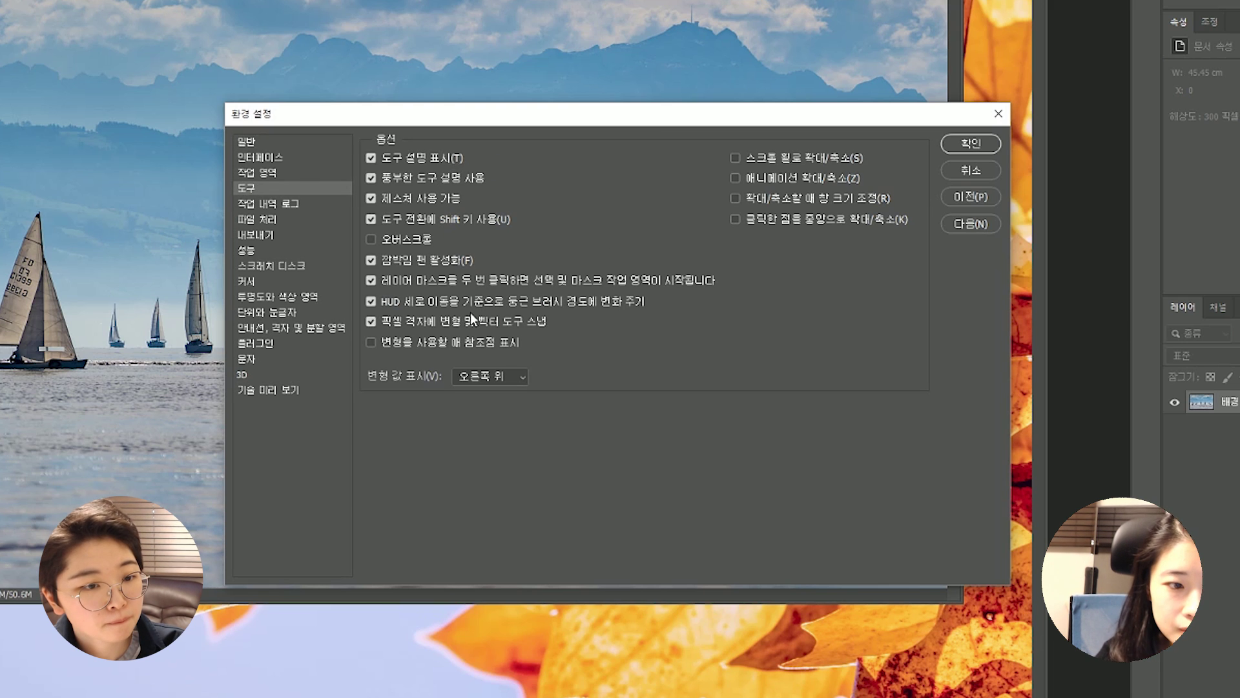
pyautogui.moveTo(422, 262)
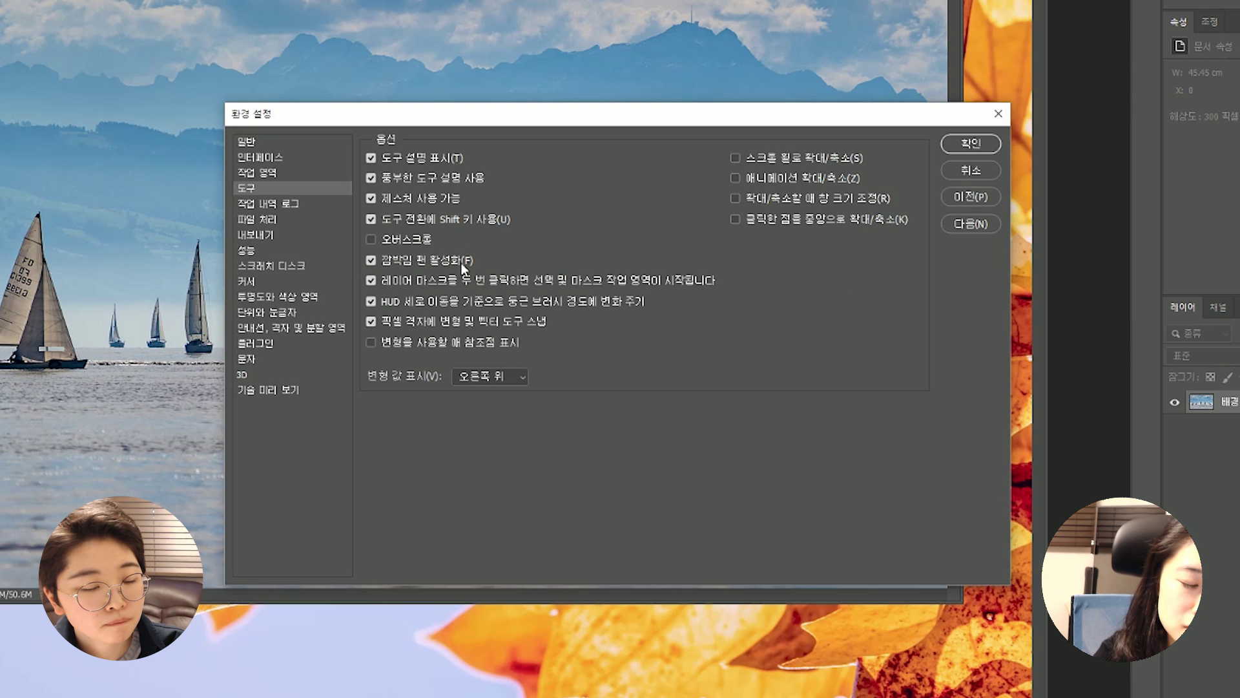
pyautogui.click(971, 142)
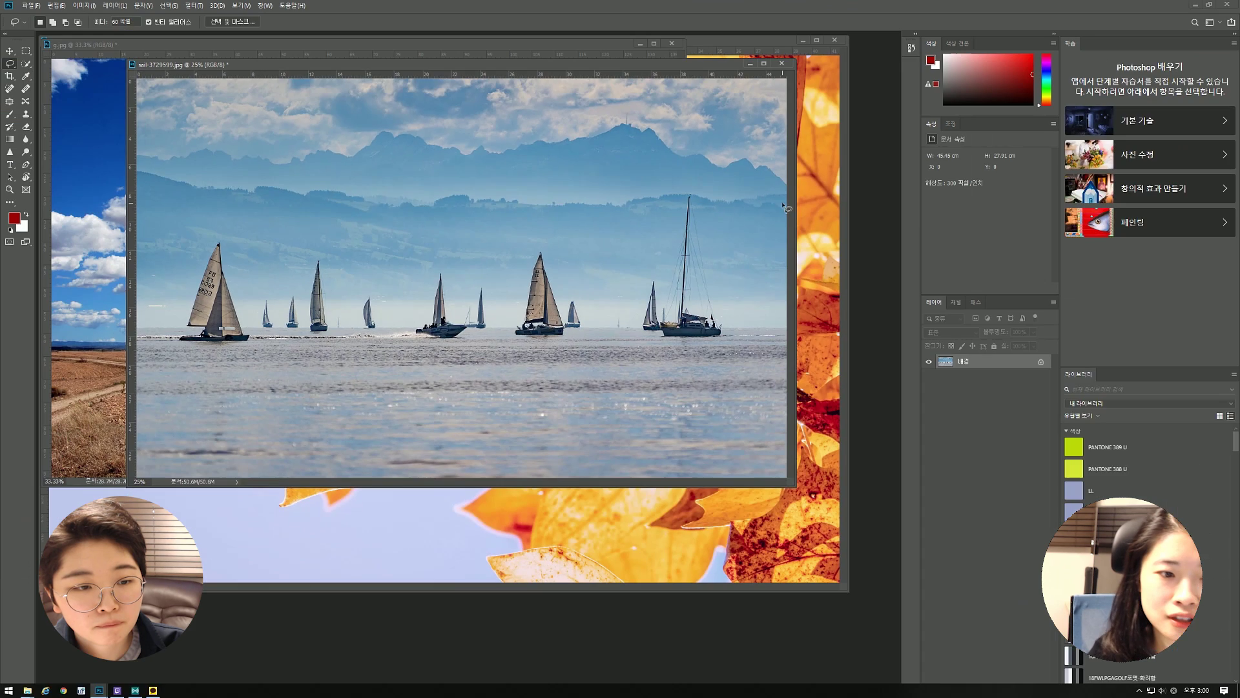
# - Switch the sailboat image to full screen mode with the menu bar and flick-pan the canvas in several directions
pyautogui.press('f')
pyautogui.moveTo(640, 374); pyautogui.dragTo(484, 334)
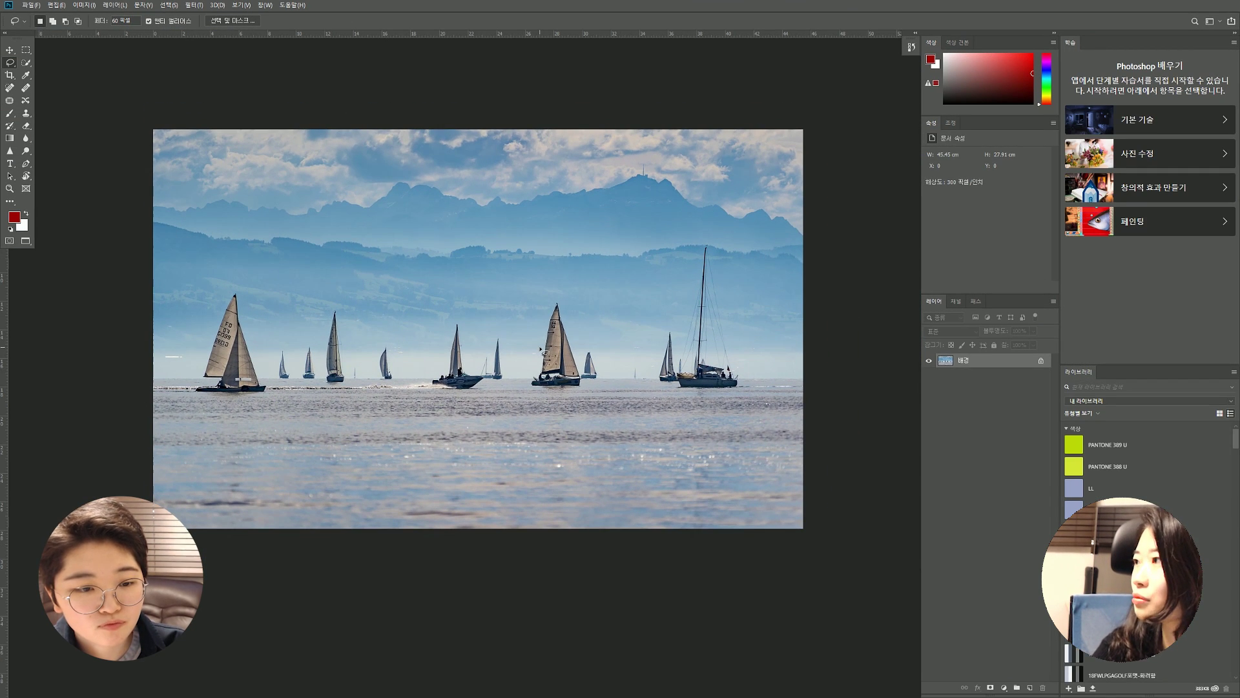
pyautogui.scroll(-5, 567, 409)
pyautogui.hscroll(-3, 567, 408)
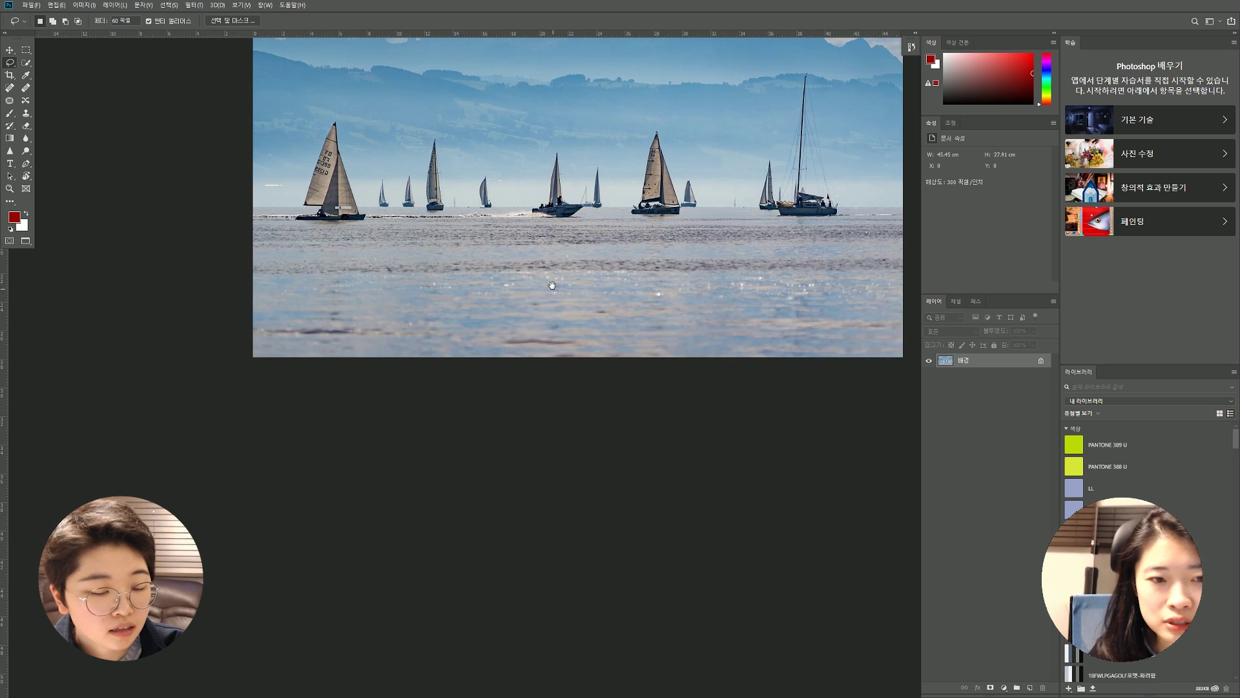
pyautogui.scroll(3, 573, 260)
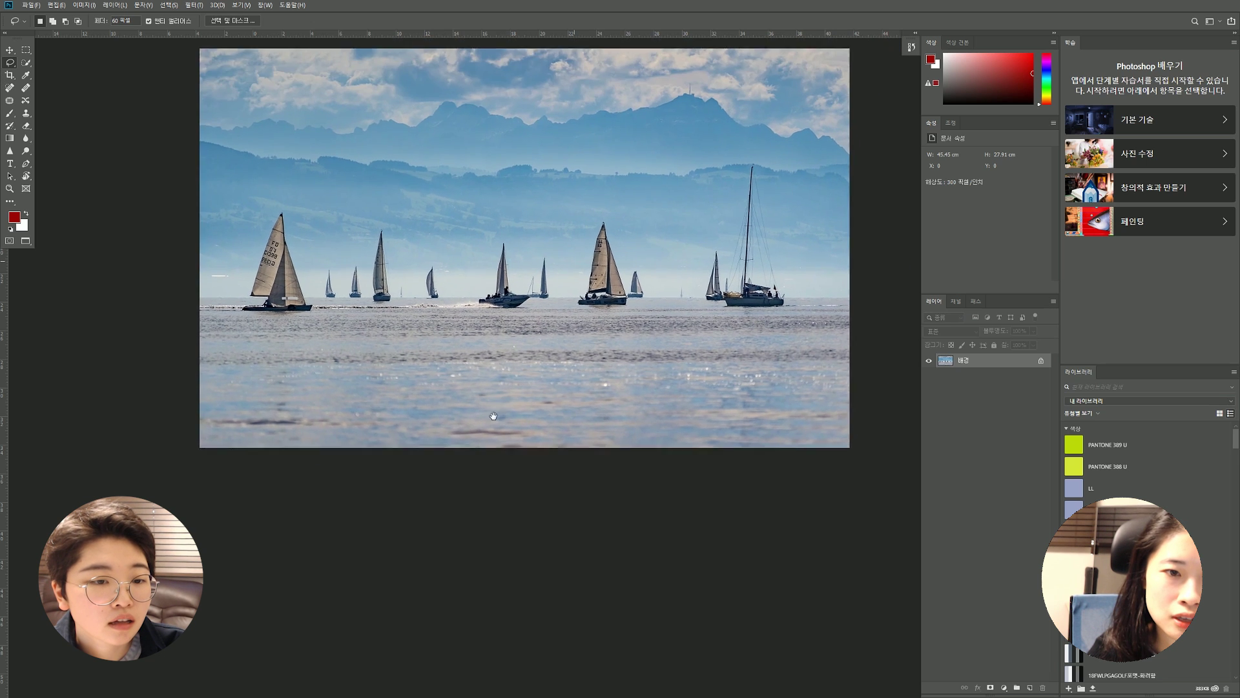
pyautogui.hscroll(2, 452, 259)
# - Zoom in on the mountains in the sailboat image and flick-pan across the hills, sails and sky
pyautogui.keyDown('ctrl'); pyautogui.click(400, 203); pyautogui.keyUp('ctrl')
pyautogui.keyDown('ctrl'); pyautogui.click(399, 203); pyautogui.keyUp('ctrl')
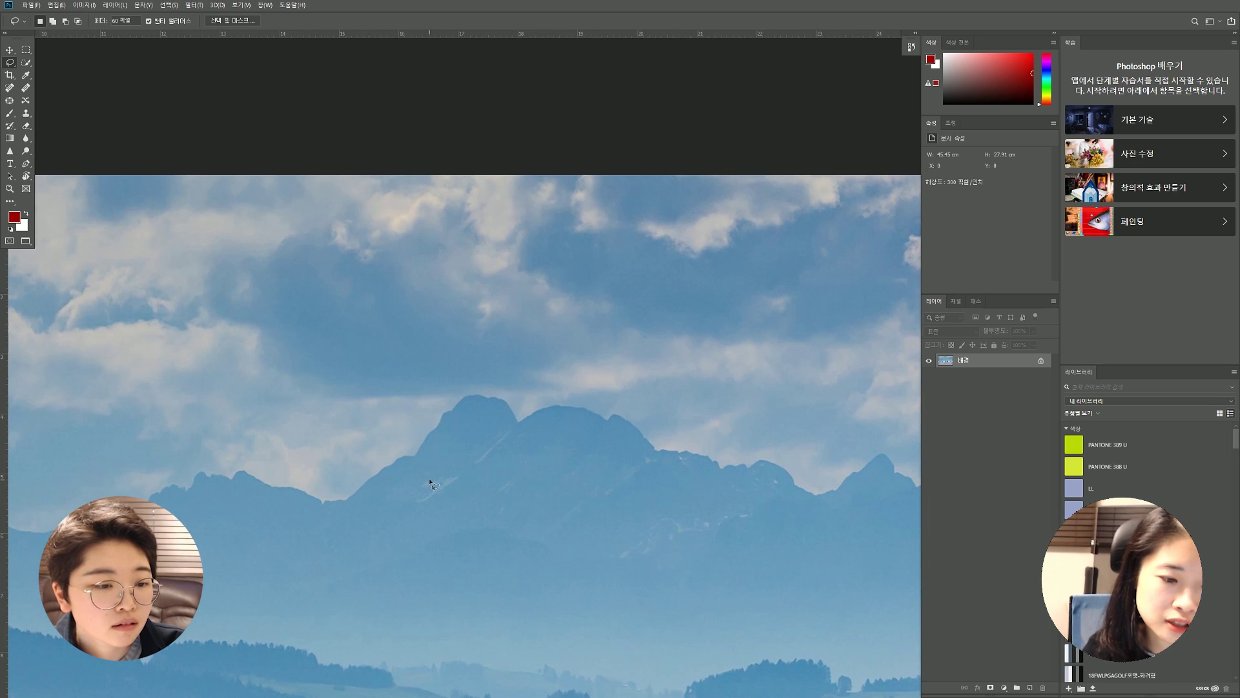
pyautogui.moveTo(427, 506); pyautogui.dragTo(637, 117)
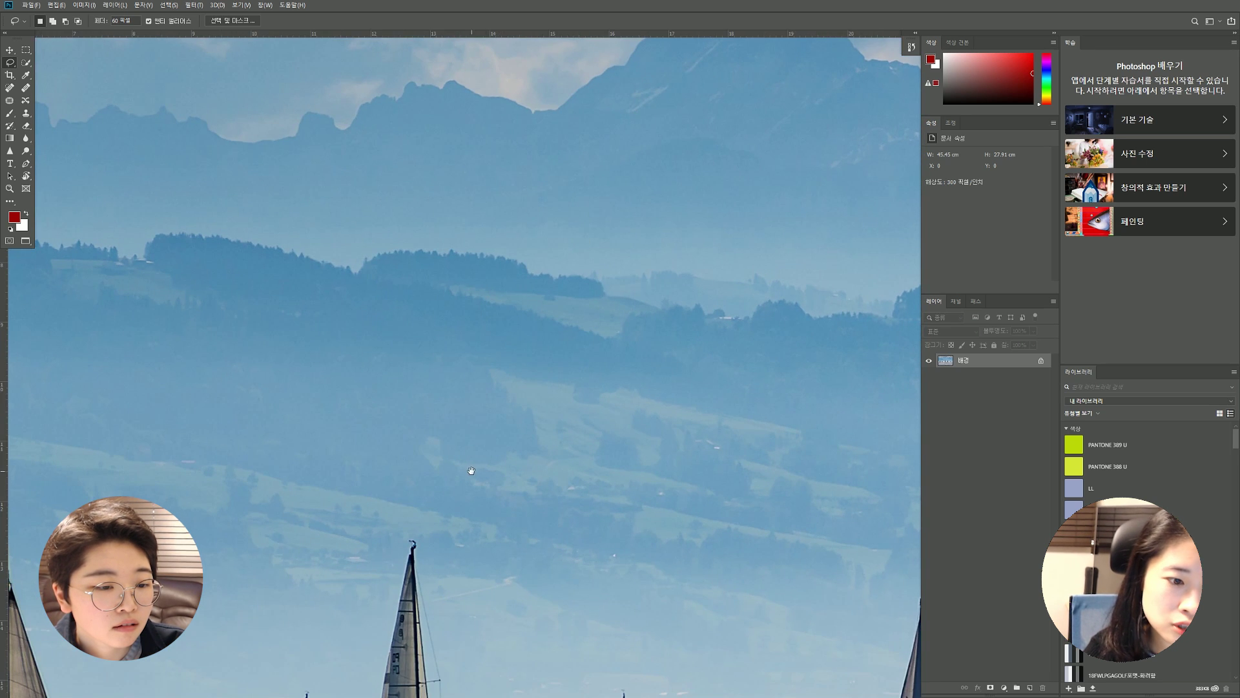
pyautogui.moveTo(472, 471); pyautogui.dragTo(617, 177)
pyautogui.moveTo(452, 530); pyautogui.dragTo(590, 260)
pyautogui.moveTo(409, 616); pyautogui.dragTo(291, 410)
pyautogui.moveTo(213, 26); pyautogui.dragTo(588, 332)
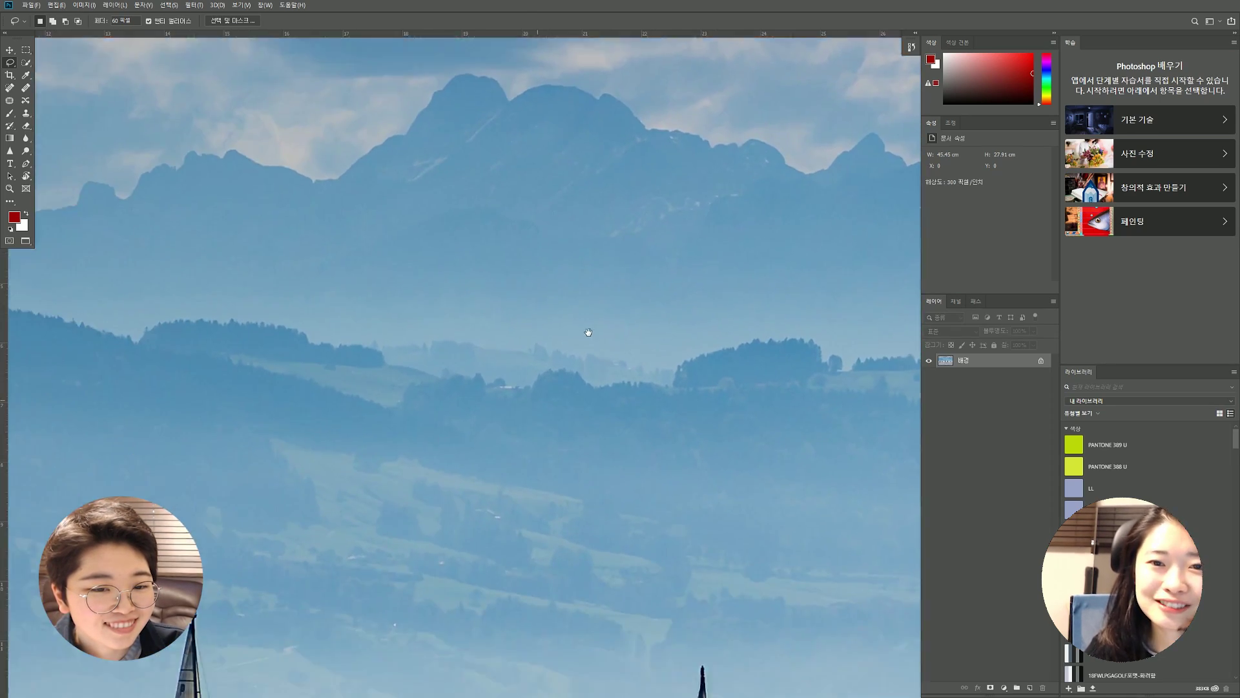
# - Disable flick panning in the tools preferences, apply the change, and test panning on the sailboat image
pyautogui.press('k')
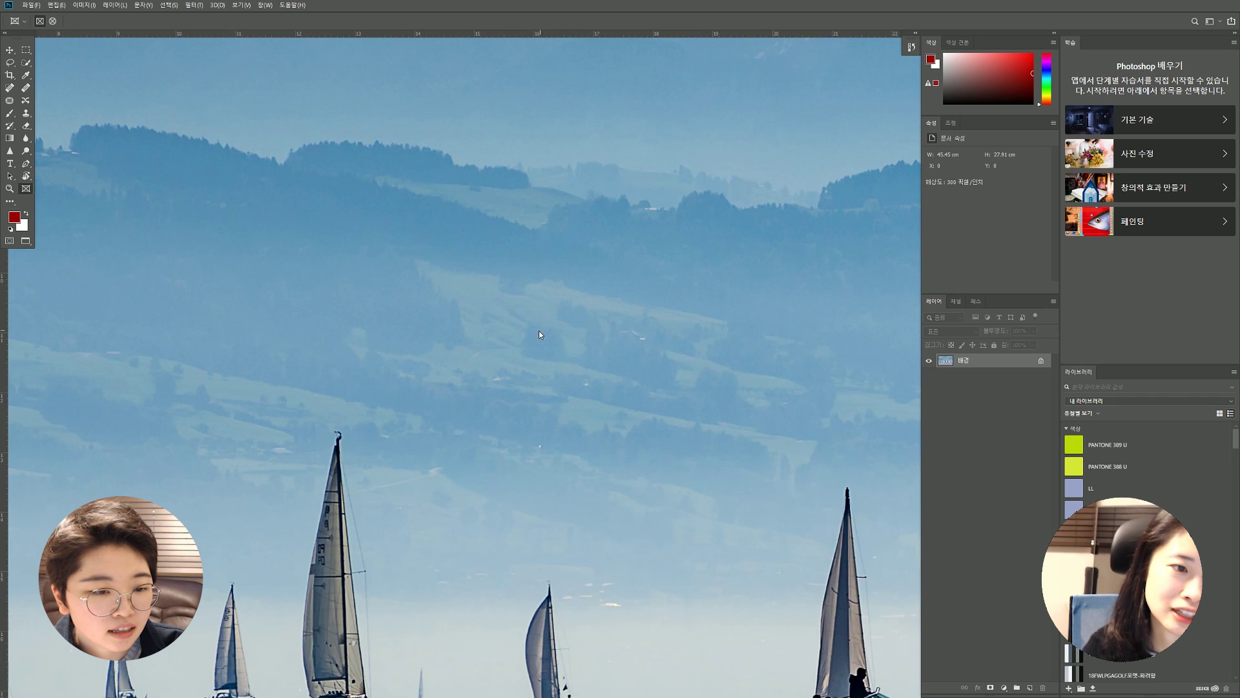
pyautogui.press('i')
pyautogui.hotkey('ctrl', 'k')
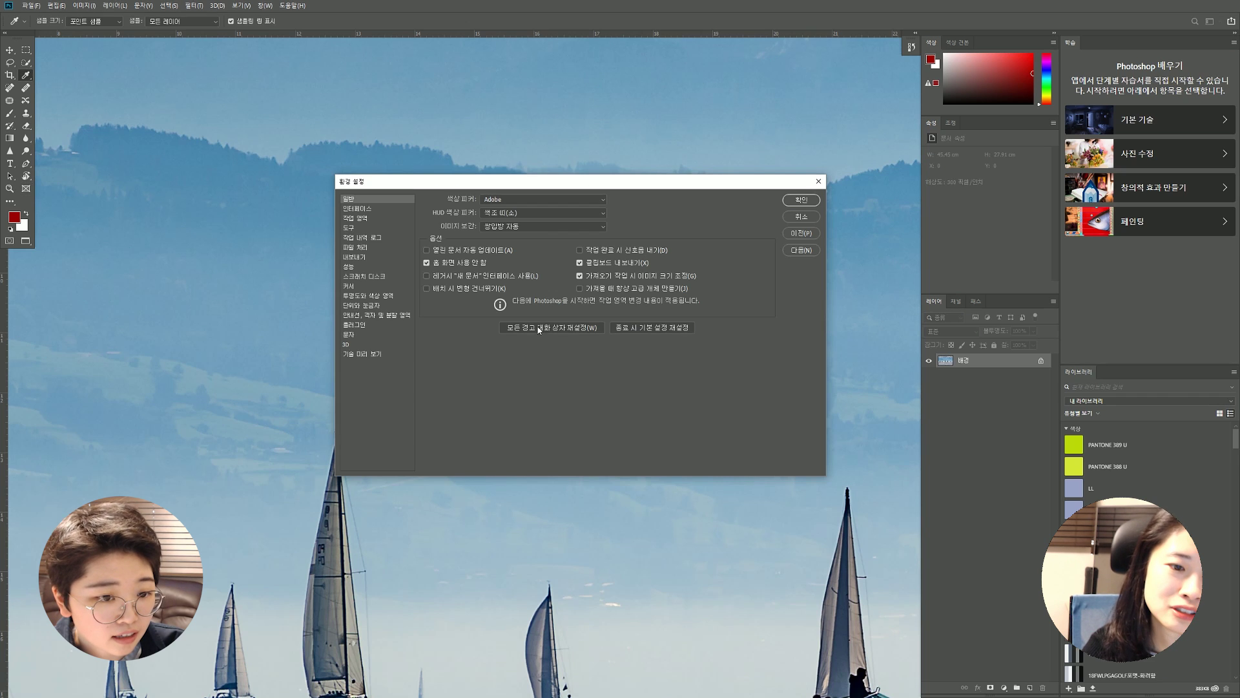
pyautogui.click(349, 228)
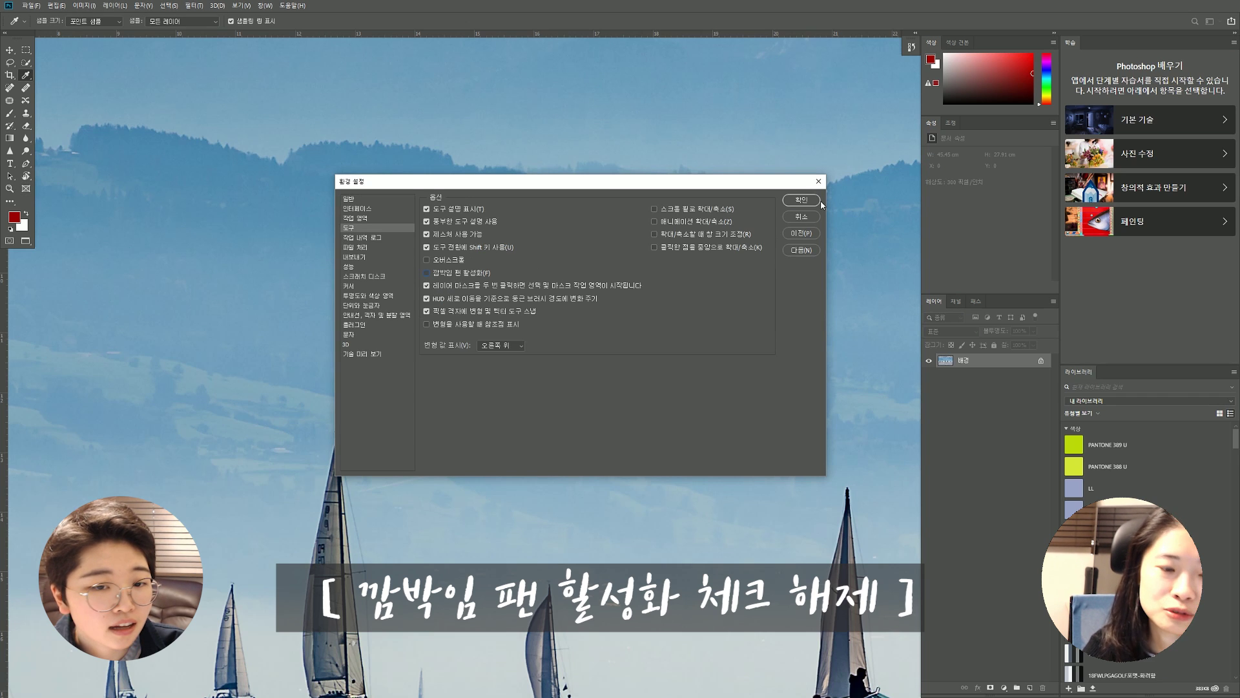
pyautogui.click(801, 200)
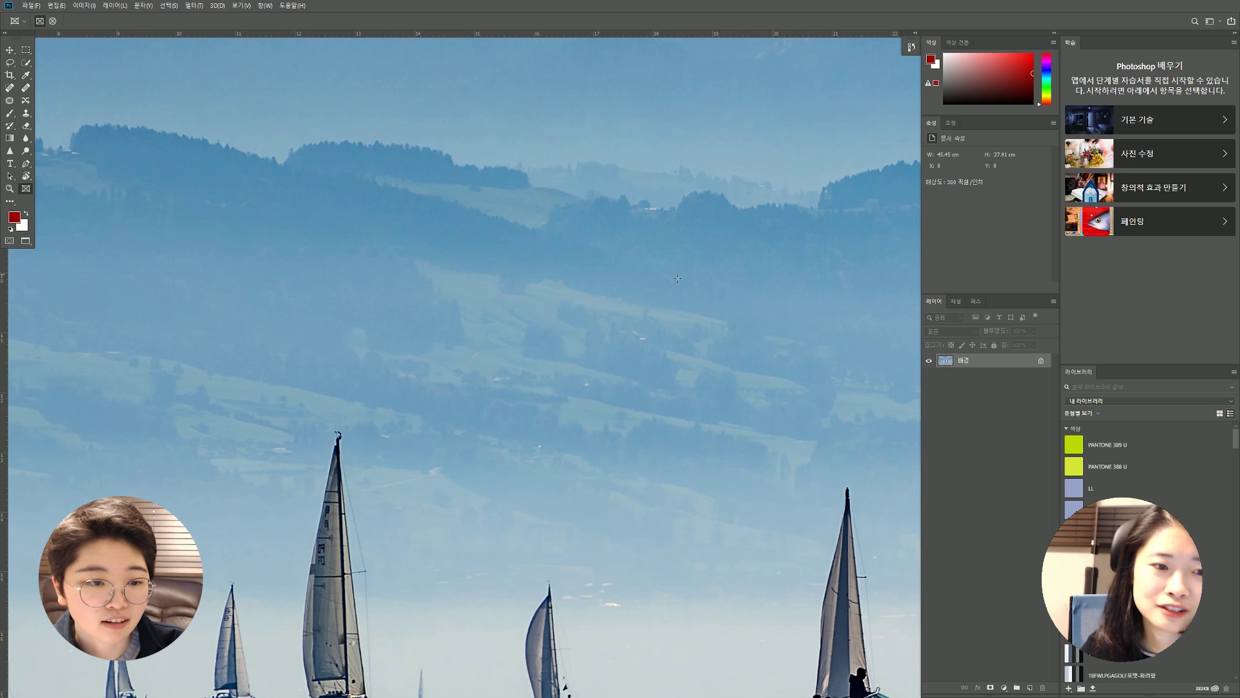
pyautogui.moveTo(656, 311); pyautogui.dragTo(684, 253)
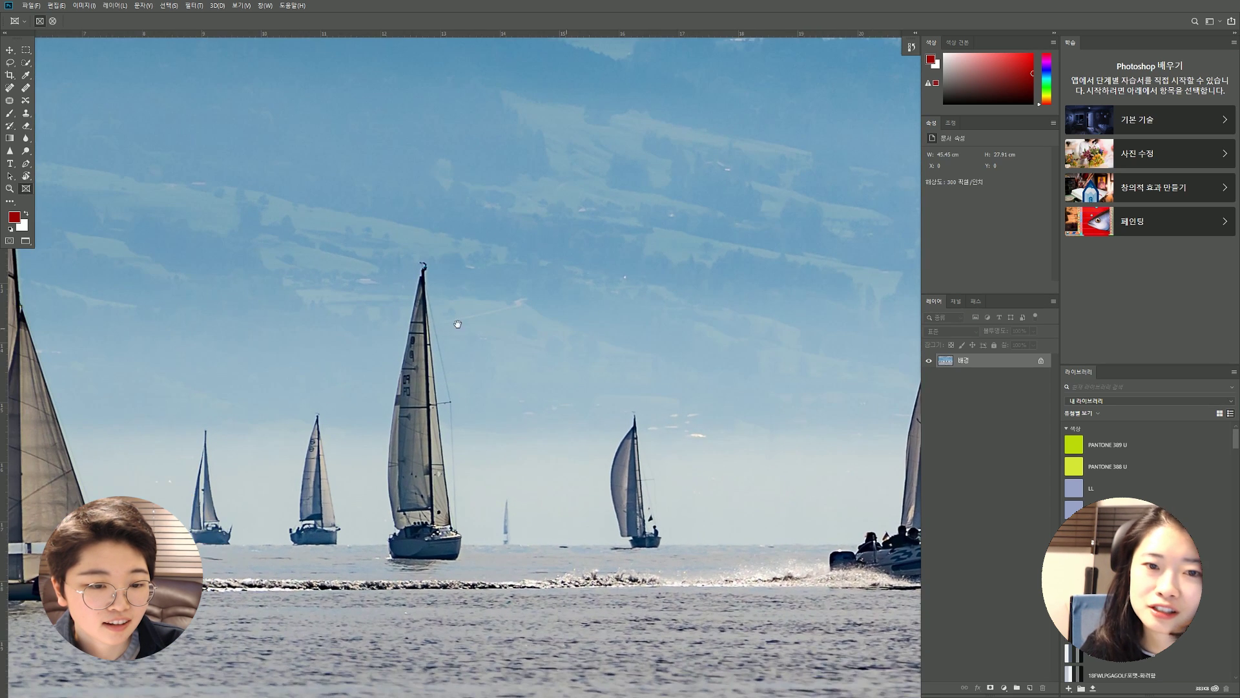
# - Pan across the sailboat image with flick panning off, from the sails to the water and back to the mountains
pyautogui.moveTo(459, 324); pyautogui.dragTo(315, 297)
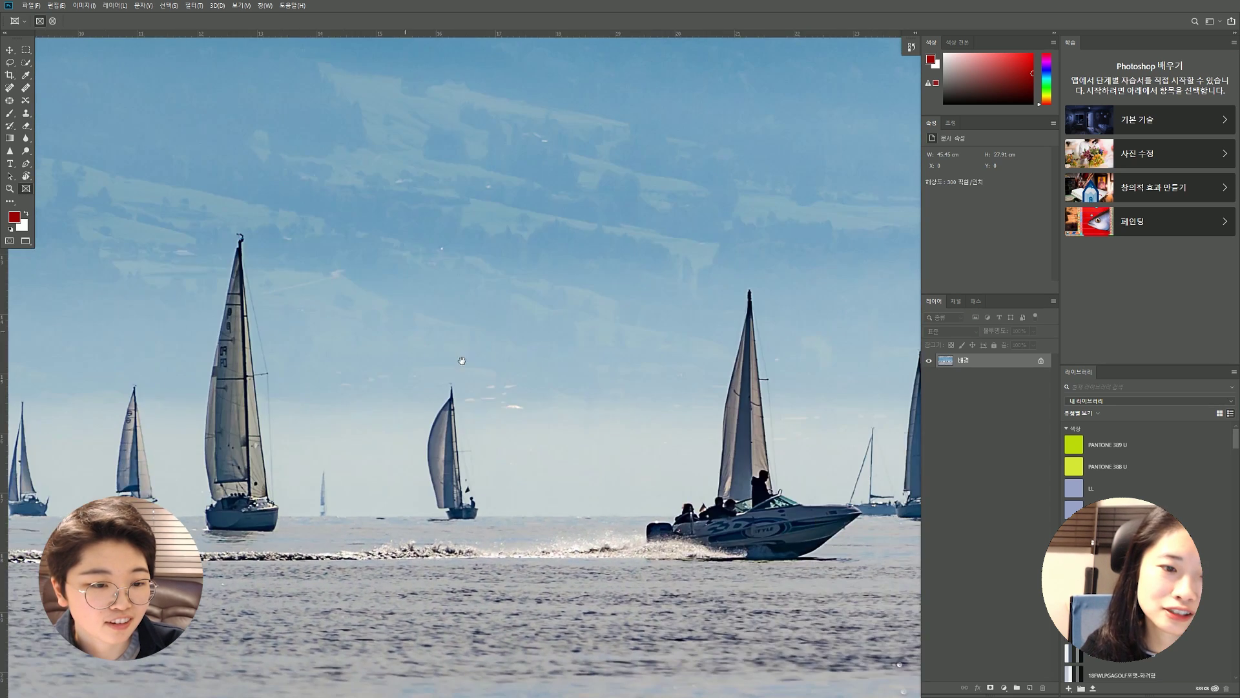
pyautogui.moveTo(226, 326); pyautogui.dragTo(378, 166)
pyautogui.moveTo(288, 92); pyautogui.dragTo(416, 414)
pyautogui.moveTo(345, 606); pyautogui.dragTo(665, 193)
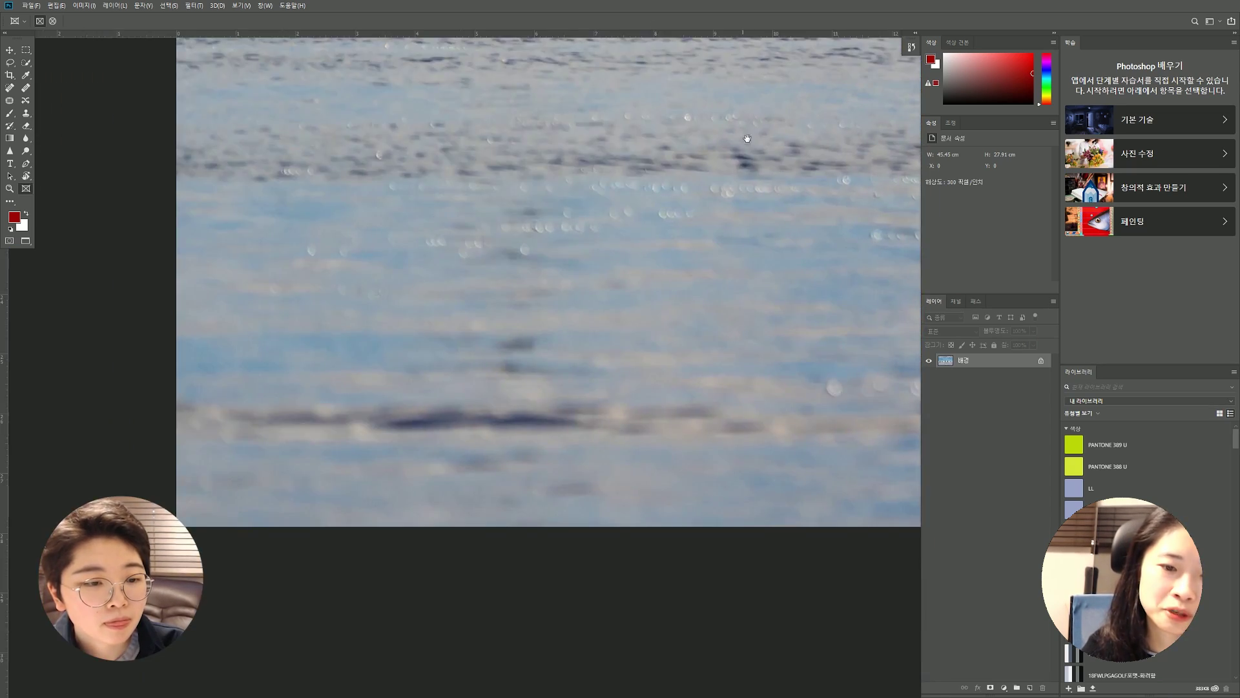
pyautogui.moveTo(593, 377); pyautogui.dragTo(533, 323)
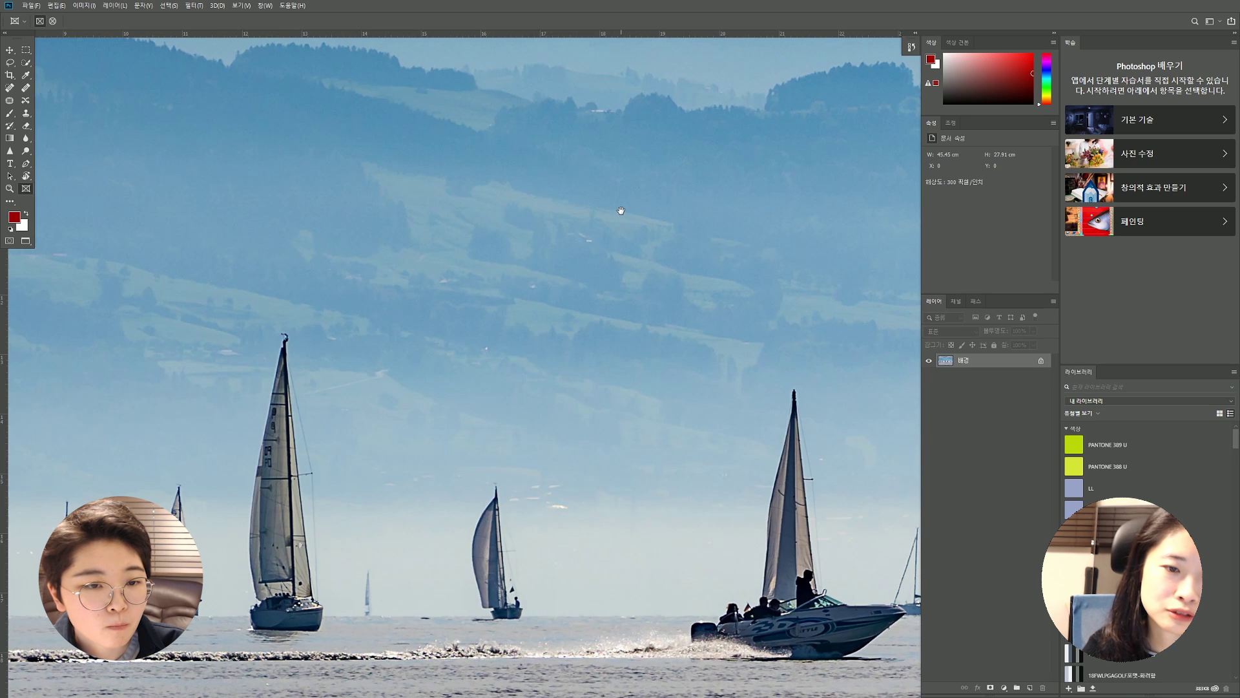
pyautogui.moveTo(620, 211); pyautogui.dragTo(442, 469)
# - Enable automatic saving of recovery information in the file handling preferences
pyautogui.hotkey('ctrl', 'k')
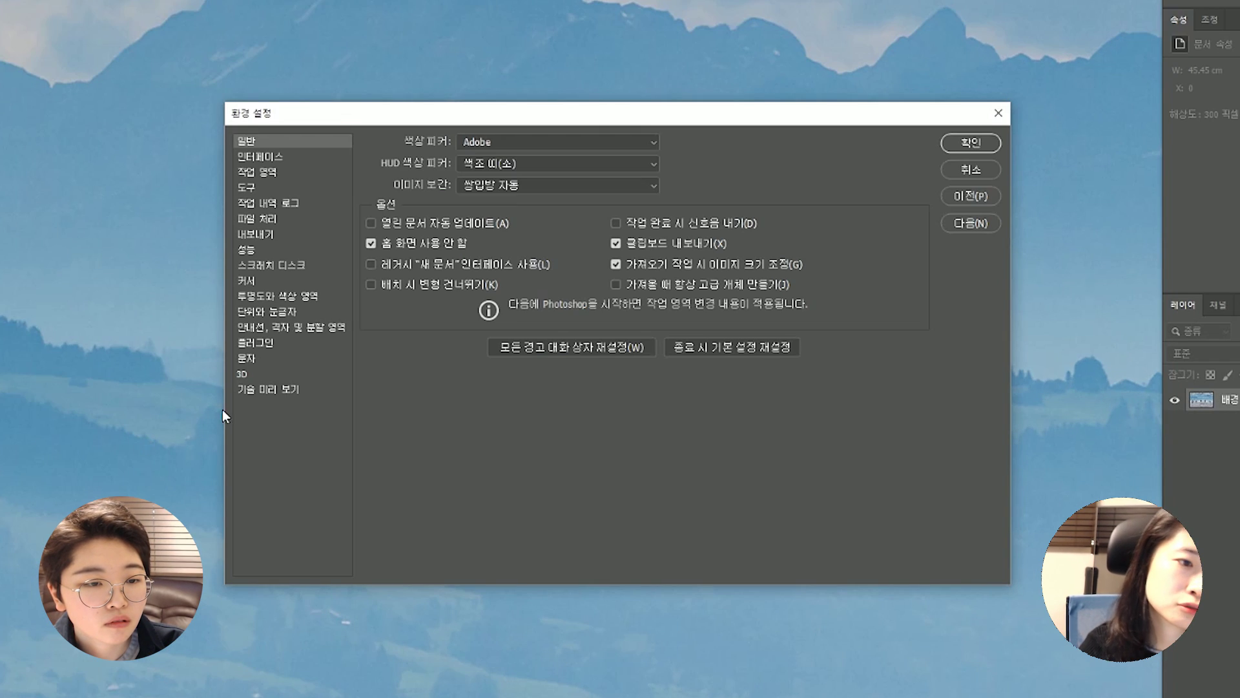
pyautogui.click(253, 188)
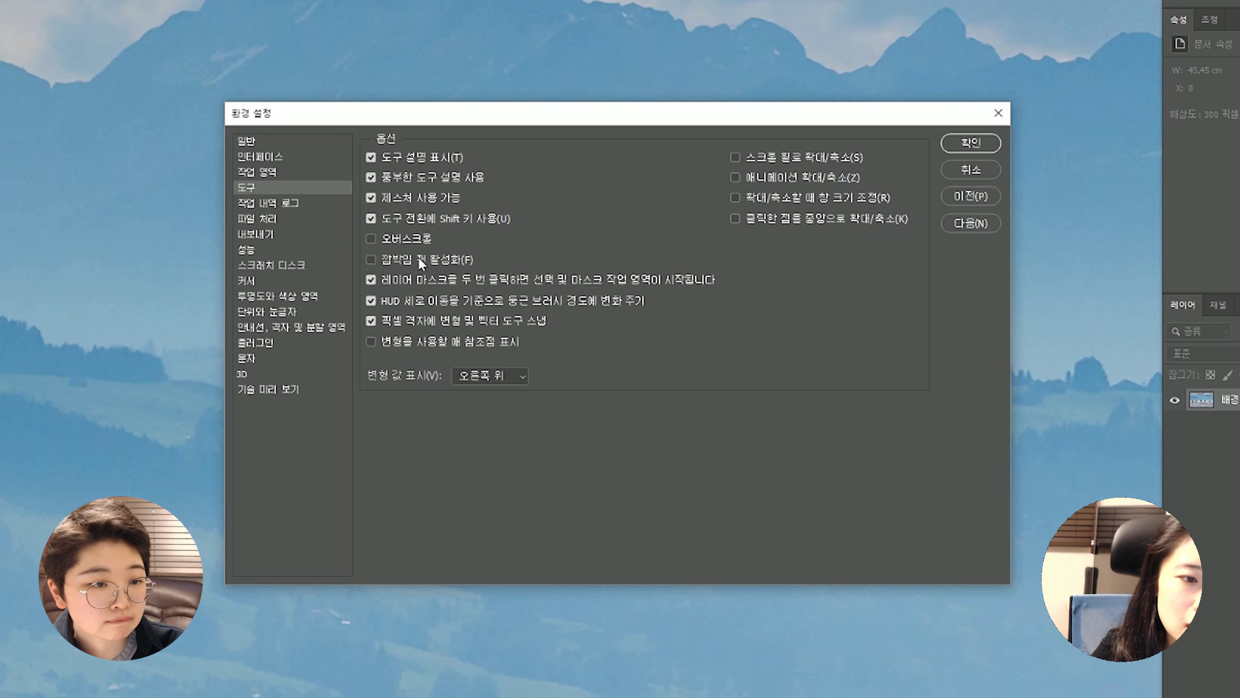
pyautogui.click(284, 207)
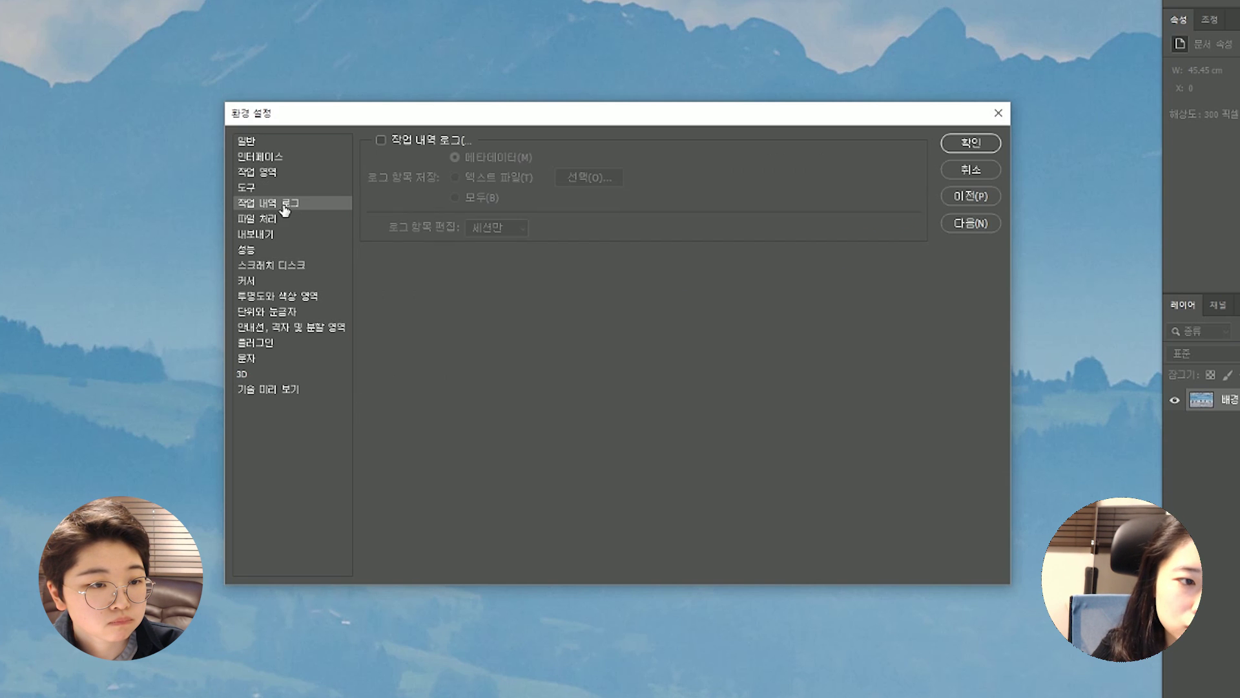
pyautogui.click(270, 222)
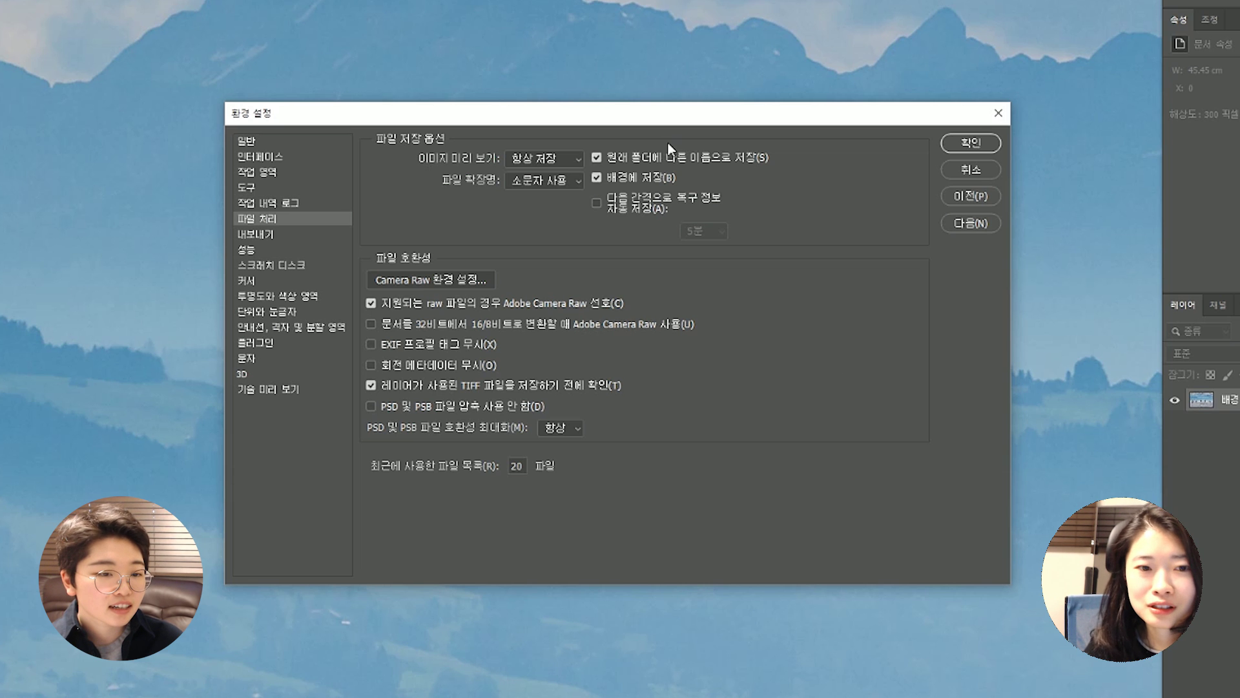
pyautogui.moveTo(699, 115); pyautogui.dragTo(651, 135)
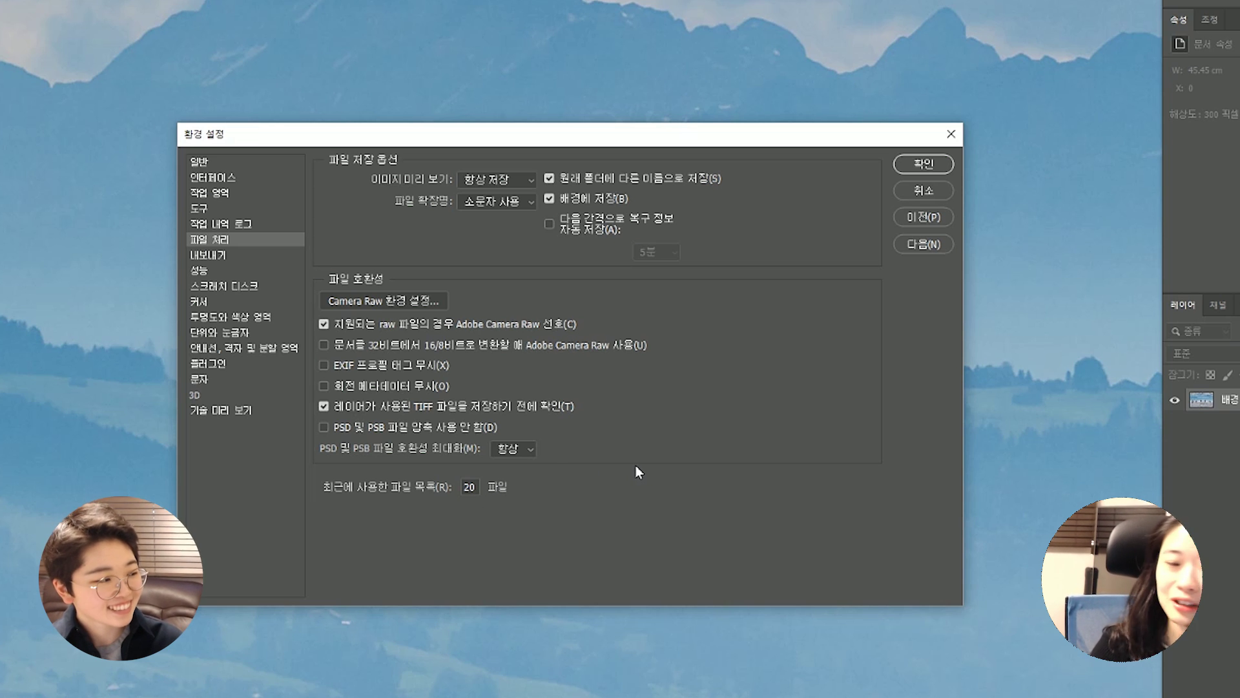
pyautogui.click(548, 224)
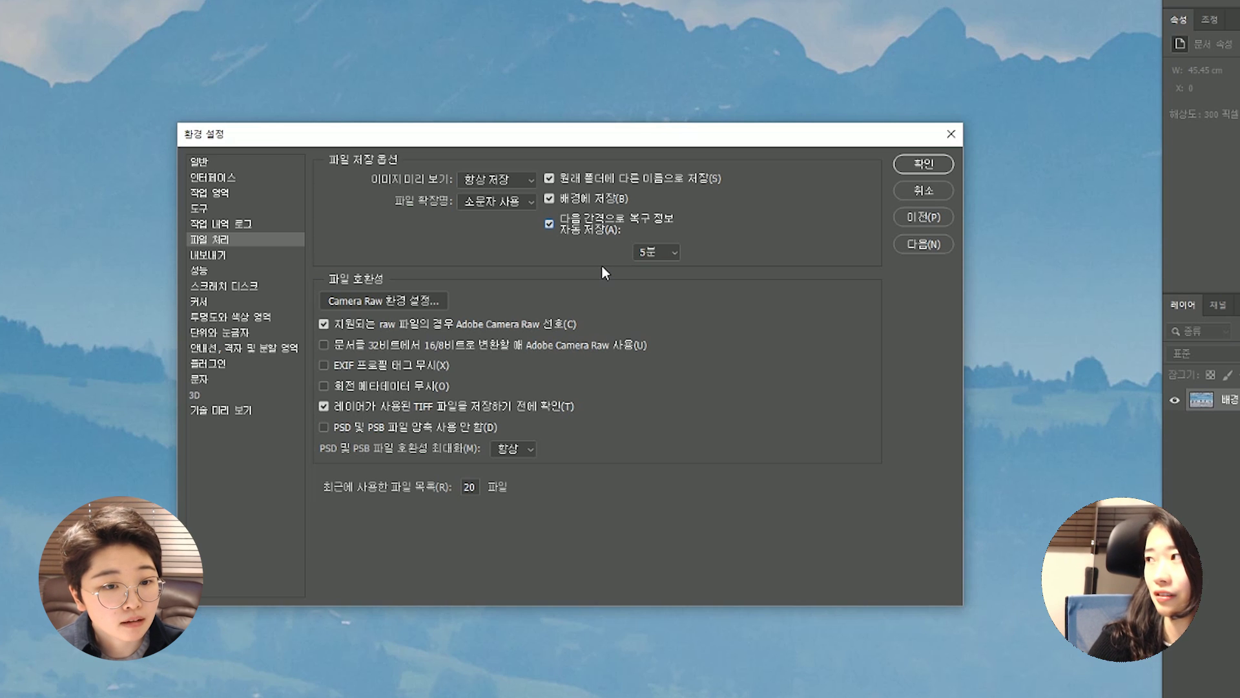
# - Try a 10-minute recovery auto-save interval, set it back to 5 minutes and close the preferences
pyautogui.click(652, 252)
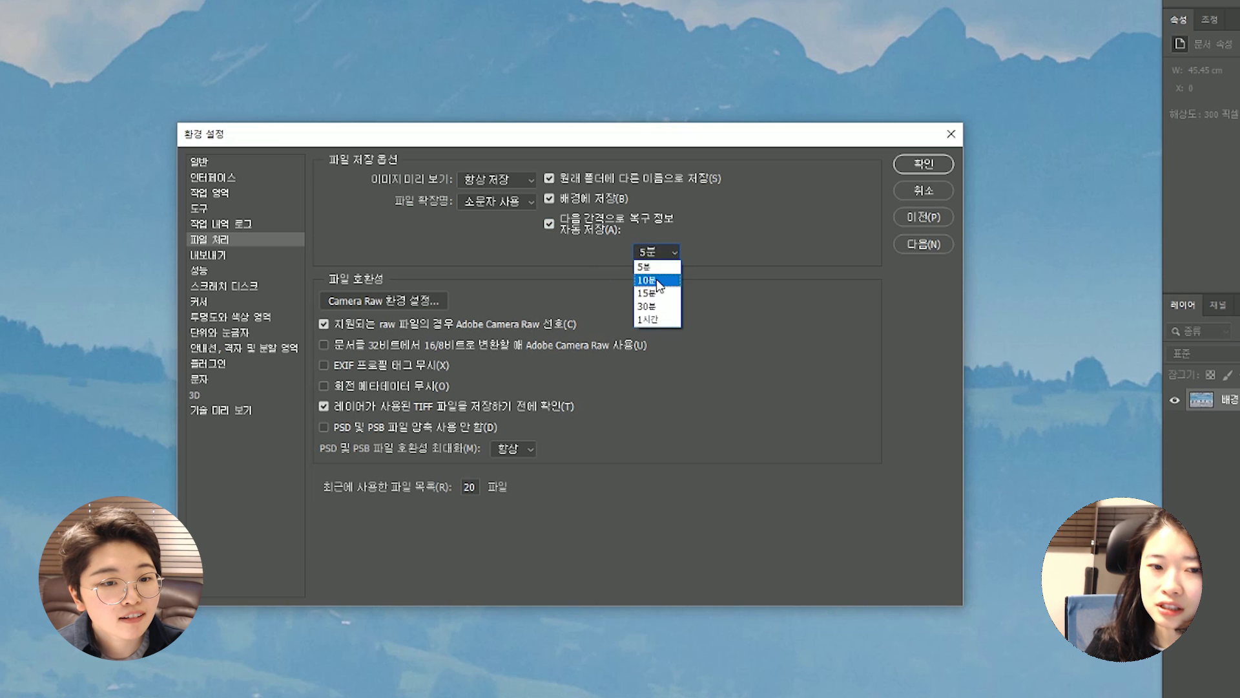
pyautogui.click(649, 284)
pyautogui.click(656, 255)
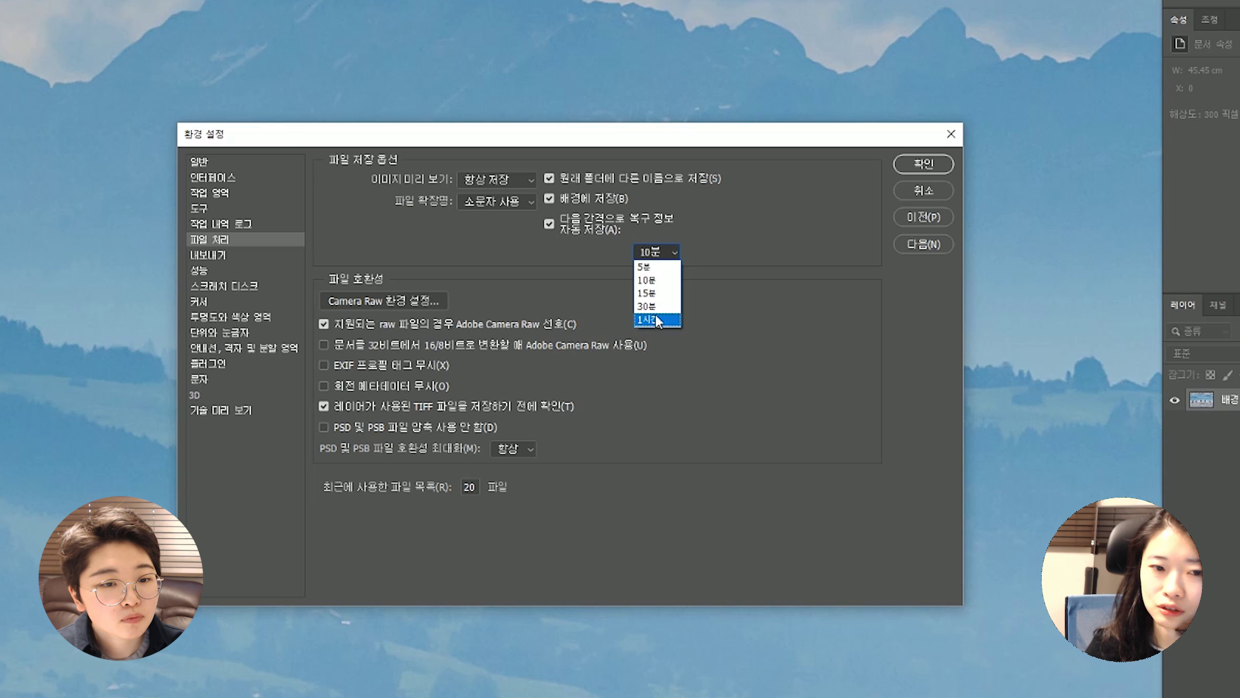
pyautogui.click(656, 267)
pyautogui.moveTo(748, 135); pyautogui.dragTo(806, 97)
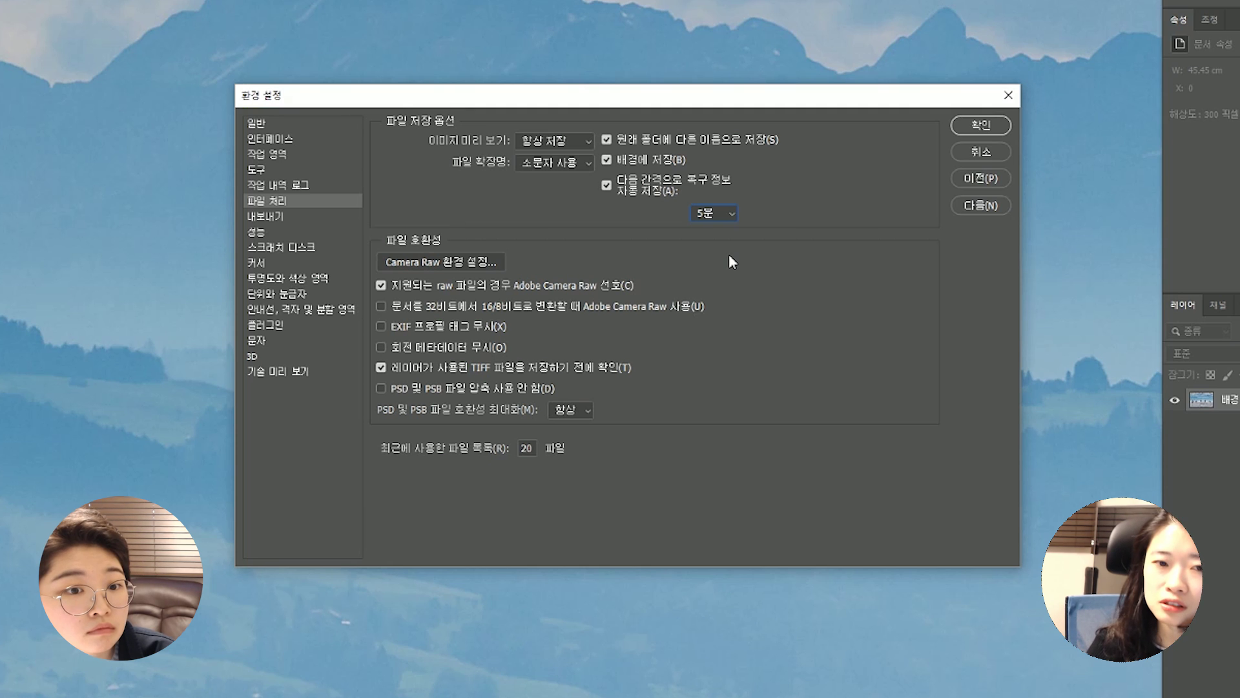
pyautogui.click(714, 213)
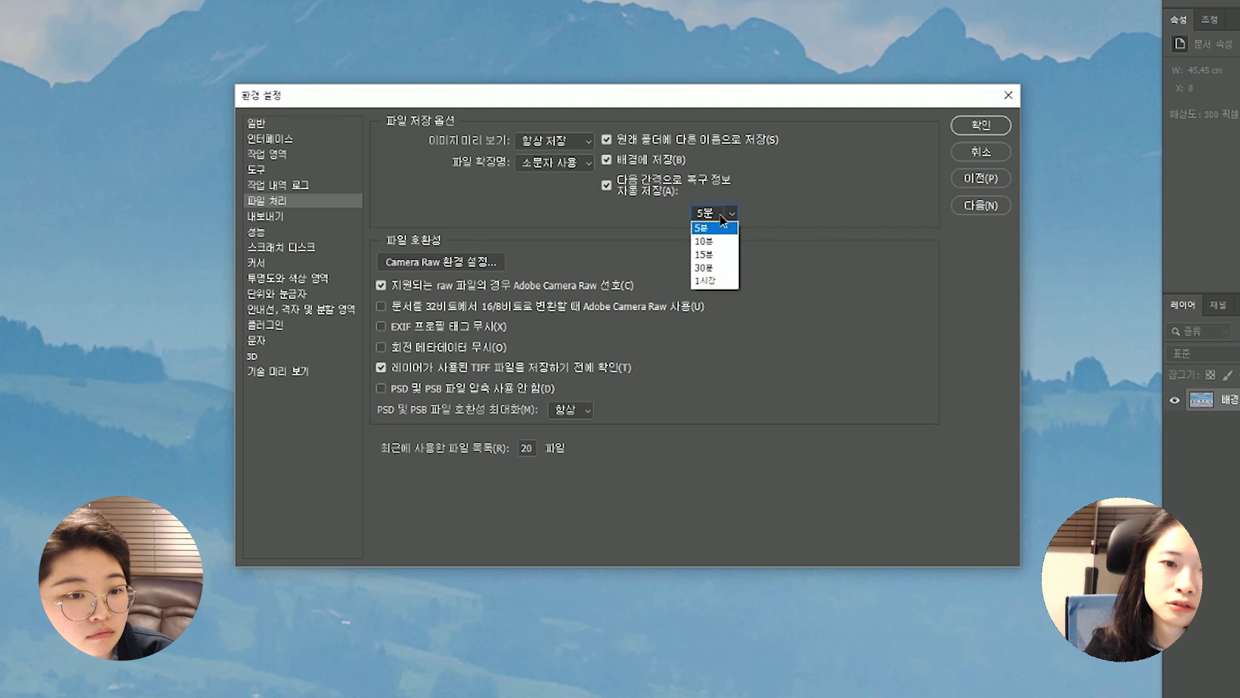
pyautogui.click(794, 243)
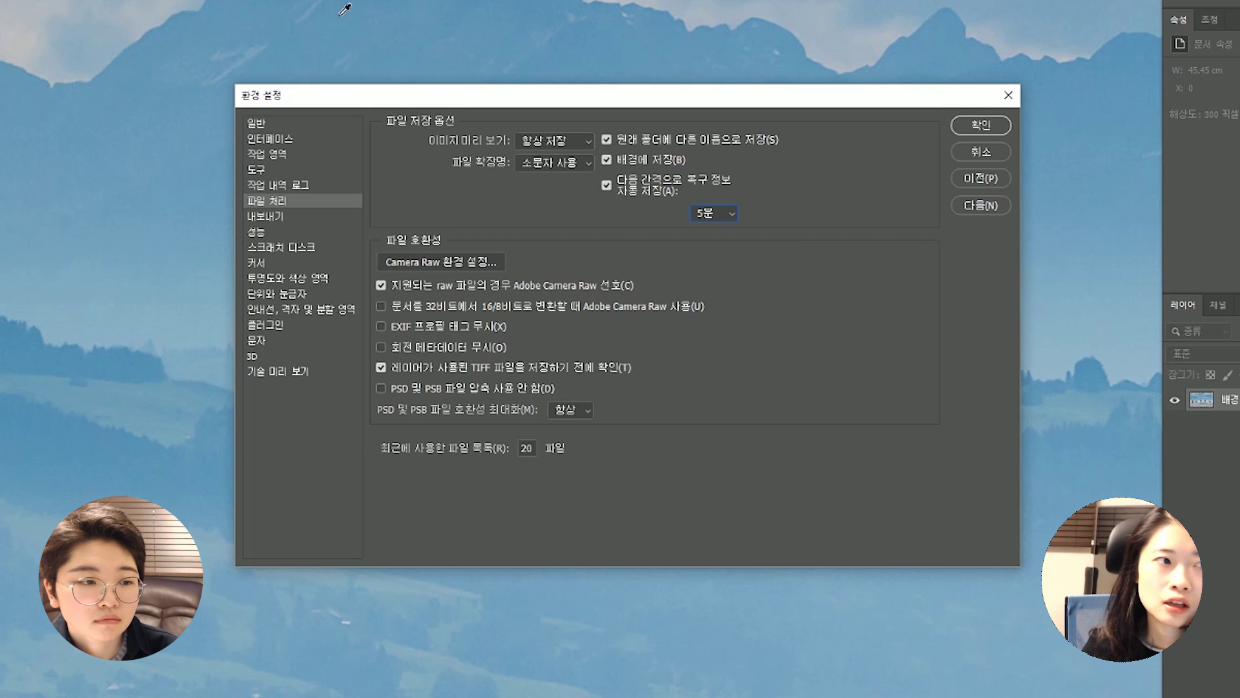
pyautogui.click(970, 152)
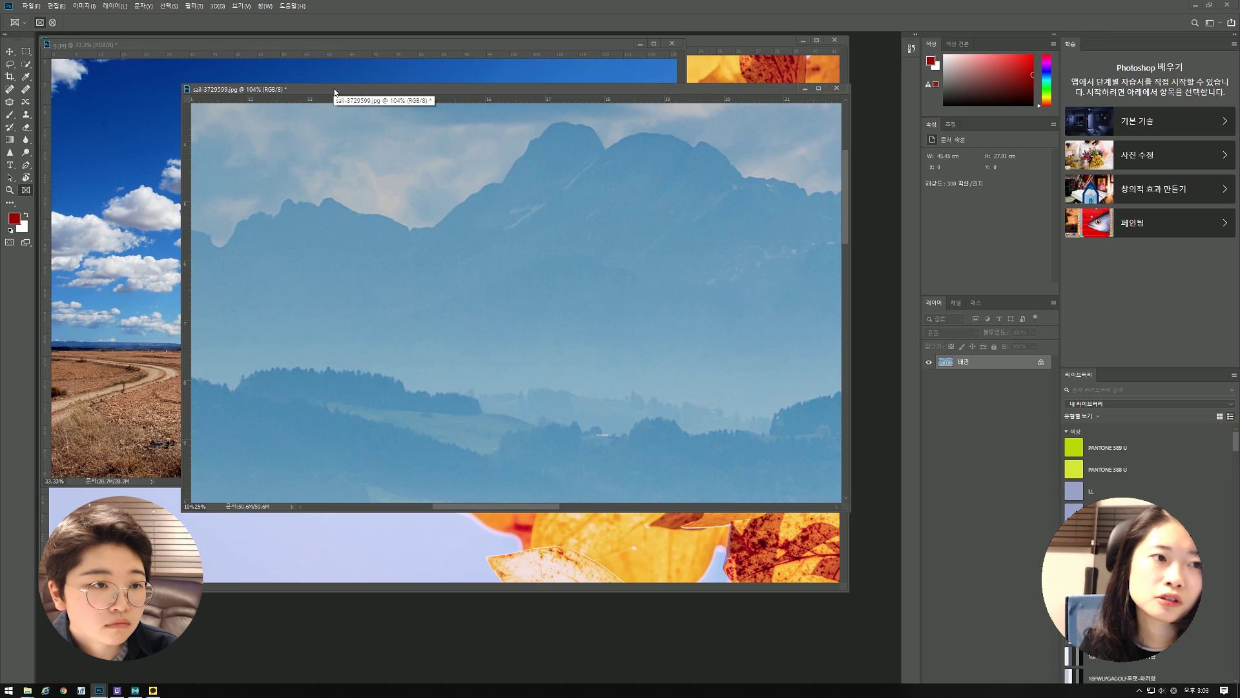
# - Reposition the floating sailboat window and look over the image between the mountains and the boats
pyautogui.moveTo(334, 92); pyautogui.dragTo(274, 93)
pyautogui.scroll(-5, 462, 297)
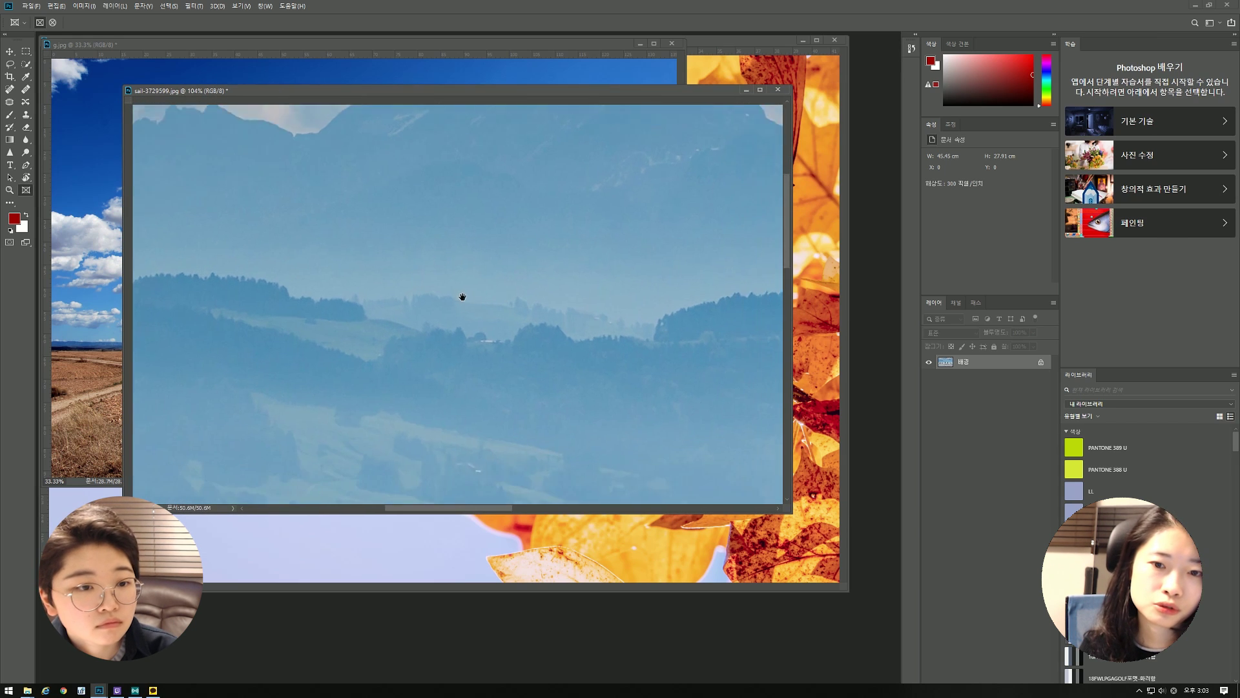
pyautogui.scroll(-5, 505, 355)
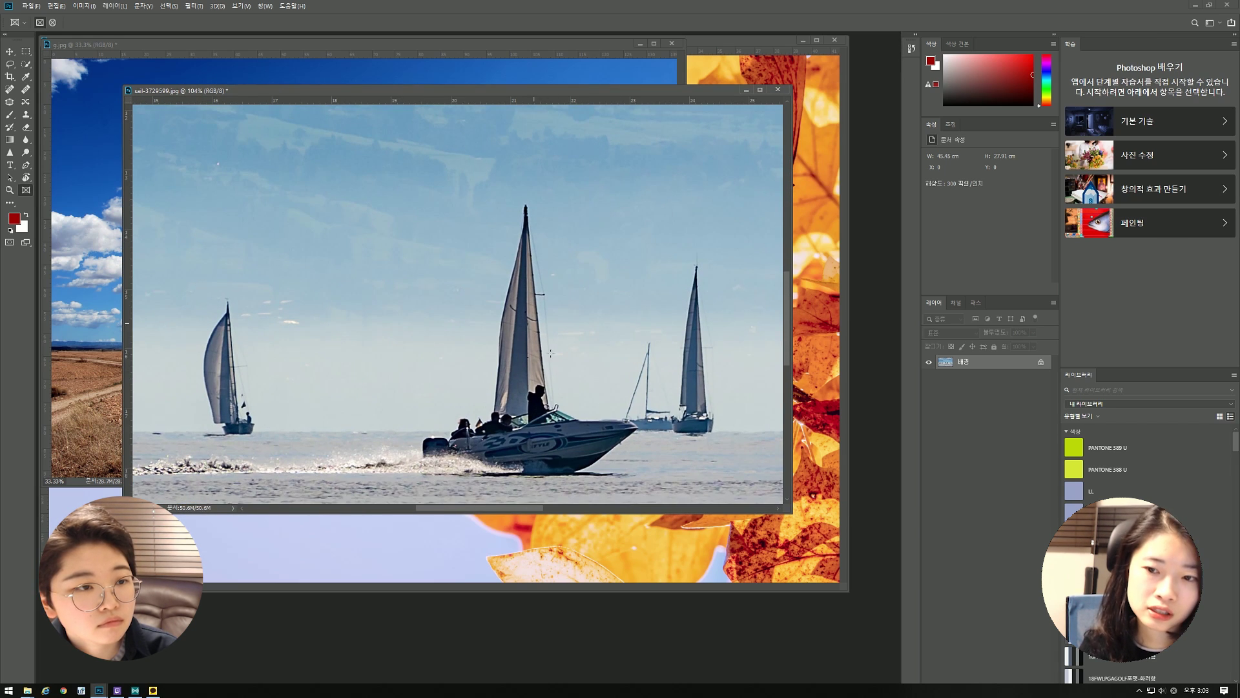
pyautogui.scroll(10, 550, 354)
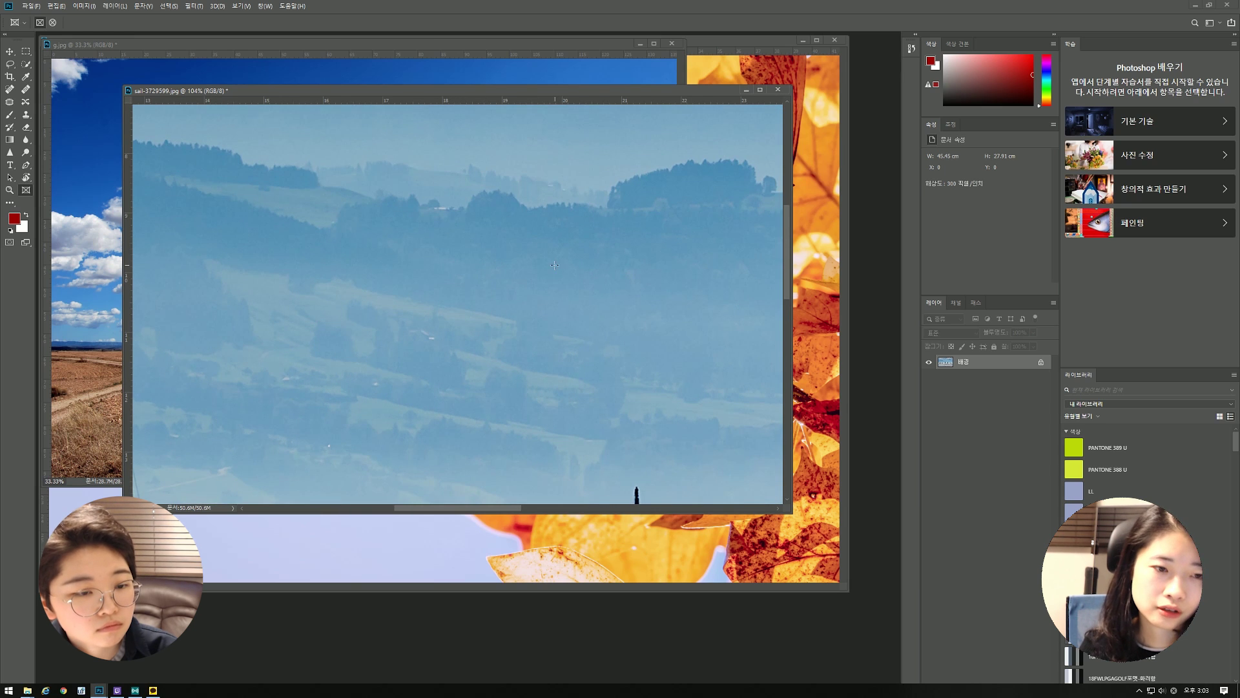
pyautogui.hotkey('ctrl', 'l')
pyautogui.press('Escape')
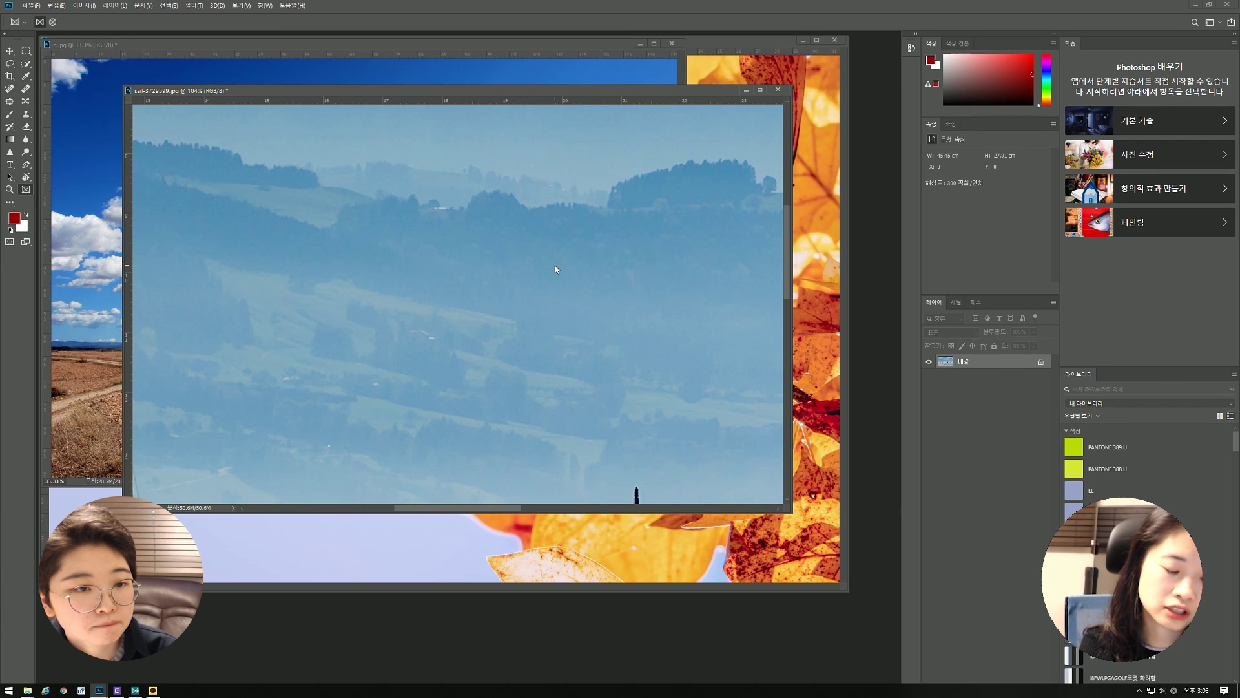
# - Open the performance preferences and examine the description of the history states and cache settings
pyautogui.hotkey('ctrl', 'k')
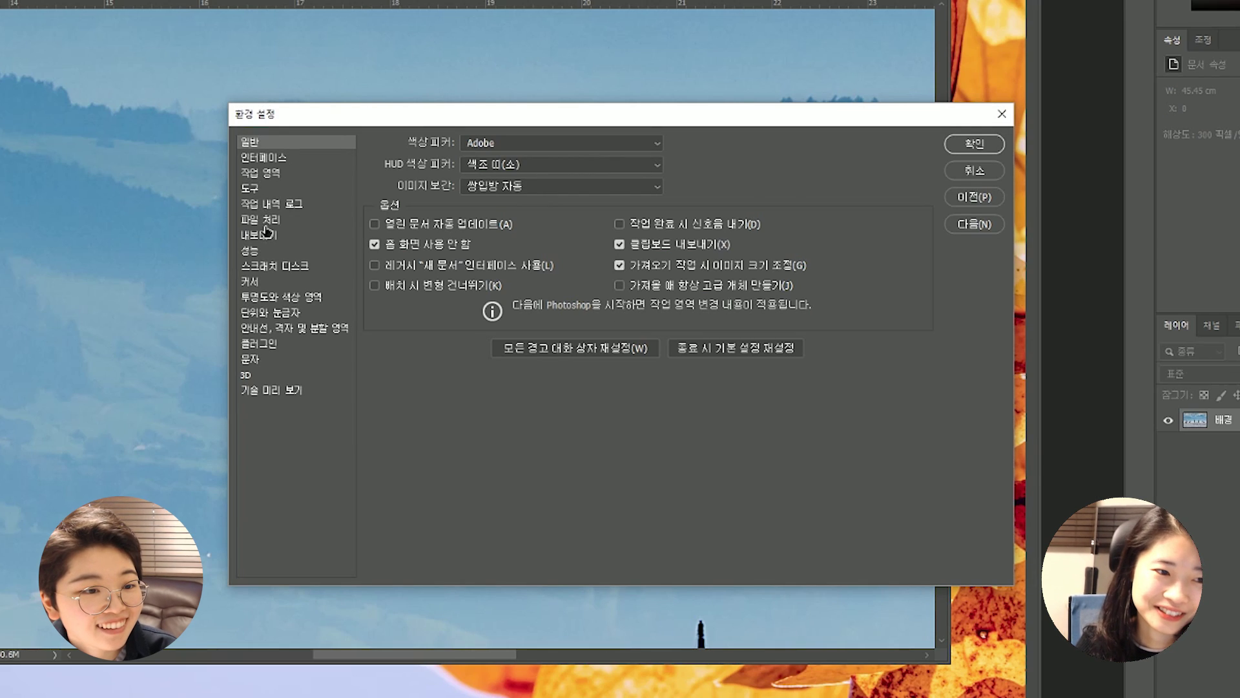
pyautogui.click(264, 222)
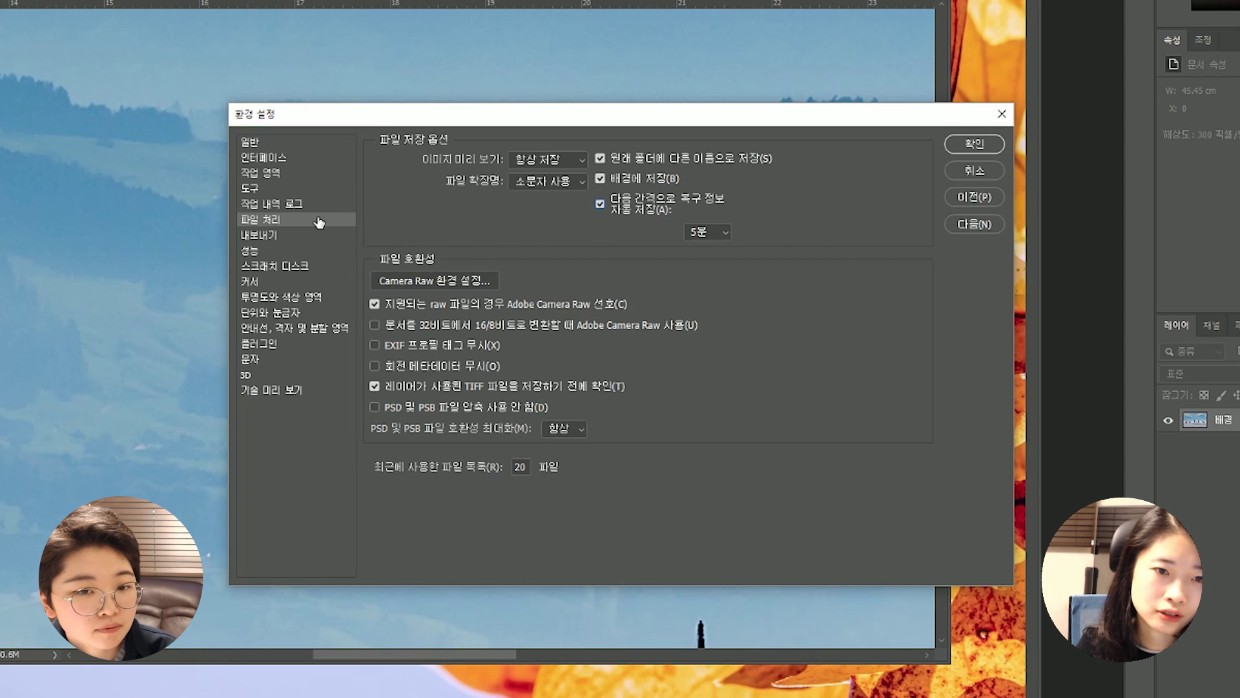
pyautogui.click(271, 235)
pyautogui.click(263, 256)
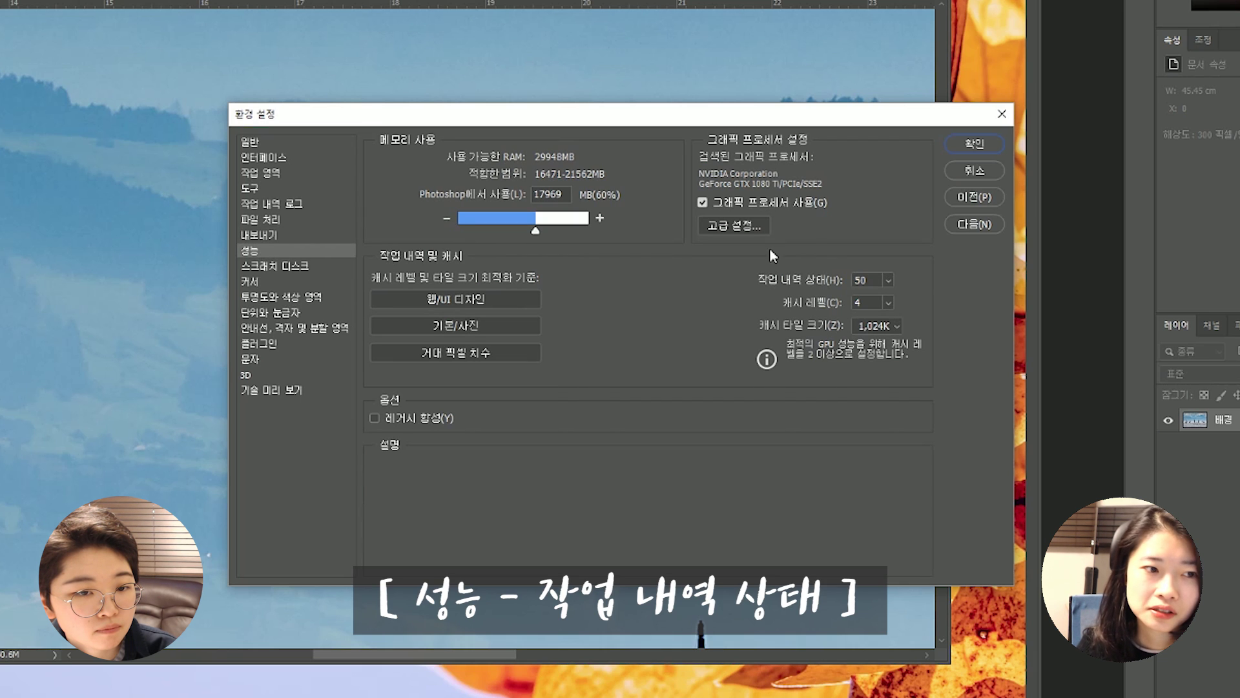
pyautogui.moveTo(886, 277)
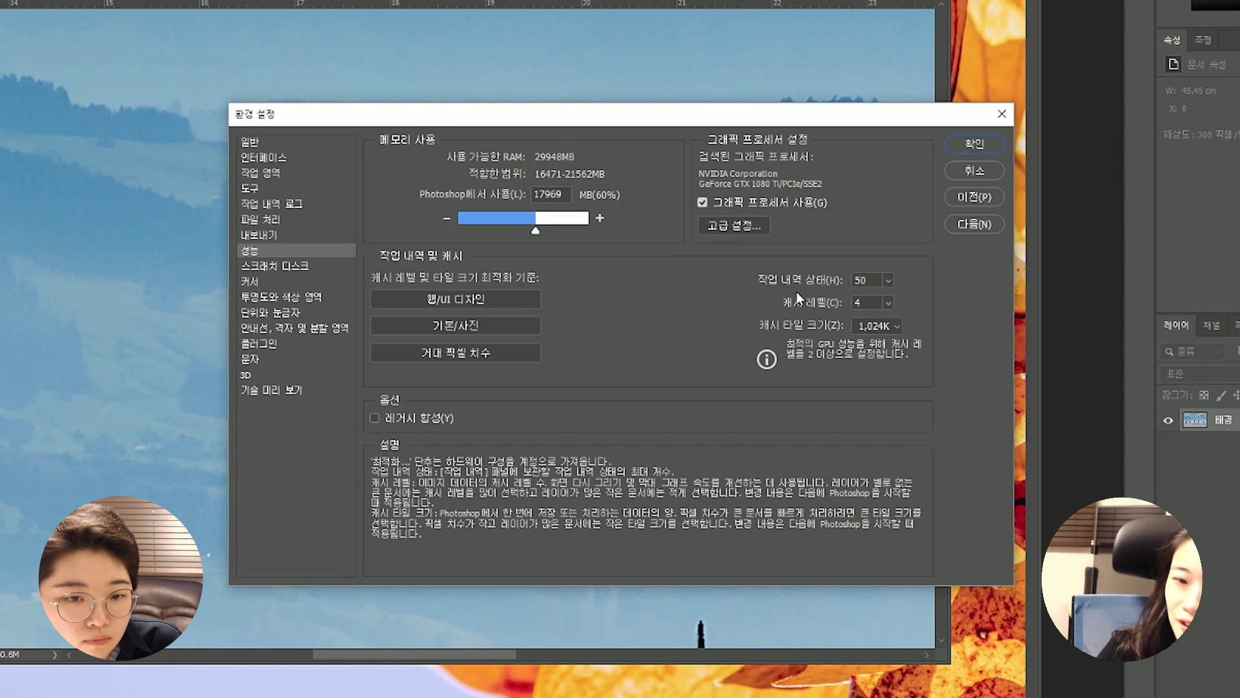
pyautogui.moveTo(894, 181)
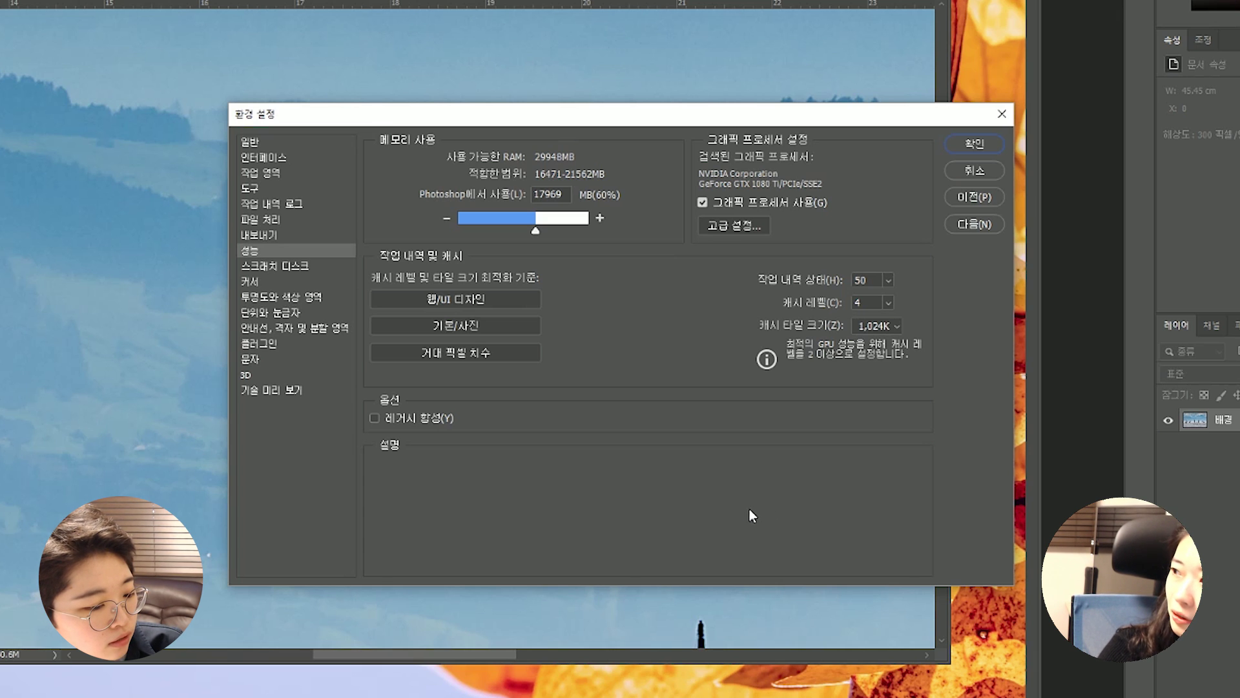
pyautogui.moveTo(823, 285)
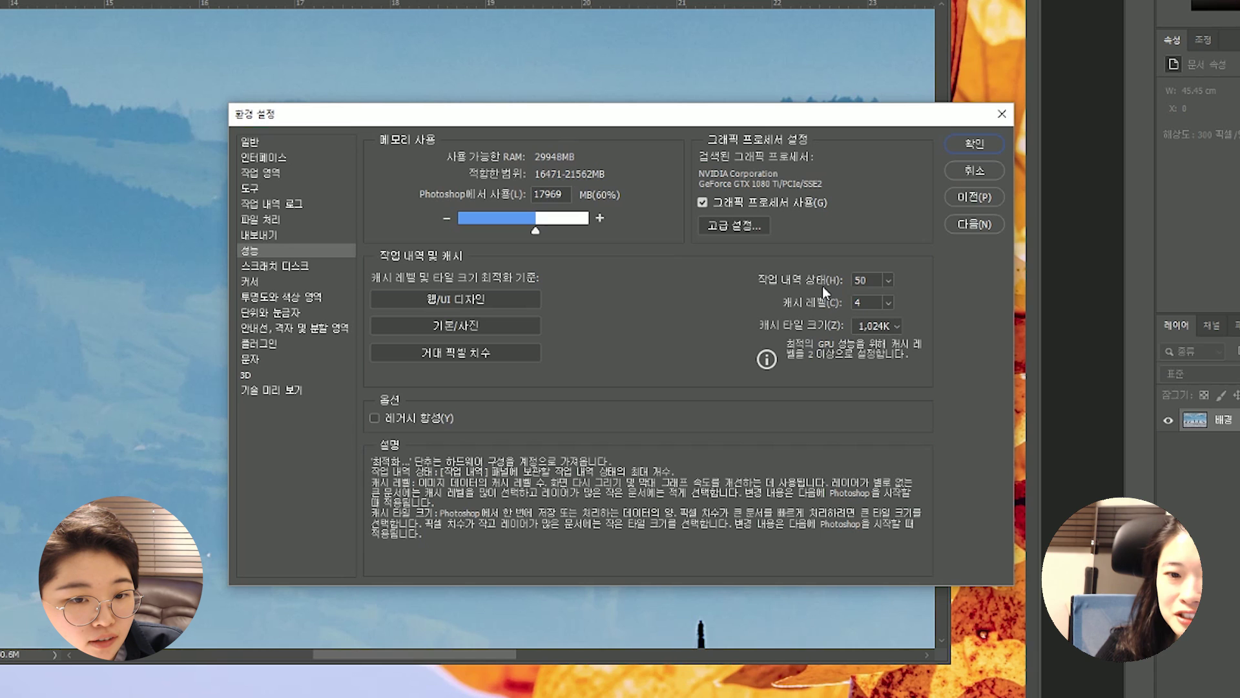
# - Set the number of history states to 100 in the performance preferences
pyautogui.click(868, 282)
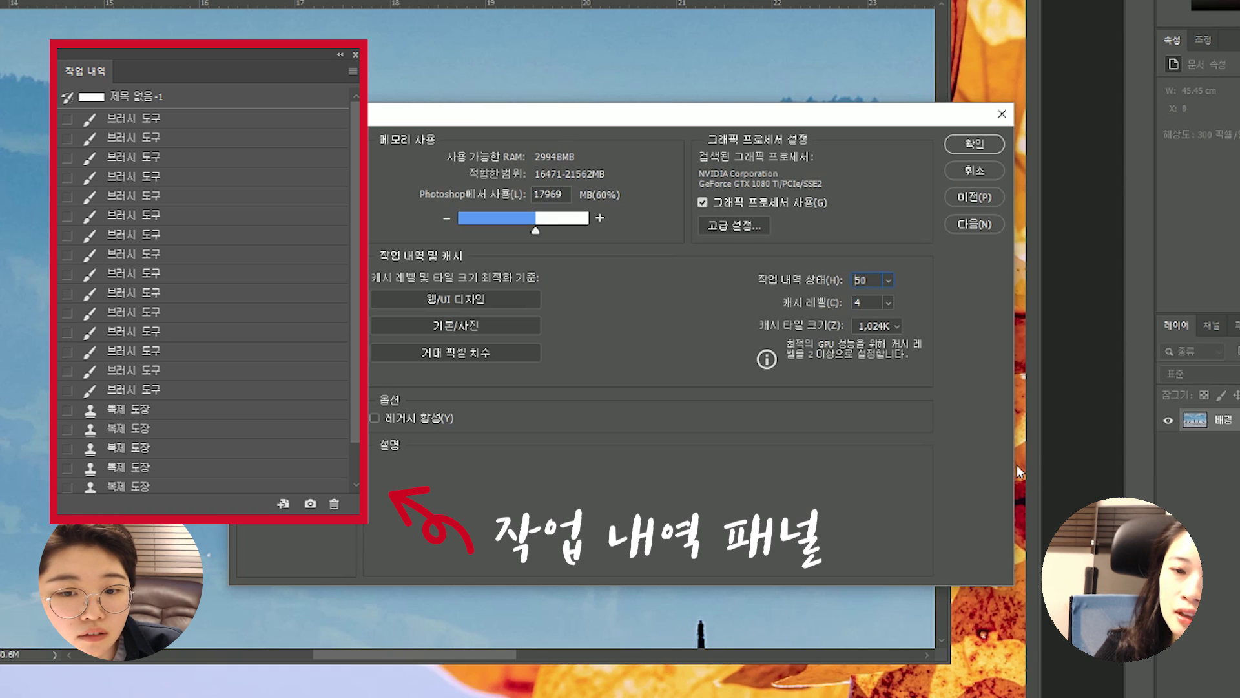
pyautogui.moveTo(894, 278)
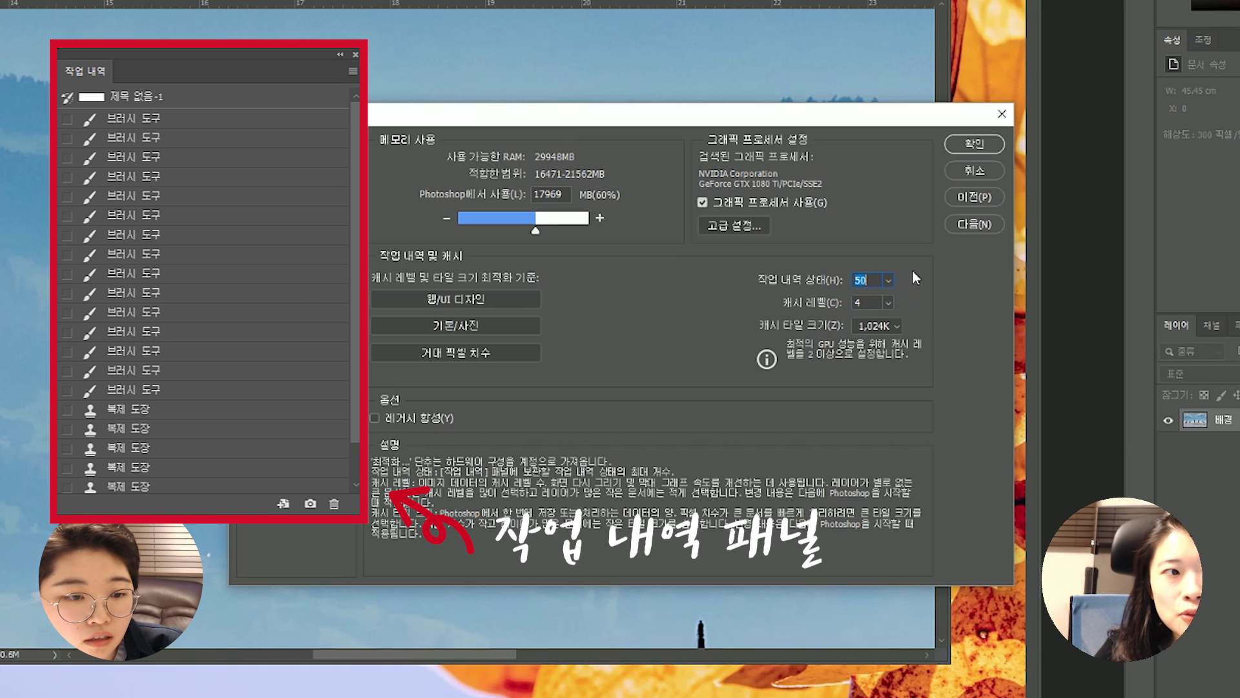
pyautogui.click(889, 280)
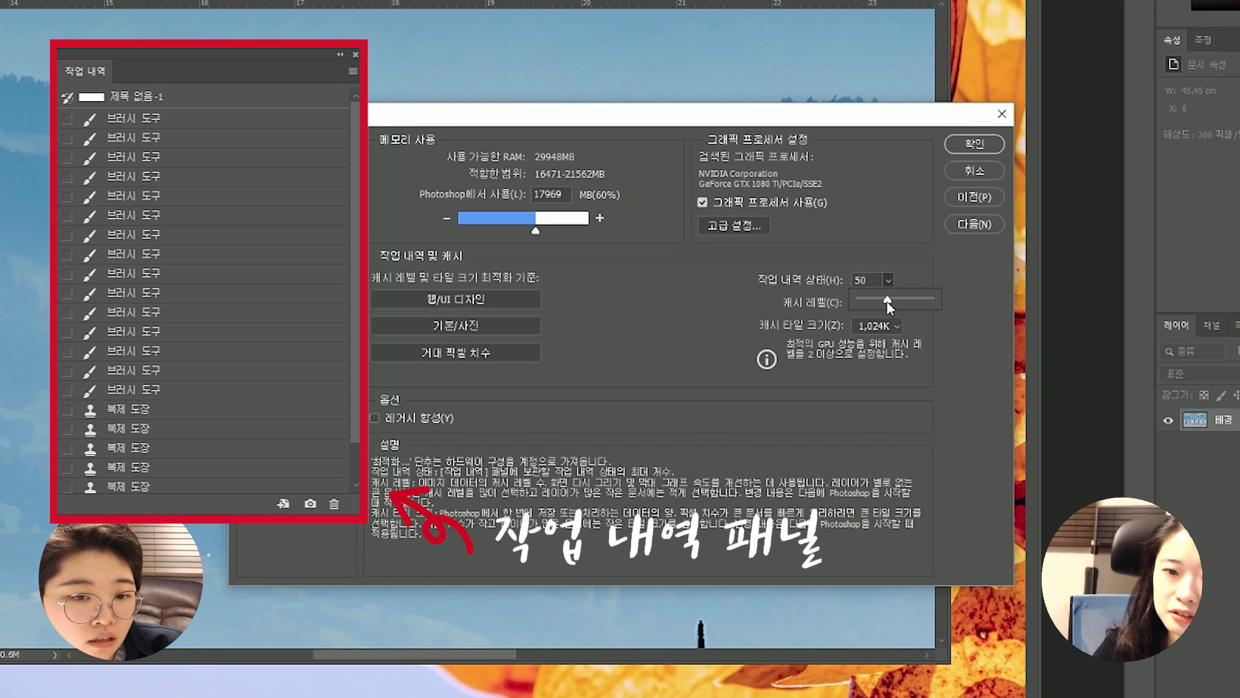
pyautogui.moveTo(888, 304); pyautogui.dragTo(893, 331)
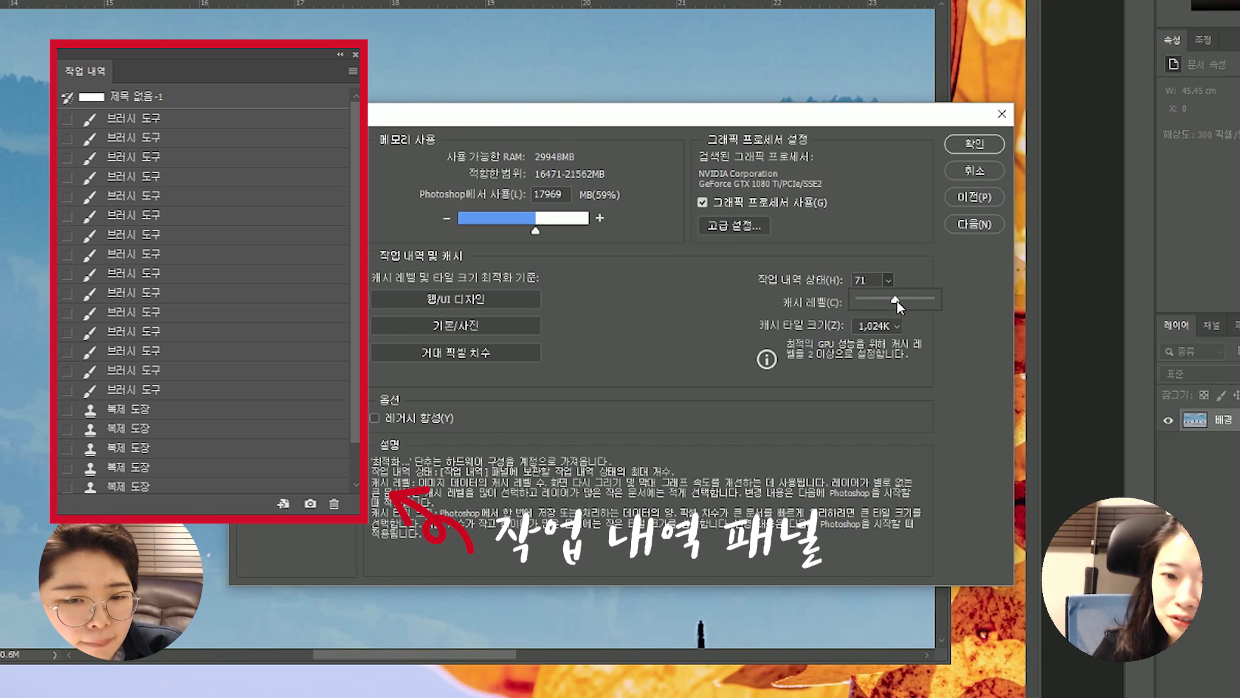
pyautogui.moveTo(895, 300)
pyautogui.mouseDown()
pyautogui.moveTo(992, 313)
pyautogui.moveTo(898, 334)
pyautogui.moveTo(908, 337)
pyautogui.moveTo(904, 304)
pyautogui.mouseUp()
pyautogui.click(831, 262)
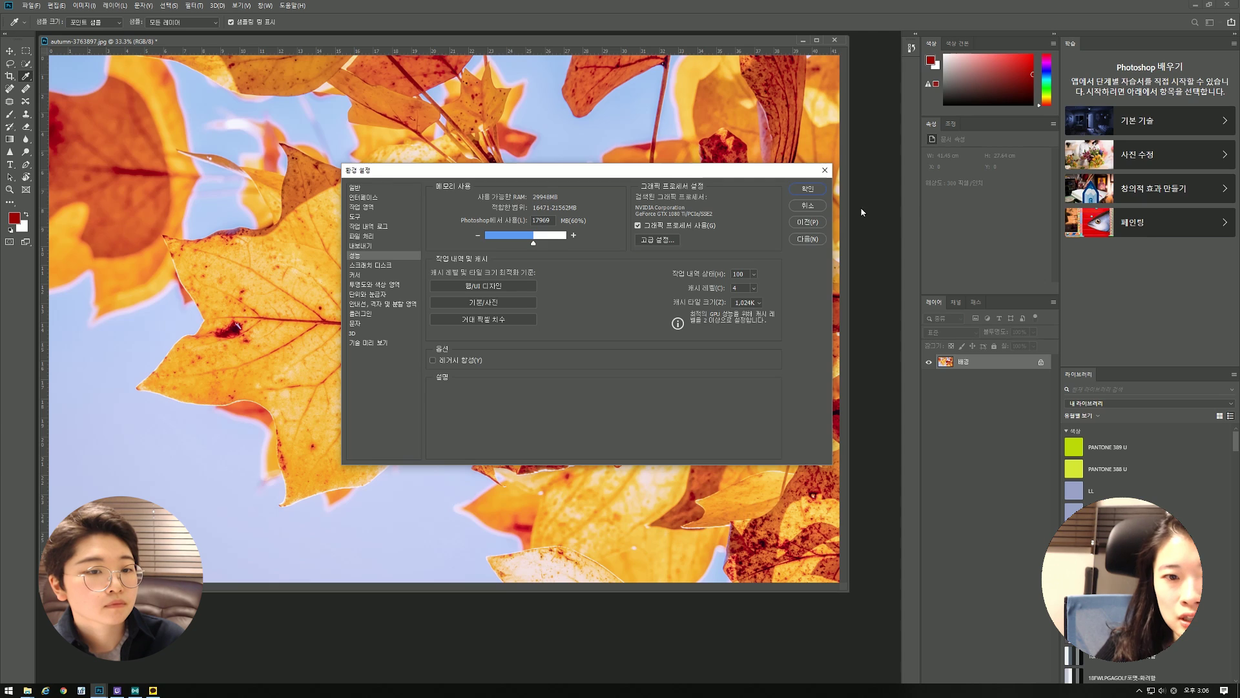
# - Review the scratch disk, cursor, transparency and units preferences, return to performance and apply the settings
pyautogui.click(360, 266)
pyautogui.click(358, 275)
pyautogui.click(359, 284)
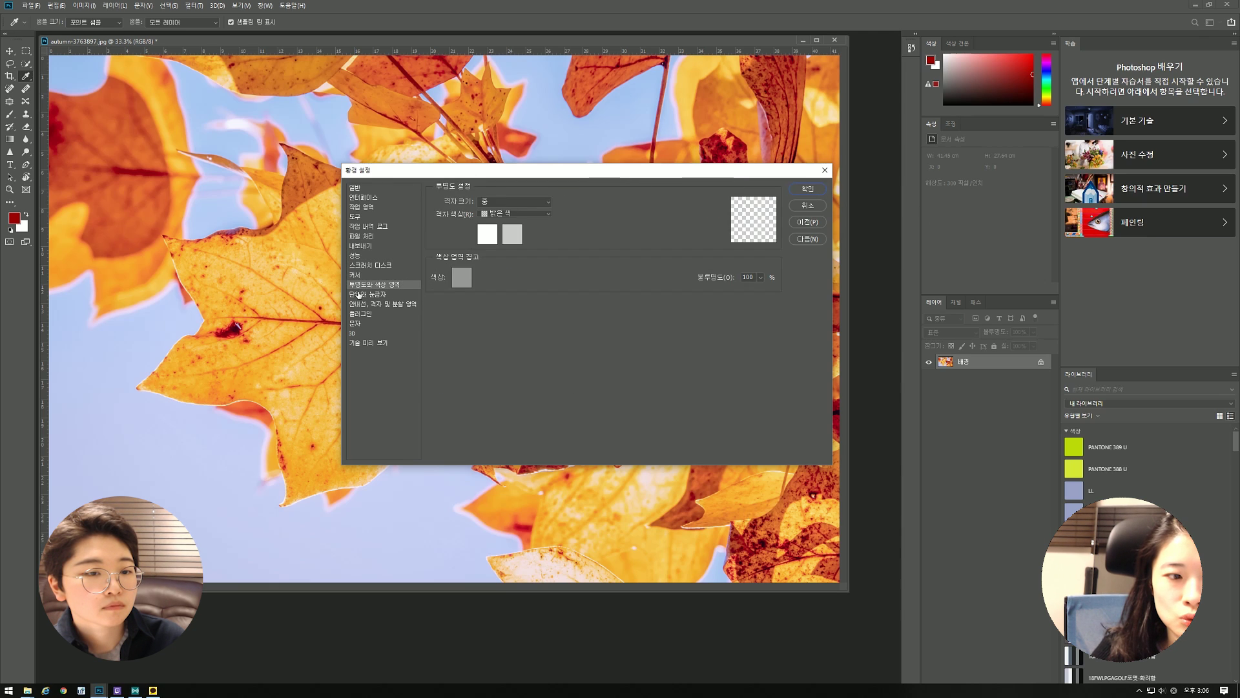
pyautogui.click(359, 295)
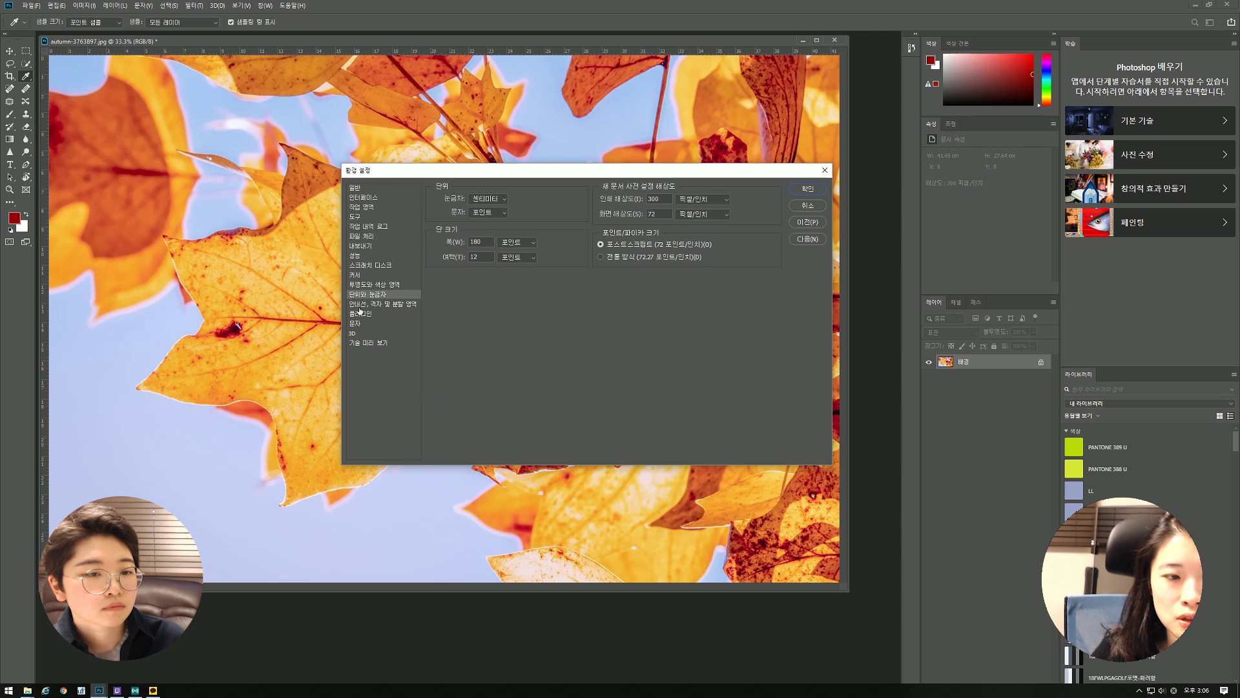
pyautogui.click(360, 257)
pyautogui.click(819, 190)
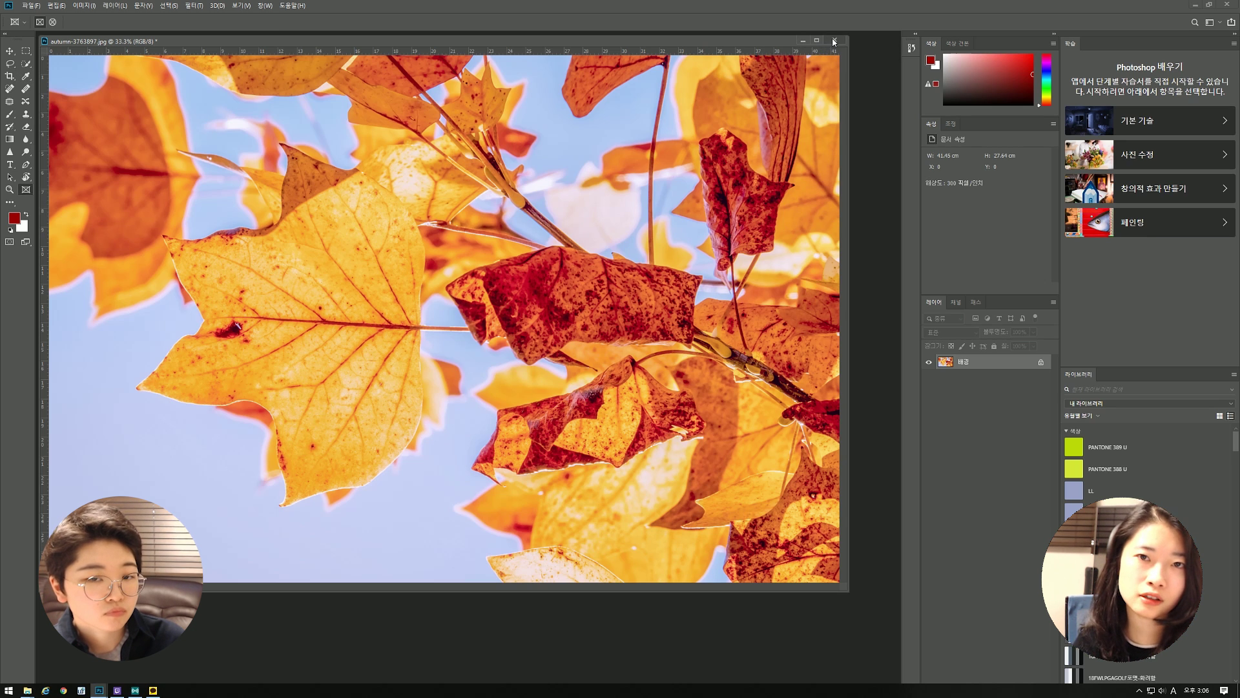
# - Close the autumn leaves image, then review the home screen option in the general preferences and confirm
pyautogui.hotkey('ctrl', 'q')
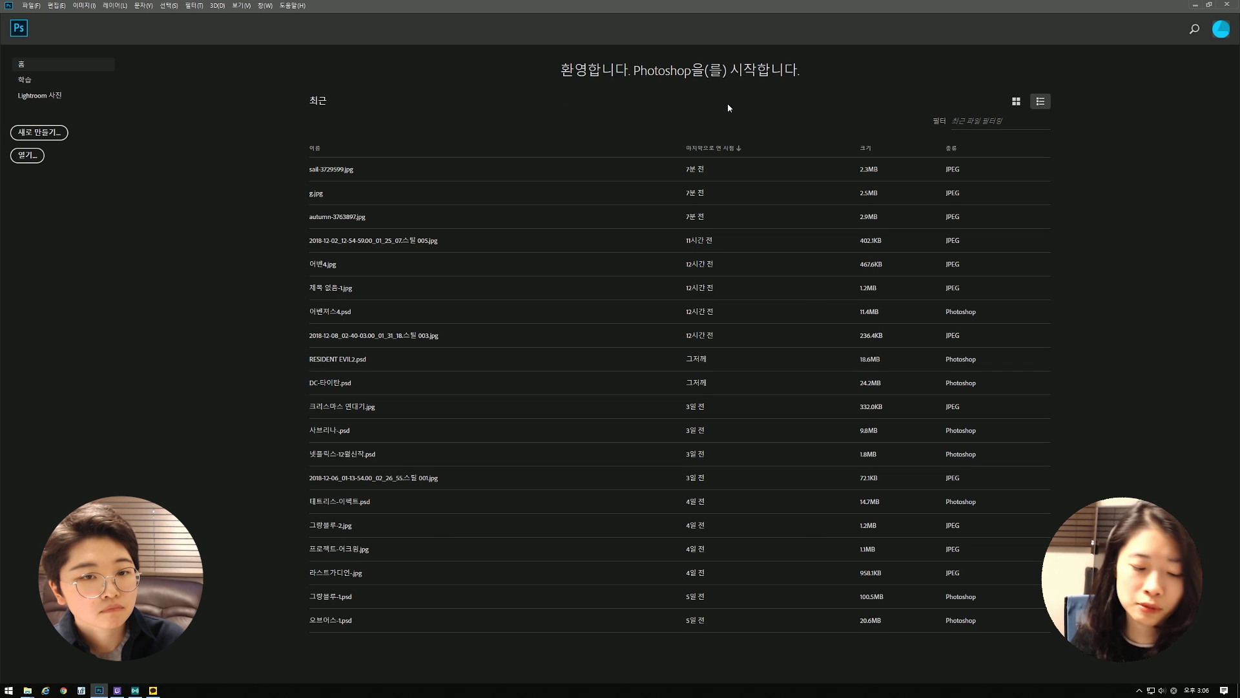
pyautogui.hotkey('ctrl', 'k')
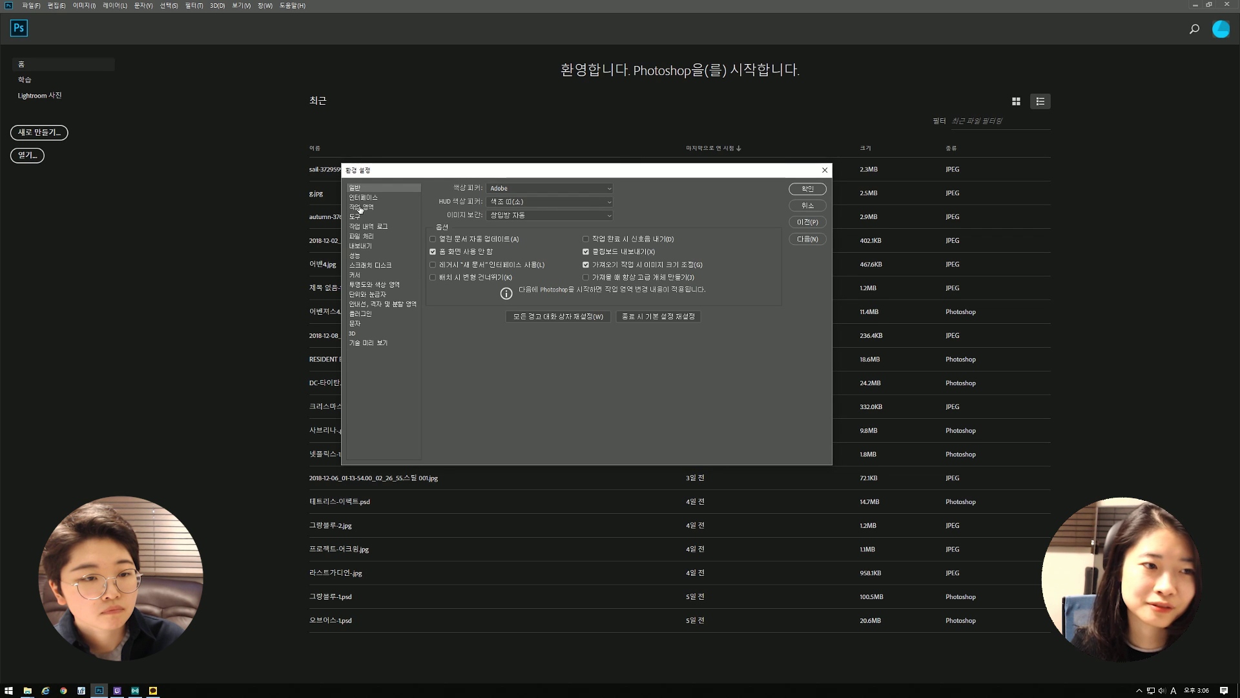
pyautogui.click(363, 199)
pyautogui.click(357, 188)
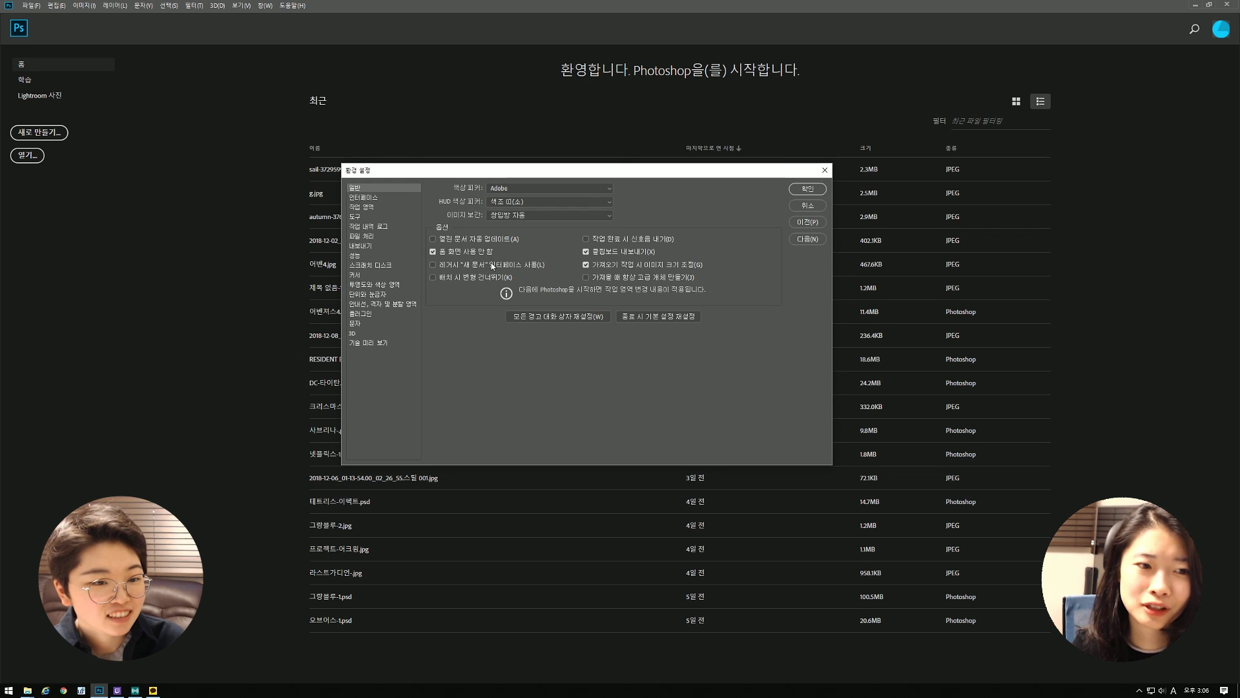
pyautogui.click(815, 190)
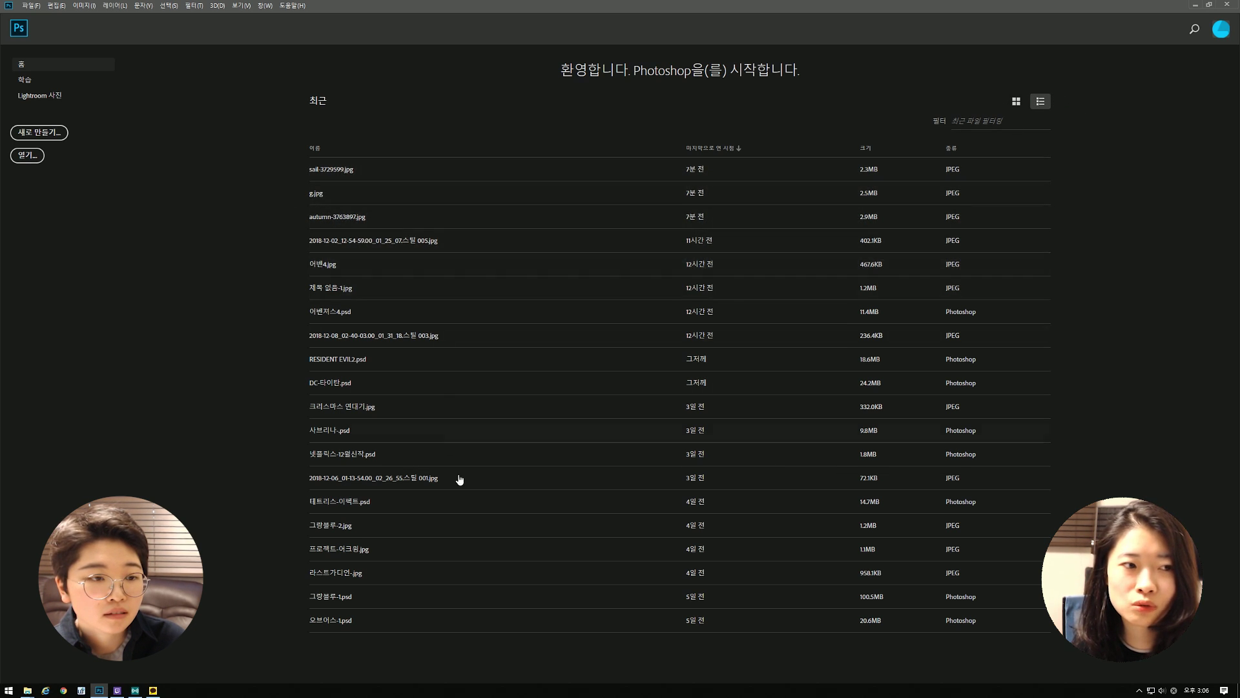
# - View the recent files as thumbnails, return to the list view, and check the general preferences again
pyautogui.click(1017, 102)
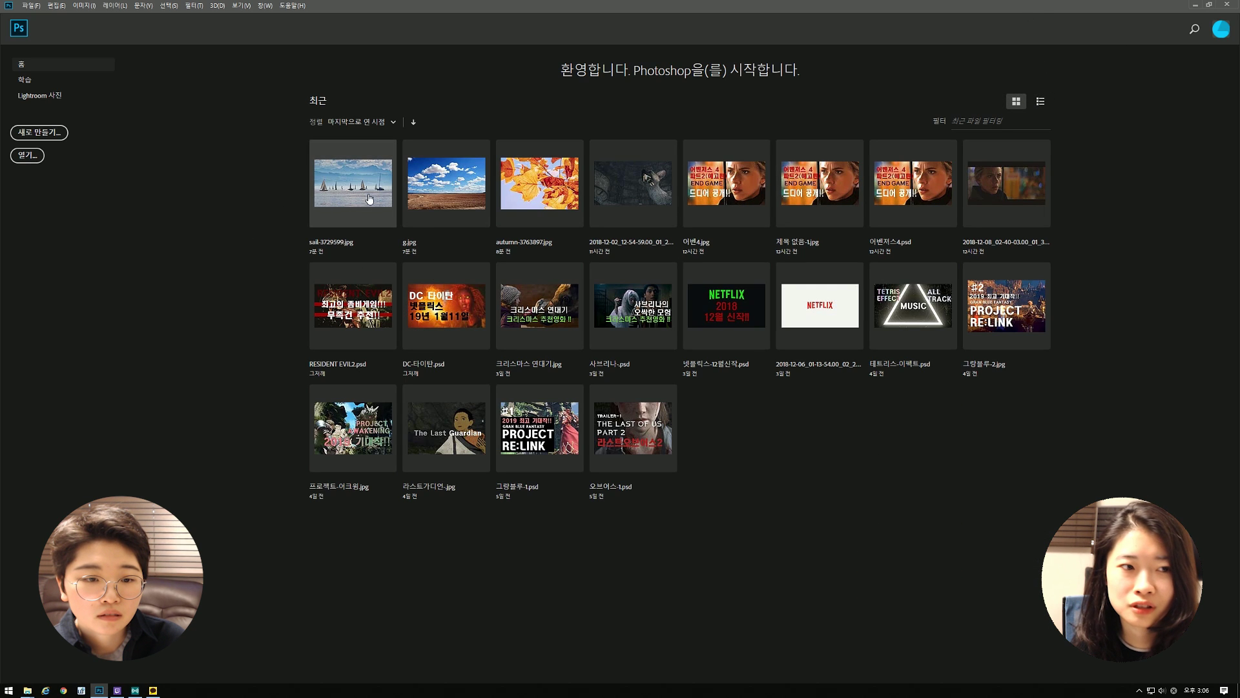
pyautogui.click(1046, 105)
pyautogui.hotkey('ctrl', 'k')
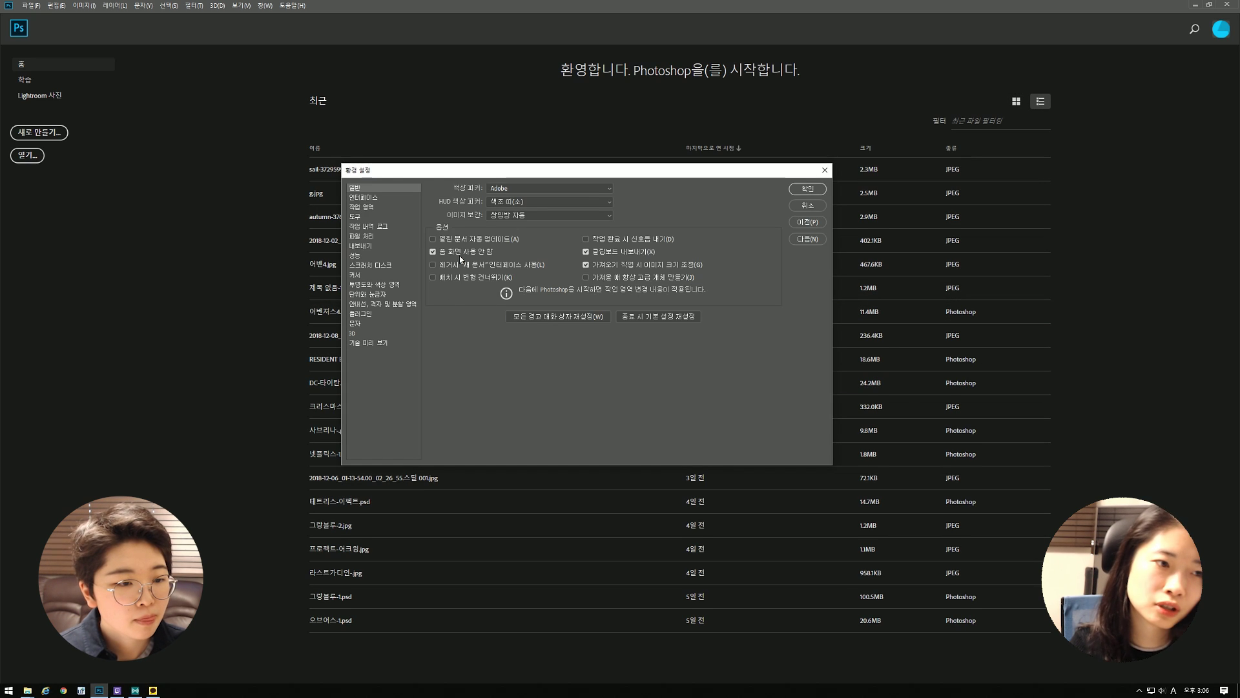
pyautogui.click(361, 197)
pyautogui.click(385, 188)
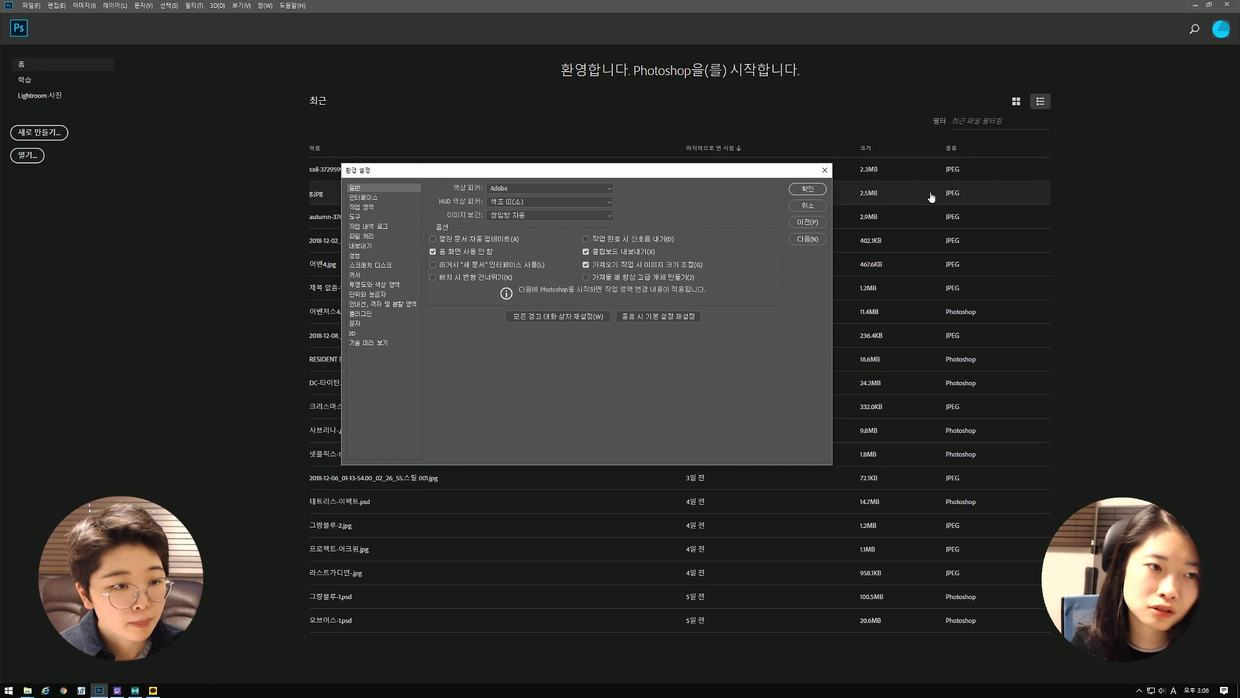
pyautogui.click(810, 190)
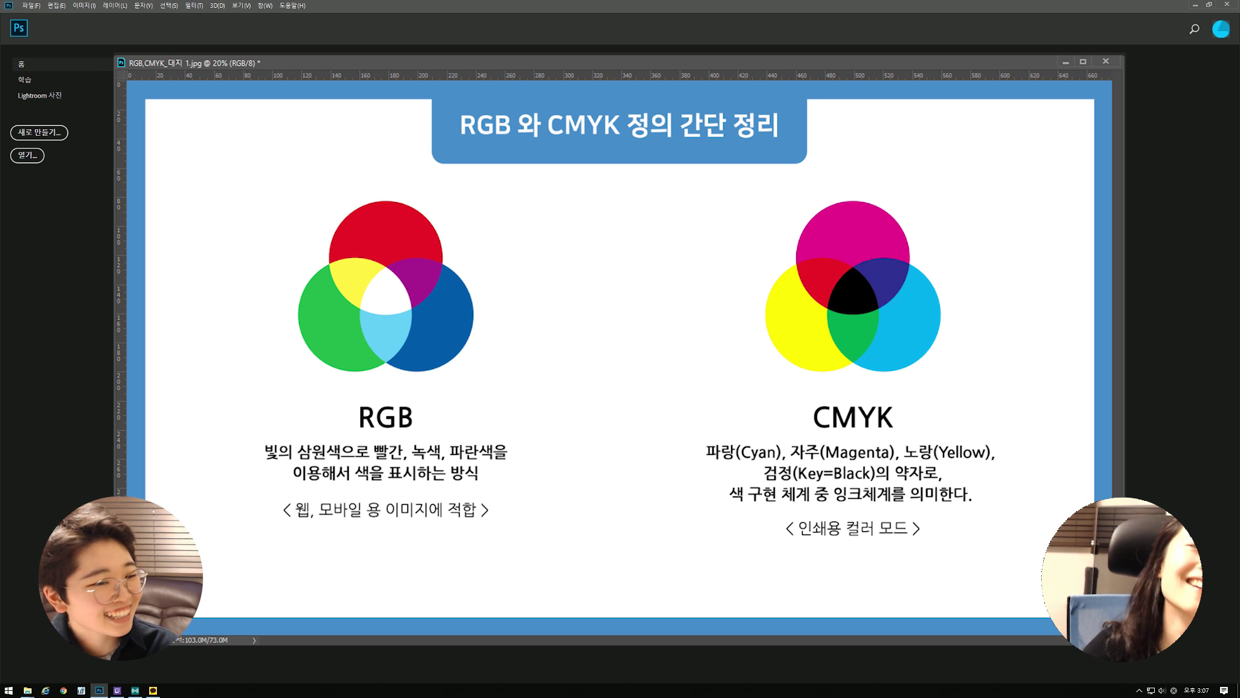
# - In the color settings, set the CMYK working space to Japan Color 2001 Coated and enable monitor color desaturation at 20%
pyautogui.click(55, 6)
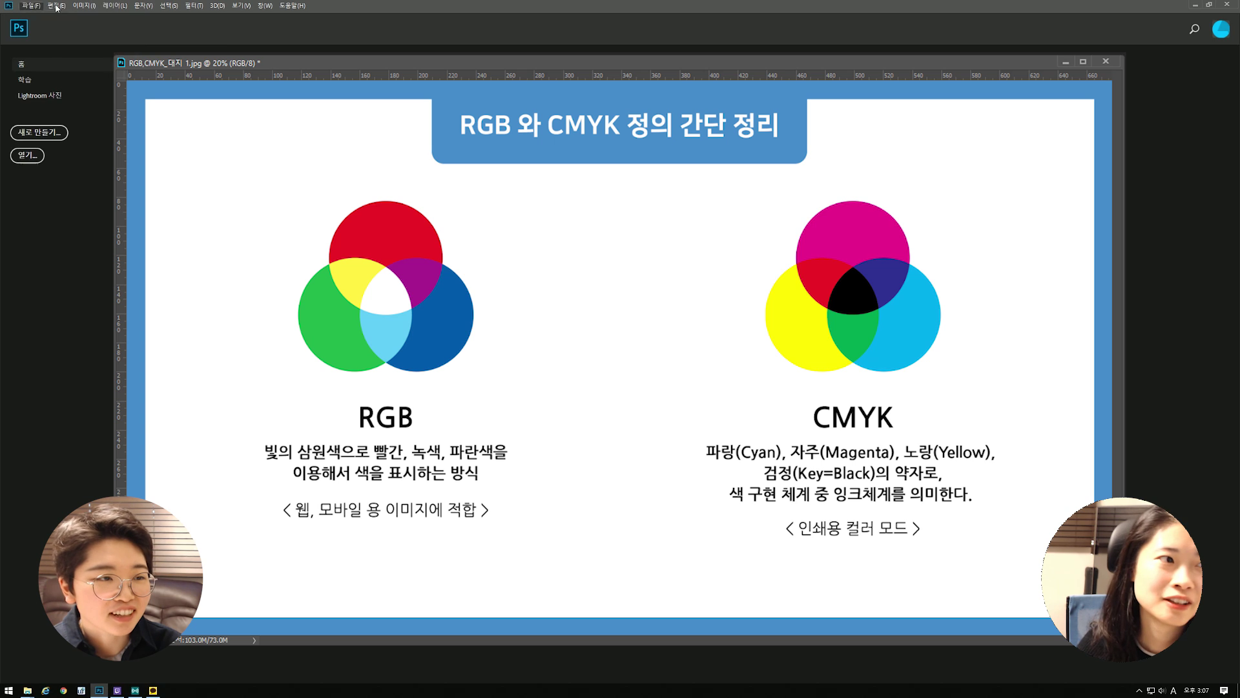
pyautogui.press('Escape')
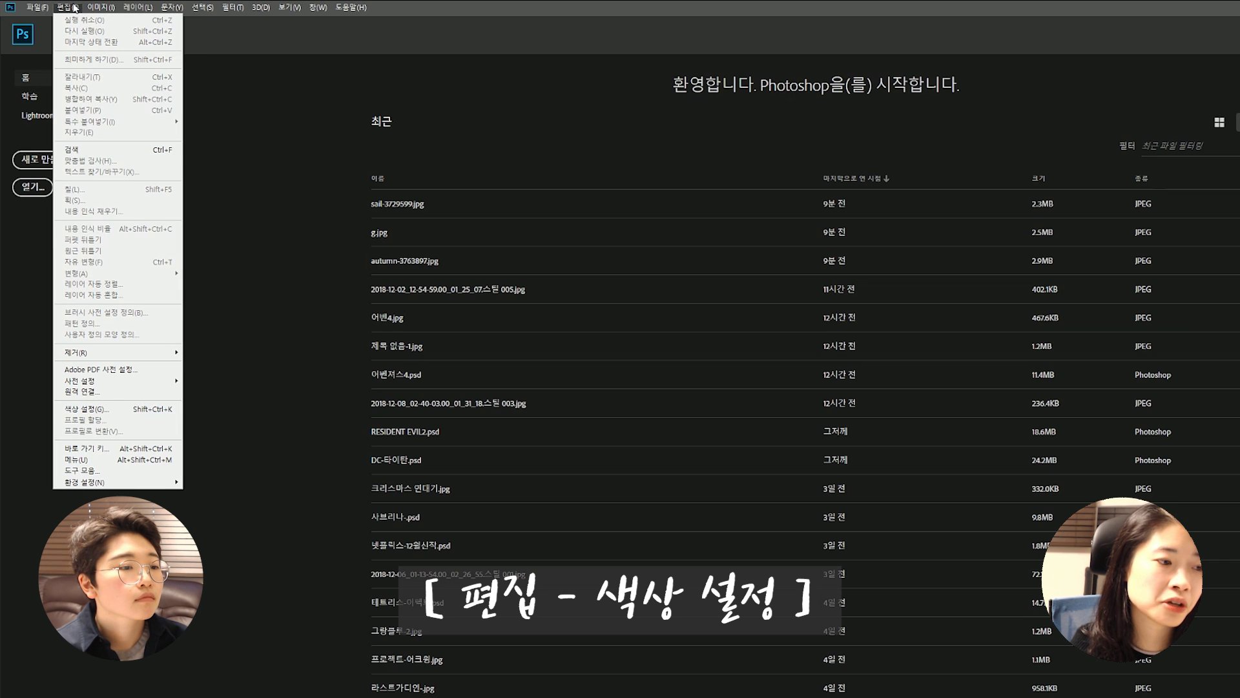
pyautogui.click(116, 414)
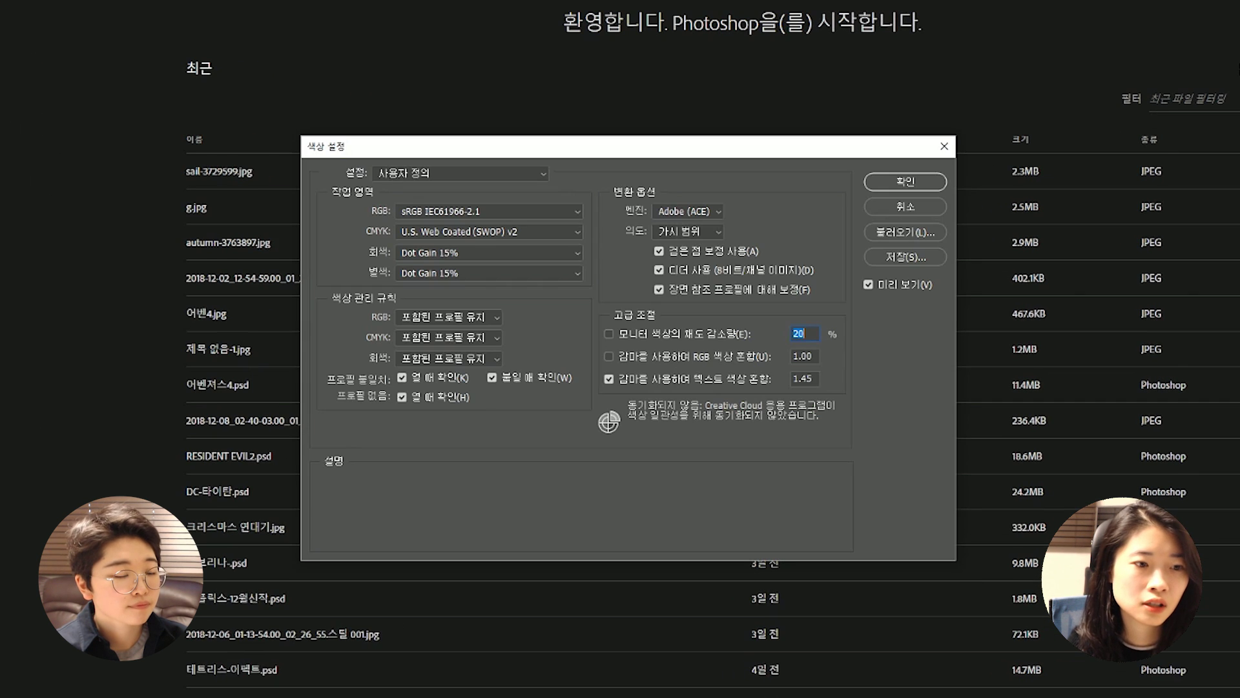
pyautogui.click(573, 233)
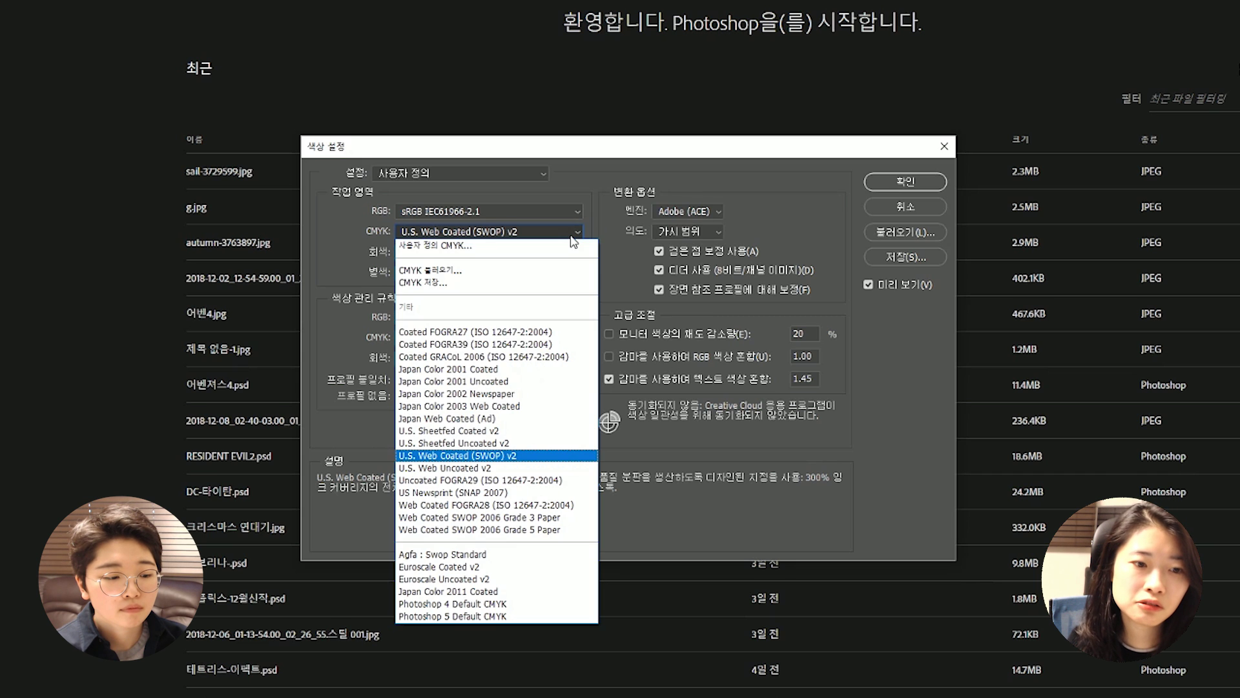
pyautogui.click(571, 370)
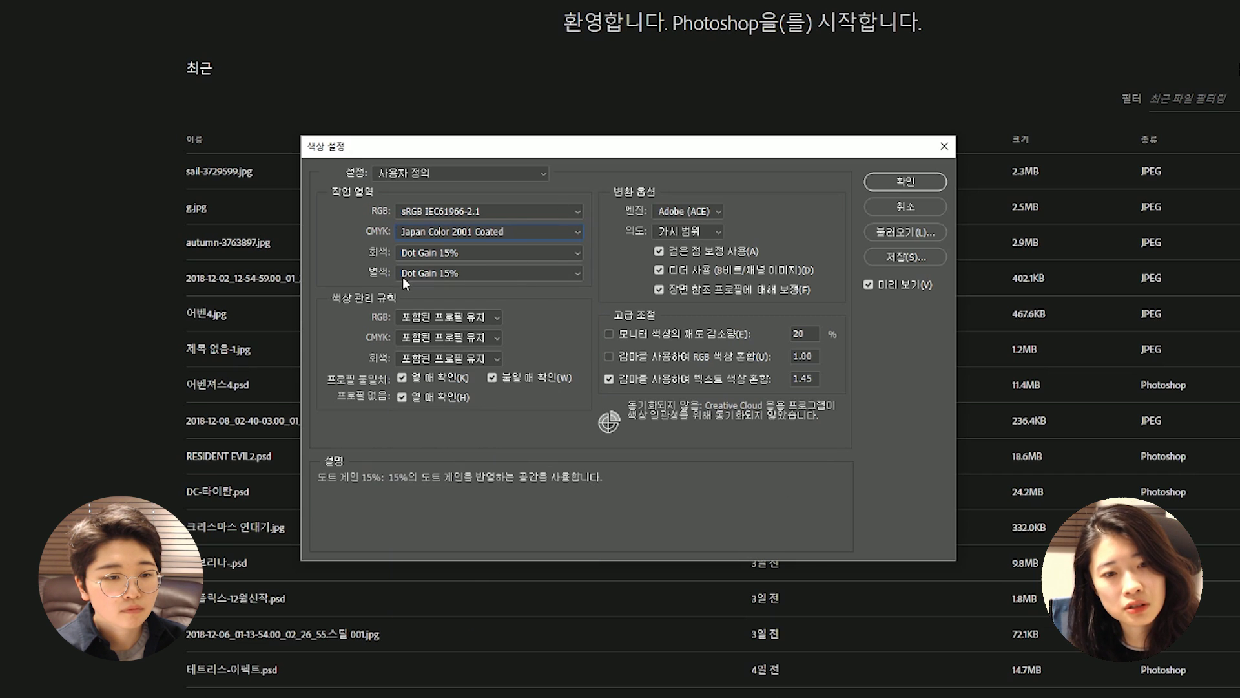
pyautogui.click(608, 333)
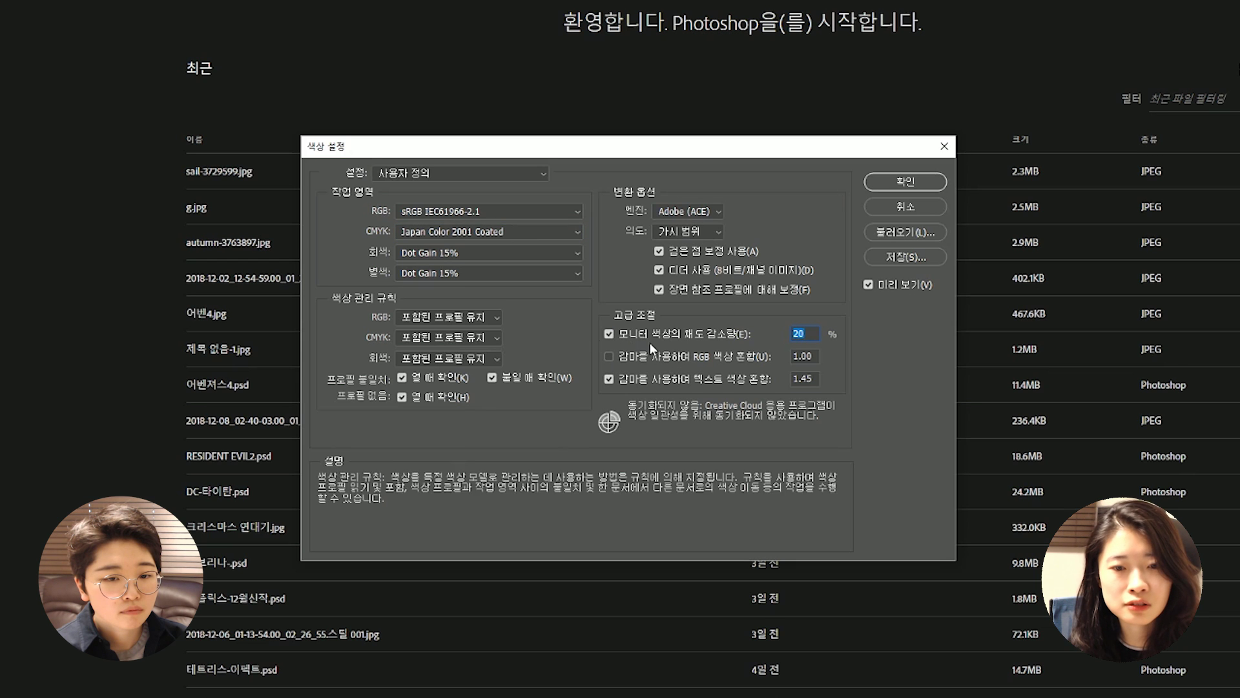
# - Choose sRGB IEC61966-2.1 as the RGB working space and U.S. Web Coated (SWOP) v2 as the CMYK working space
pyautogui.click(421, 210)
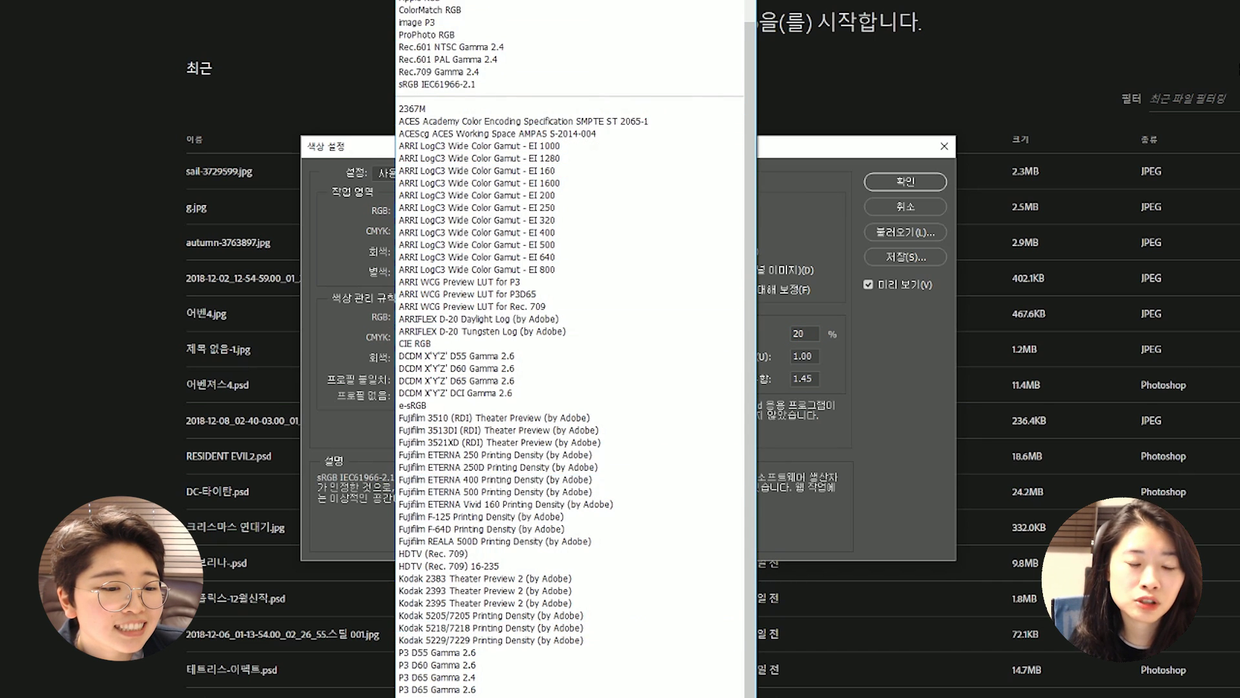
pyautogui.click(454, 86)
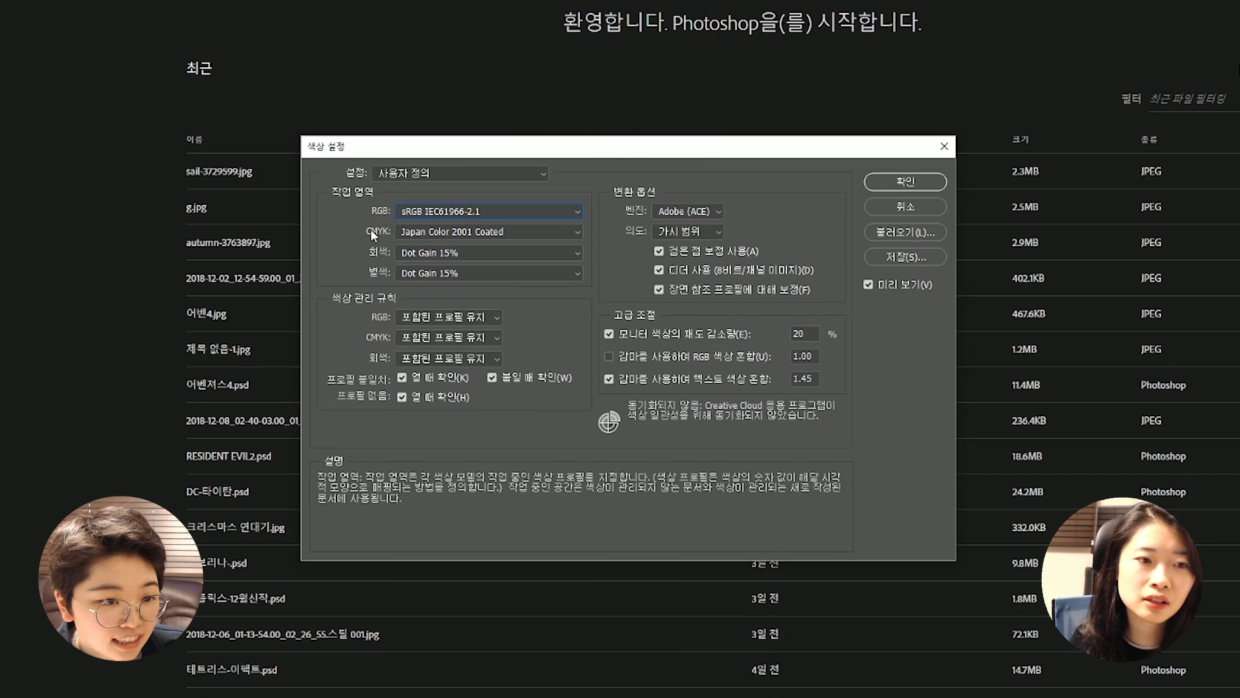
pyautogui.click(415, 234)
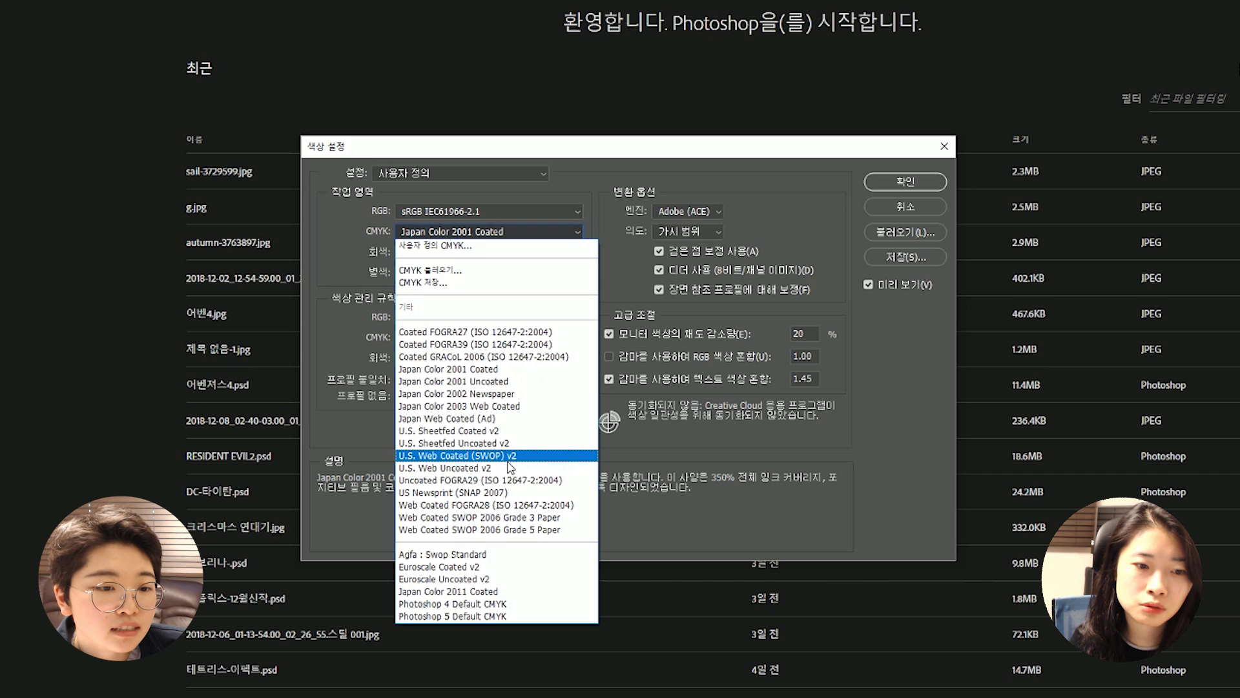
pyautogui.click(515, 456)
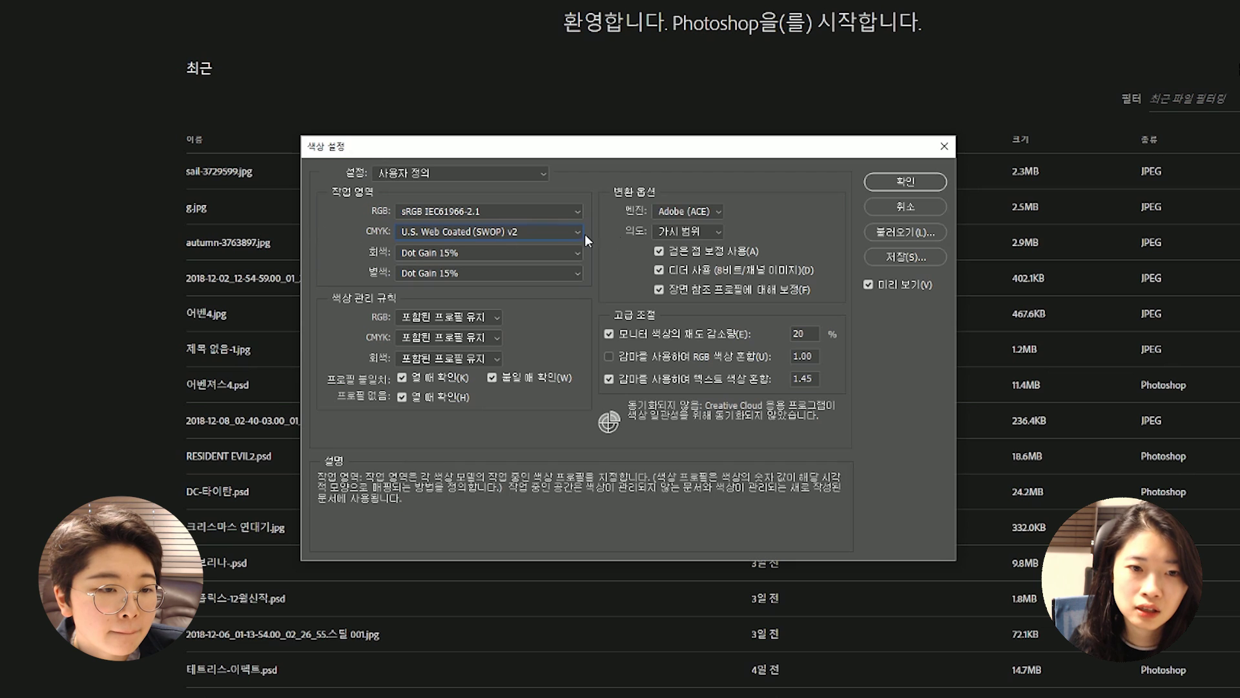
# - Turn off monitor color desaturation, reposition the color settings dialog and apply the settings
pyautogui.click(648, 338)
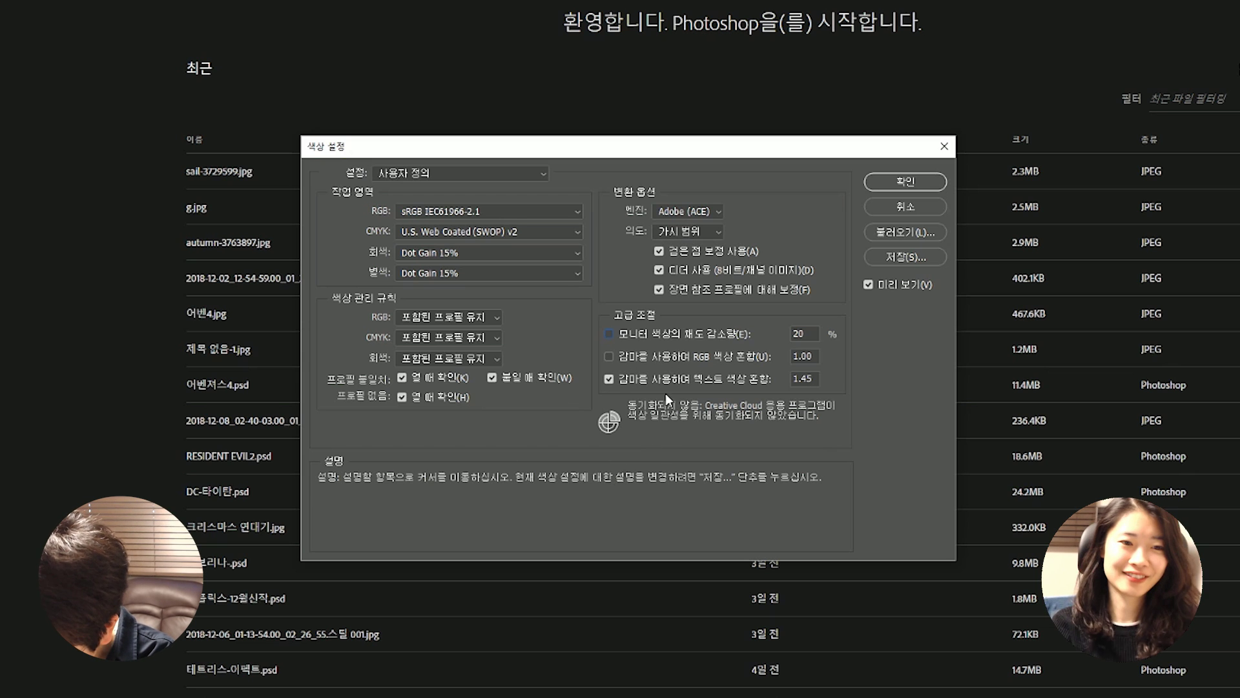
pyautogui.moveTo(748, 154); pyautogui.dragTo(908, 195)
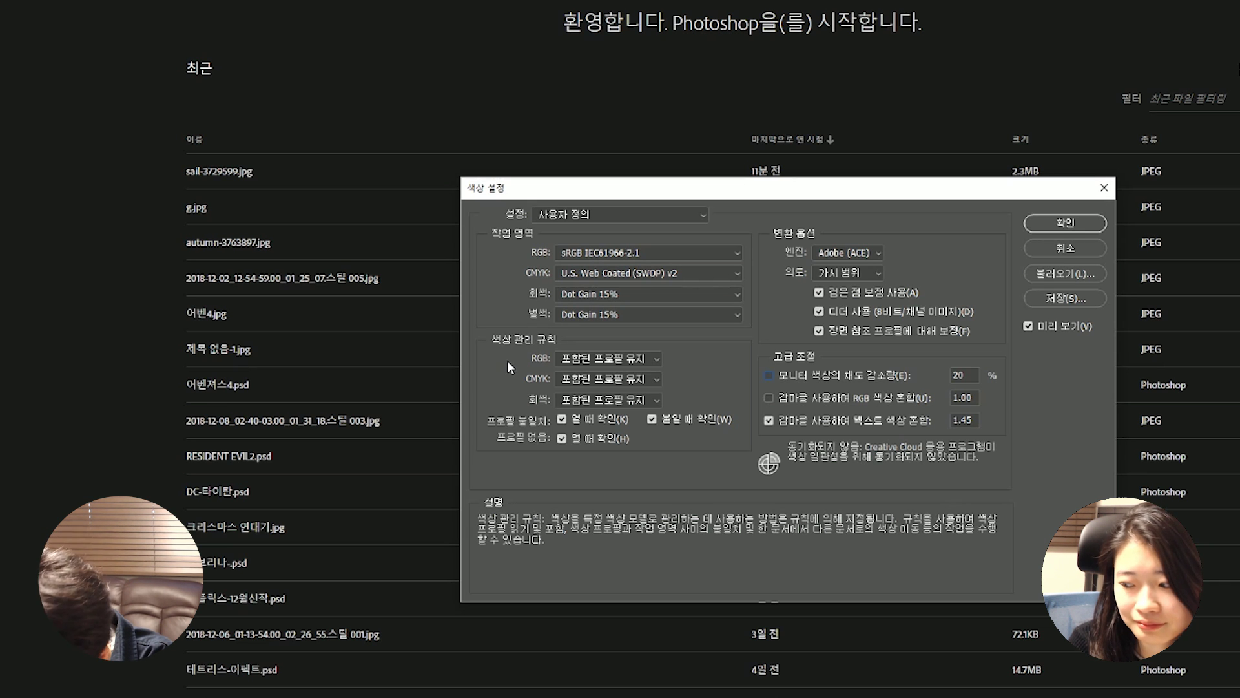
pyautogui.moveTo(684, 186); pyautogui.dragTo(572, 192)
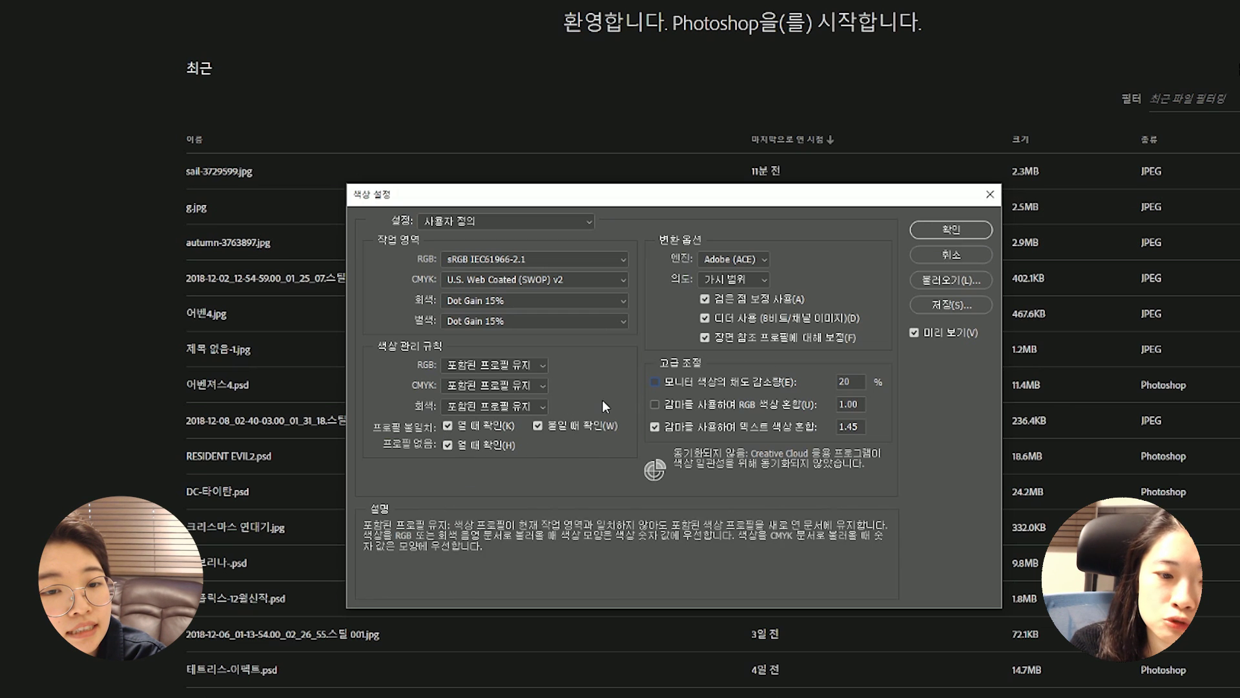
pyautogui.click(969, 230)
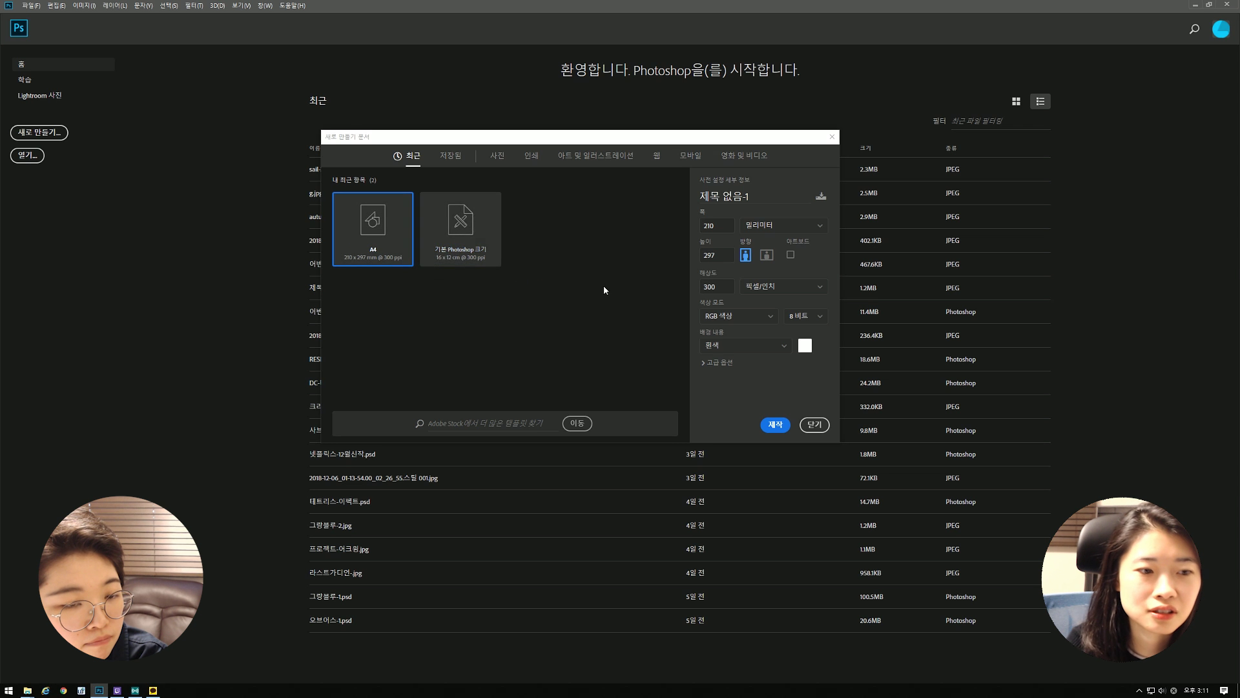
# - Create a white A4 RGB document, 210 x 297 mm at 300 ppi, and move its window towards the middle of the workspace
pyautogui.press('Return')
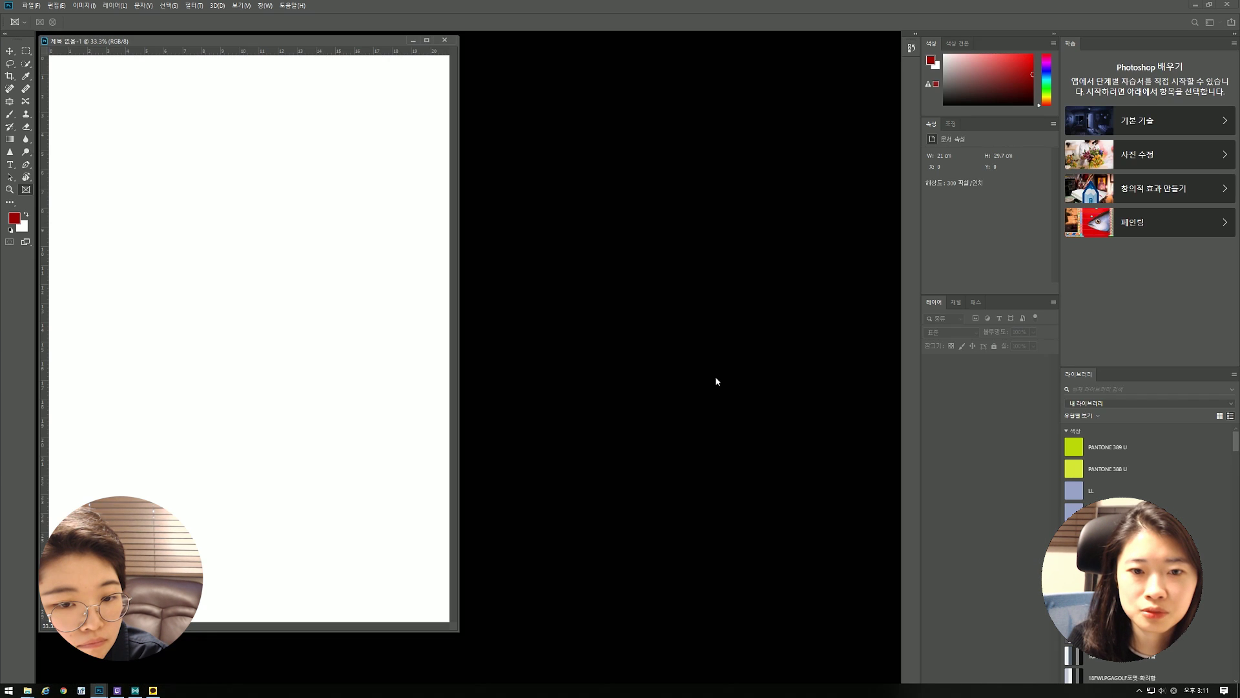
pyautogui.moveTo(296, 39); pyautogui.dragTo(485, 57)
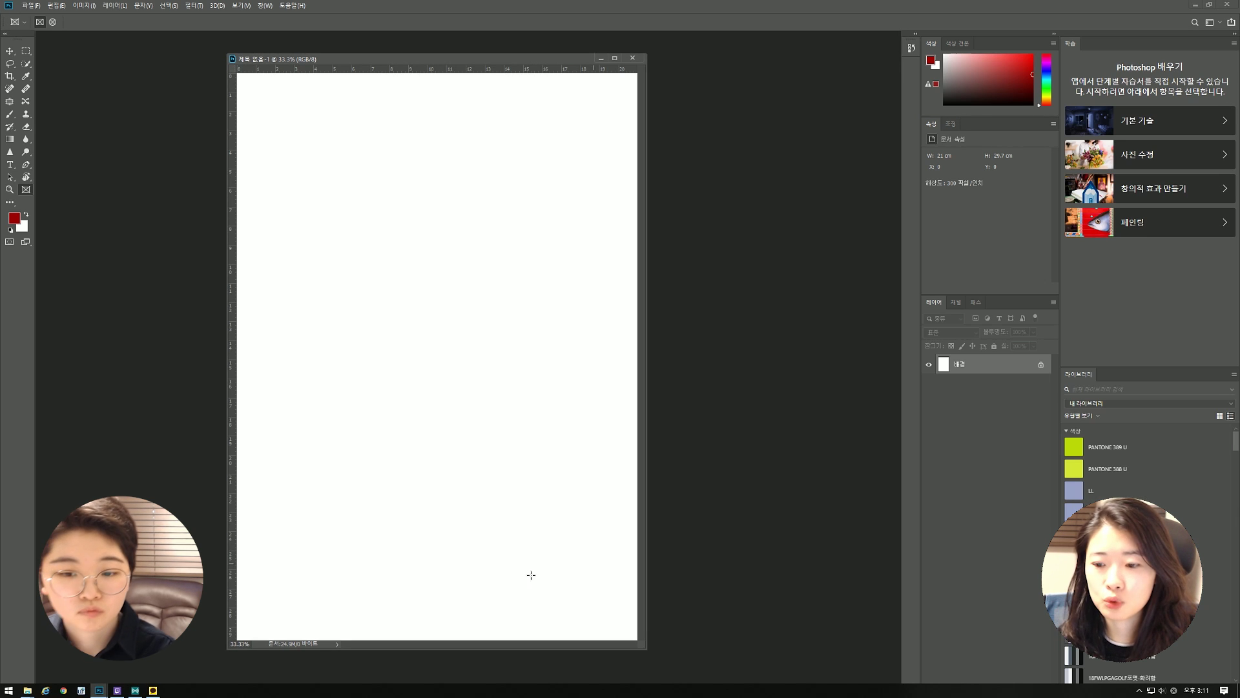
# - View the color swatches, return to the color picker panel, and look through the list of available workspaces
pyautogui.click(958, 43)
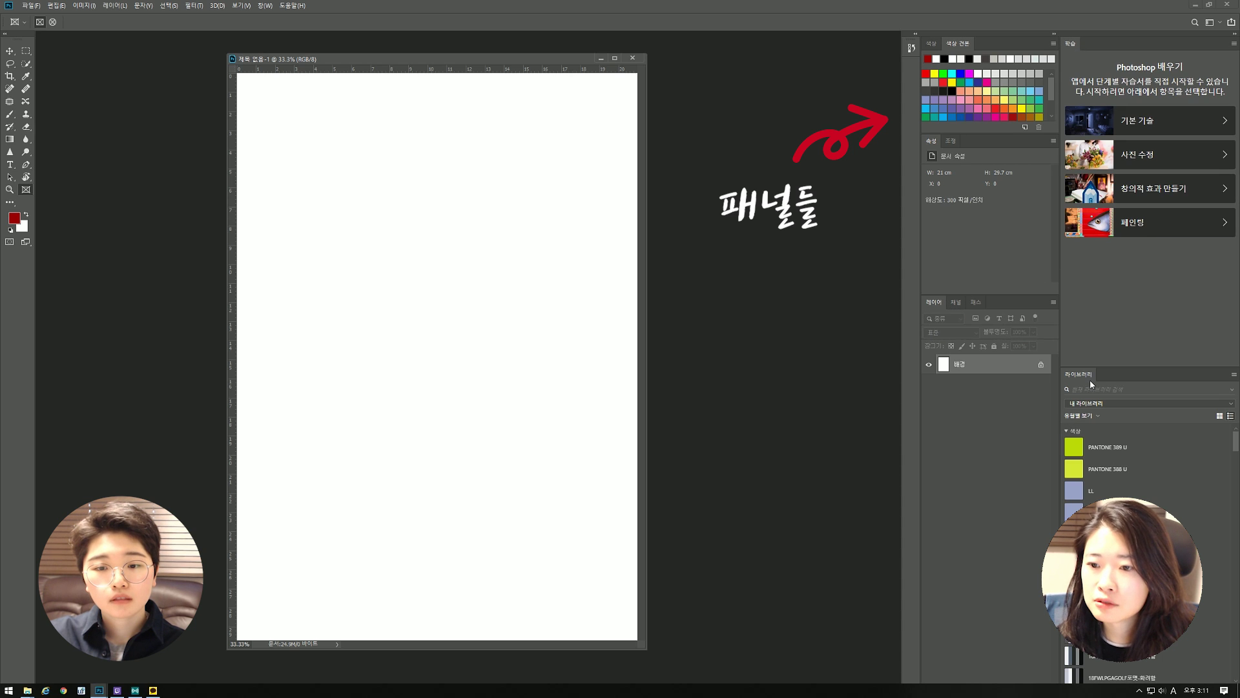
pyautogui.click(931, 43)
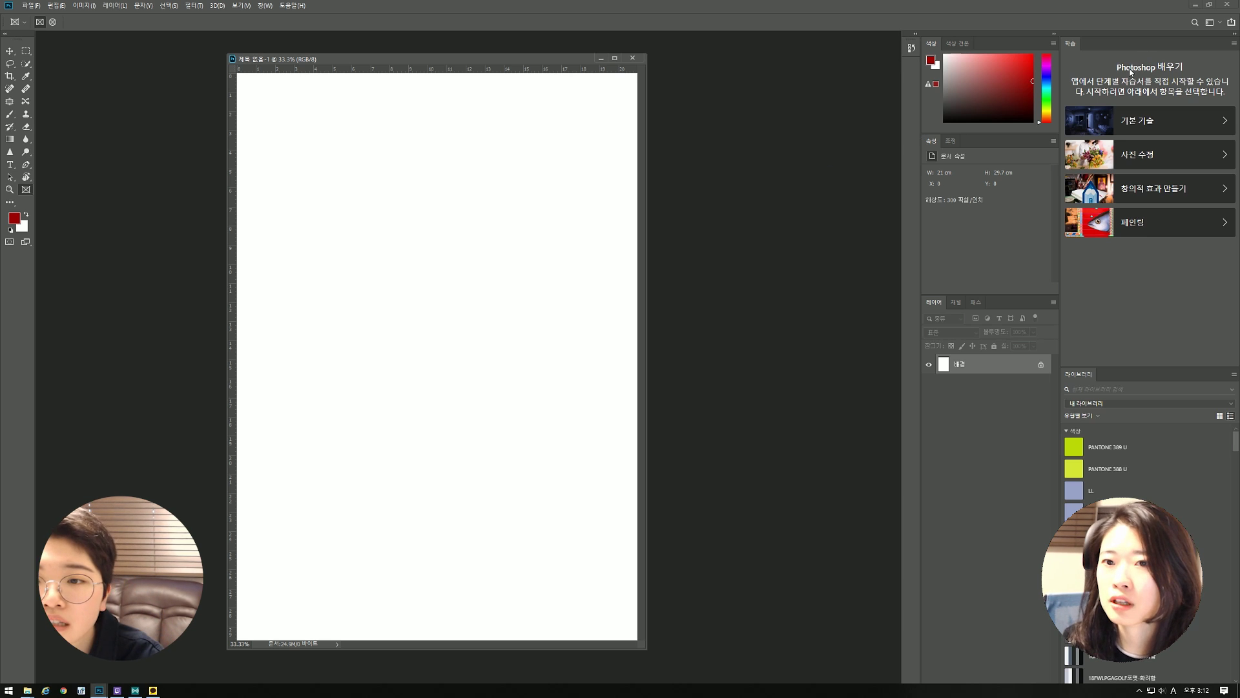
pyautogui.click(1219, 23)
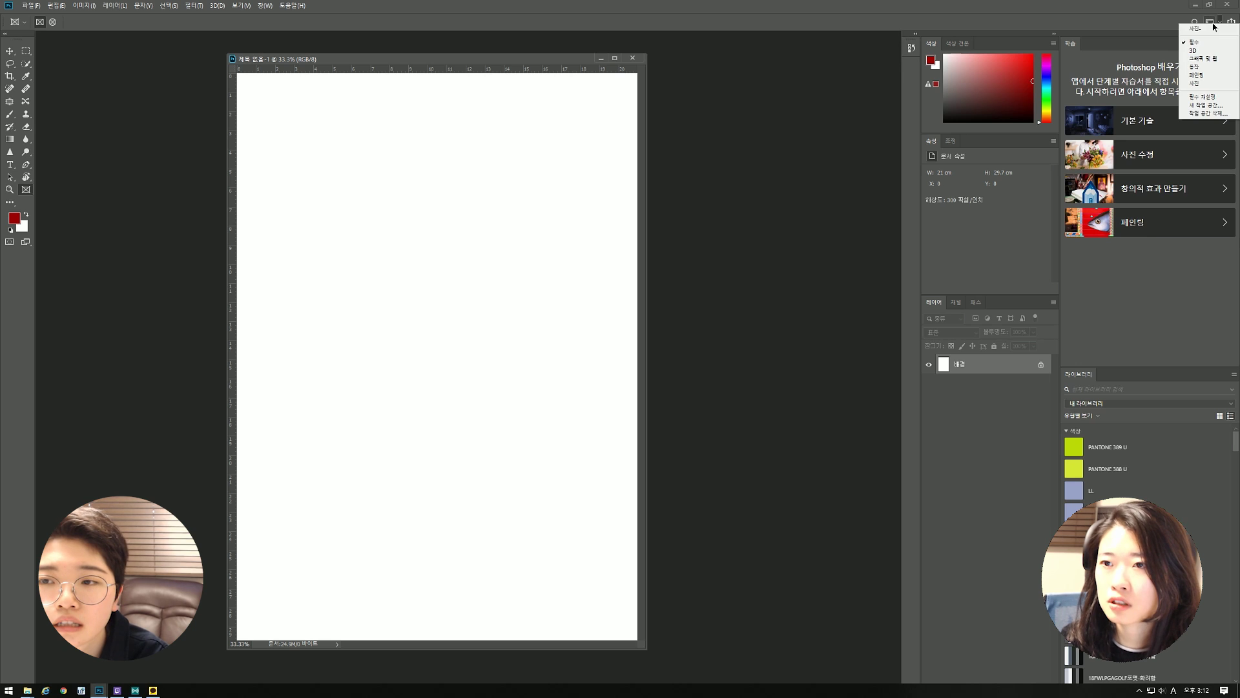
pyautogui.click(830, 120)
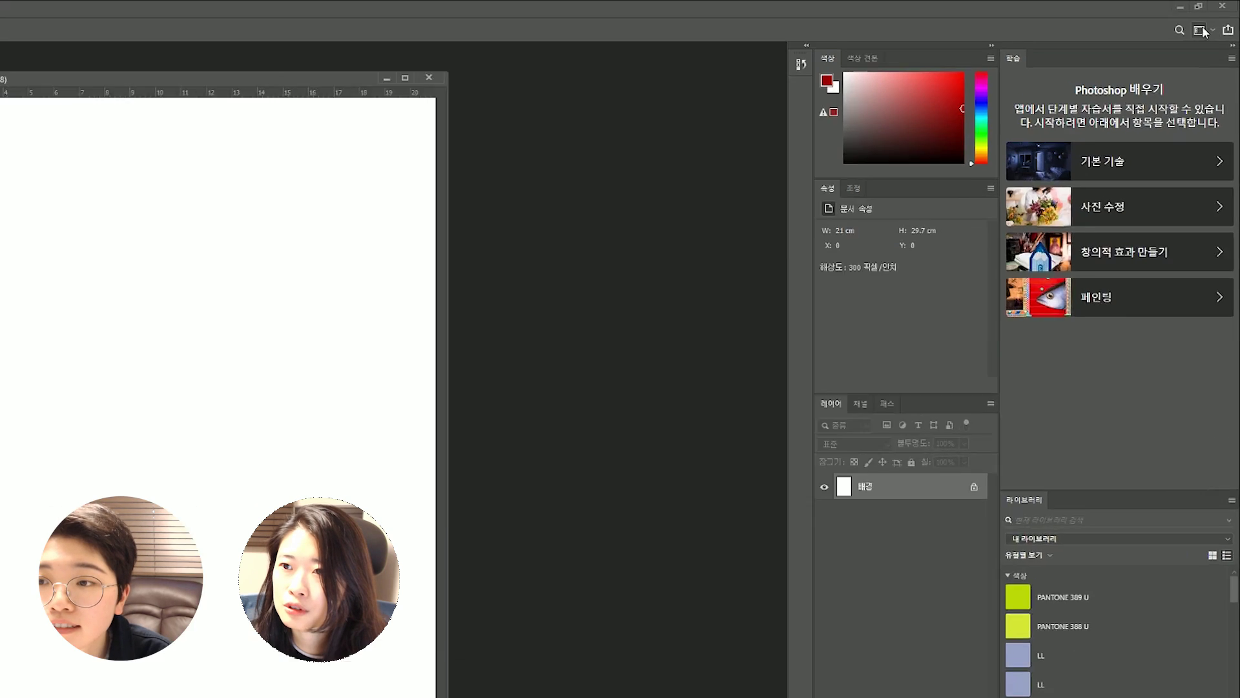
# - Switch to the 3D workspace and on to the Graphic and Web workspace to compare their panel layouts
pyautogui.click(1231, 22)
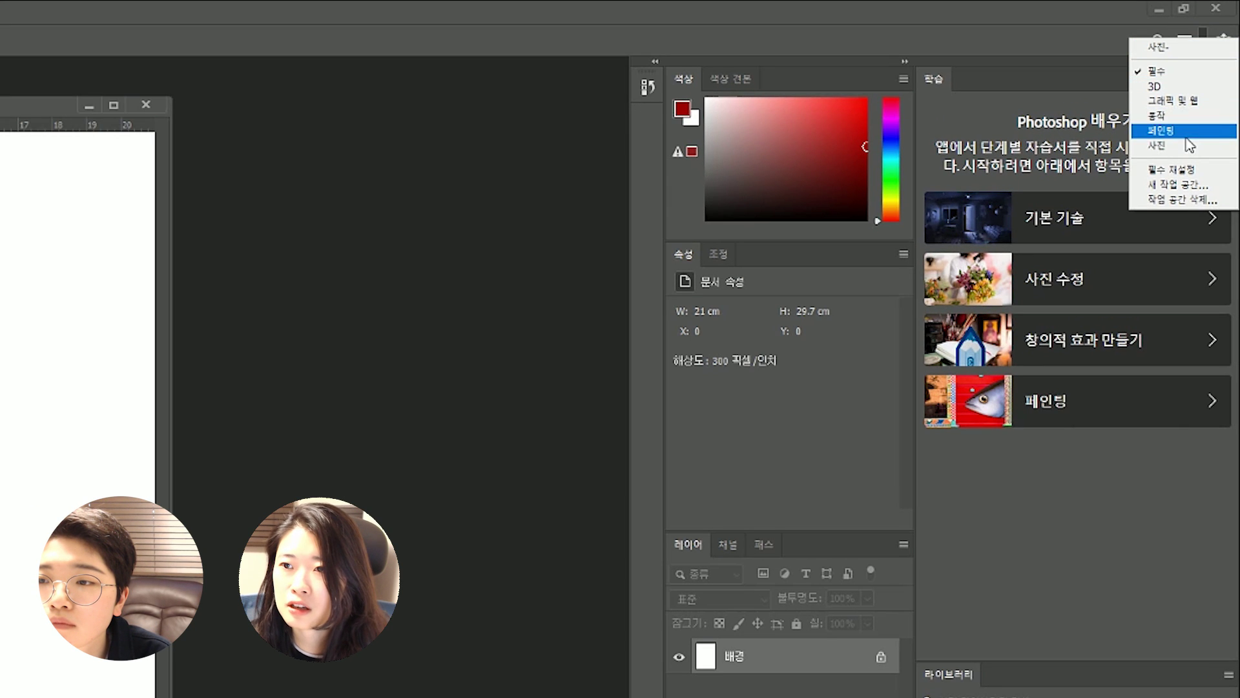
pyautogui.click(1177, 87)
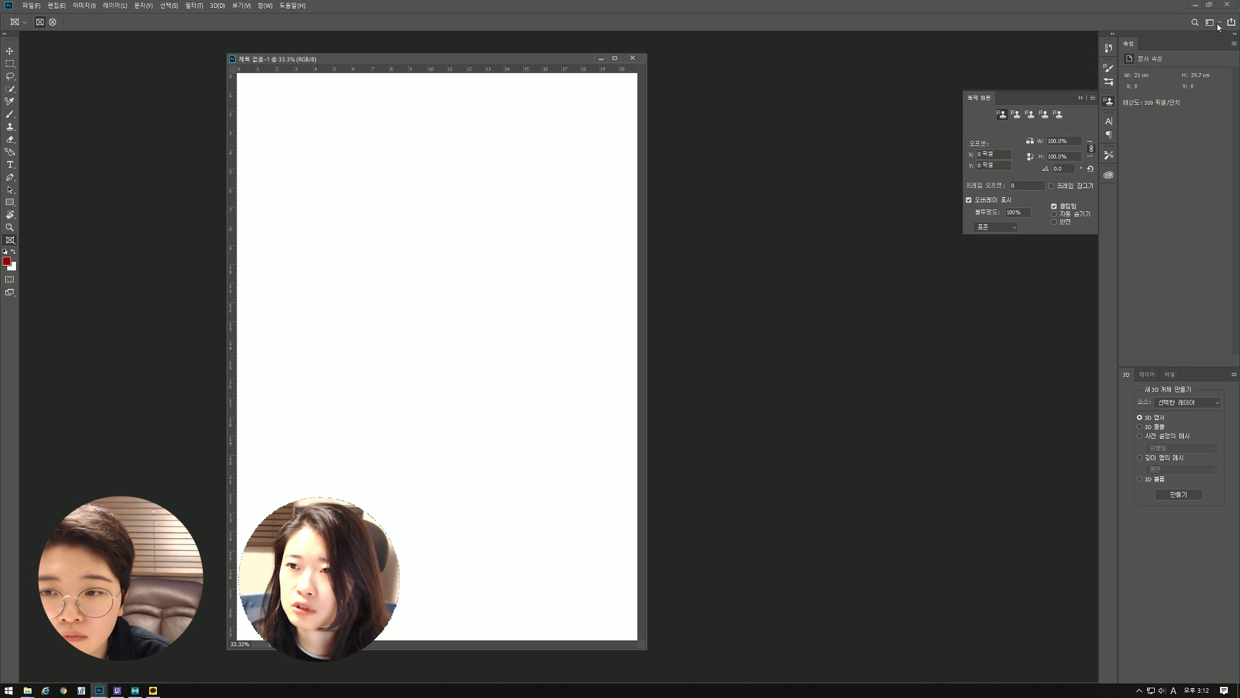
pyautogui.click(1218, 26)
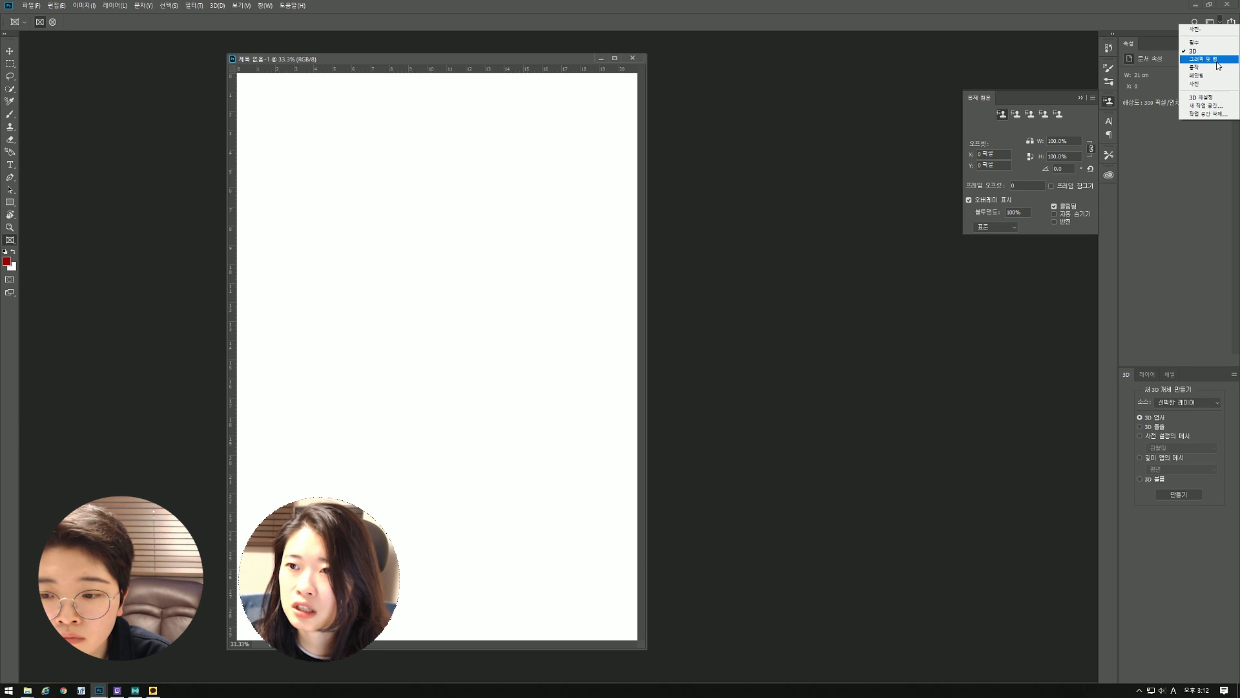
pyautogui.click(1217, 63)
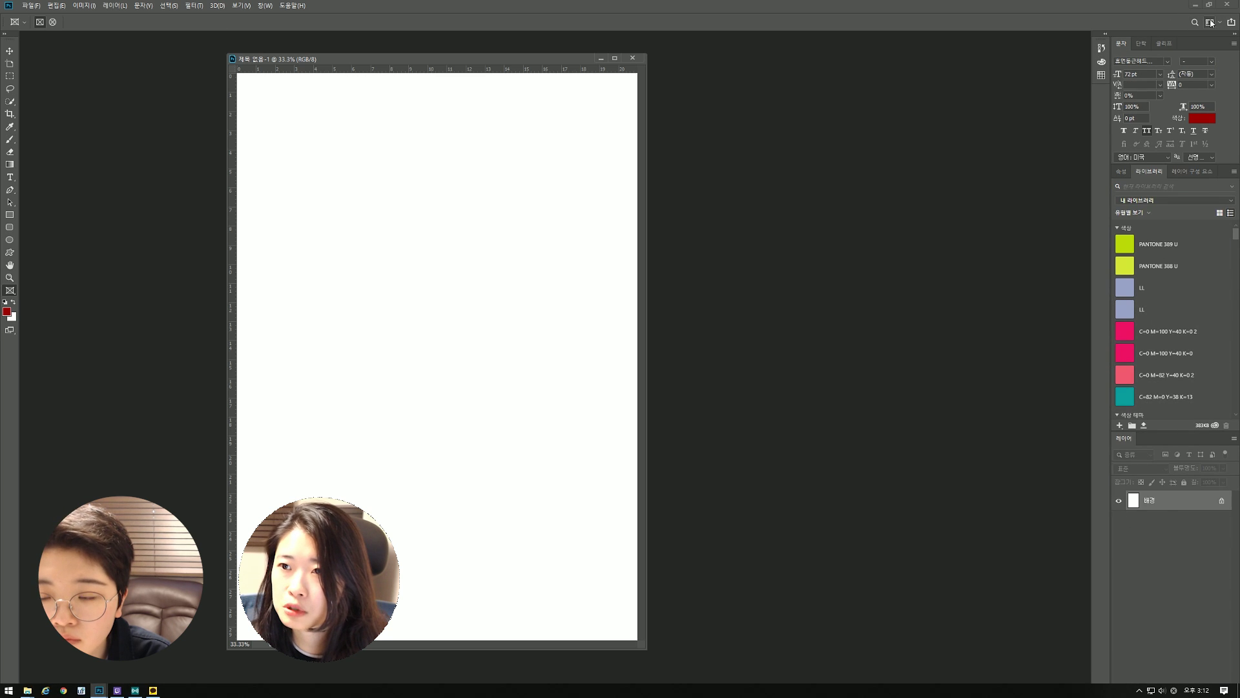
# - Switch to the Motion workspace and on to the Painting workspace to compare their panel layouts
pyautogui.click(1212, 22)
pyautogui.click(1210, 78)
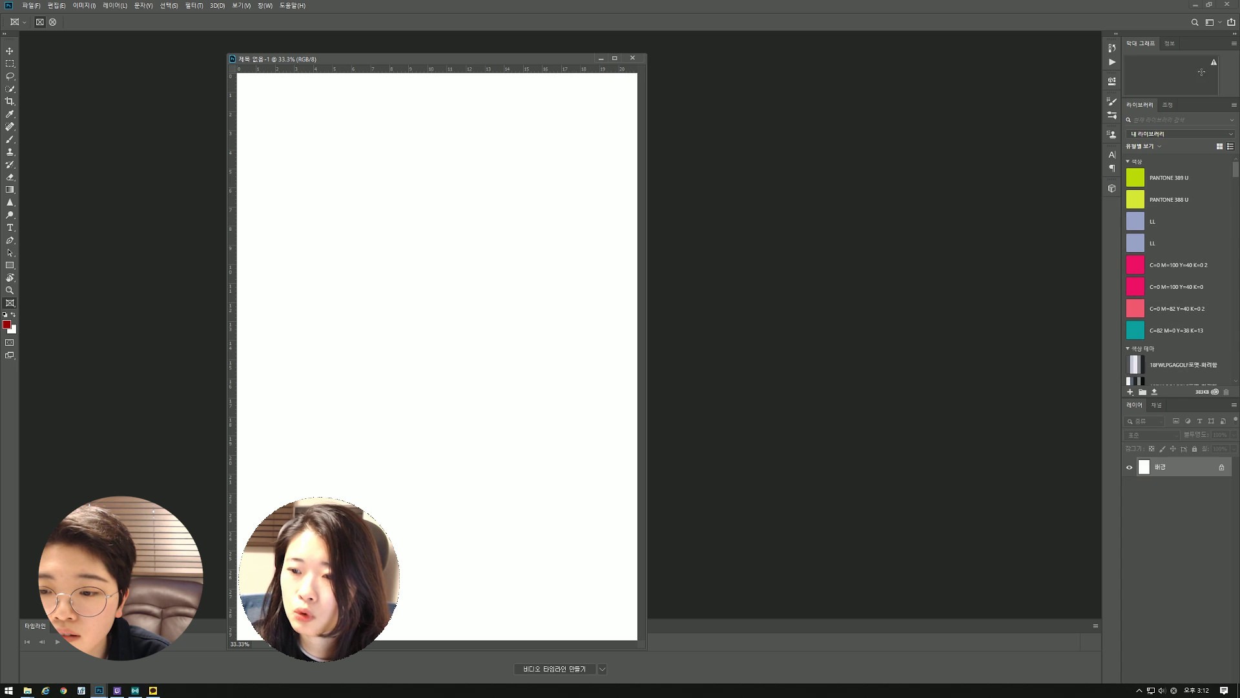
pyautogui.click(1209, 24)
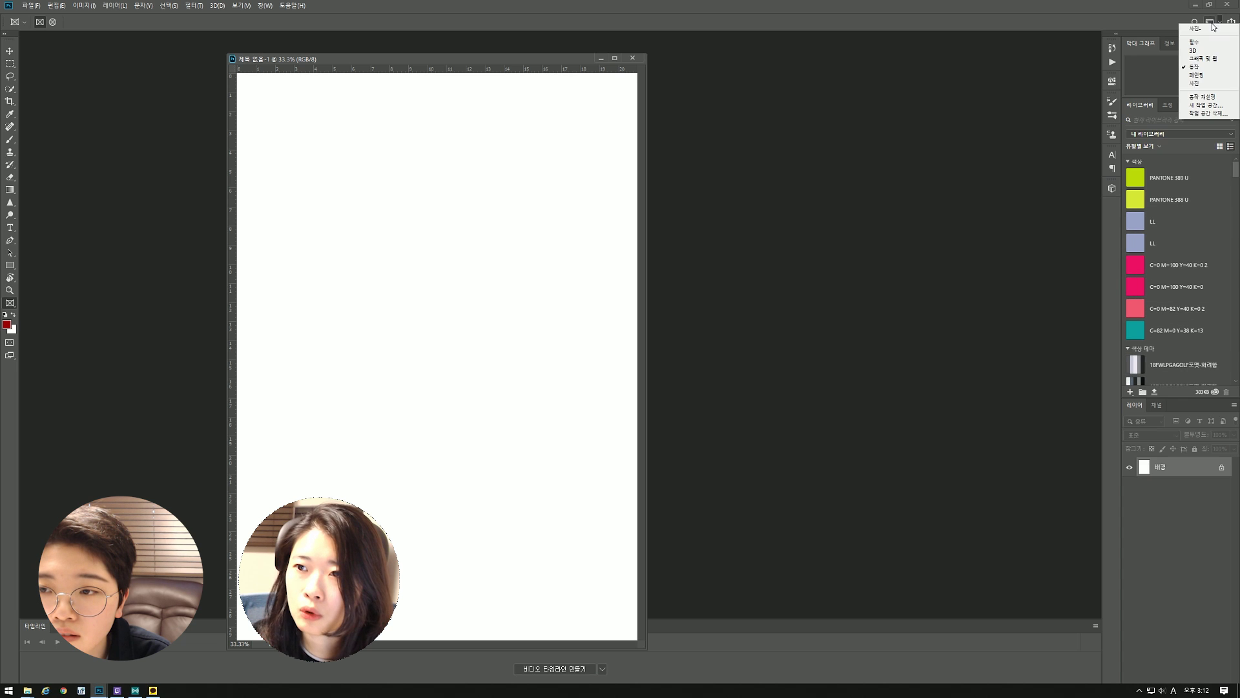
pyautogui.click(1223, 82)
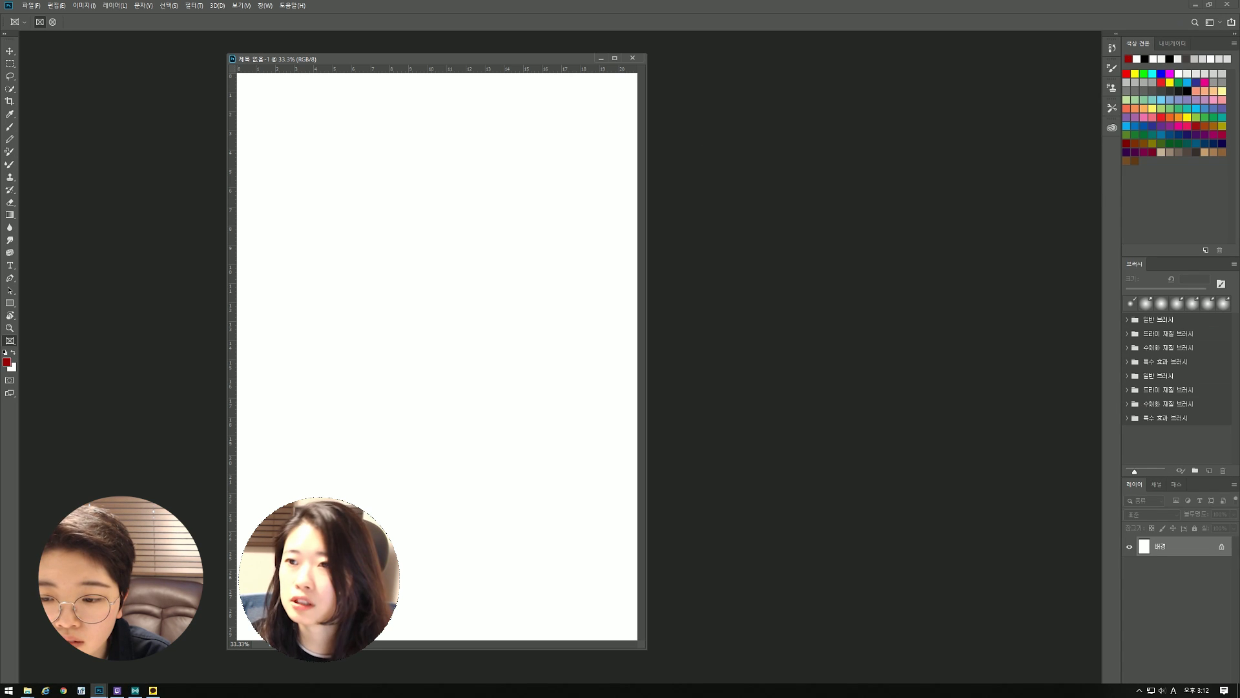
# - Switch from the Painting workspace to the Essentials workspace
pyautogui.click(1209, 23)
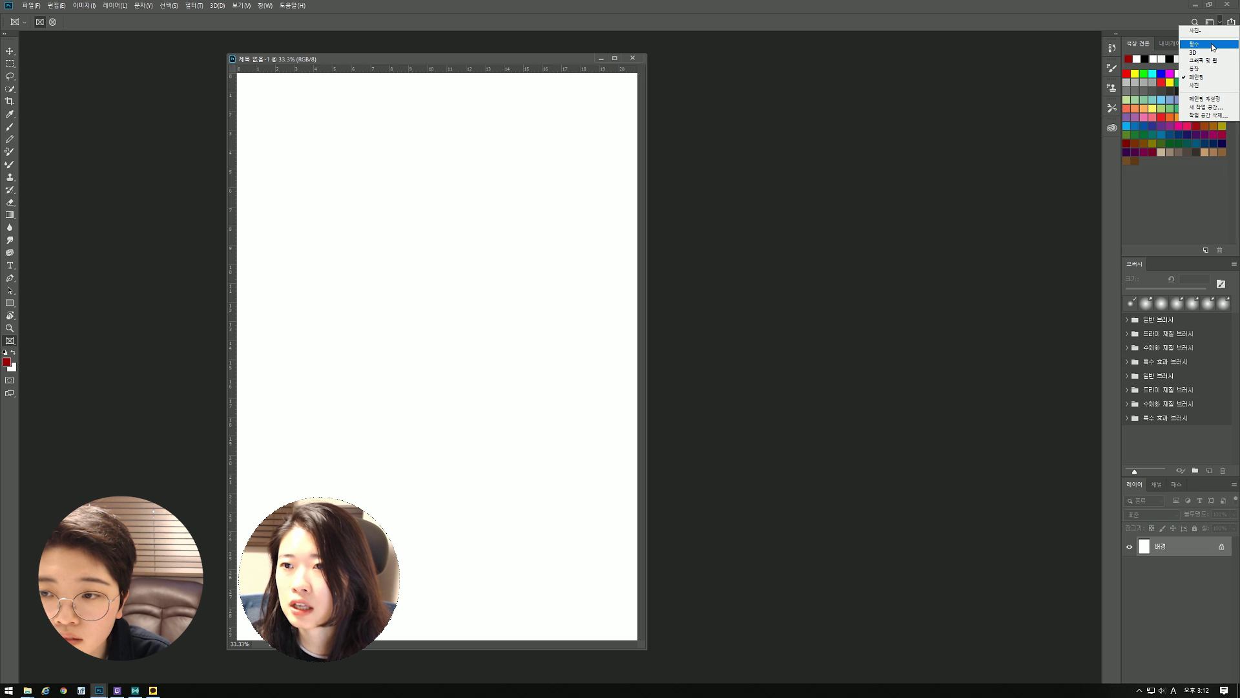
pyautogui.click(1212, 45)
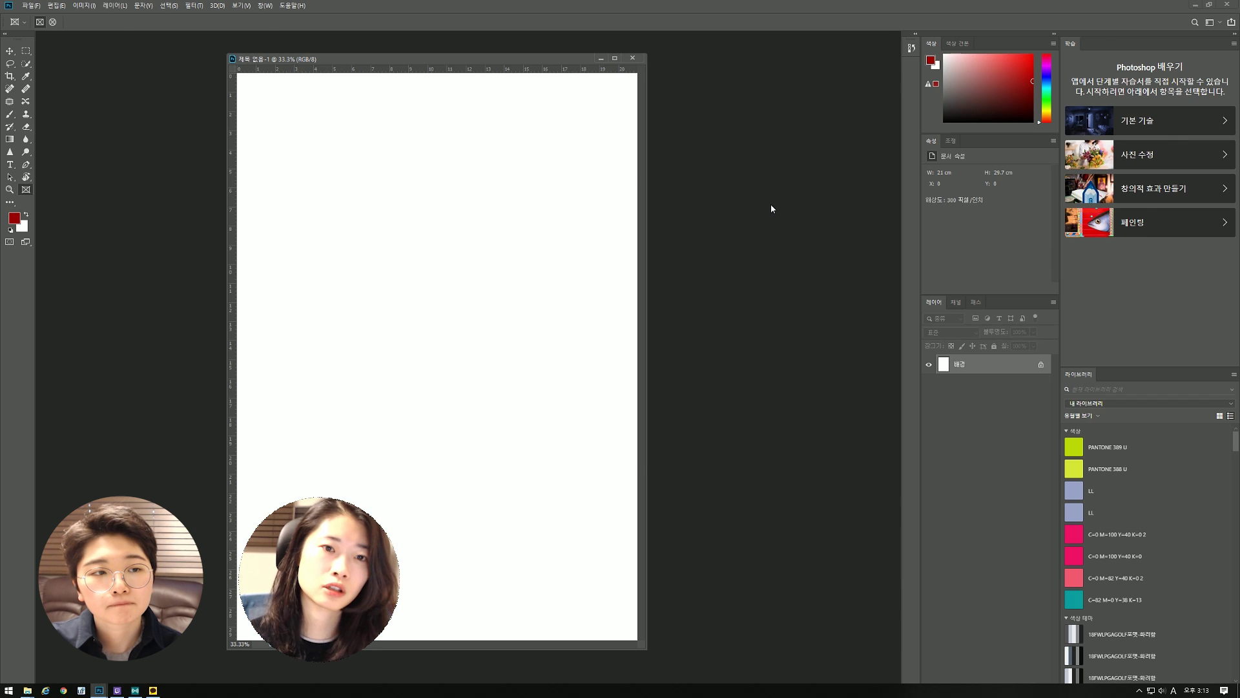
# - Look through the Workspace and Tools categories of the preferences and leave them without changing anything
pyautogui.hotkey('ctrl', 'k')
pyautogui.click(363, 198)
pyautogui.click(363, 208)
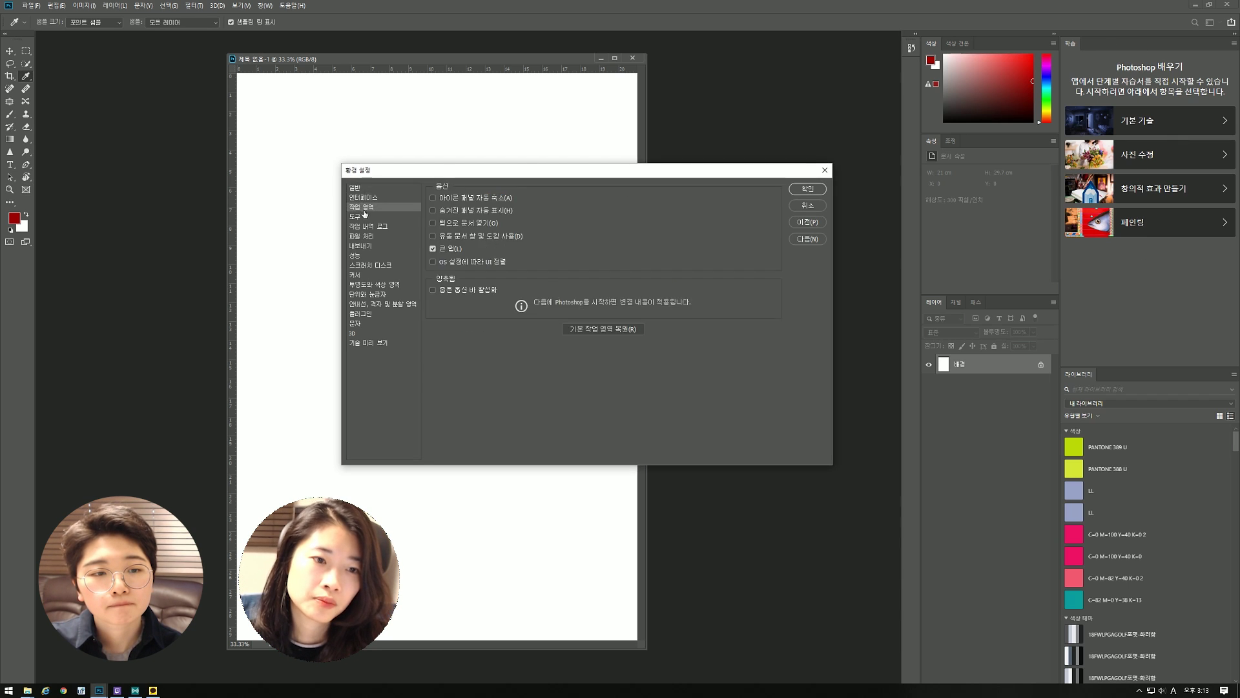
pyautogui.click(365, 218)
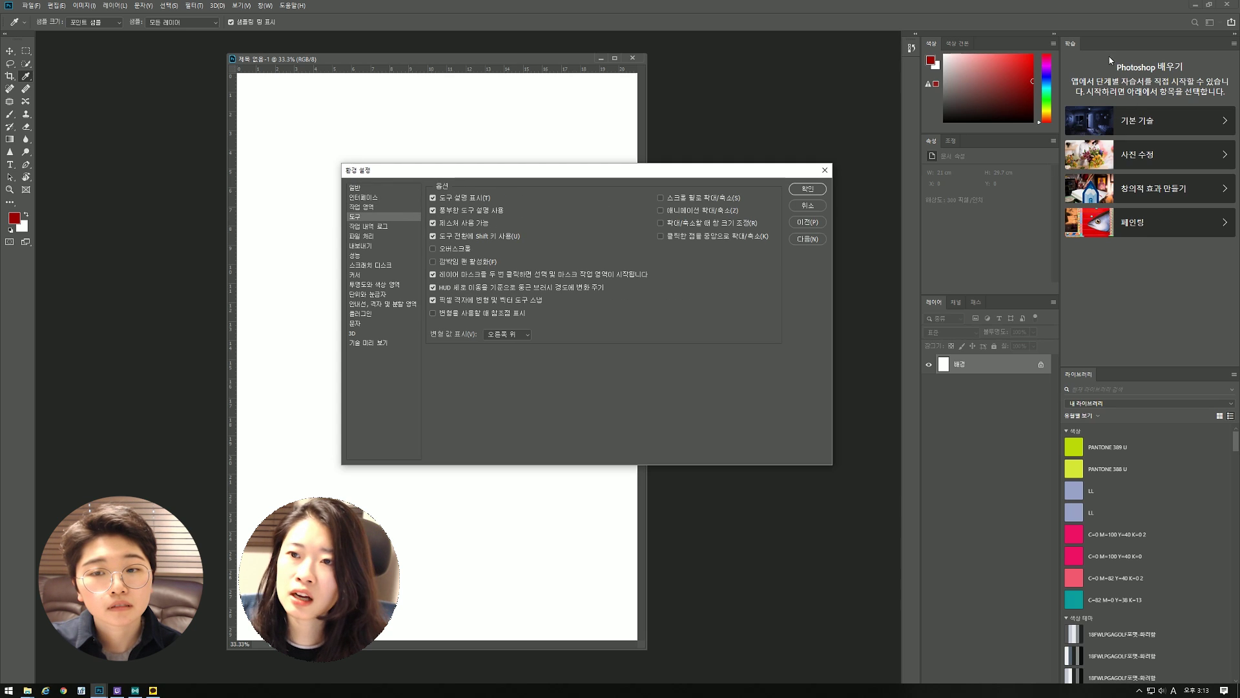
pyautogui.click(801, 206)
# - Close the Learn panel group and the Libraries panel group
pyautogui.click(1233, 44)
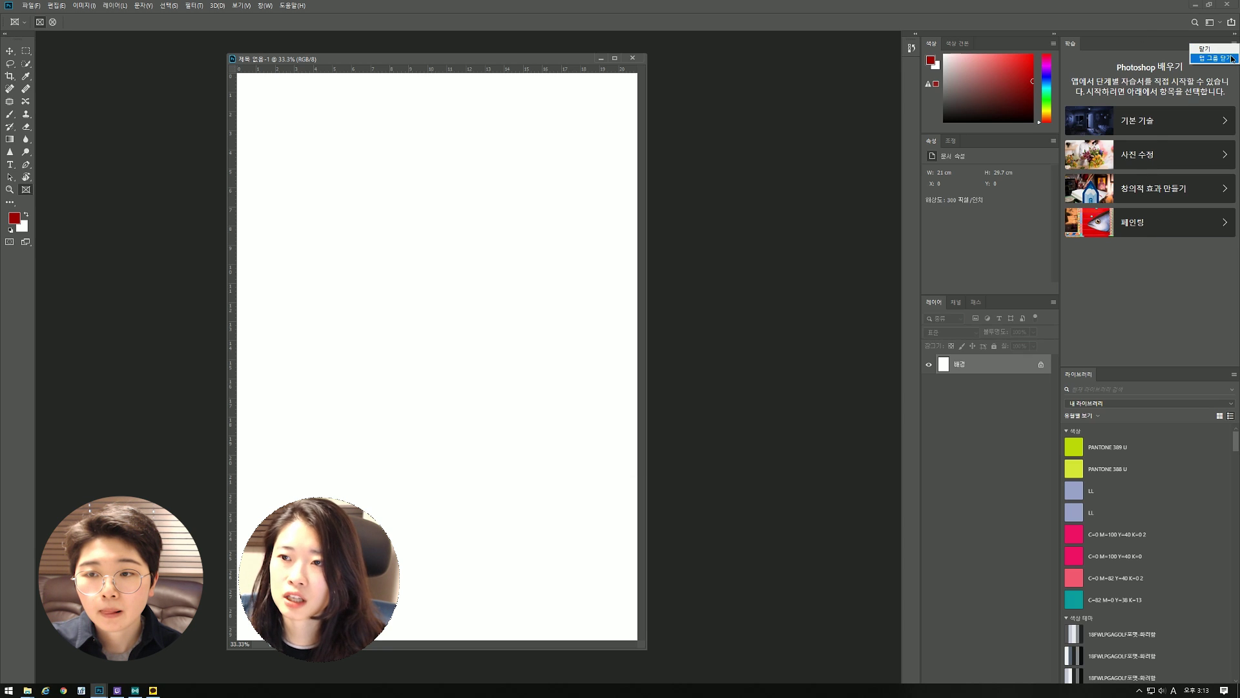
pyautogui.click(1232, 58)
pyautogui.click(1234, 42)
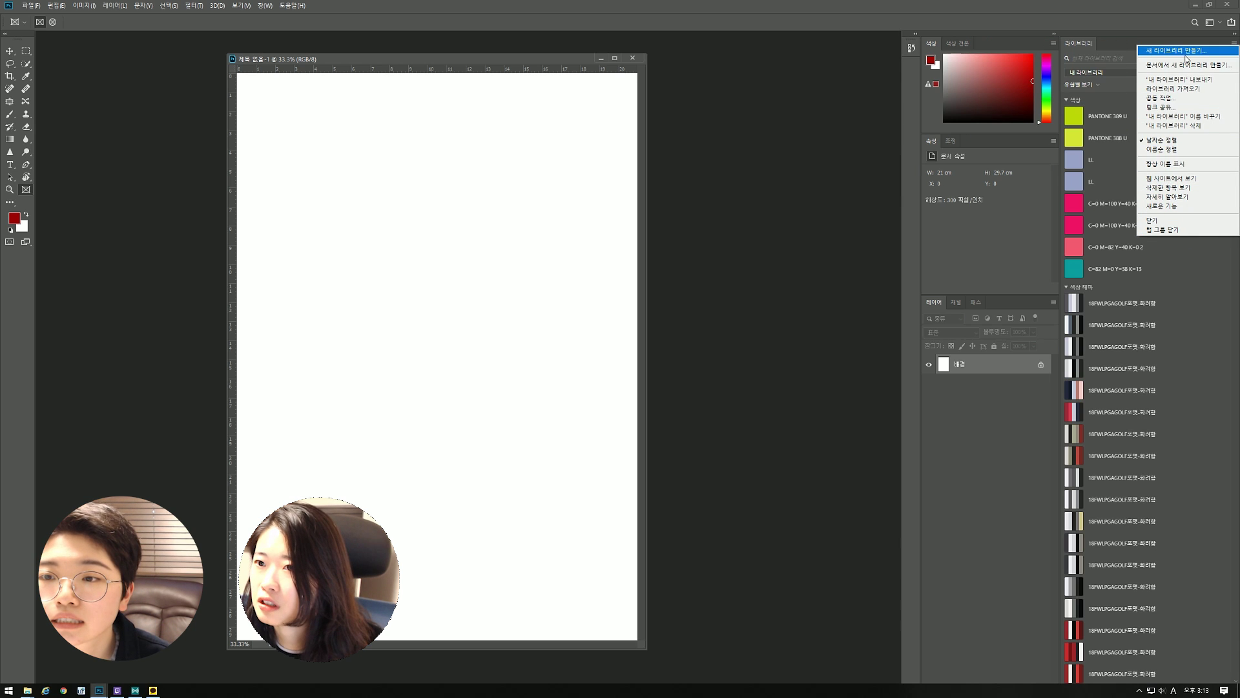
pyautogui.click(1213, 42)
pyautogui.click(1234, 43)
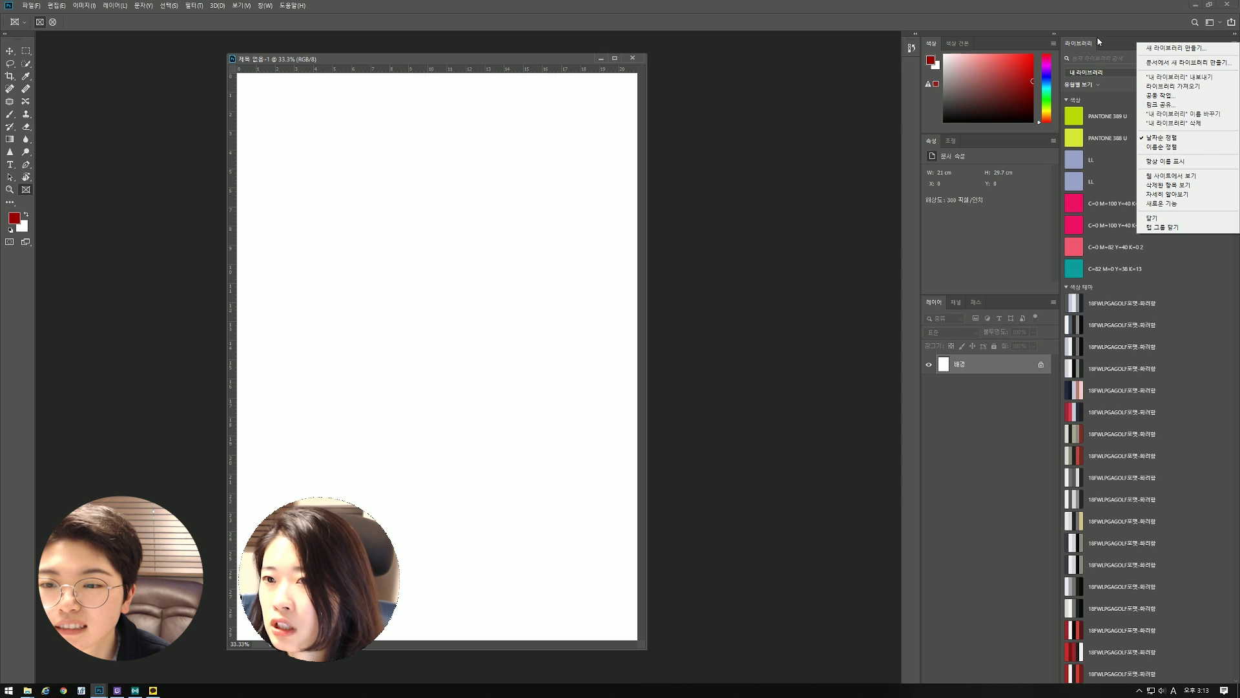
pyautogui.click(1174, 228)
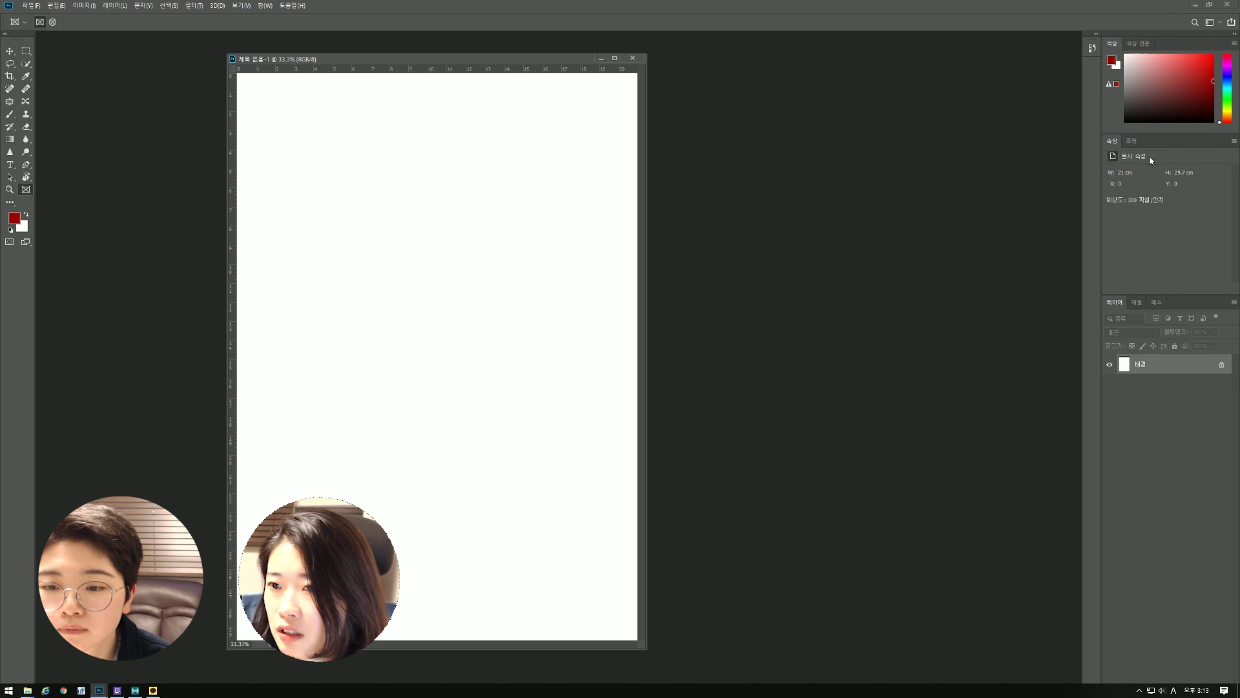
# - Expand the collapsed History panel, make it taller, and detach it as a floating panel over the workspace
pyautogui.click(1092, 48)
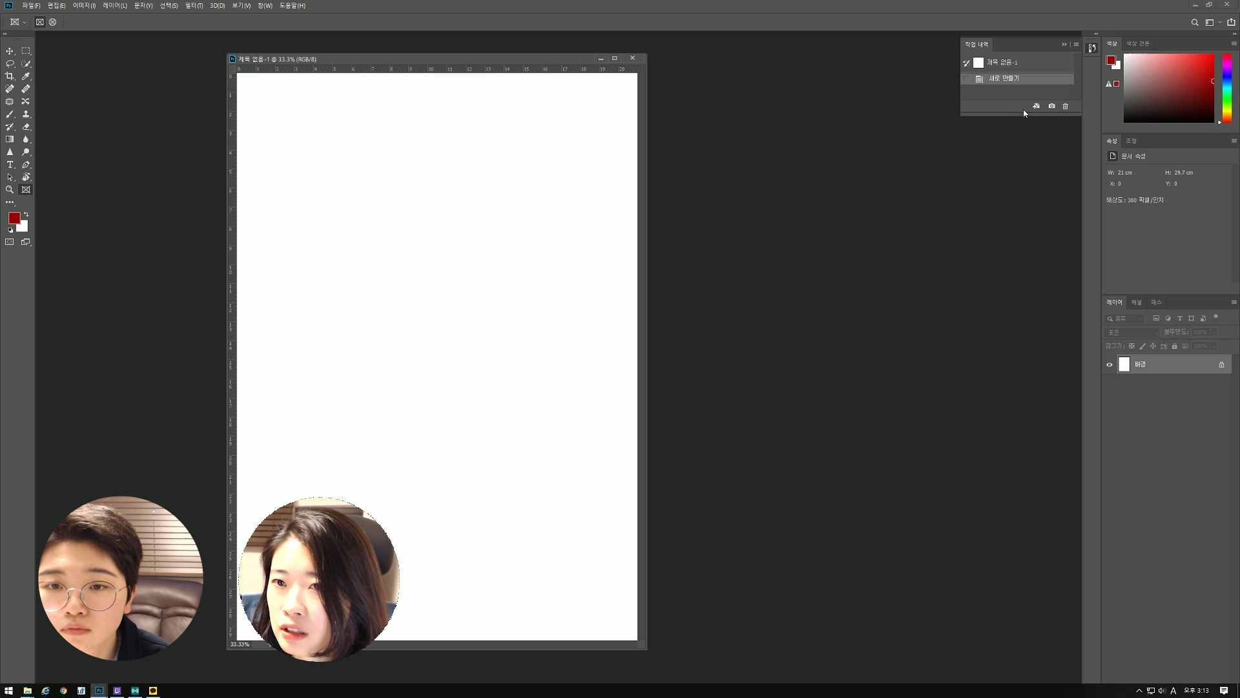
pyautogui.moveTo(1020, 114); pyautogui.dragTo(1021, 340)
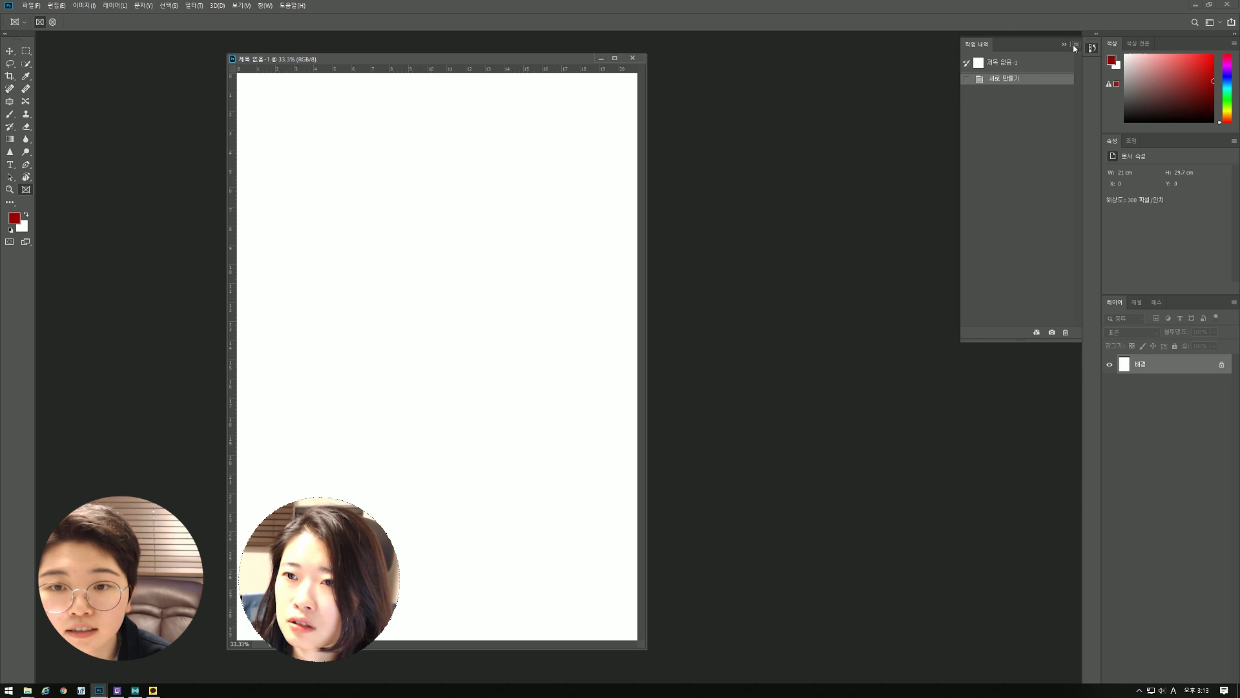
pyautogui.moveTo(1092, 48); pyautogui.dragTo(995, 150)
pyautogui.doubleClick(998, 74)
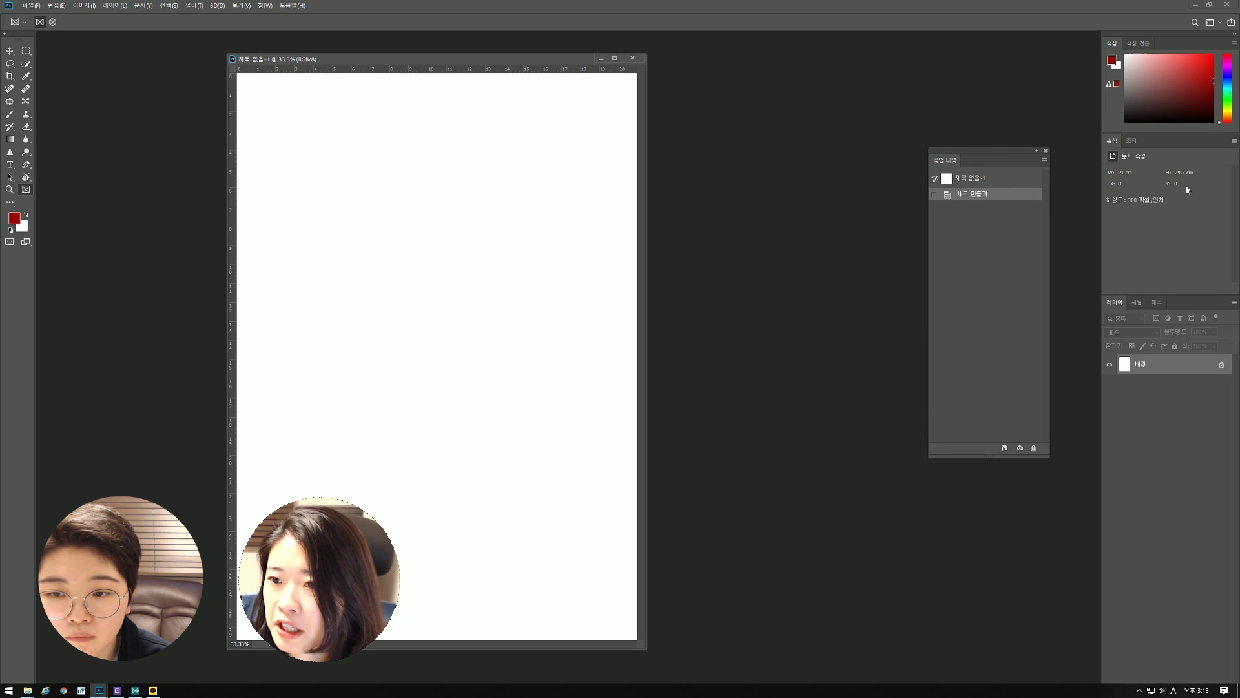
# - View the document's channels, return to the layers, and close the Properties and Adjustments panel group
pyautogui.click(1136, 301)
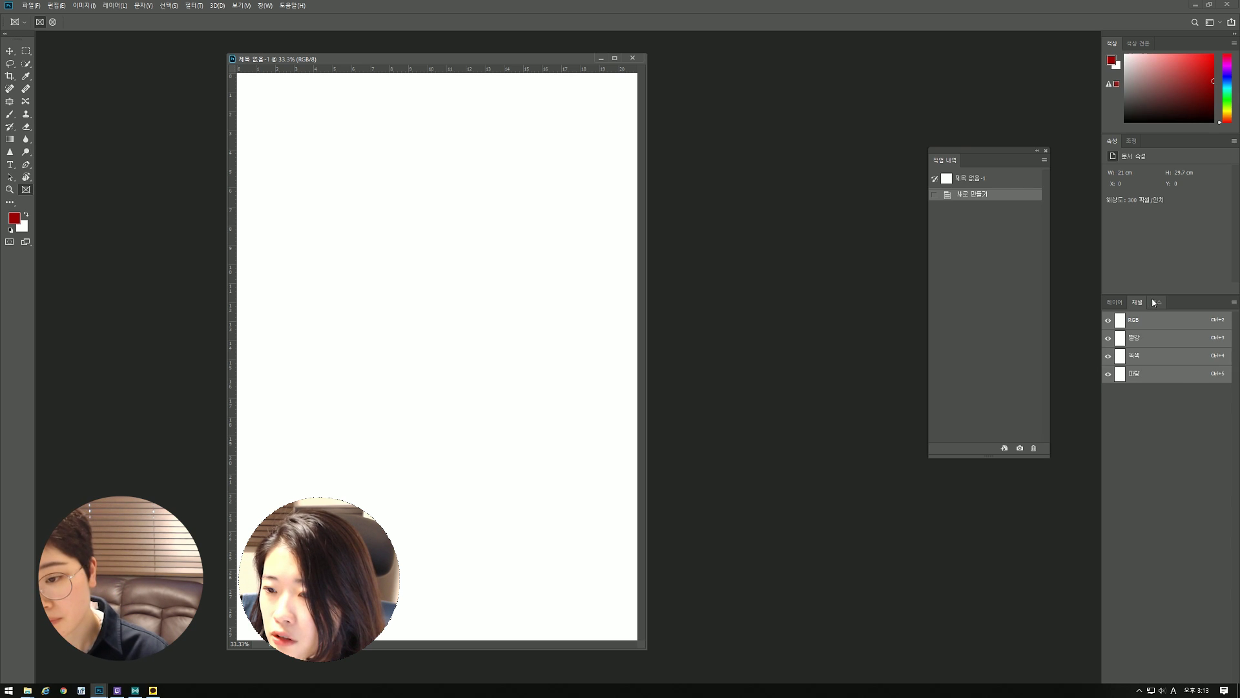
pyautogui.click(1121, 301)
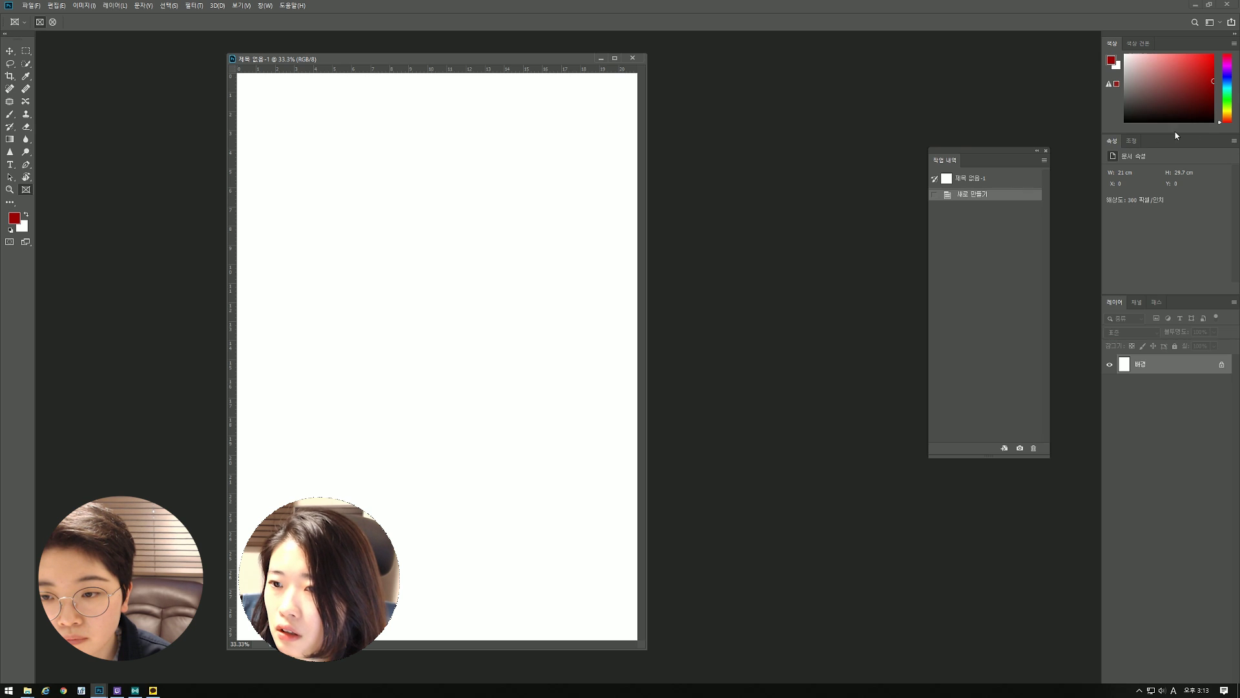
pyautogui.click(1233, 140)
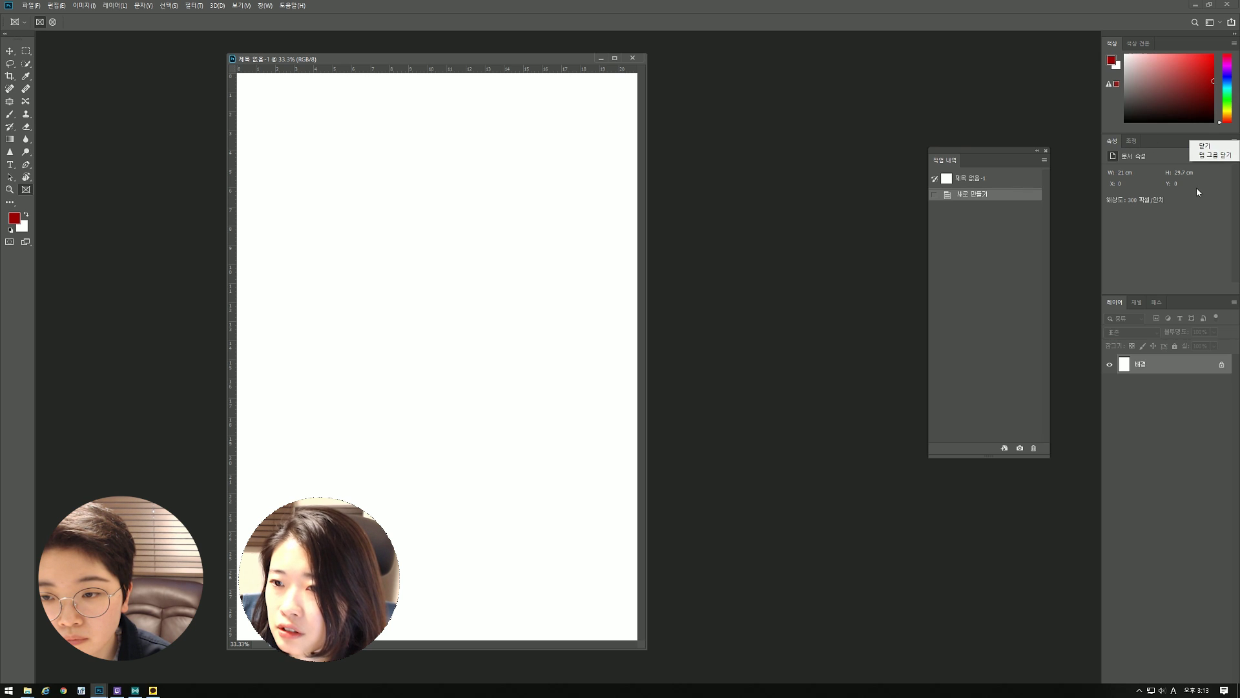
pyautogui.click(1194, 153)
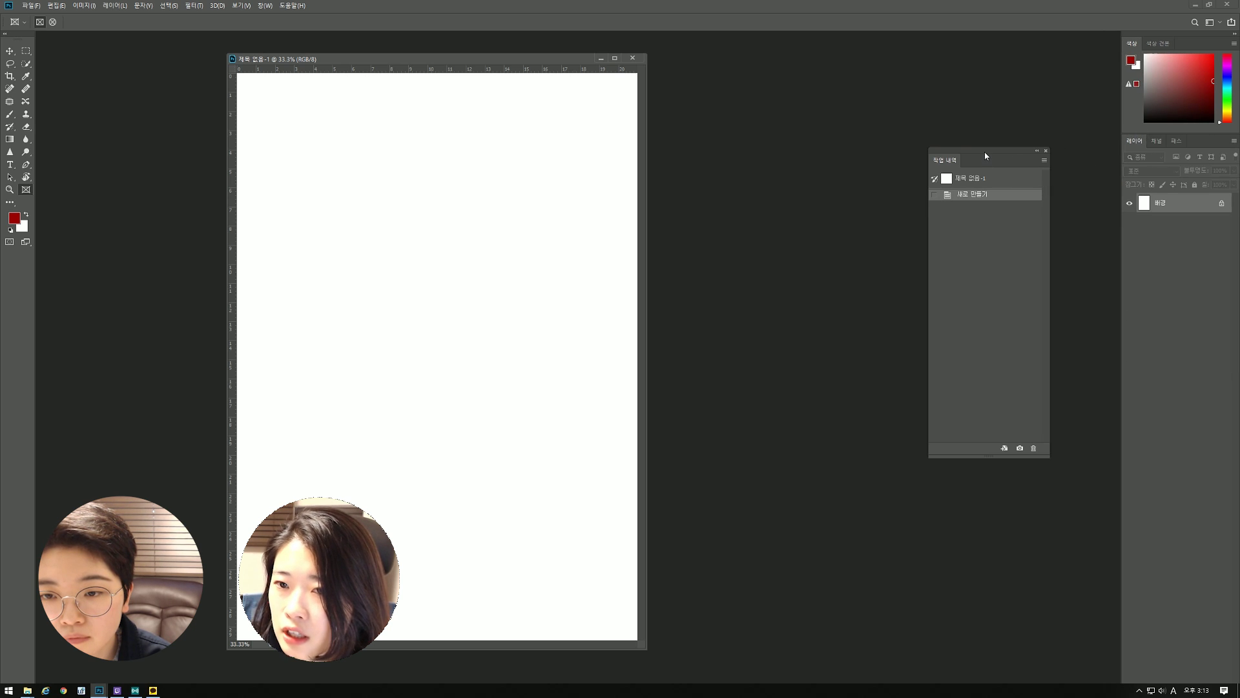
# - Dock the History panel between Color and Layers, resize the docked panels and their column, and shift the document window towards the toolbox
pyautogui.moveTo(984, 152); pyautogui.dragTo(1140, 365)
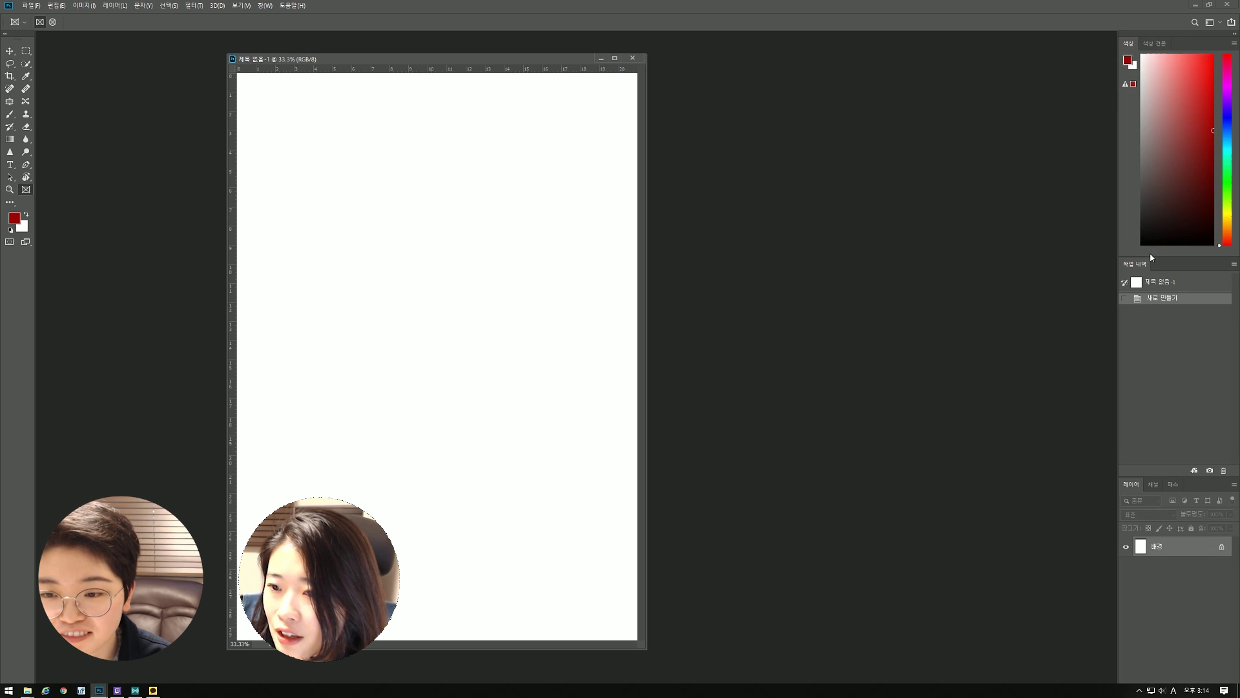
pyautogui.moveTo(1156, 258); pyautogui.dragTo(1156, 125)
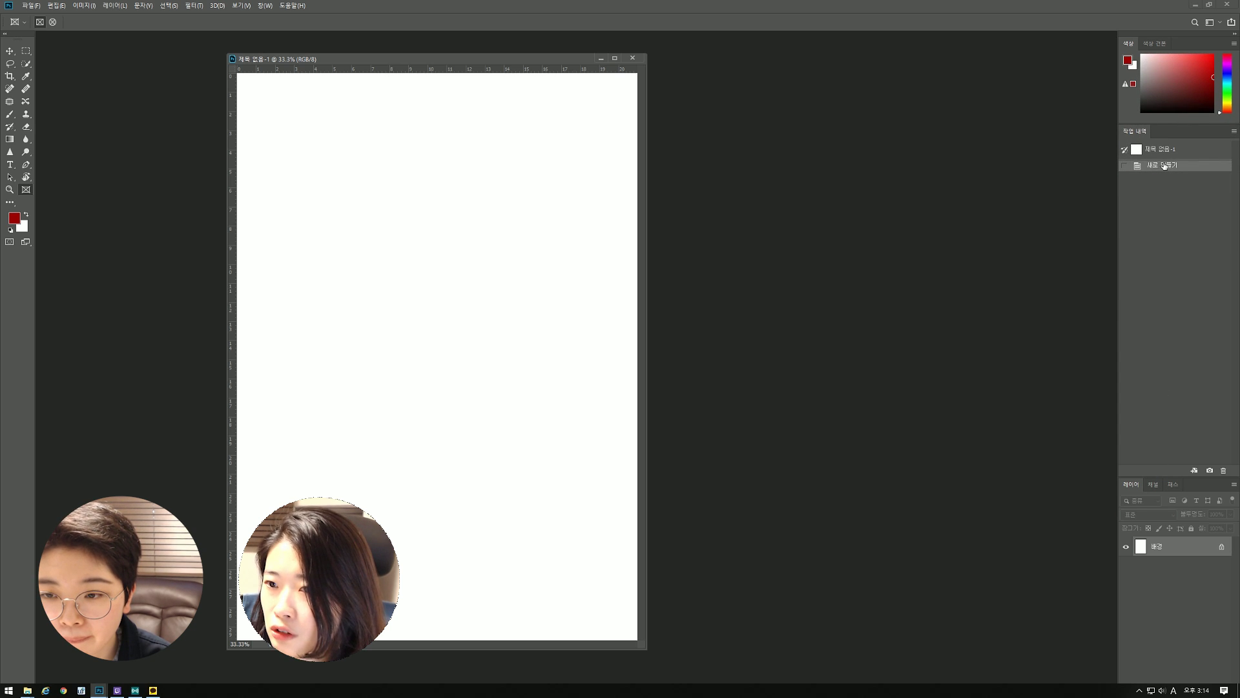
pyautogui.moveTo(1113, 321); pyautogui.dragTo(1080, 319)
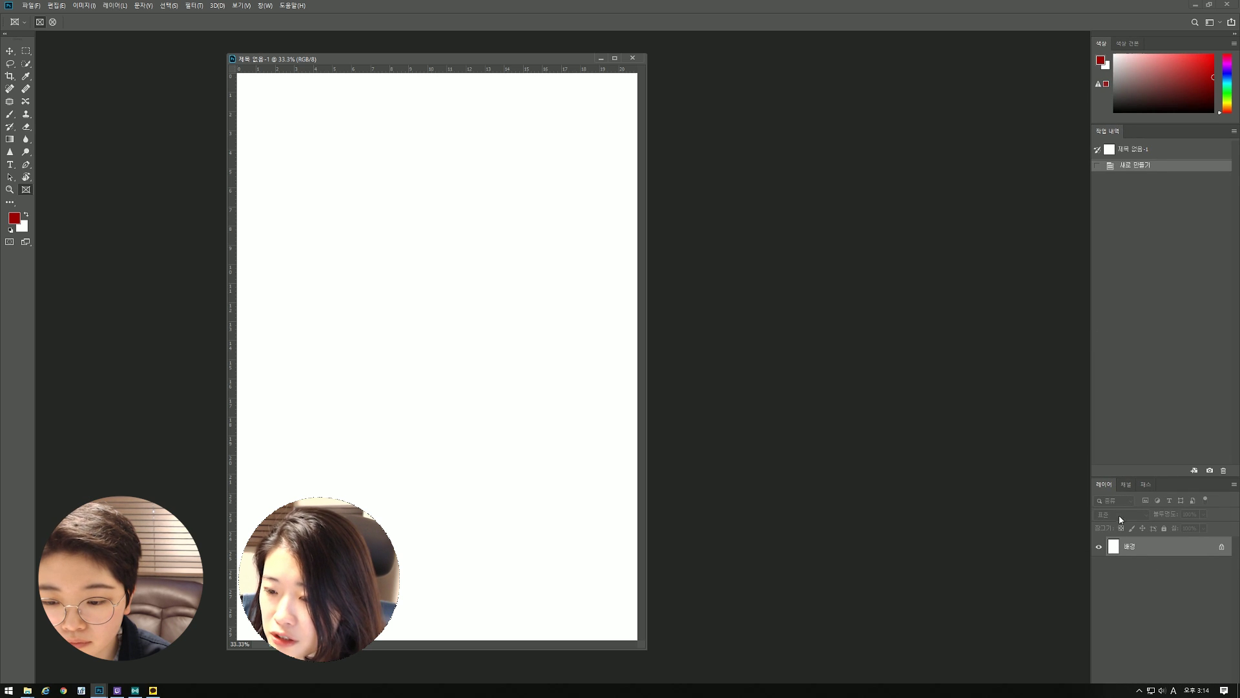
pyautogui.moveTo(1132, 476)
pyautogui.mouseDown()
pyautogui.moveTo(1132, 438)
pyautogui.moveTo(1132, 452)
pyautogui.mouseUp()
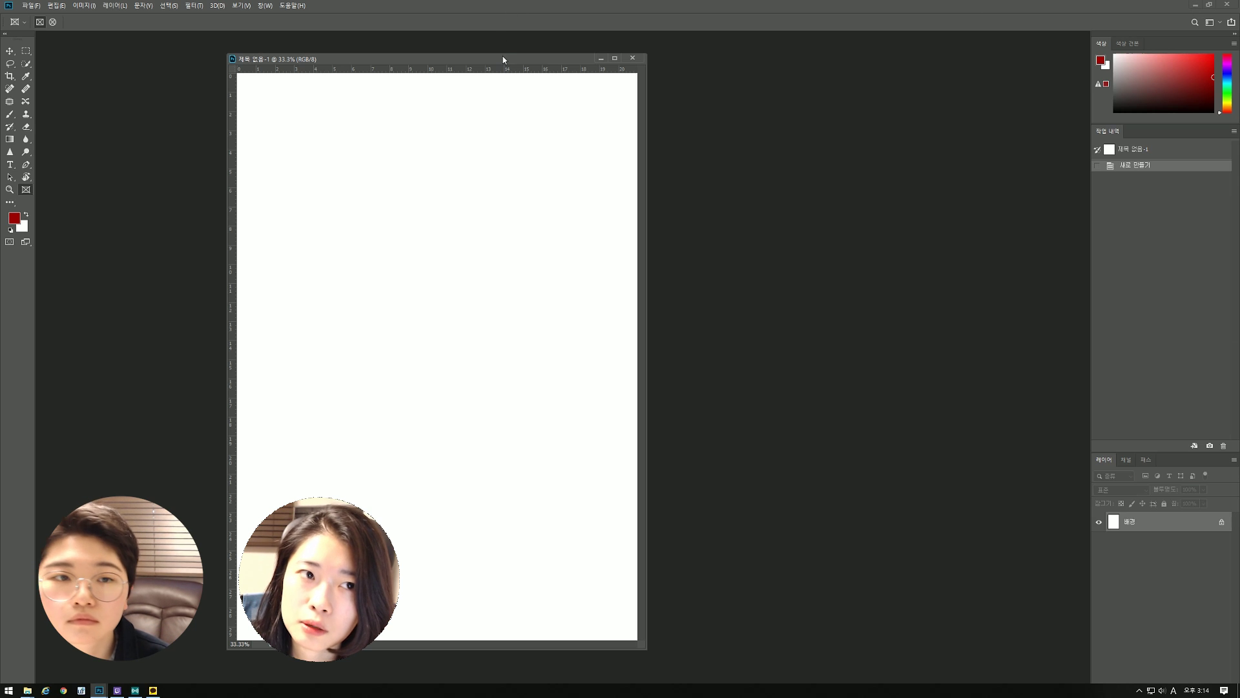
pyautogui.moveTo(547, 58); pyautogui.dragTo(487, 53)
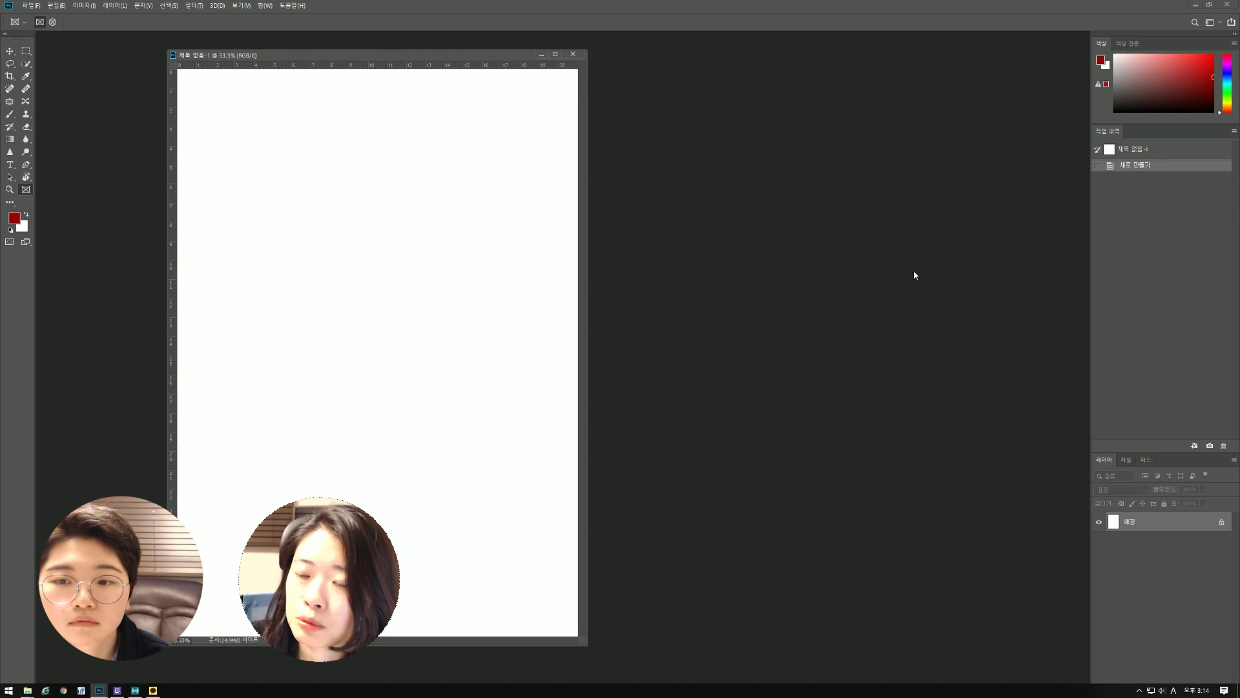
# - Show the Character panel, separate it from Paragraph, close the Paragraph panel, and float Character beside the Layers panel
pyautogui.click(266, 6)
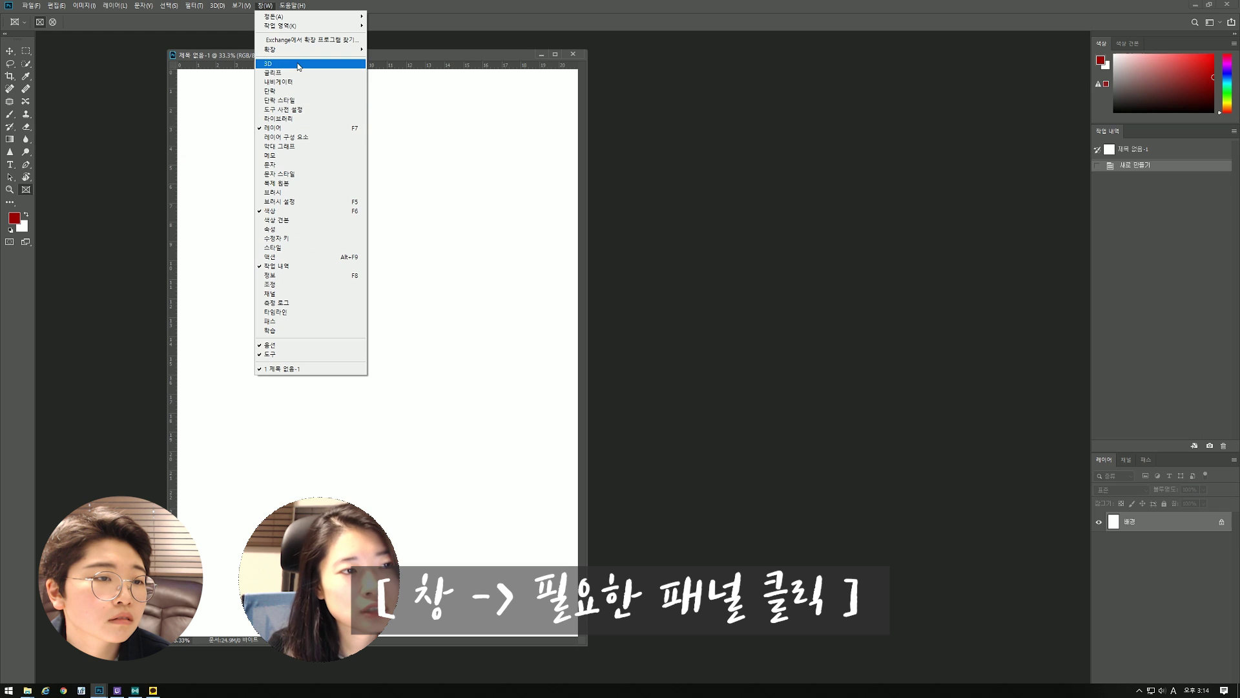
pyautogui.click(304, 169)
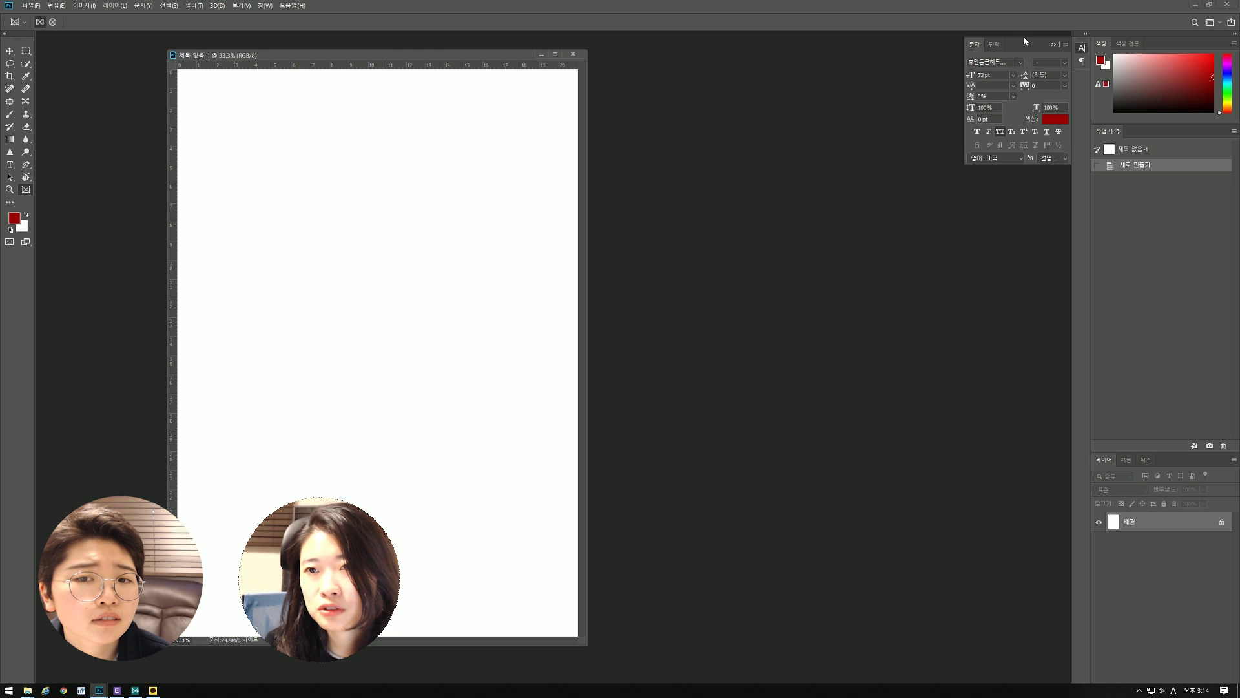
pyautogui.moveTo(979, 48); pyautogui.dragTo(893, 160)
pyautogui.click(1066, 44)
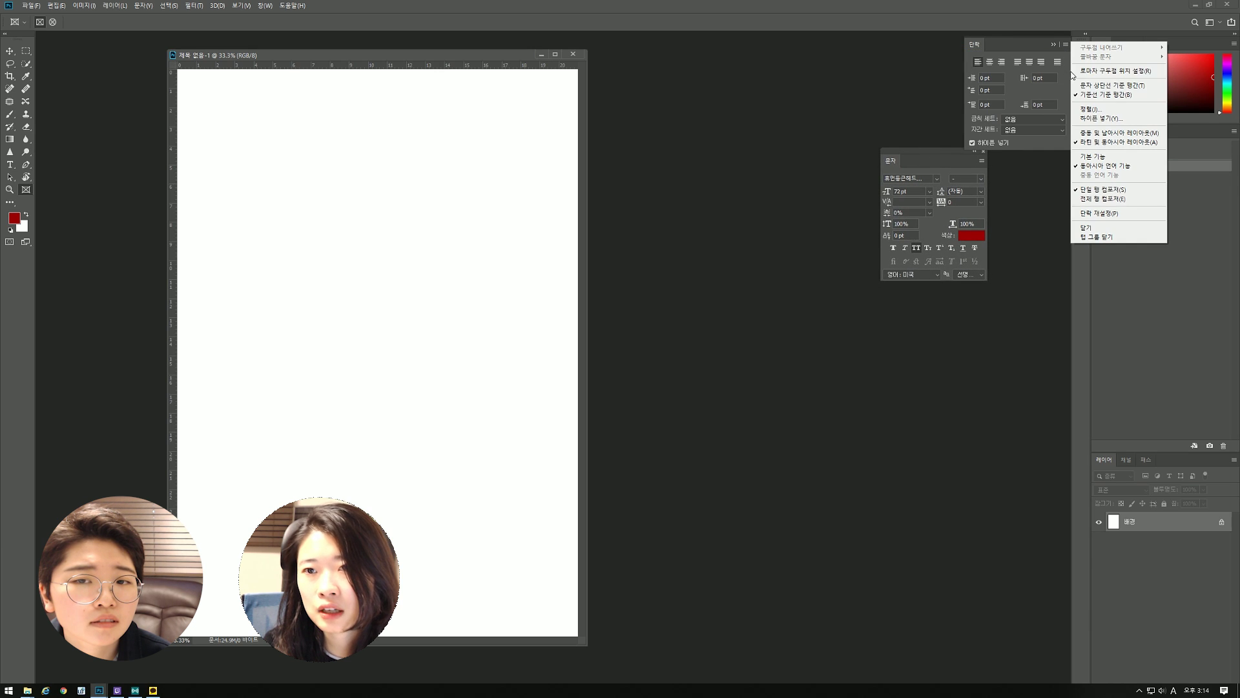
pyautogui.click(1091, 238)
pyautogui.moveTo(943, 151); pyautogui.dragTo(1041, 455)
# - Show the Actions panel grouped with History, switch between both and end on History, and move the floating Character panel lower
pyautogui.click(265, 5)
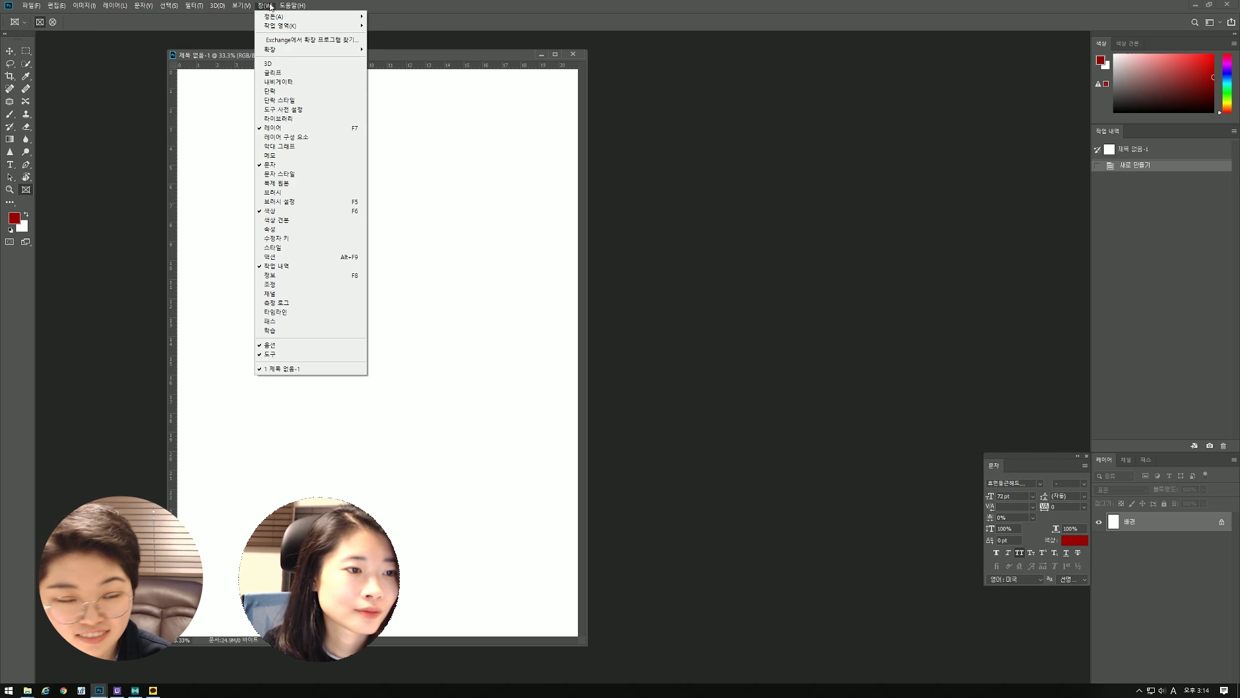
pyautogui.click(291, 257)
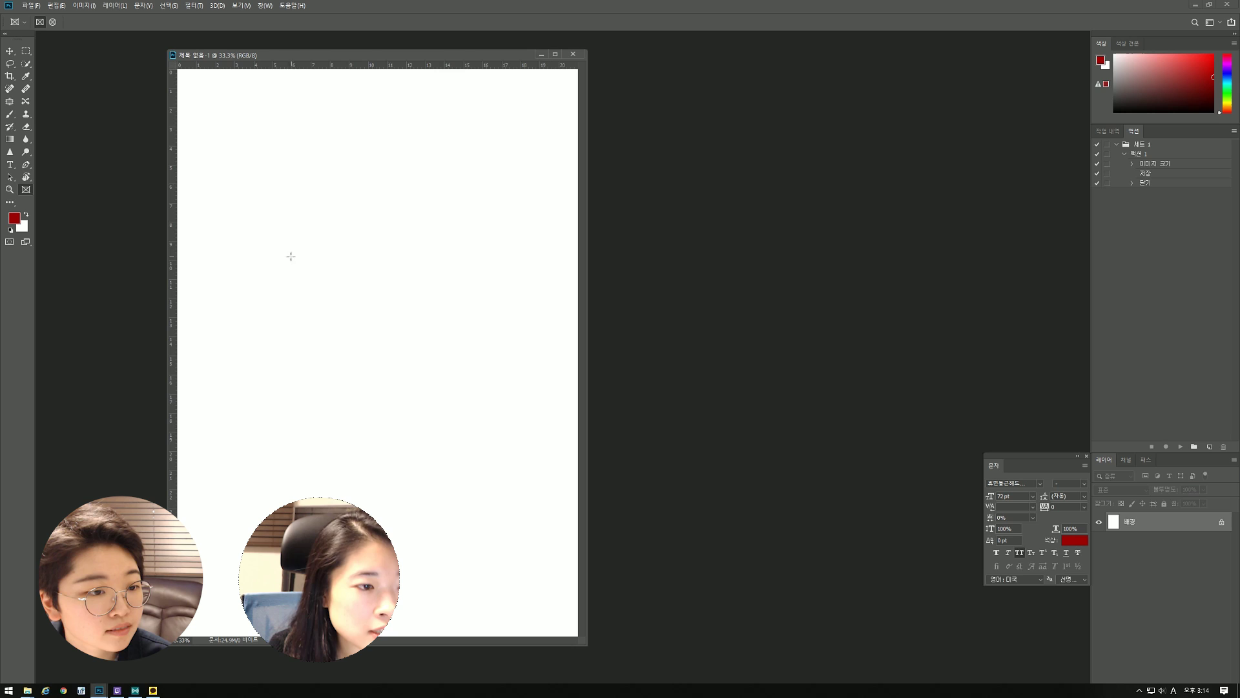
pyautogui.click(1106, 132)
pyautogui.click(1132, 131)
pyautogui.click(1121, 134)
pyautogui.click(1131, 132)
pyautogui.click(1106, 132)
pyautogui.click(1130, 130)
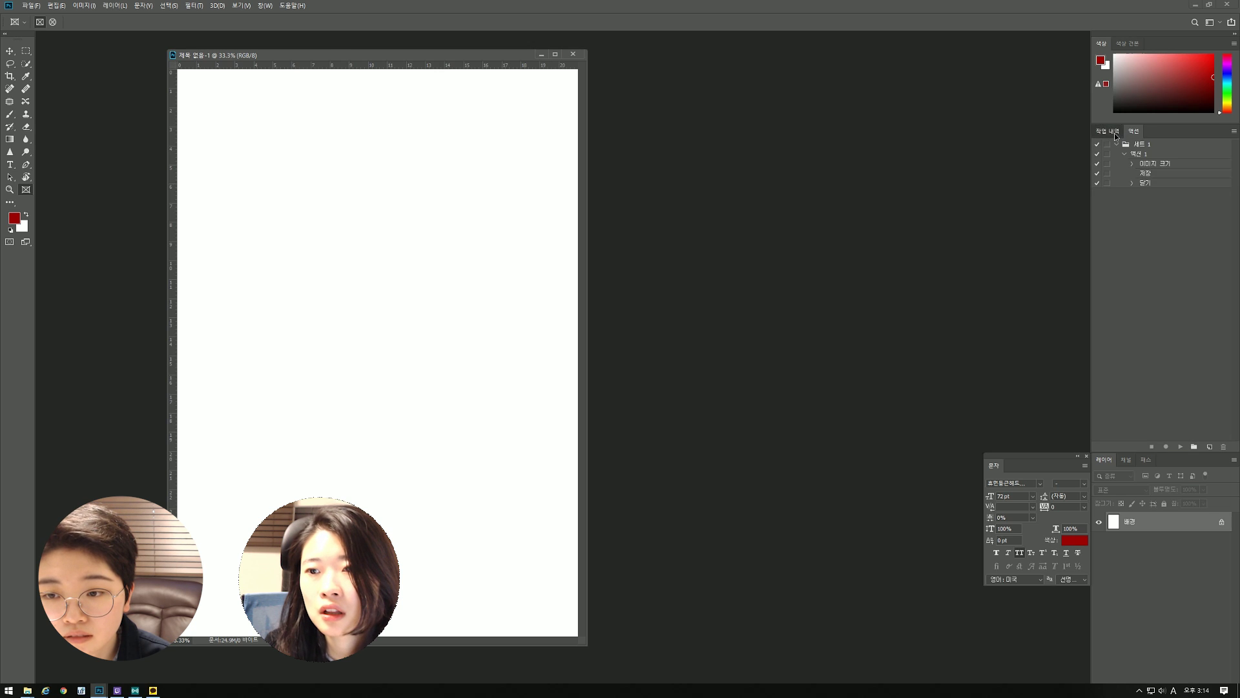
pyautogui.click(1115, 134)
pyautogui.moveTo(1130, 136)
pyautogui.mouseDown()
pyautogui.moveTo(937, 131)
pyautogui.moveTo(1138, 135)
pyautogui.mouseUp()
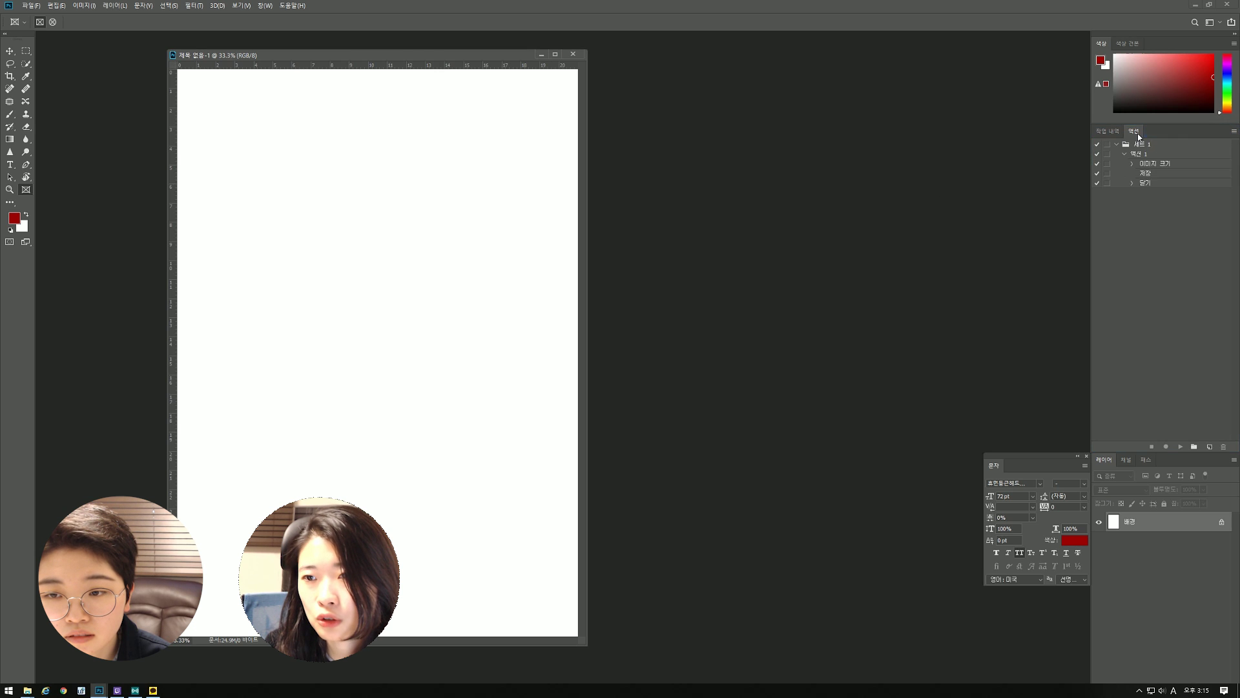
pyautogui.click(1110, 134)
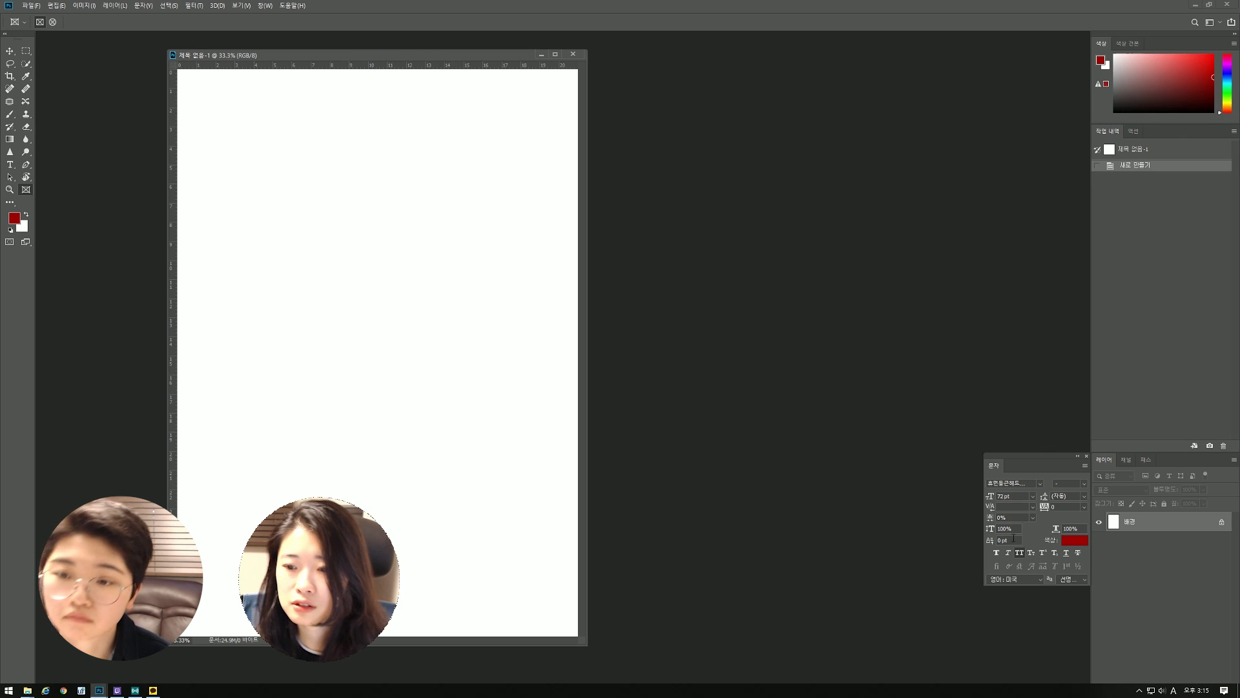
pyautogui.moveTo(1033, 456); pyautogui.dragTo(1032, 552)
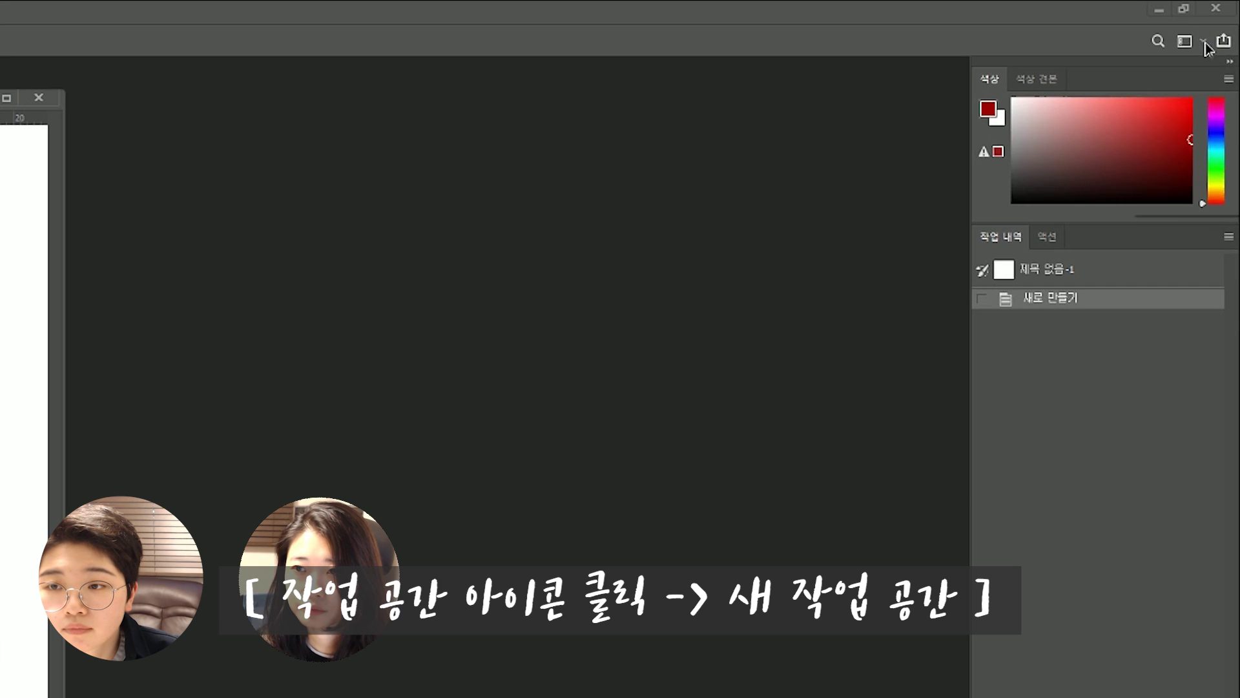
# - Save the current layout as a new workspace named NGNO TV, capturing keyboard shortcuts, menus and the toolbar
pyautogui.click(1220, 22)
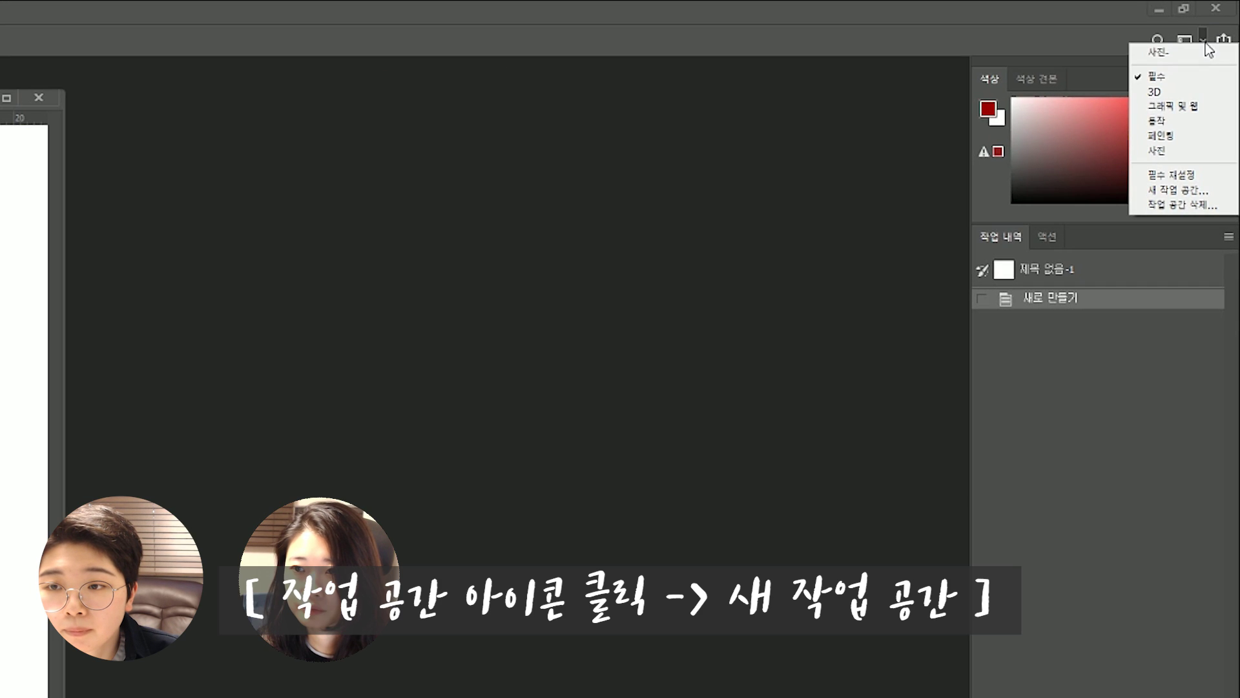
pyautogui.click(1214, 193)
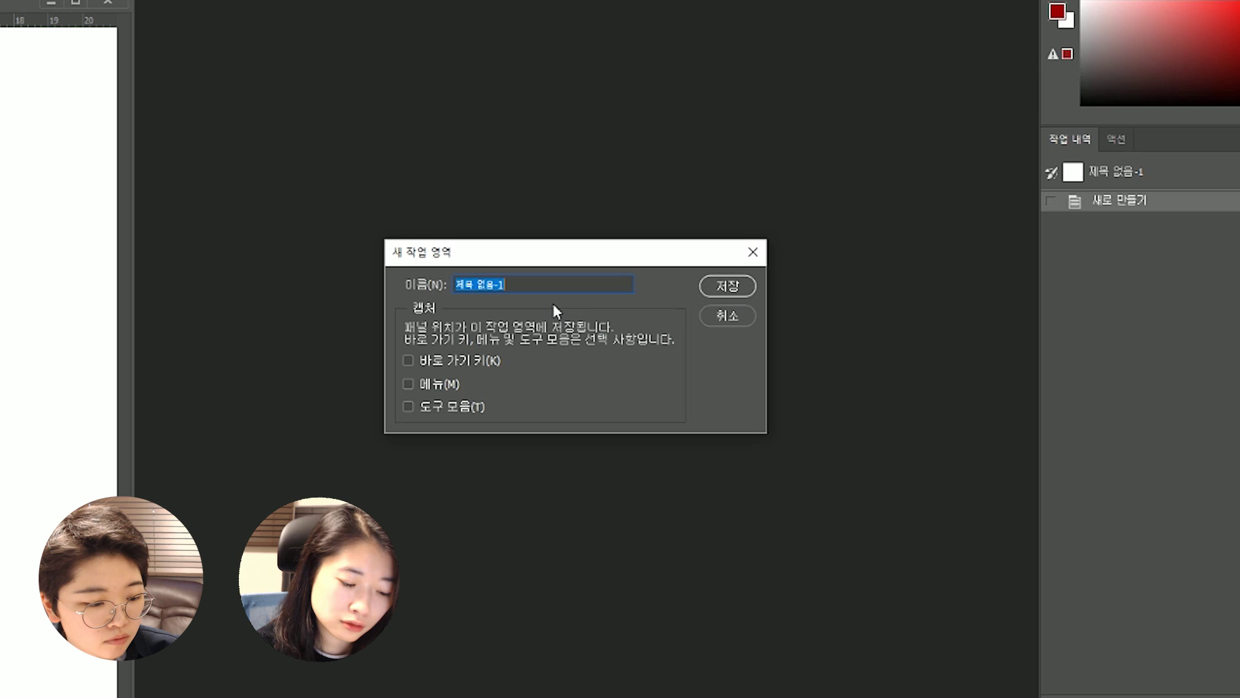
pyautogui.write('NGNO TV')
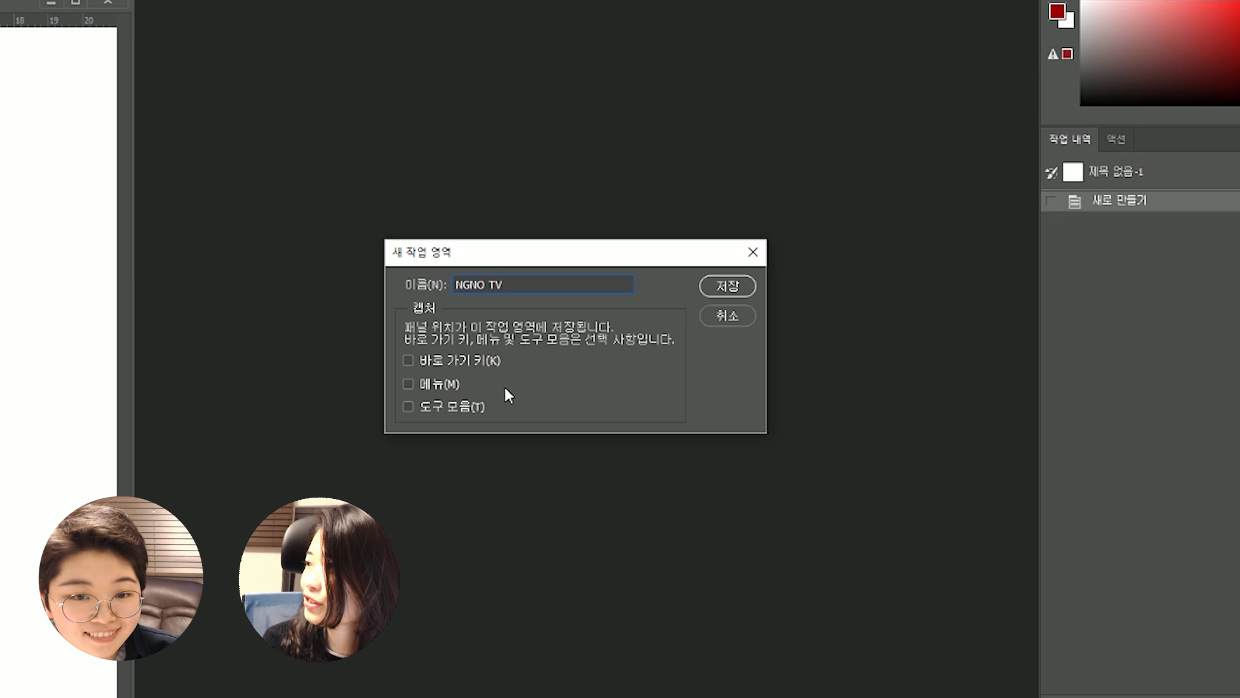
pyautogui.click(468, 362)
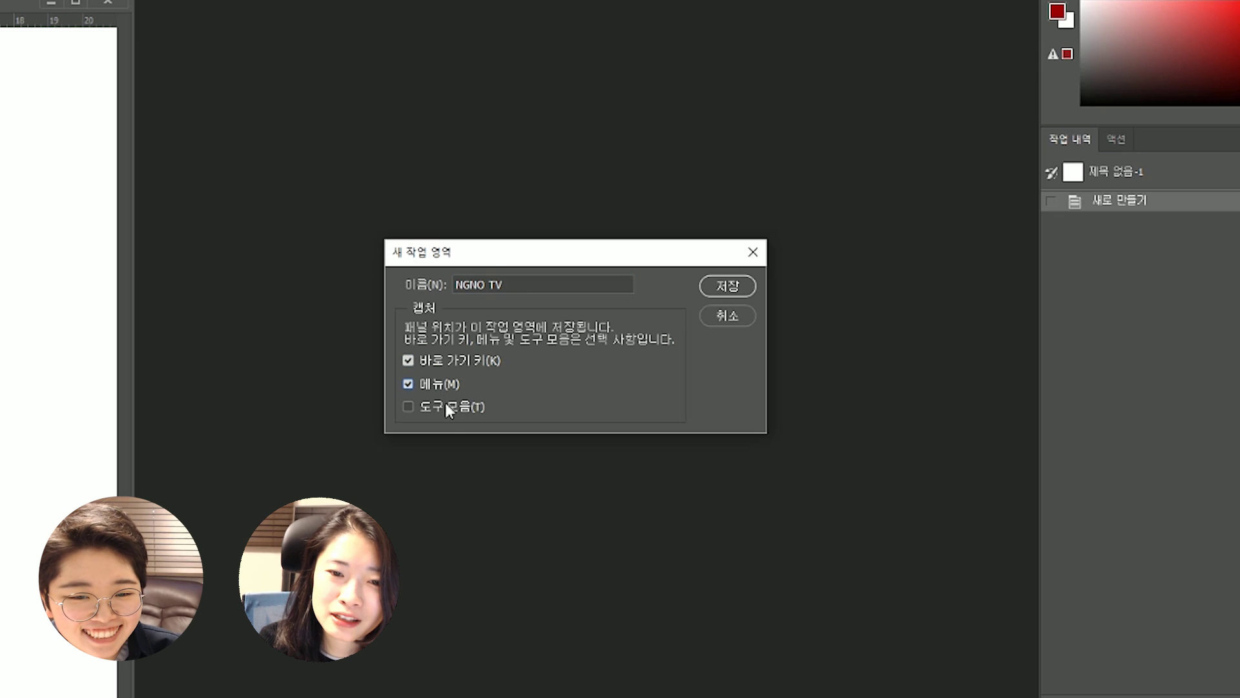
pyautogui.click(452, 408)
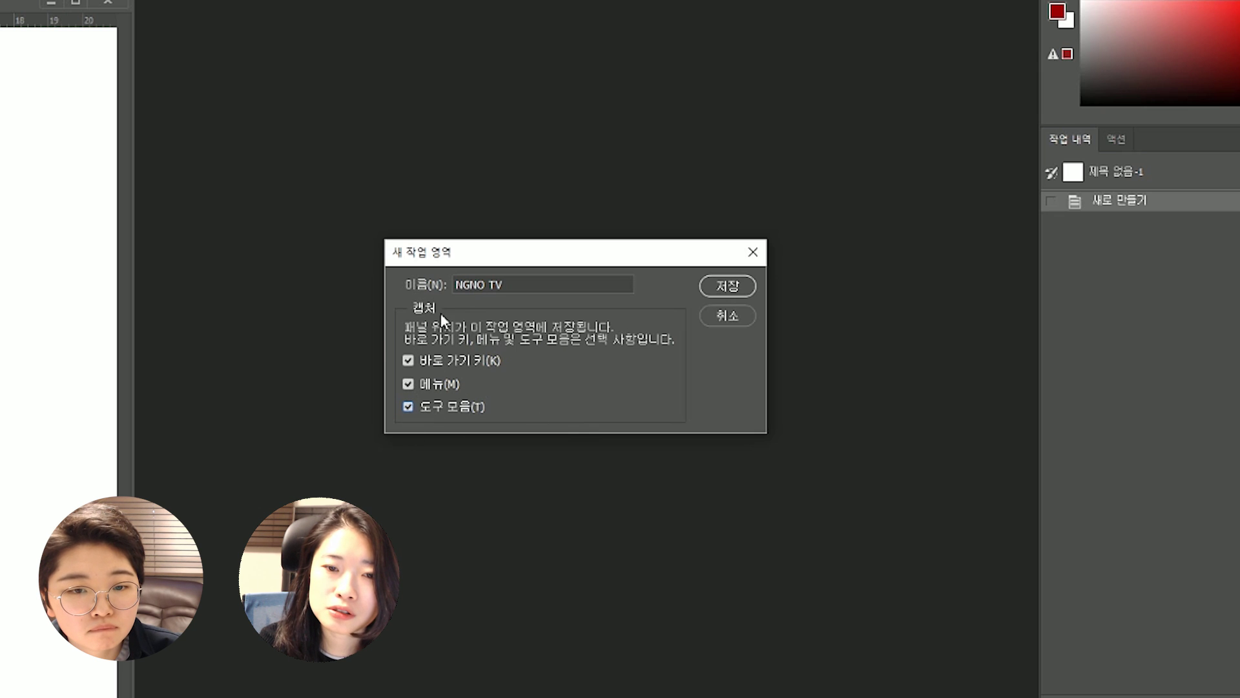
pyautogui.click(731, 285)
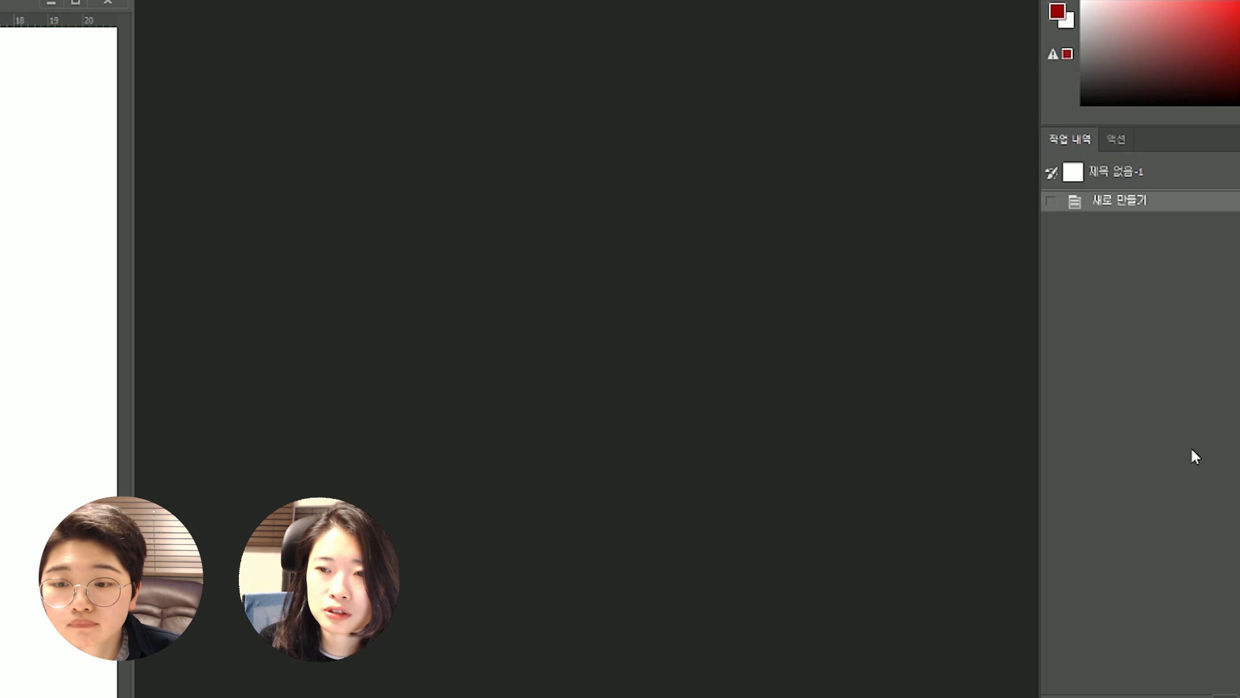
# - Pull the Actions panel out of the History group to float near the document, and close the Color and Swatches panel group
pyautogui.click(1201, 36)
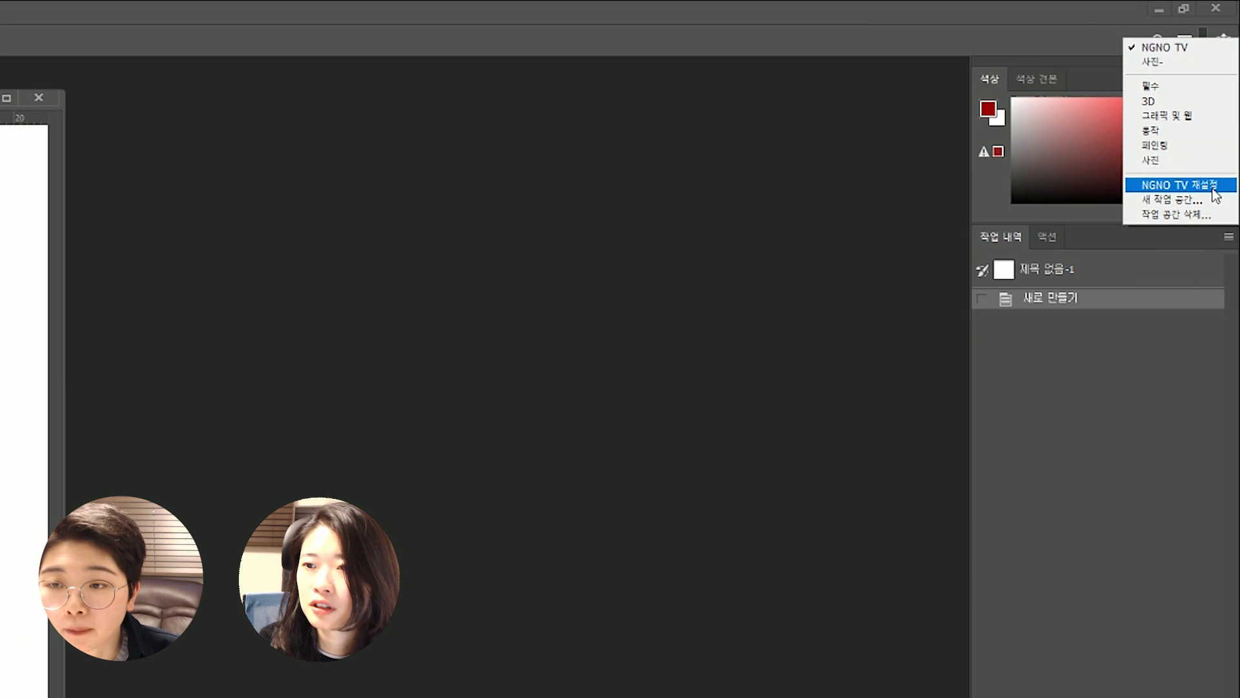
pyautogui.click(788, 510)
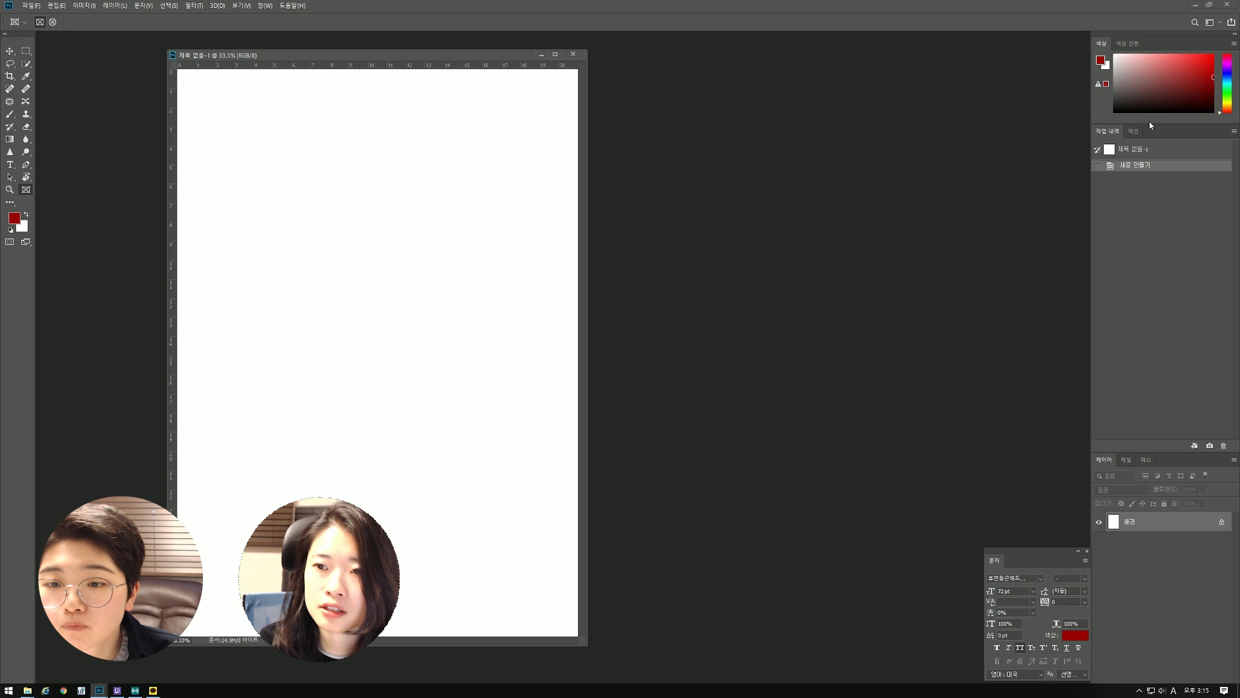
pyautogui.moveTo(1136, 133); pyautogui.dragTo(875, 64)
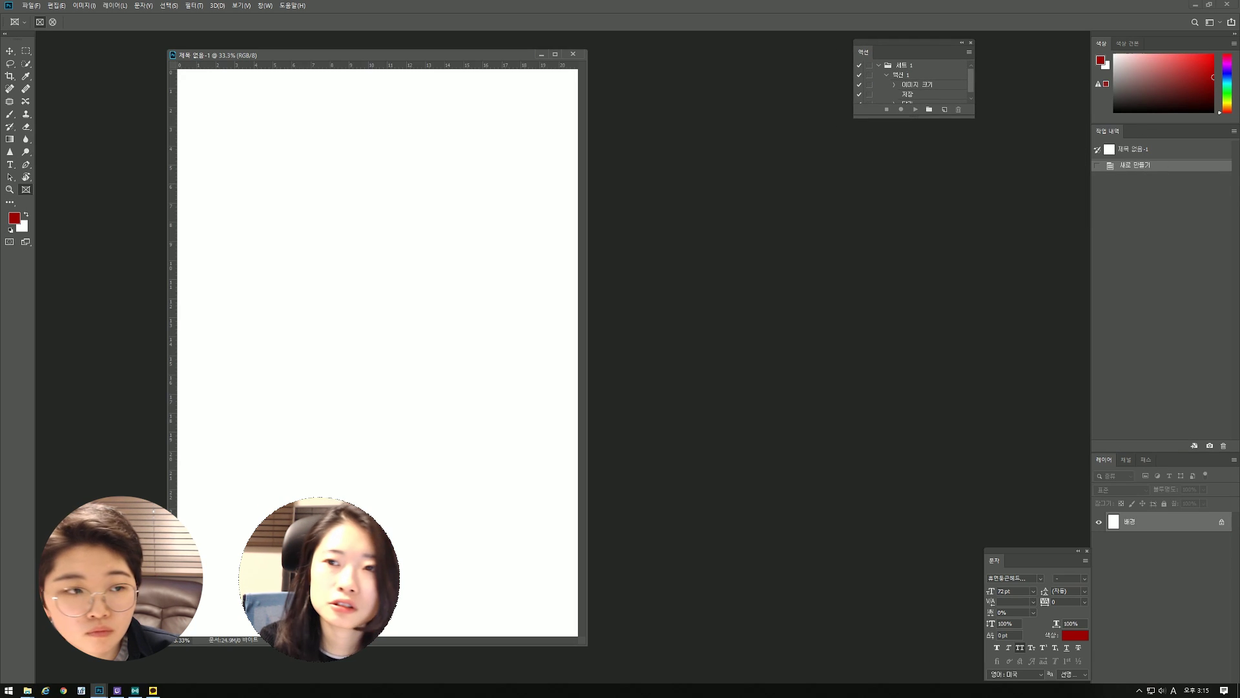
pyautogui.click(1128, 43)
pyautogui.click(1234, 44)
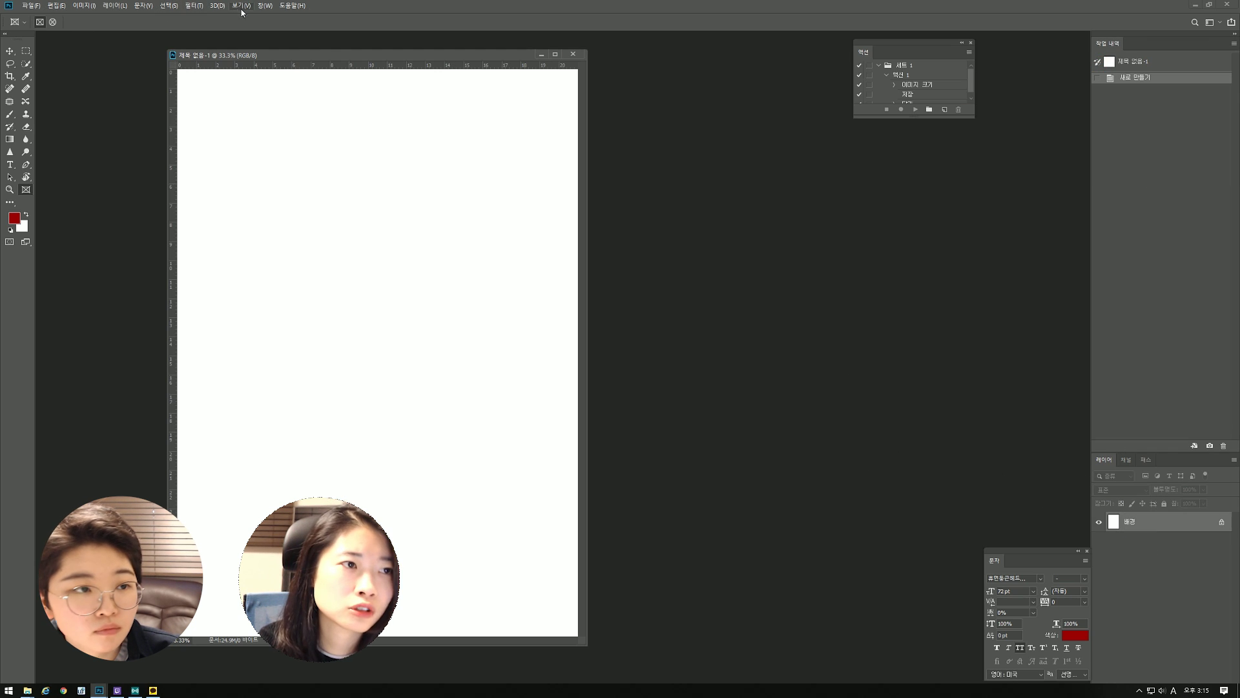
pyautogui.click(265, 6)
pyautogui.click(702, 197)
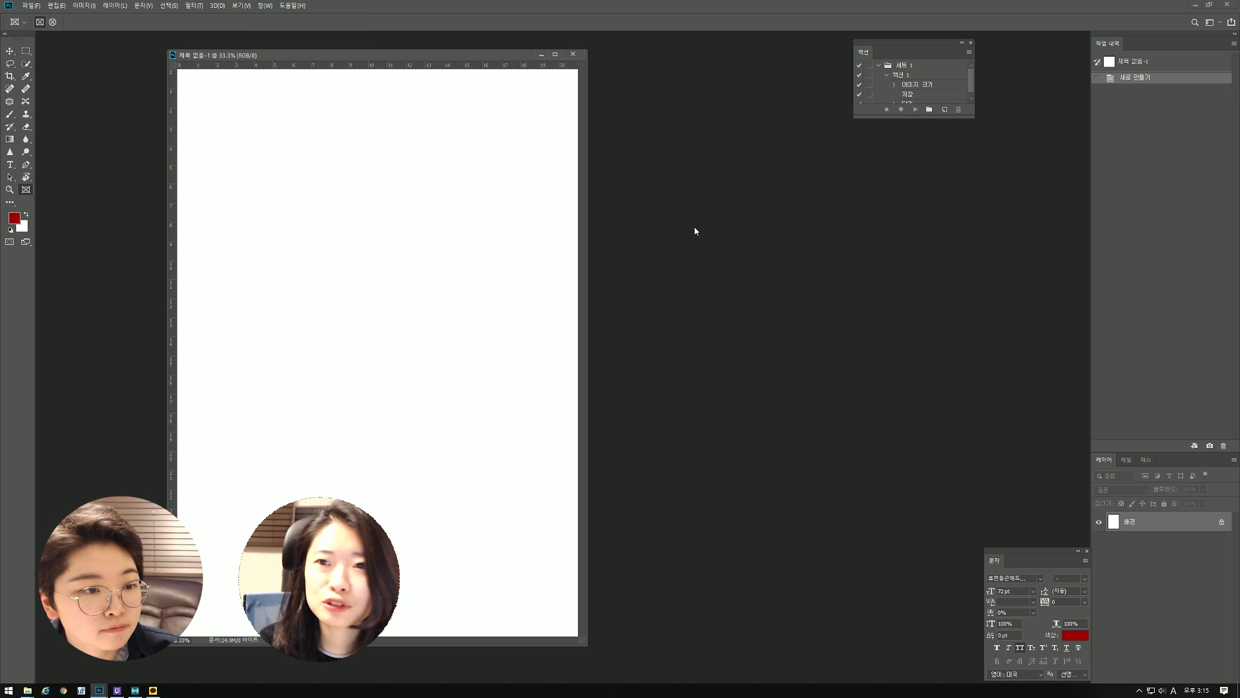
# - Reset the NGNO TV workspace to its saved panel layout
pyautogui.click(1210, 22)
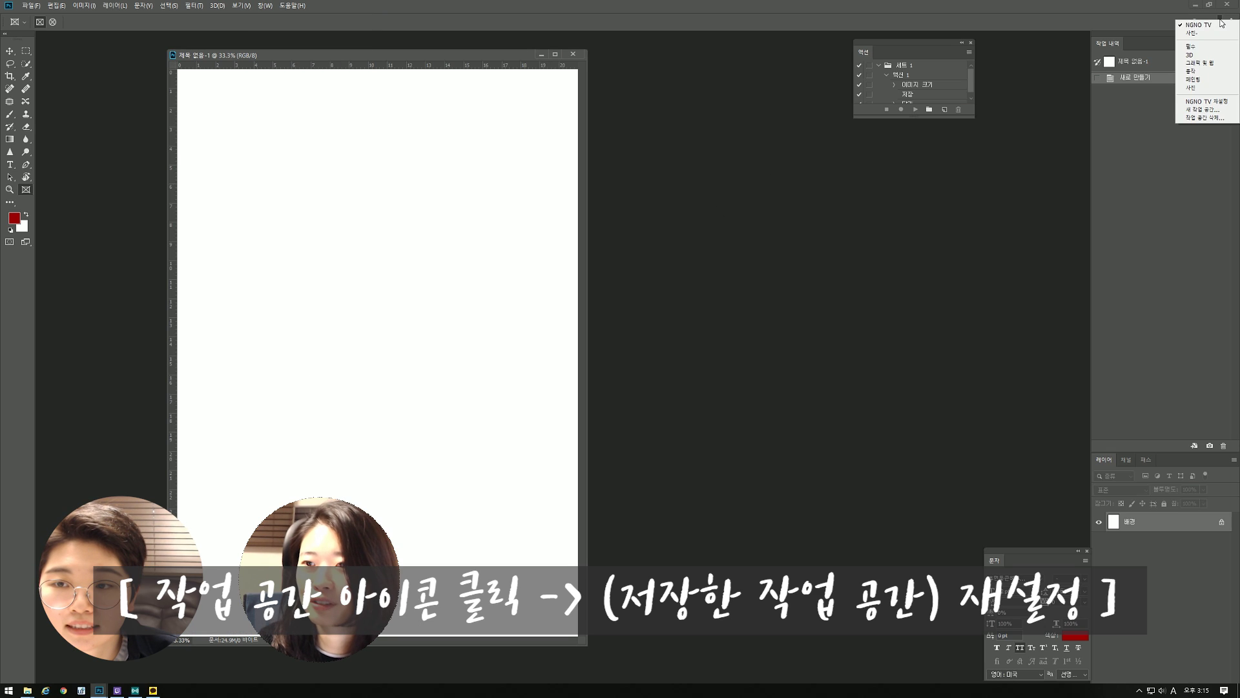
pyautogui.click(1222, 103)
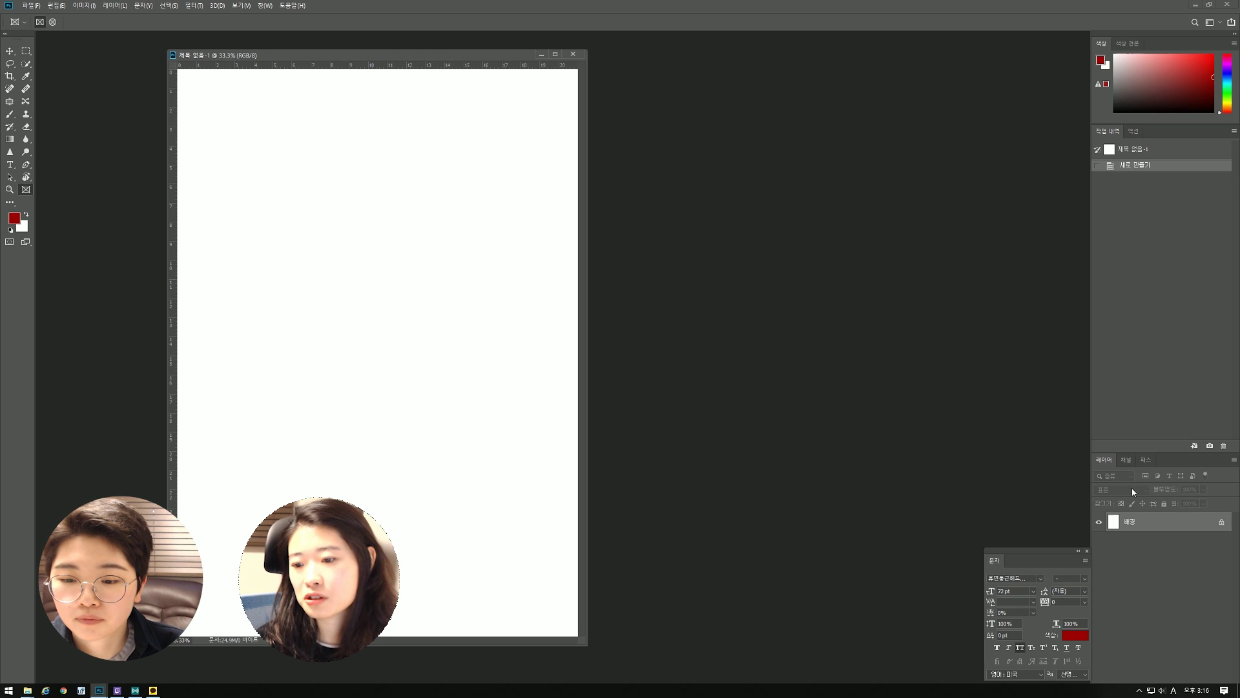
# - Show the Paragraph panel, group it with the floating Character panel, and bring Character back to the front
pyautogui.click(265, 6)
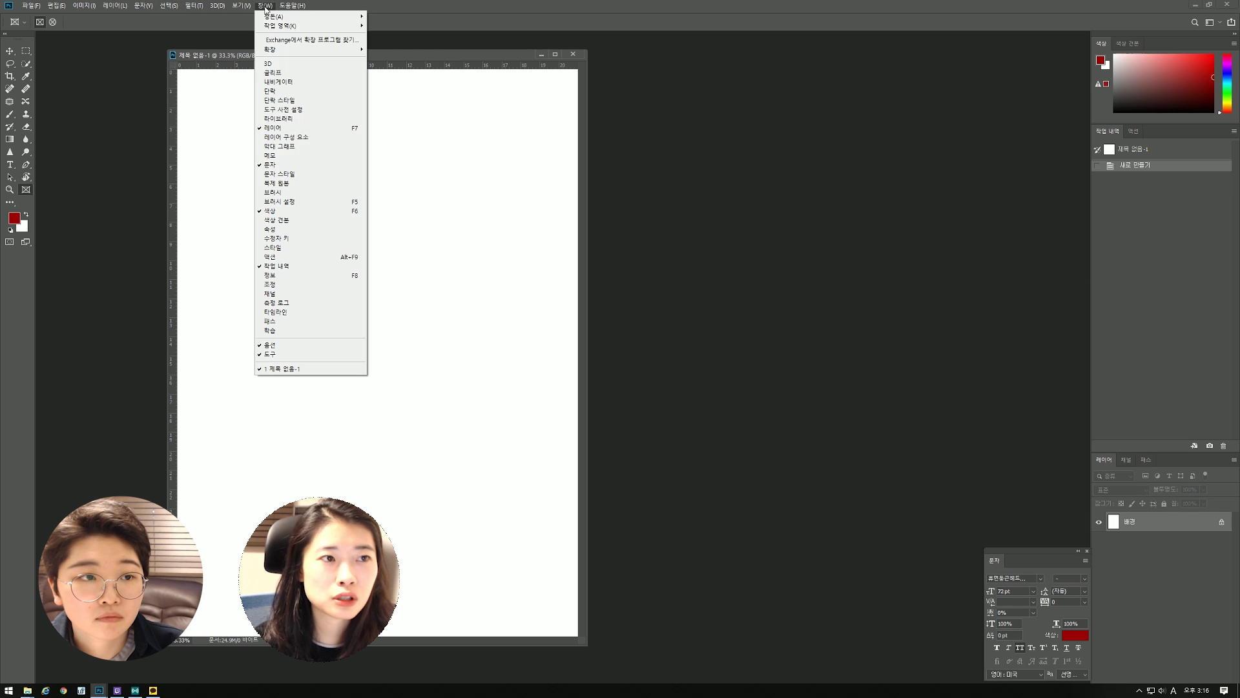
pyautogui.click(308, 97)
pyautogui.moveTo(975, 44); pyautogui.dragTo(1014, 561)
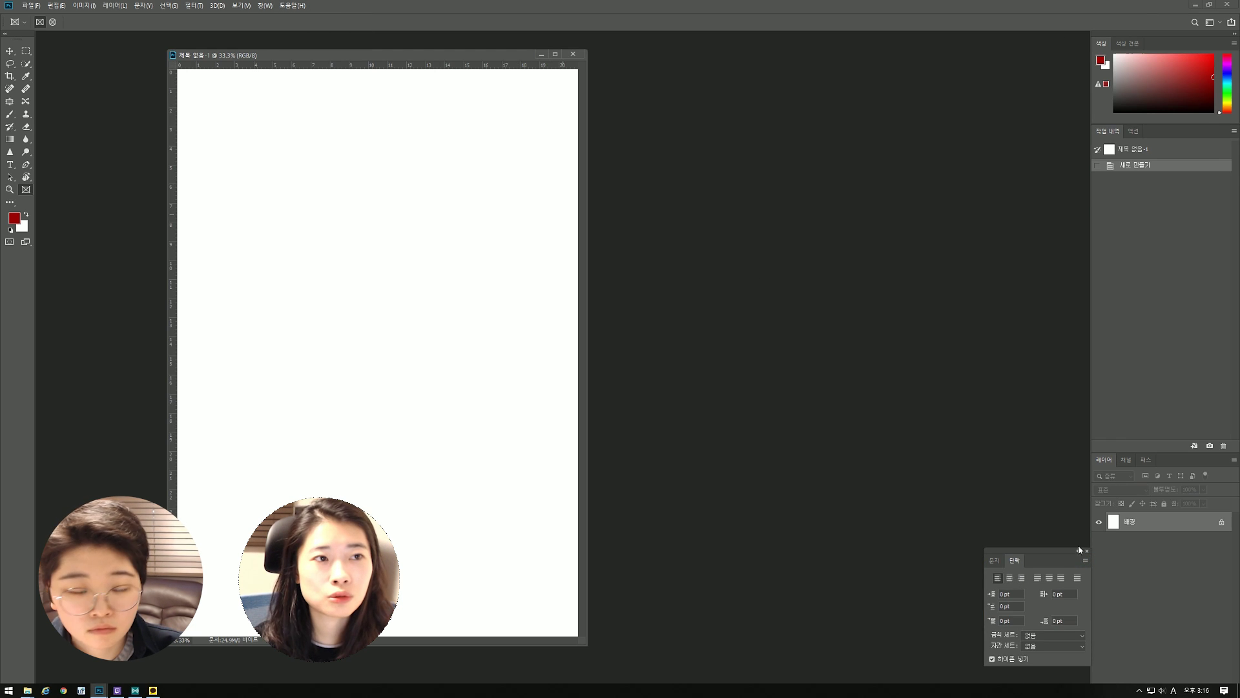
pyautogui.click(994, 560)
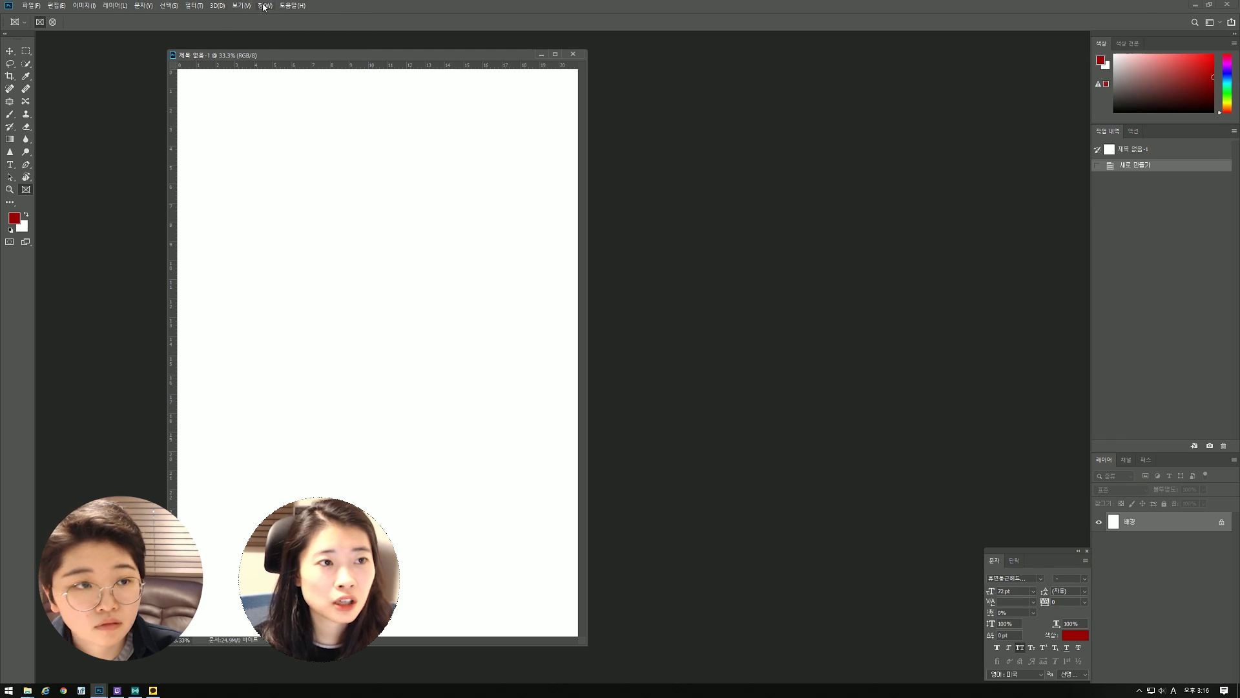
# - Show the Info panel, detach it from the dock, and float it directly above the Character panel against the docked column
pyautogui.click(264, 5)
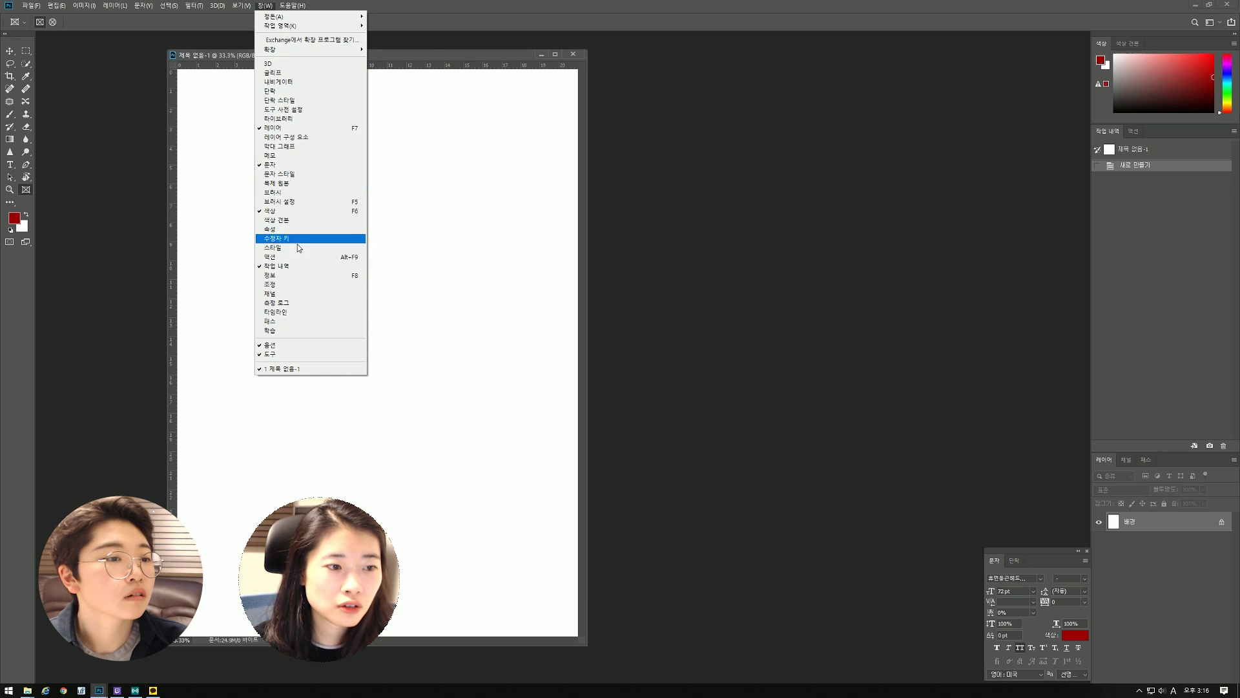
pyautogui.click(300, 279)
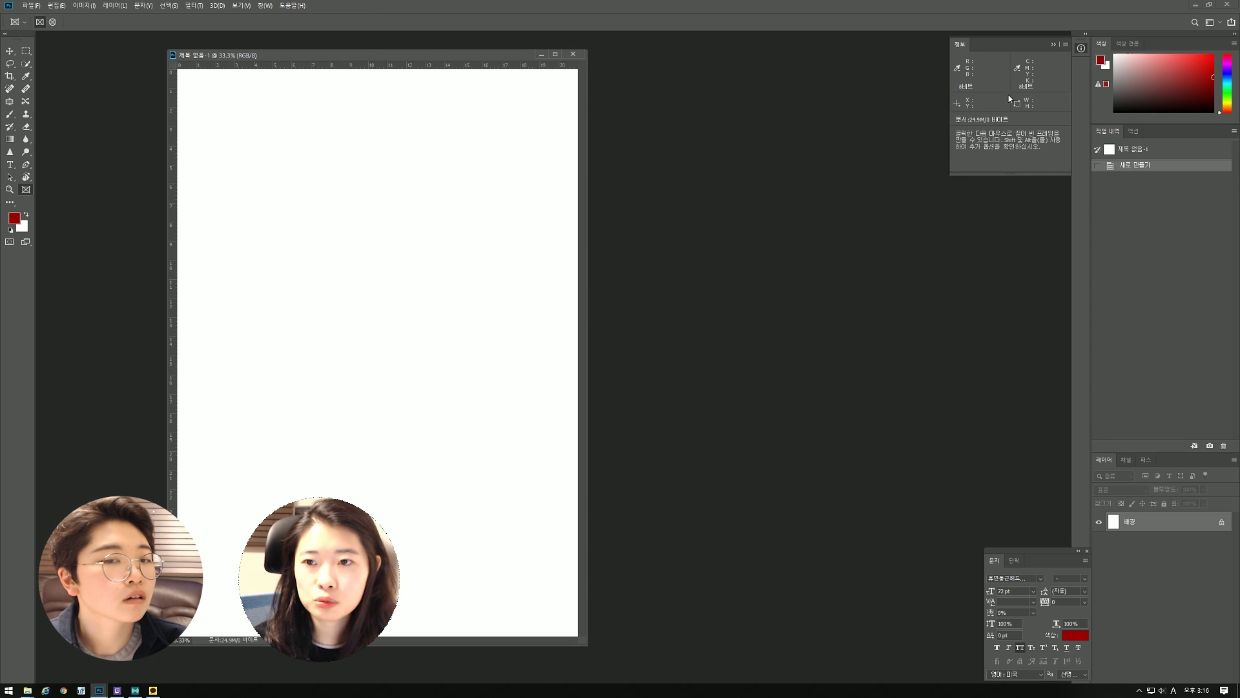
pyautogui.moveTo(1080, 48); pyautogui.dragTo(1029, 427)
pyautogui.click(1009, 294)
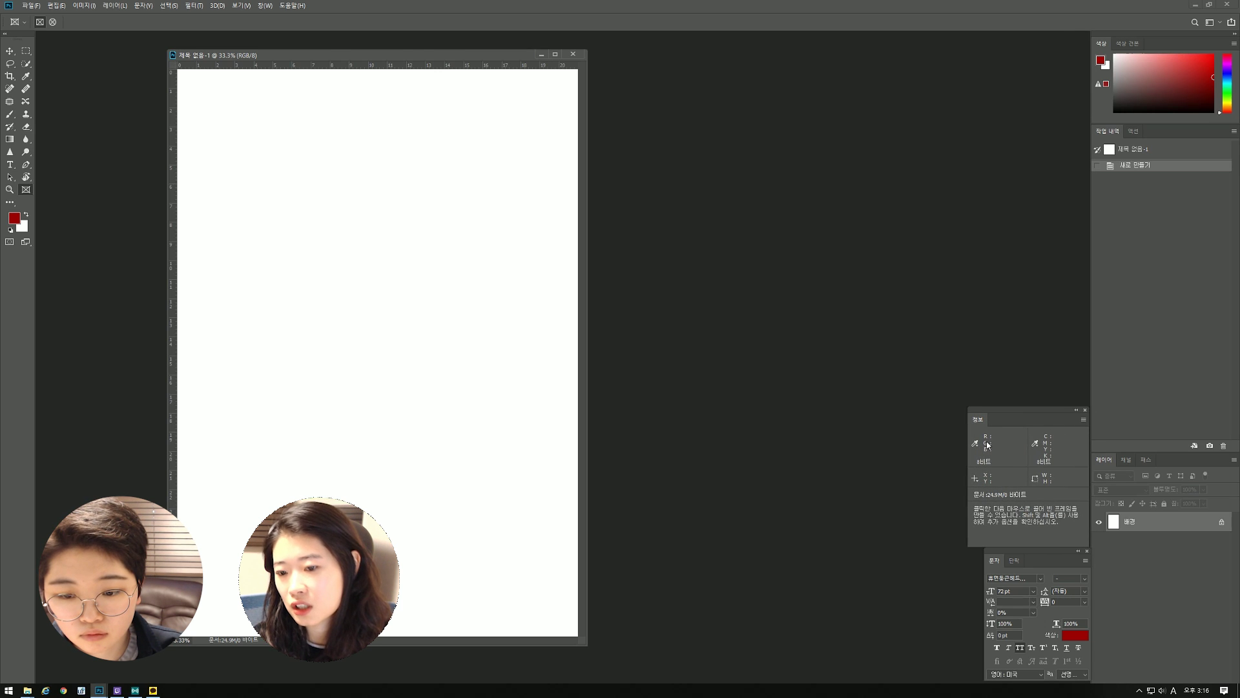
pyautogui.moveTo(1035, 412); pyautogui.dragTo(1039, 411)
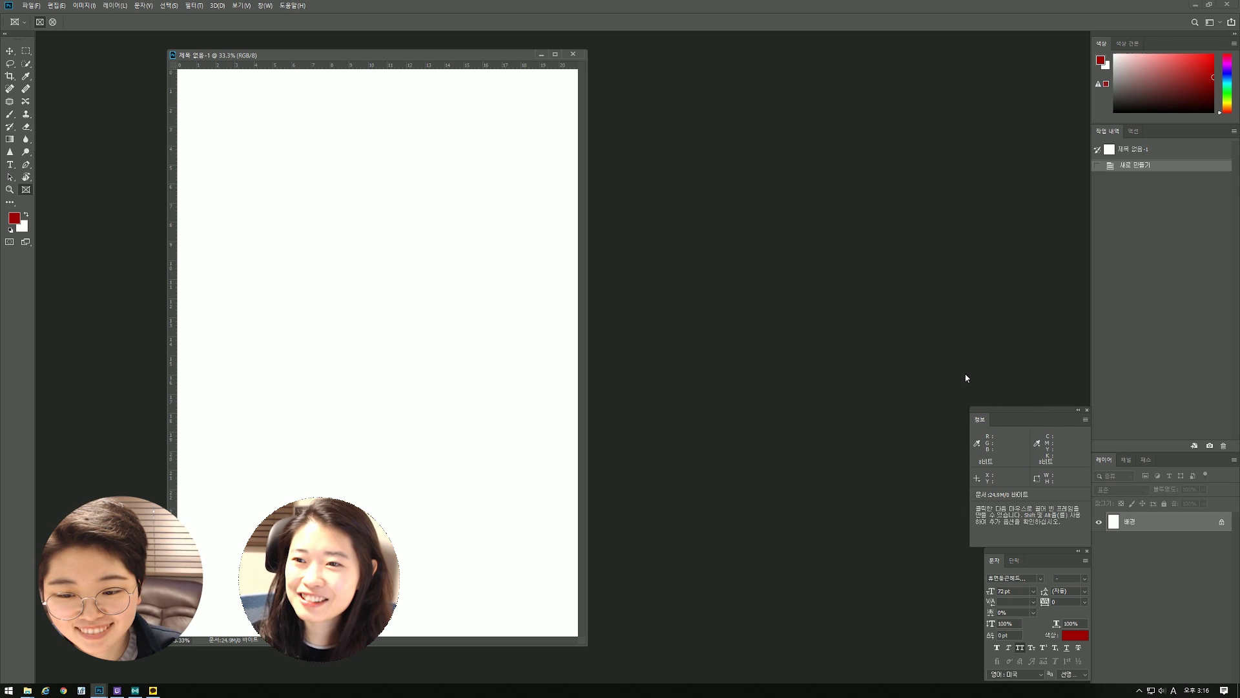
# - Save the layout as workspace NGNO TV, capturing keyboard shortcuts, menus and the toolbar, and replace the existing workspace of that name
pyautogui.click(1220, 24)
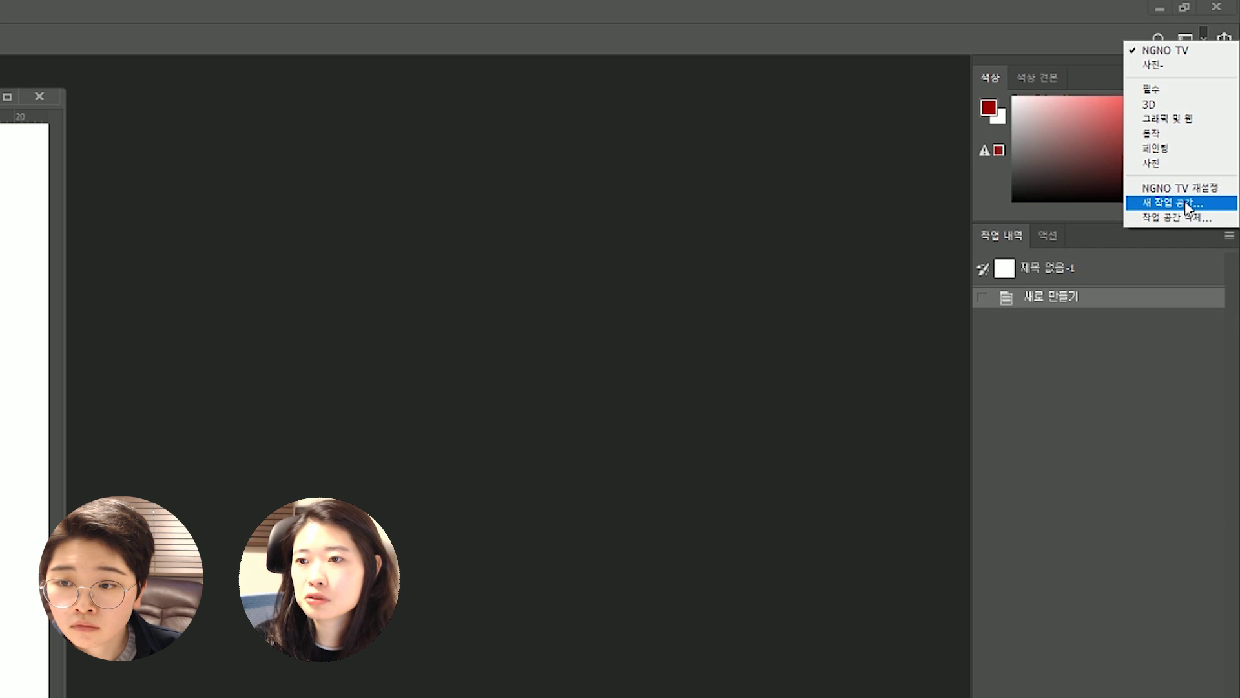
pyautogui.click(1208, 113)
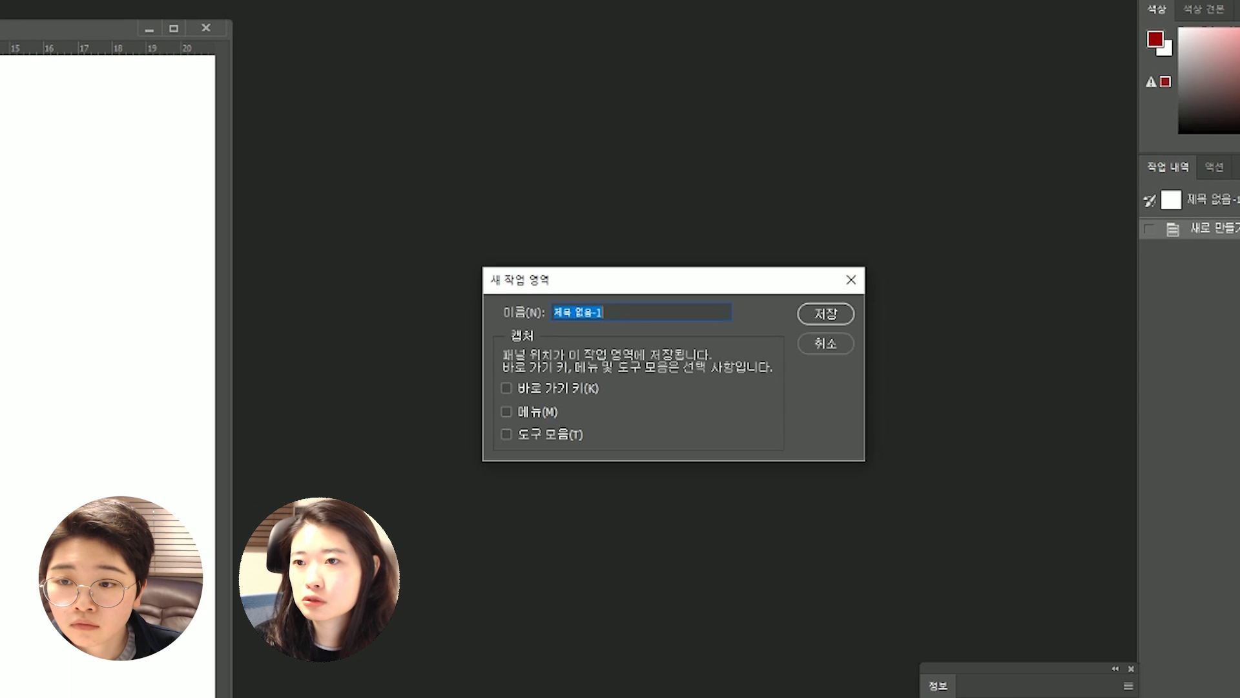
pyautogui.write('NGNO')
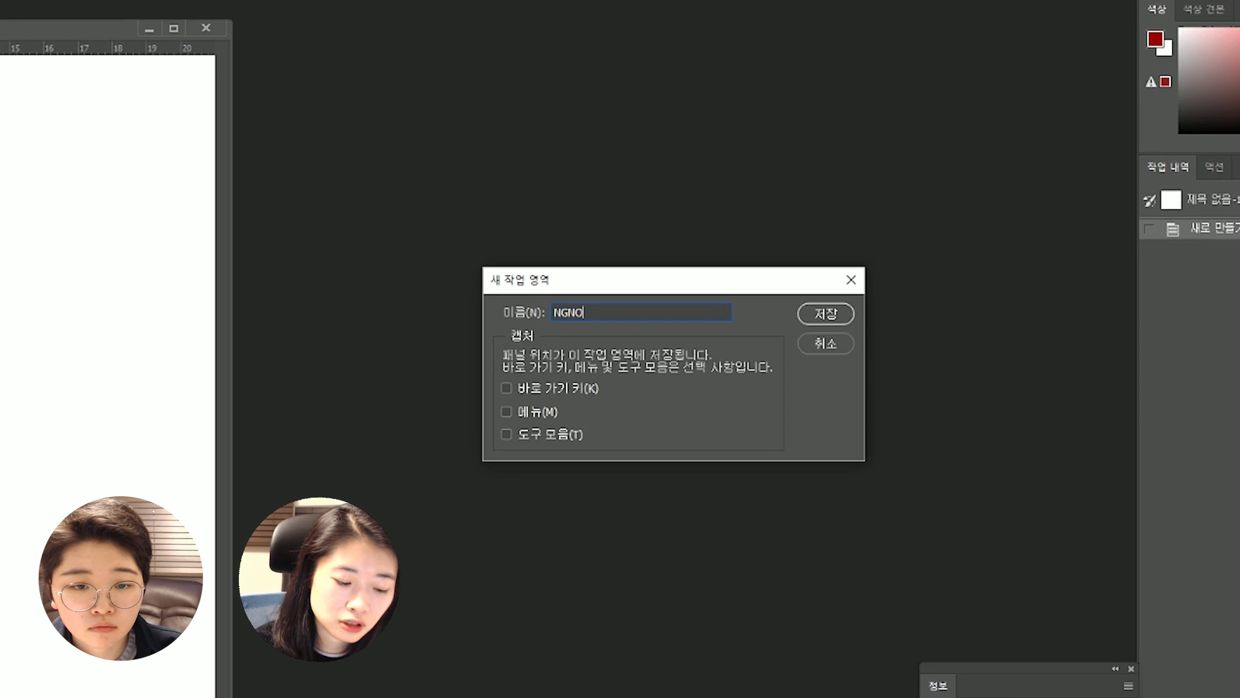
pyautogui.write(' TV')
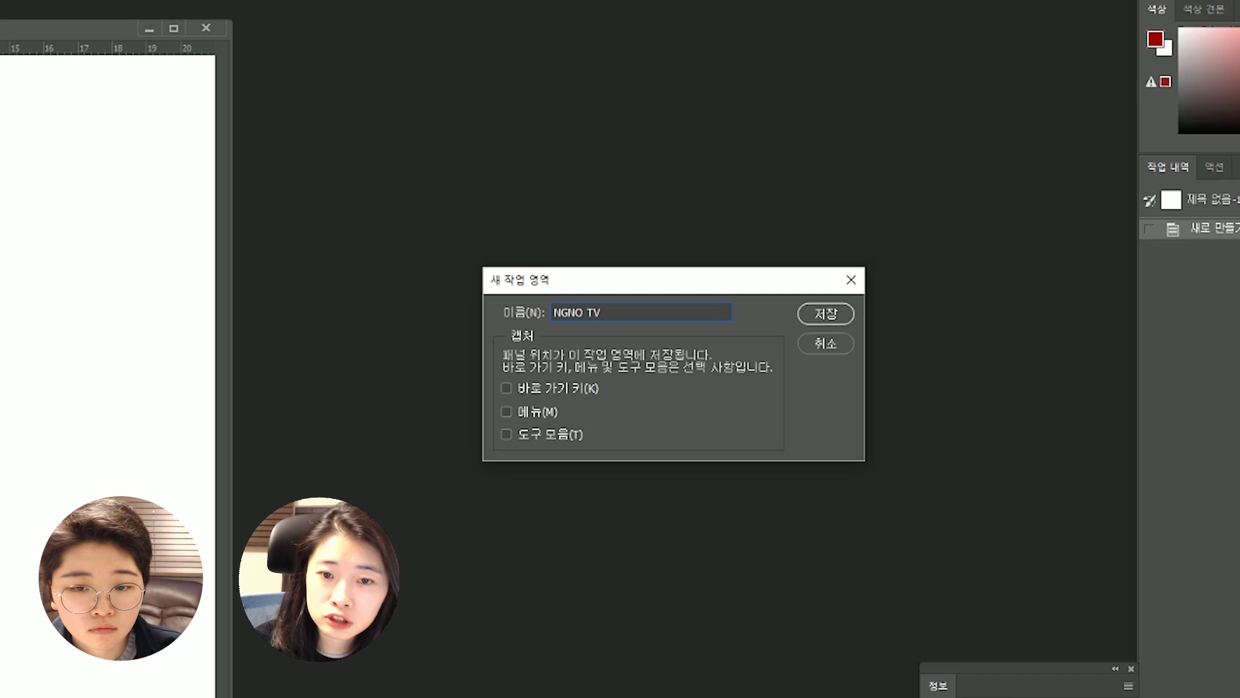
pyautogui.click(541, 387)
pyautogui.click(538, 412)
pyautogui.click(533, 434)
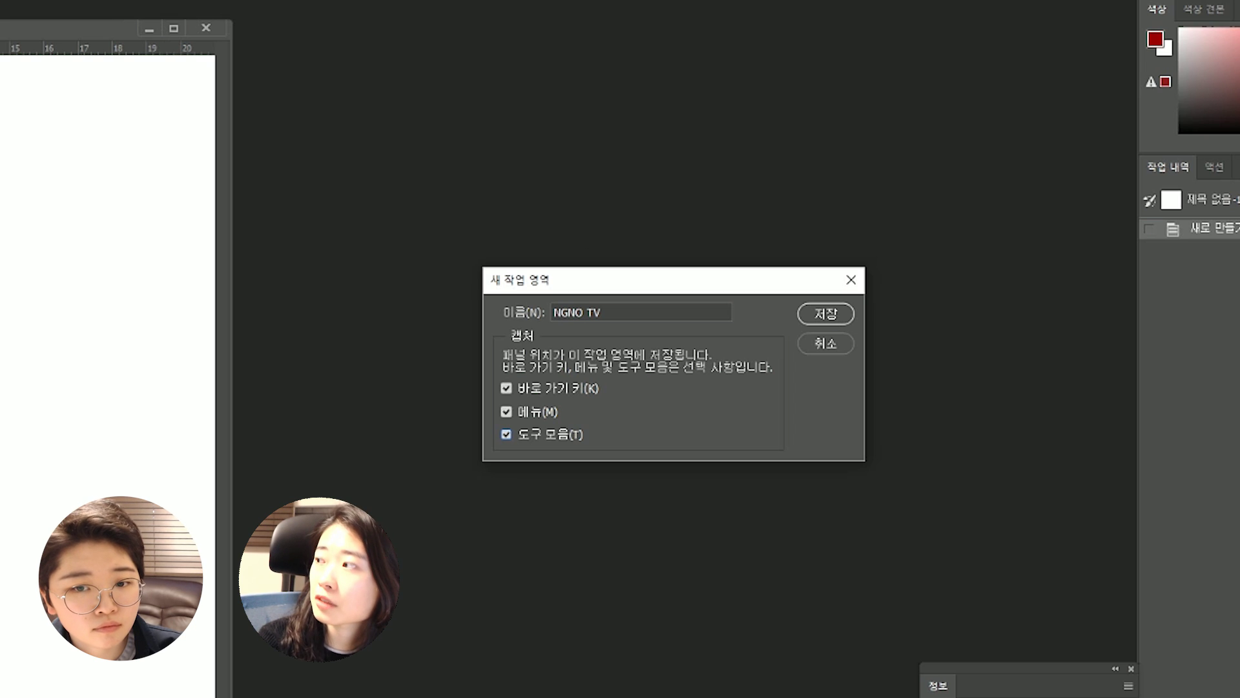
pyautogui.click(826, 314)
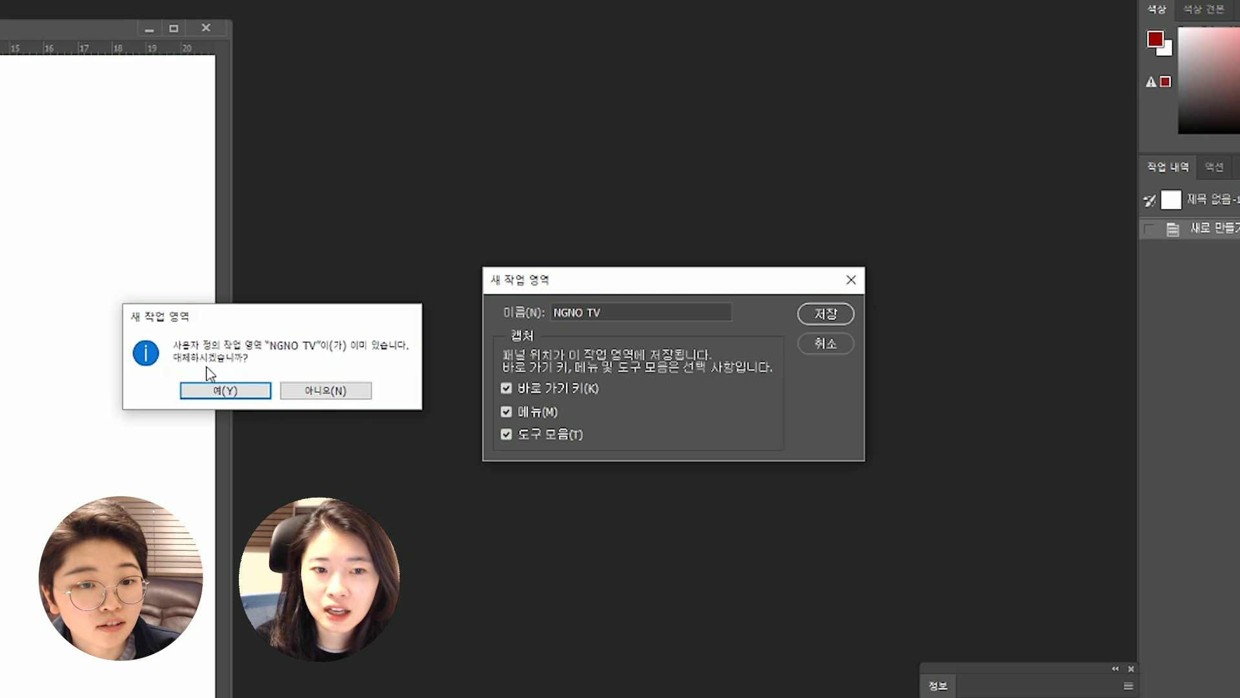
pyautogui.click(223, 396)
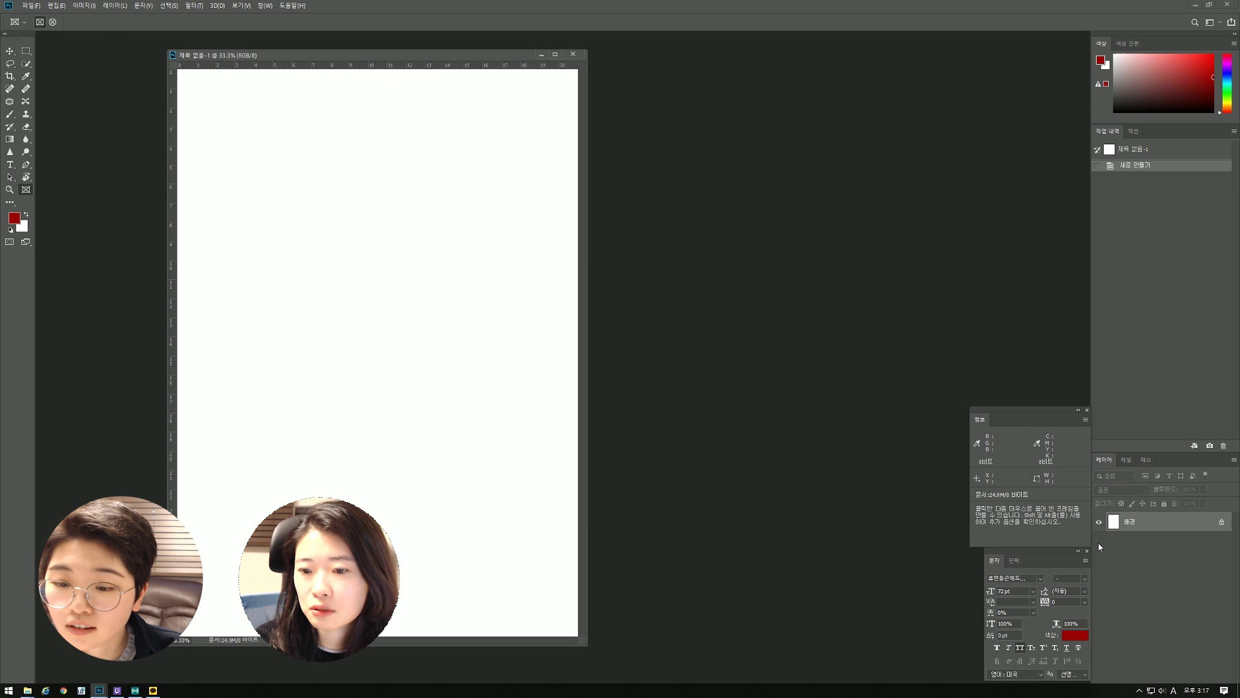
# - Close the floating Info panel and the Paragraph panel grouped with Character
pyautogui.click(1087, 409)
pyautogui.click(1014, 560)
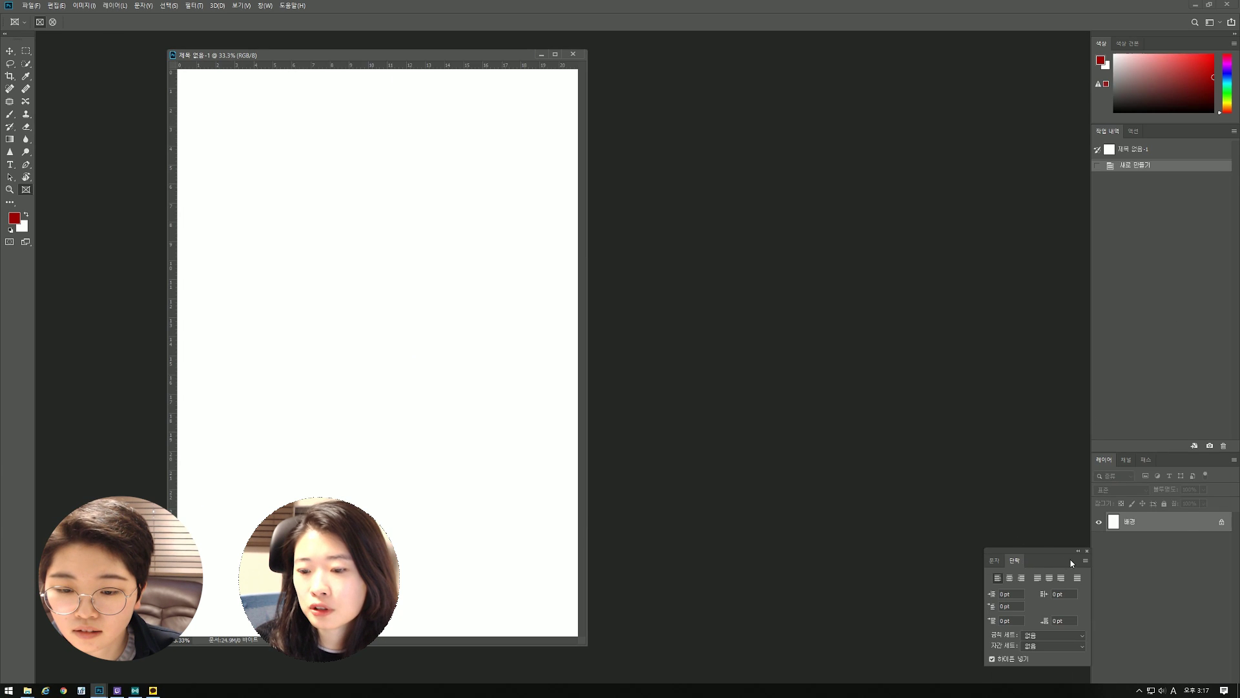
pyautogui.click(1085, 560)
pyautogui.click(1111, 542)
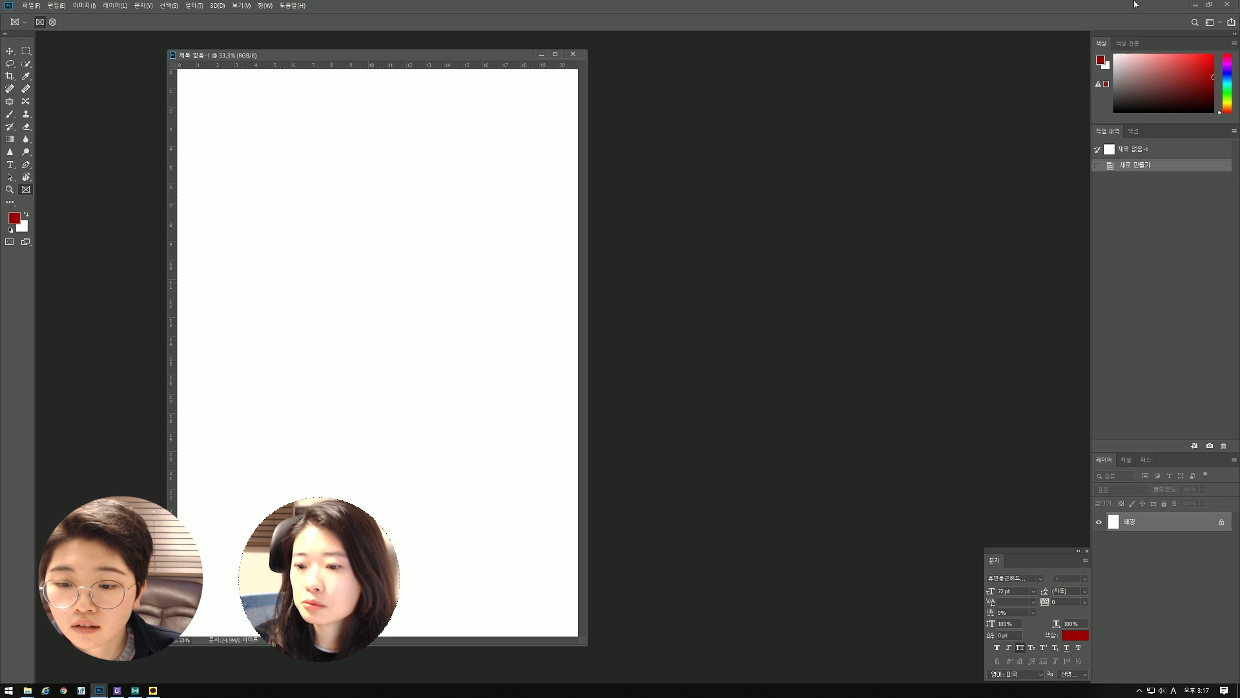
# - Reset NGNO TV to bring back the saved Info and Paragraph panels
pyautogui.click(1214, 23)
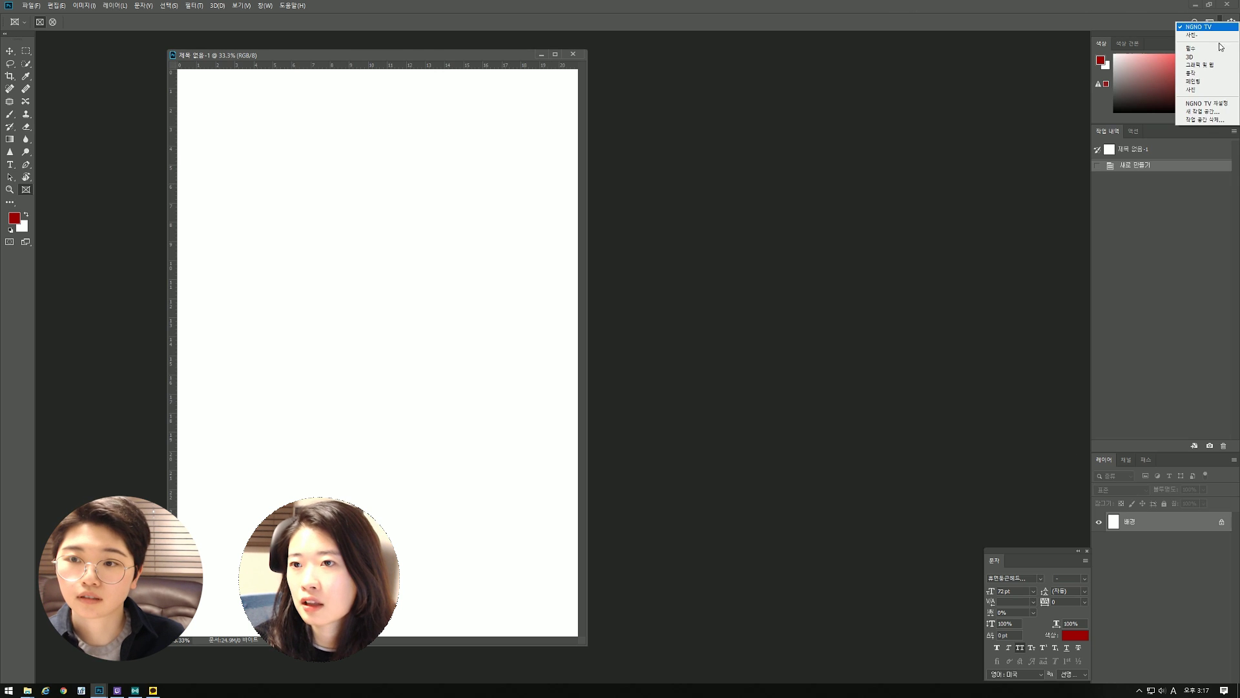
pyautogui.click(1217, 103)
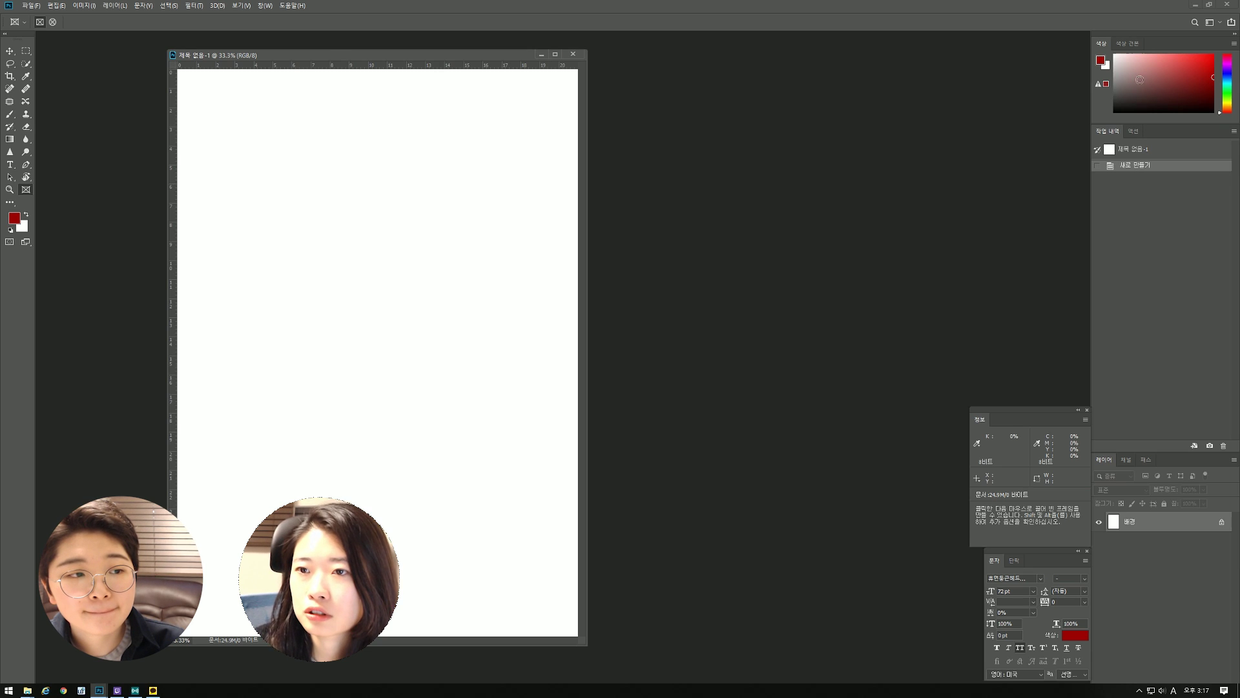
# - Move the Info panel away from Character, and close all docked and floating panels except the toolbox
pyautogui.moveTo(1059, 412); pyautogui.dragTo(1015, 357)
pyautogui.click(1123, 42)
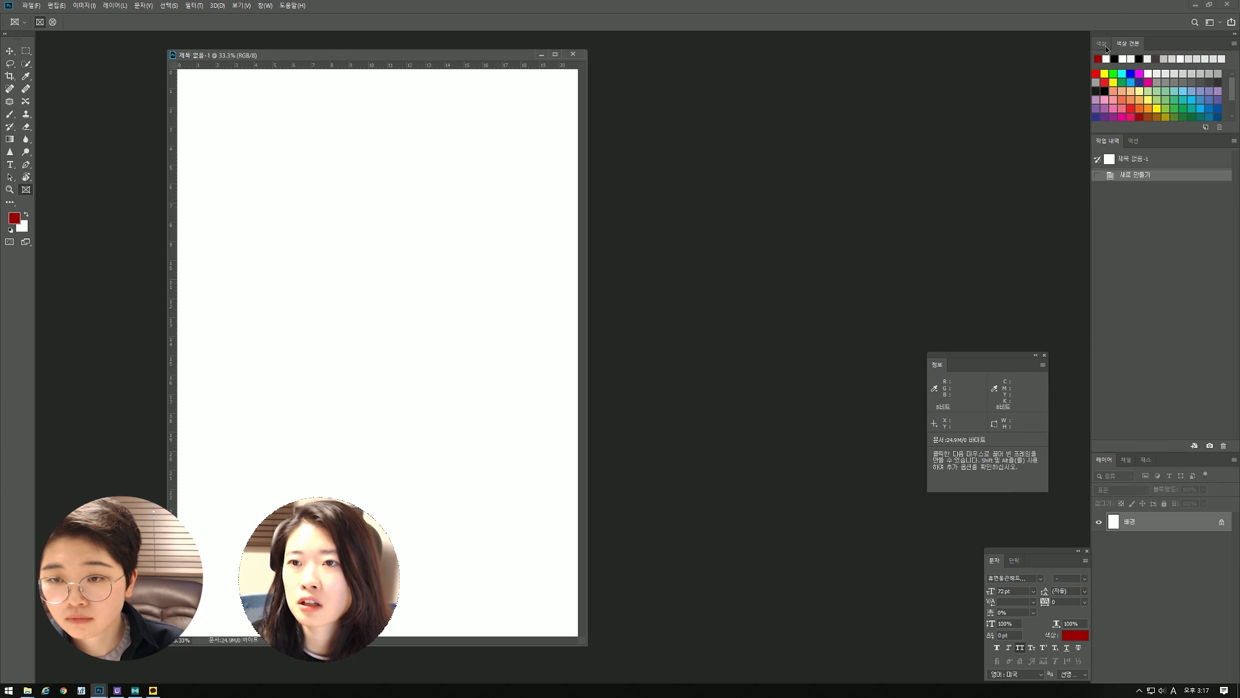
pyautogui.click(1103, 44)
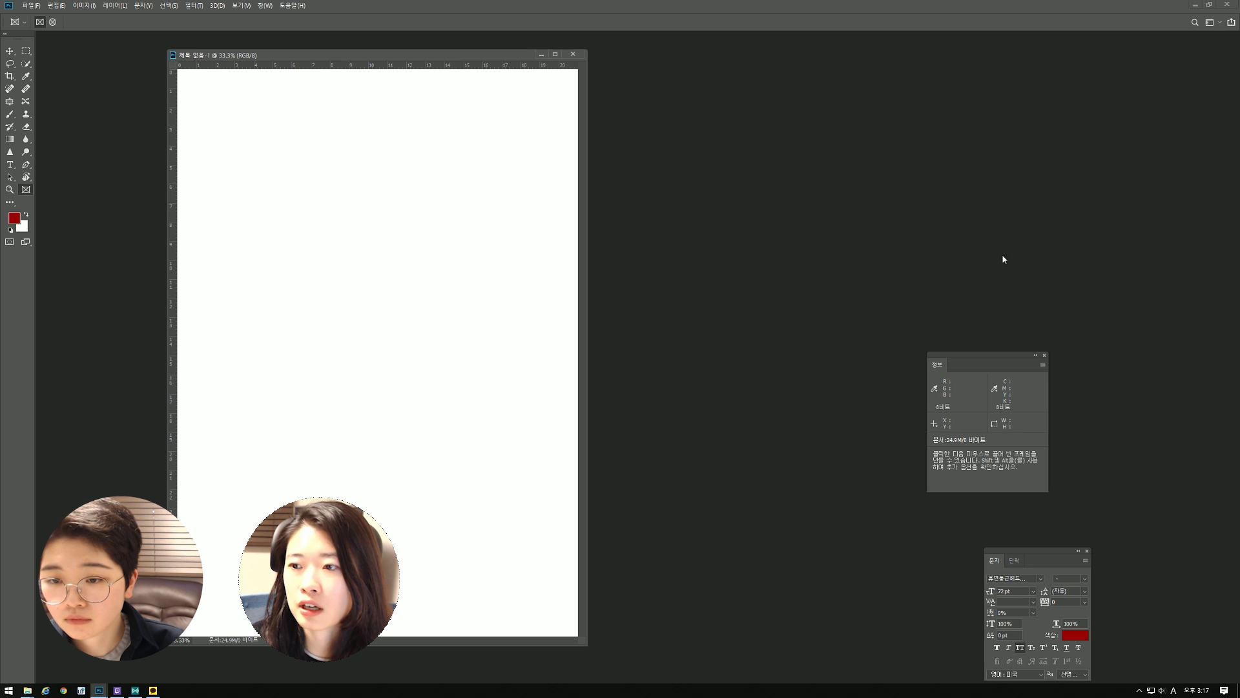
pyautogui.press('F8')
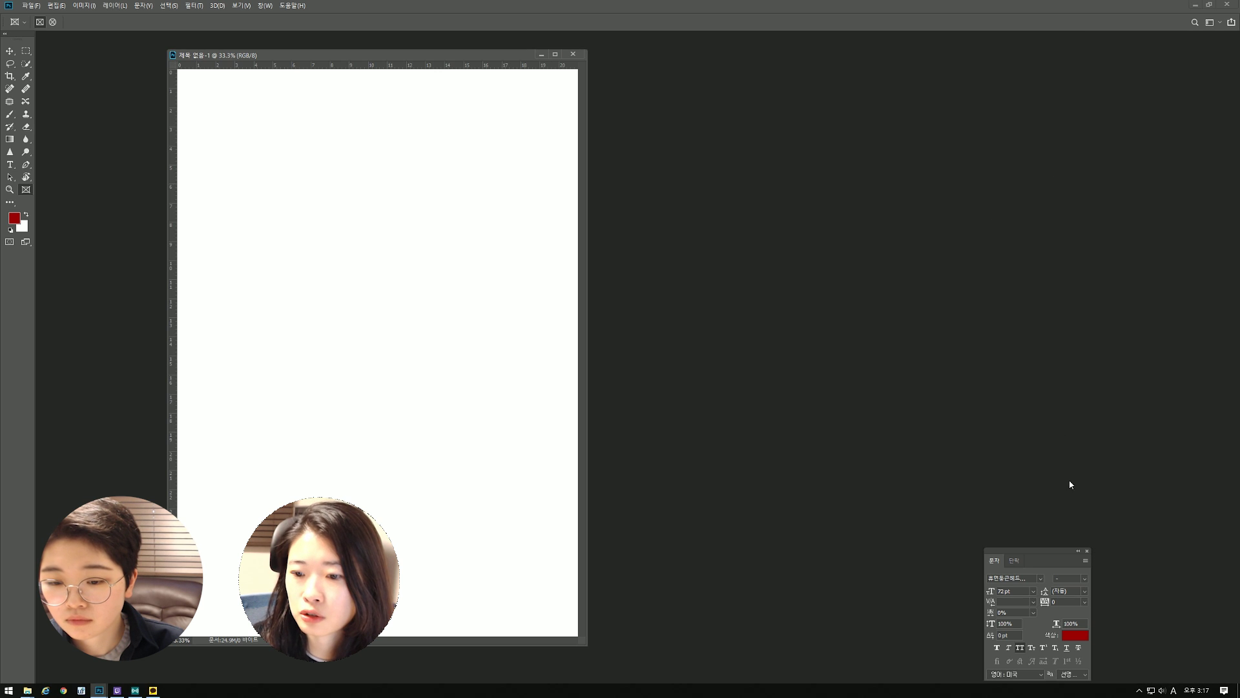
pyautogui.click(1087, 551)
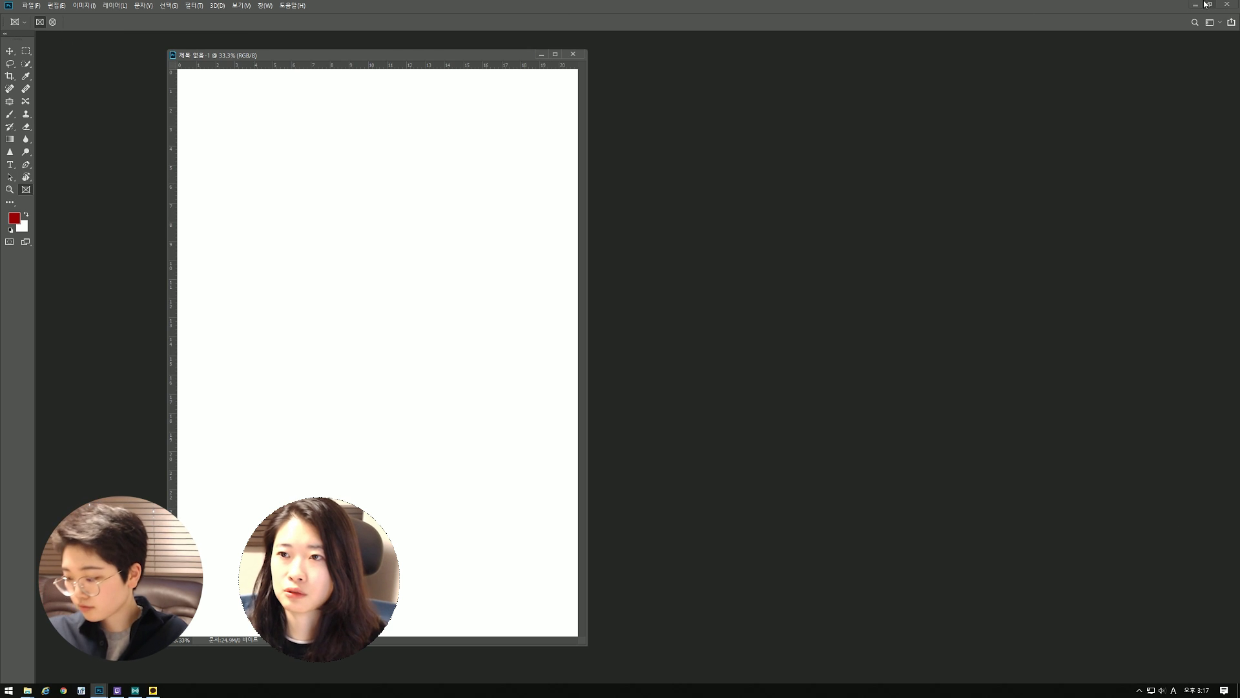
# - Restore all panels by resetting the NGNO TV workspace
pyautogui.click(1212, 22)
pyautogui.click(1216, 101)
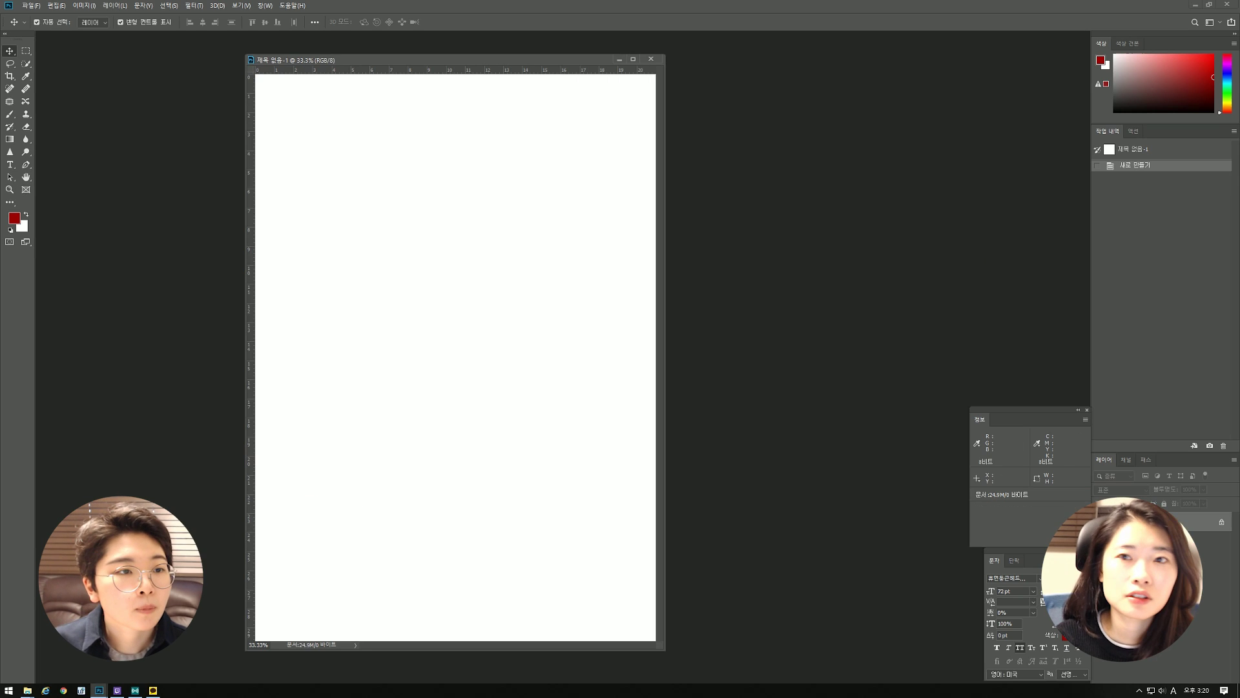
# - Move the document window over next to the toolbox
pyautogui.click(1212, 23)
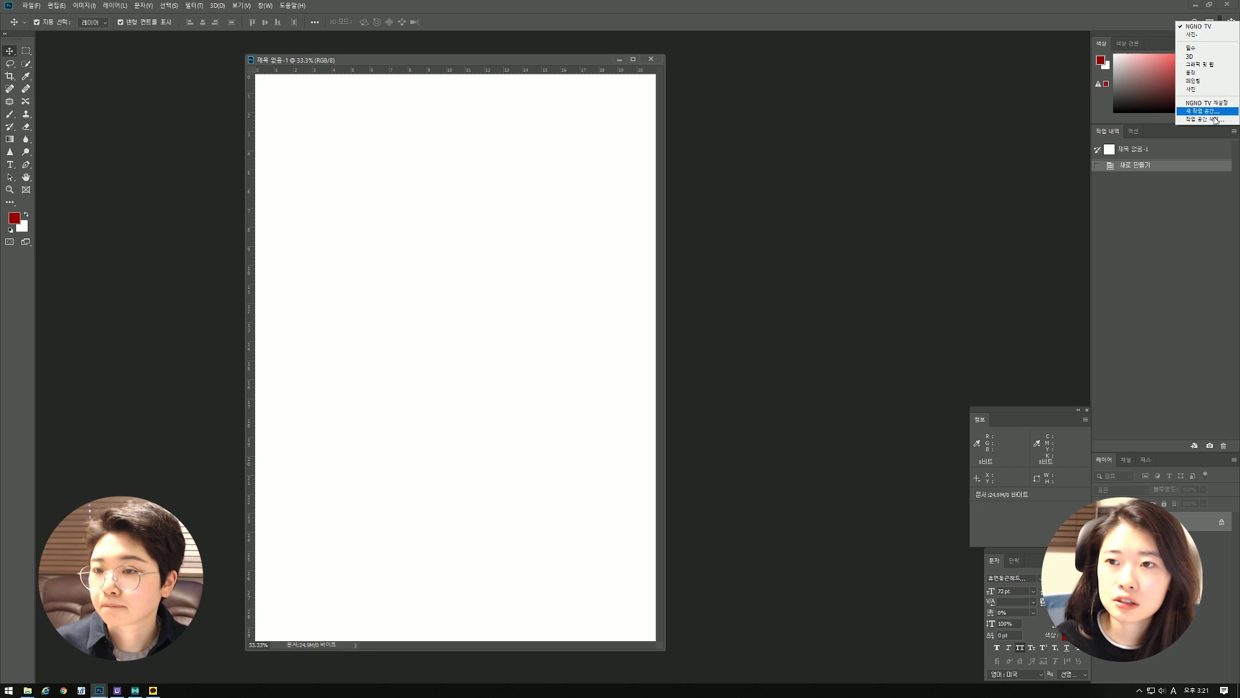
pyautogui.click(944, 145)
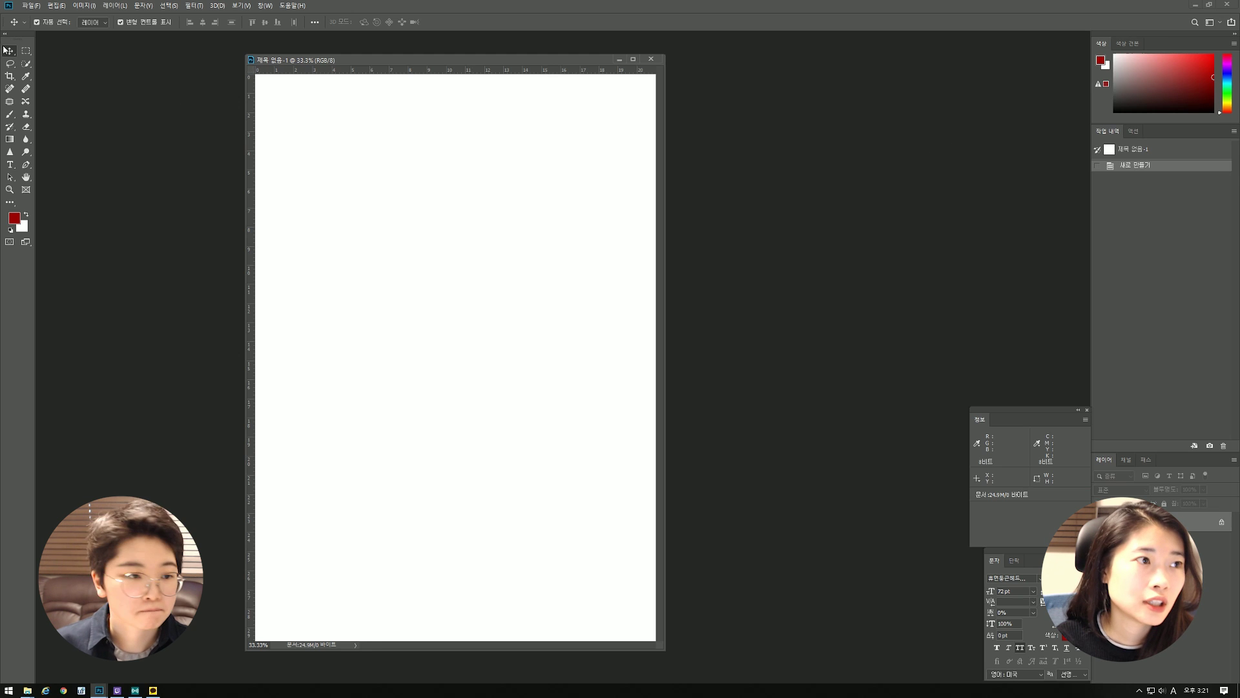
pyautogui.moveTo(437, 58); pyautogui.dragTo(379, 56)
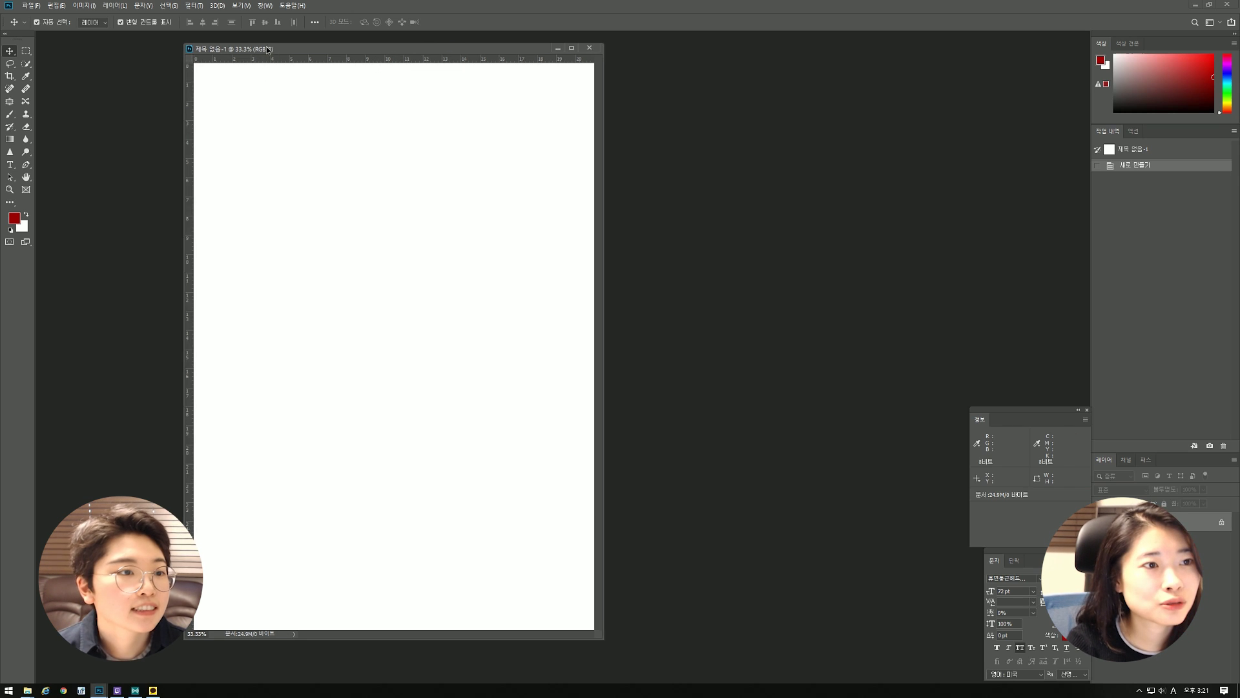
pyautogui.moveTo(272, 49); pyautogui.dragTo(157, 53)
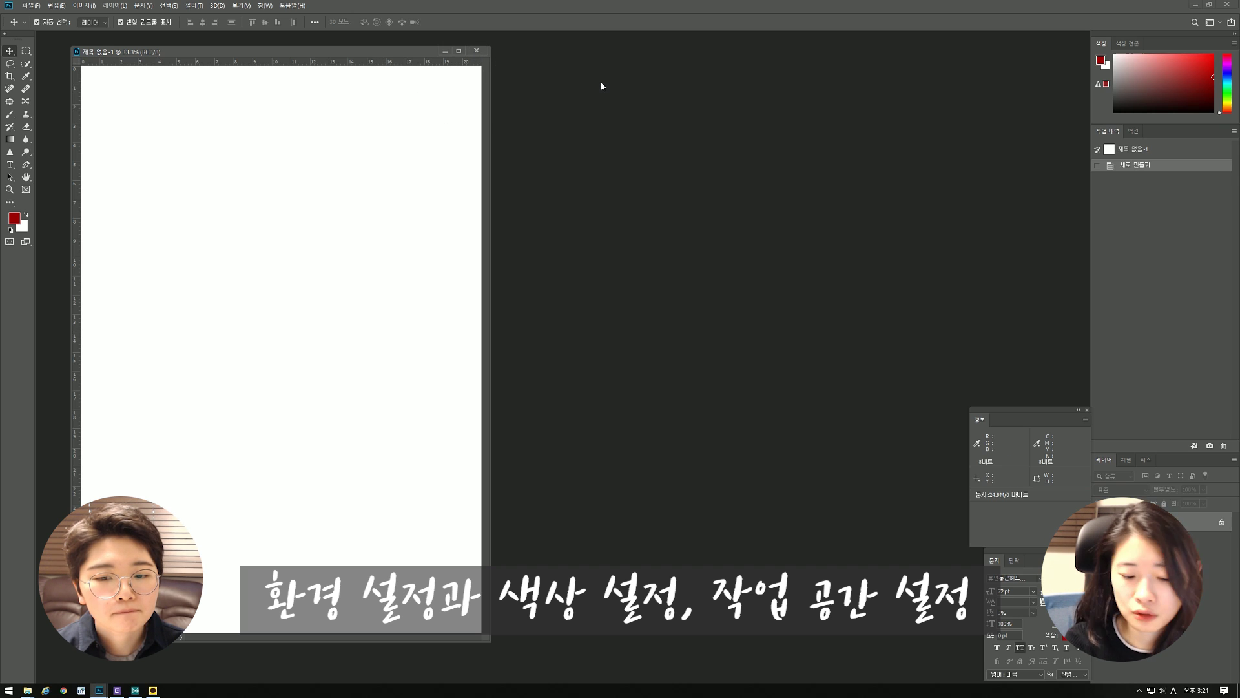
# - Review the Interface, Workspace, History Log, File Handling and Cursors preferences without changing them, and check the list of available workspaces
pyautogui.press('i')
pyautogui.hotkey('ctrl', 'k')
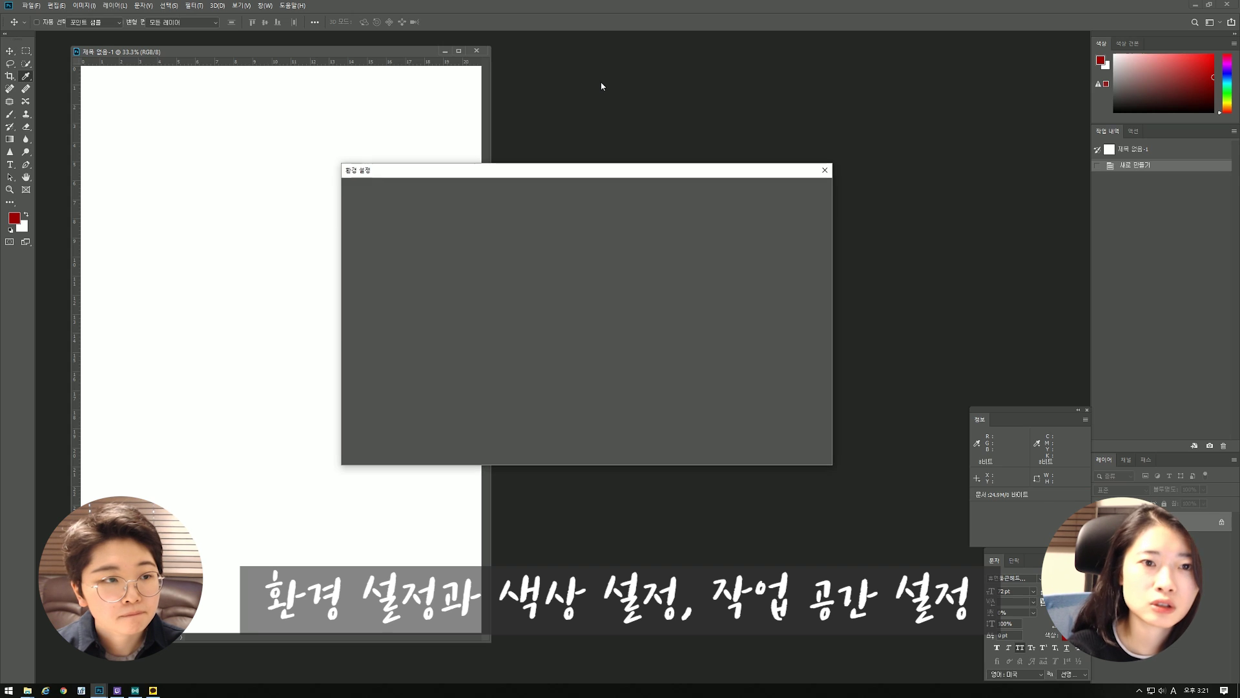
pyautogui.click(364, 197)
pyautogui.click(368, 207)
pyautogui.click(366, 226)
pyautogui.click(367, 236)
pyautogui.click(417, 275)
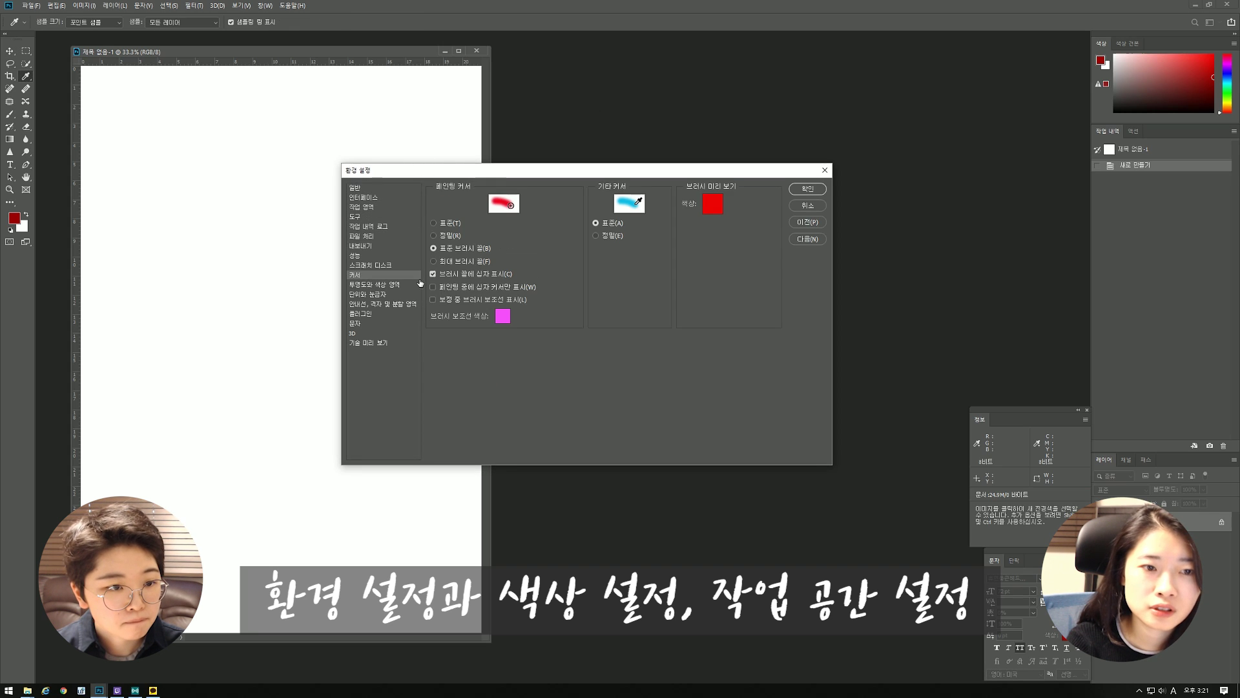
pyautogui.click(808, 206)
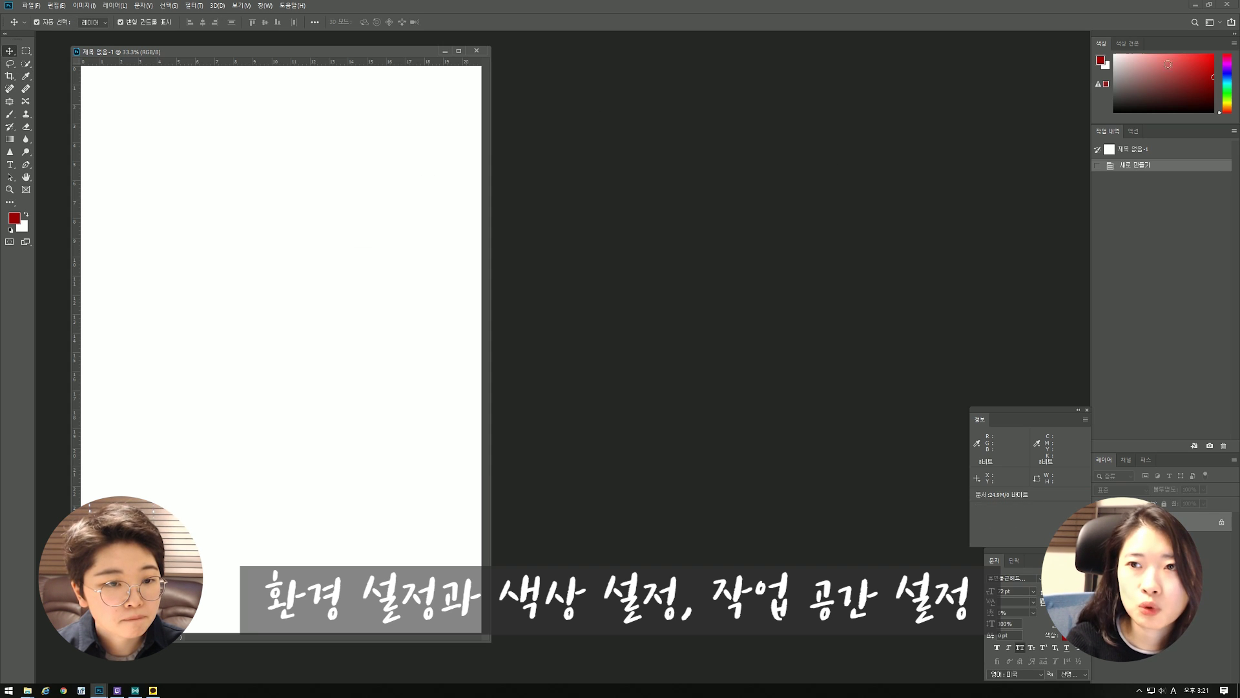
pyautogui.click(1218, 23)
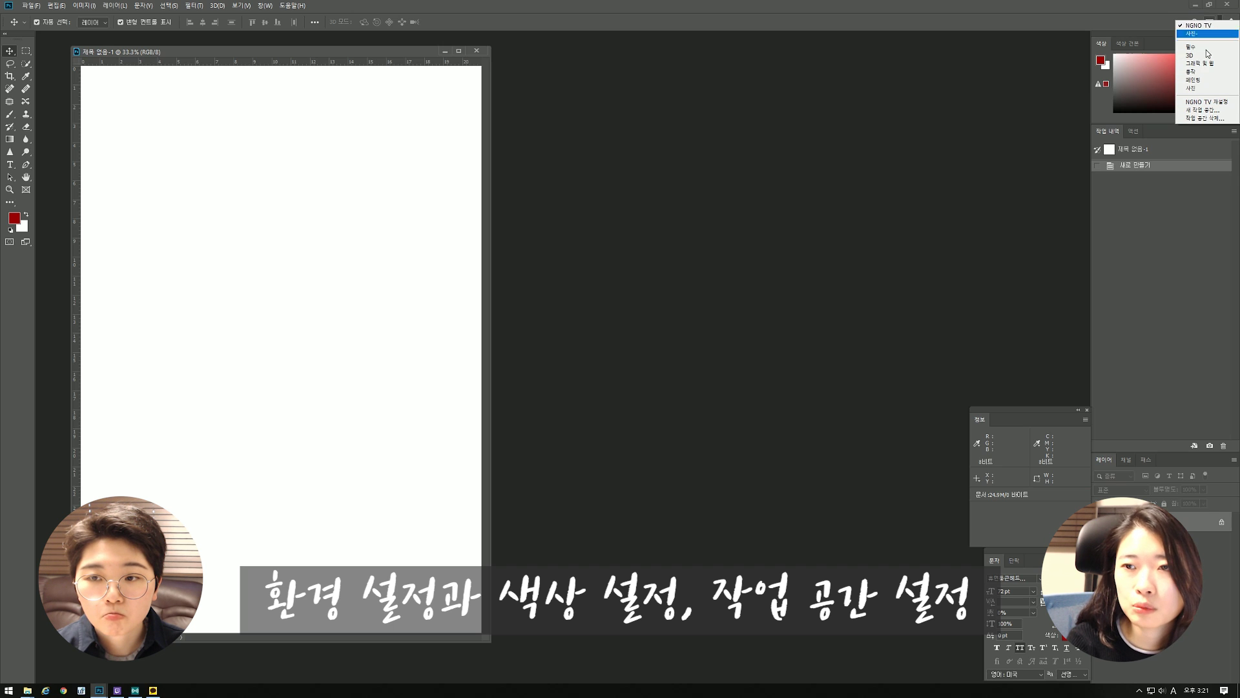
pyautogui.click(762, 148)
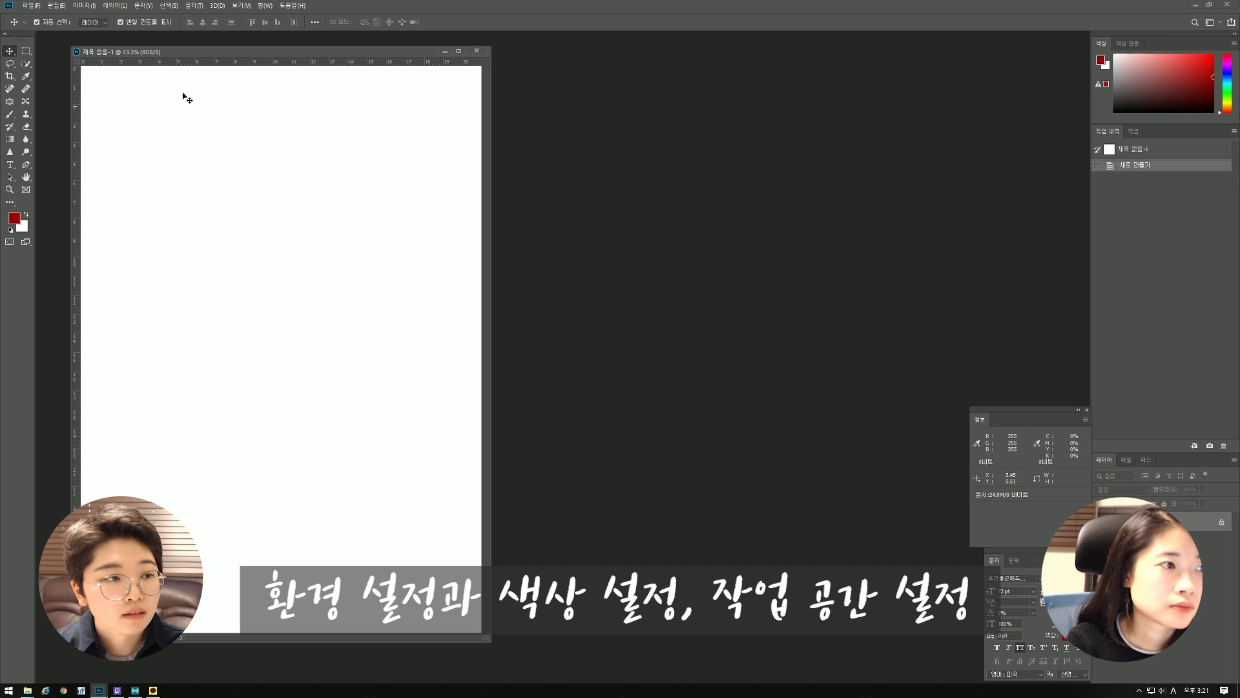
# - Move the document window away from the toolbox, try the Lasso and Crop tools, and return to the Move tool with the window beside the toolbox
pyautogui.moveTo(173, 55); pyautogui.dragTo(370, 59)
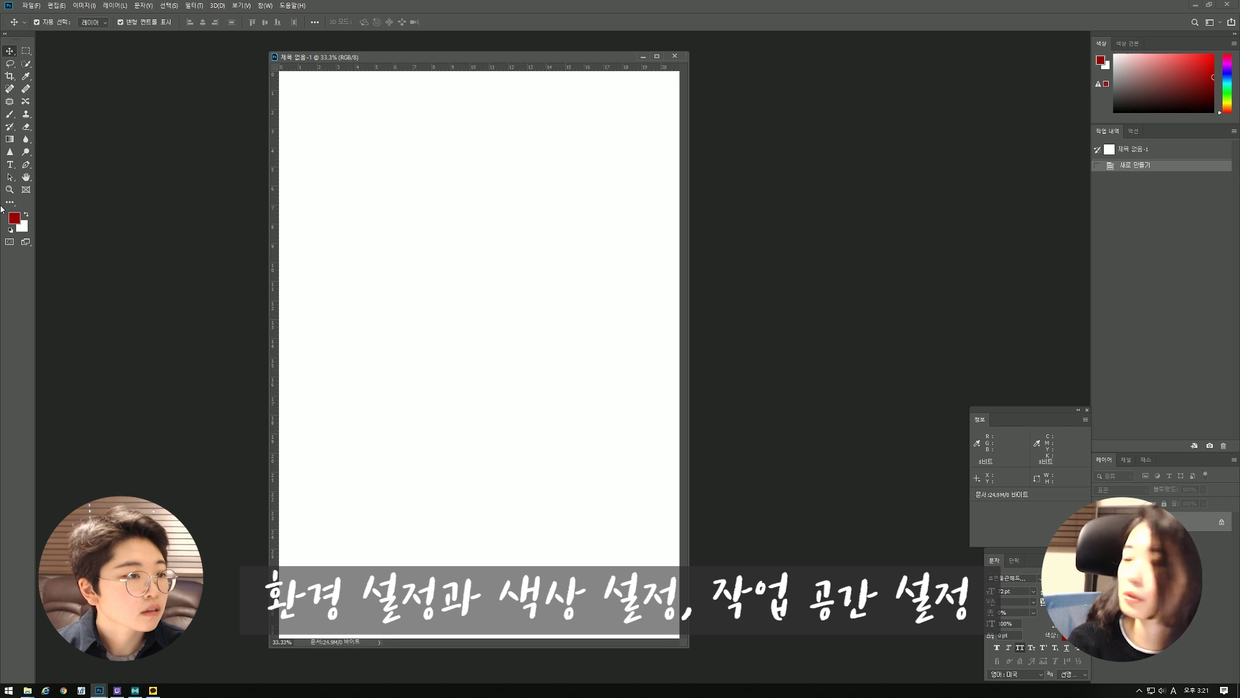
pyautogui.click(10, 63)
pyautogui.click(10, 76)
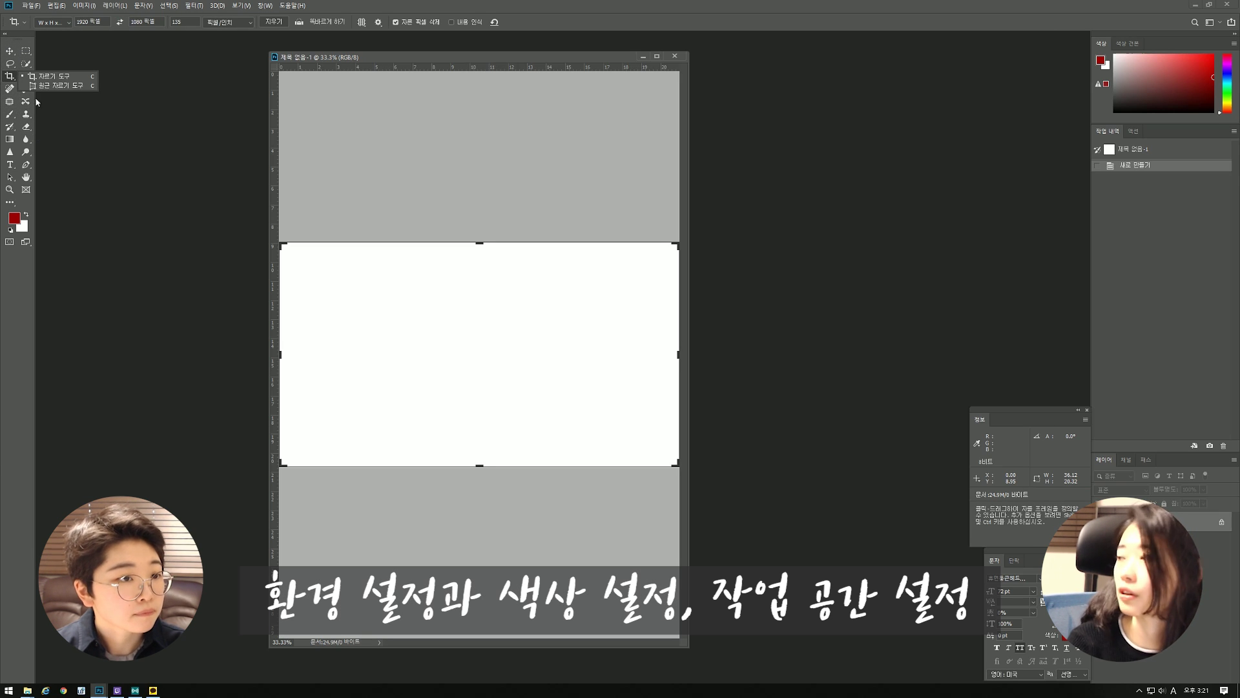
pyautogui.click(10, 50)
pyautogui.moveTo(371, 57); pyautogui.dragTo(157, 60)
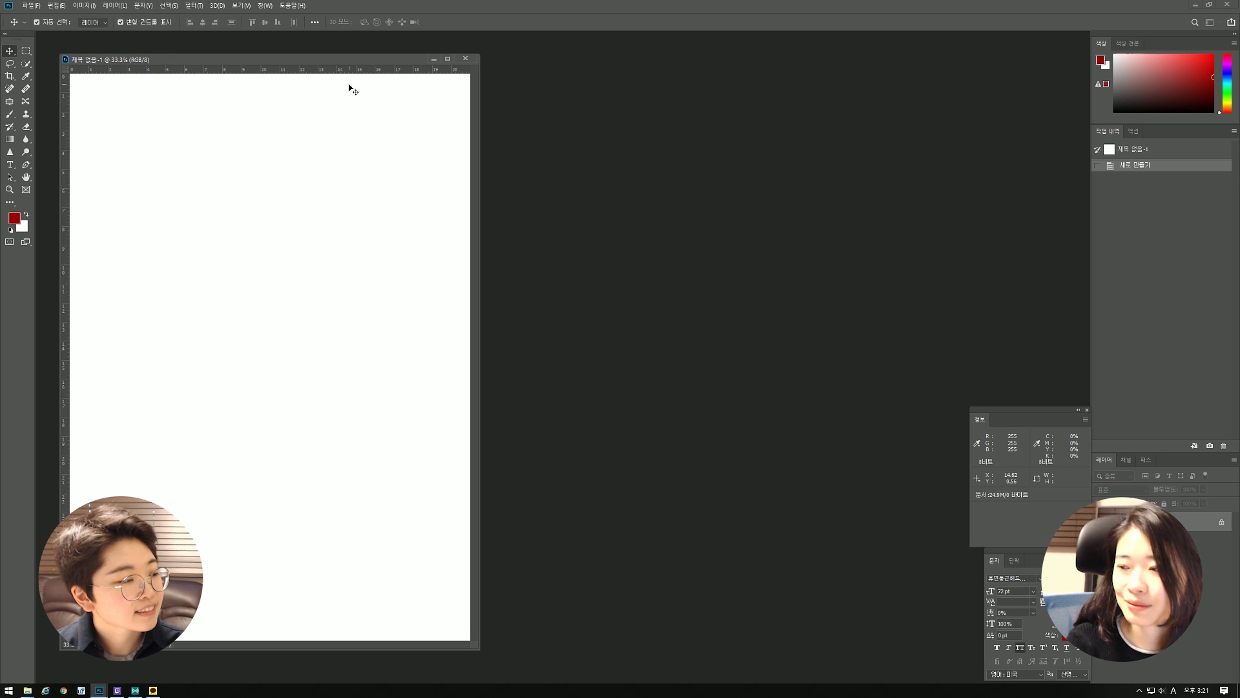